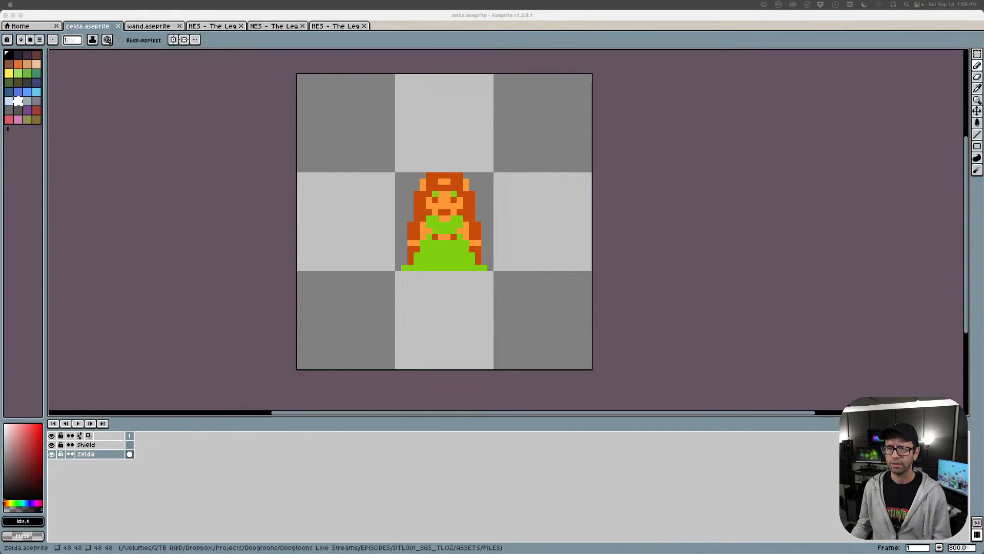
pyautogui.click(537, 203)
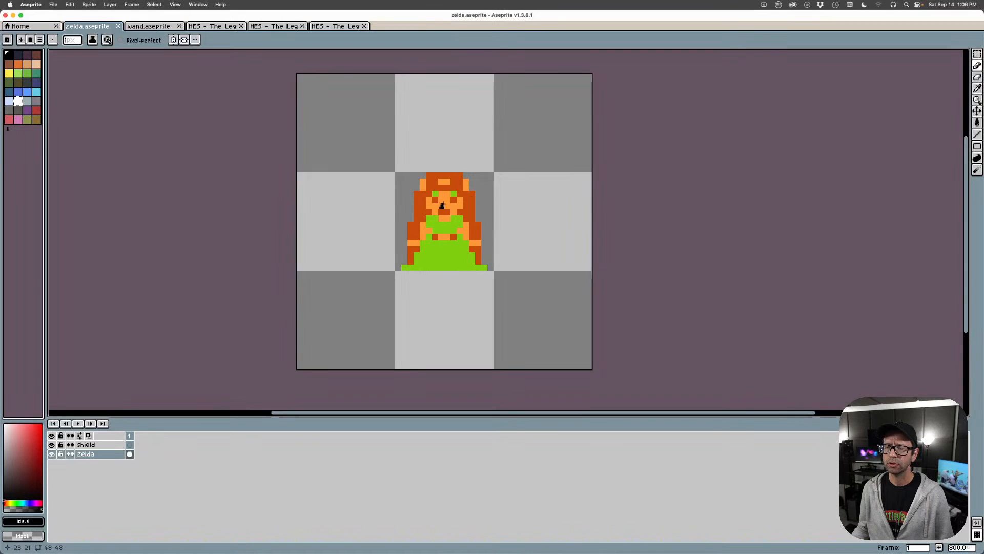
pyautogui.click(115, 445)
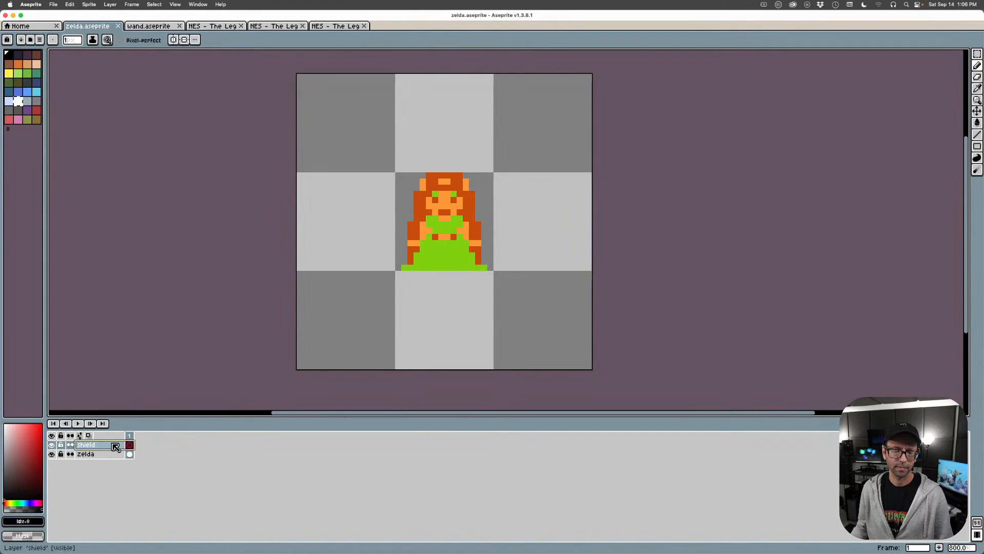
pyautogui.click(115, 454)
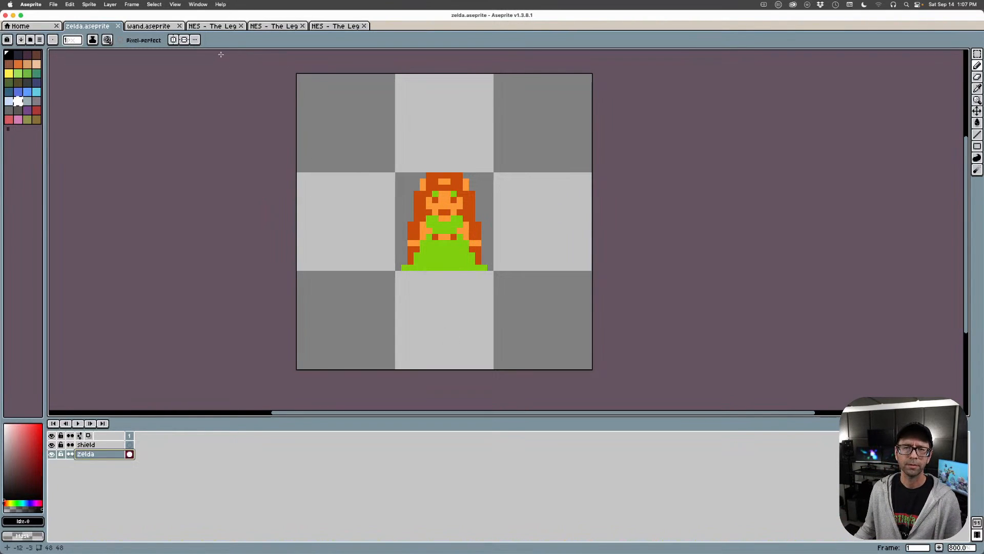
# Copy the 7 × 7 px shield from the first Basic movement sprite in the Link reference sheet
pyautogui.click(277, 27)
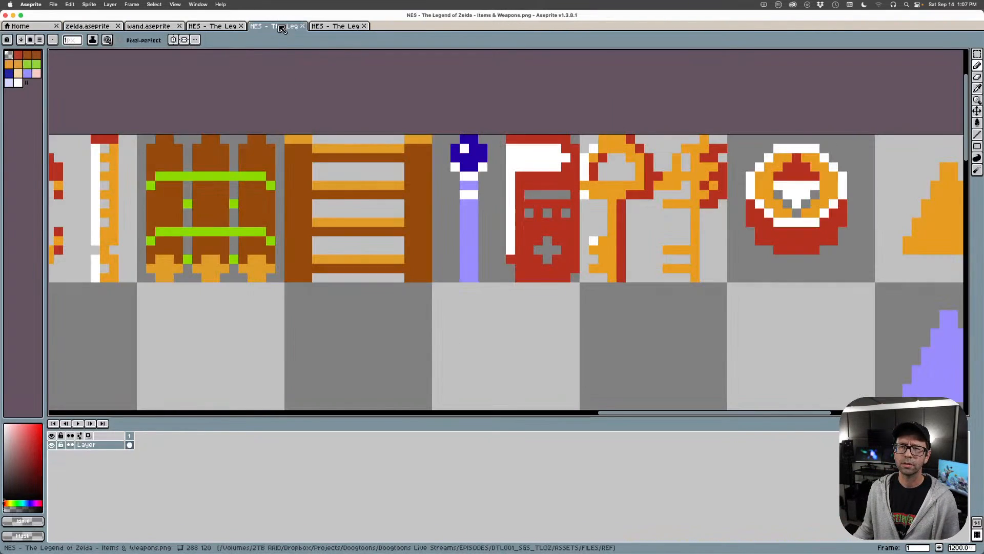
pyautogui.click(335, 26)
pyautogui.click(215, 27)
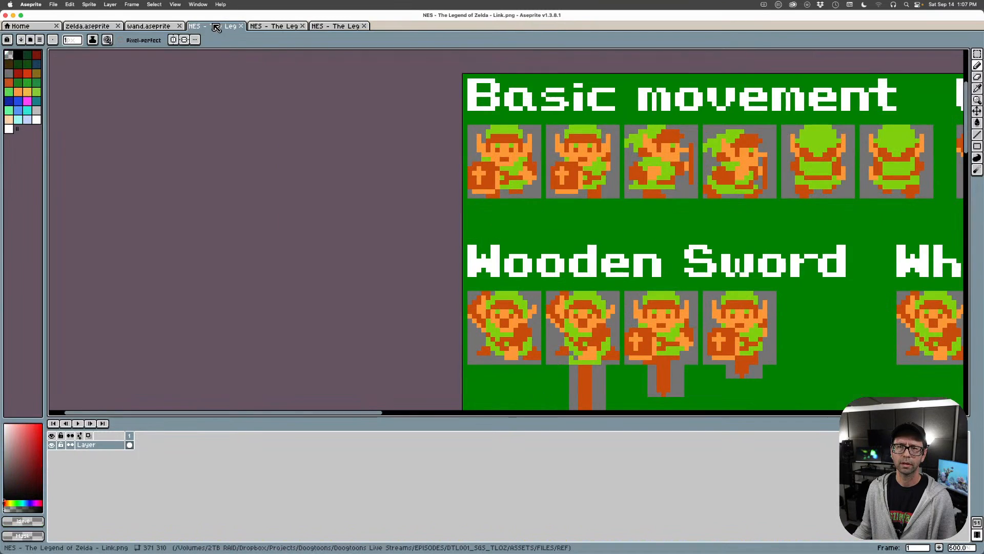
pyautogui.scroll(3, 533, 144)
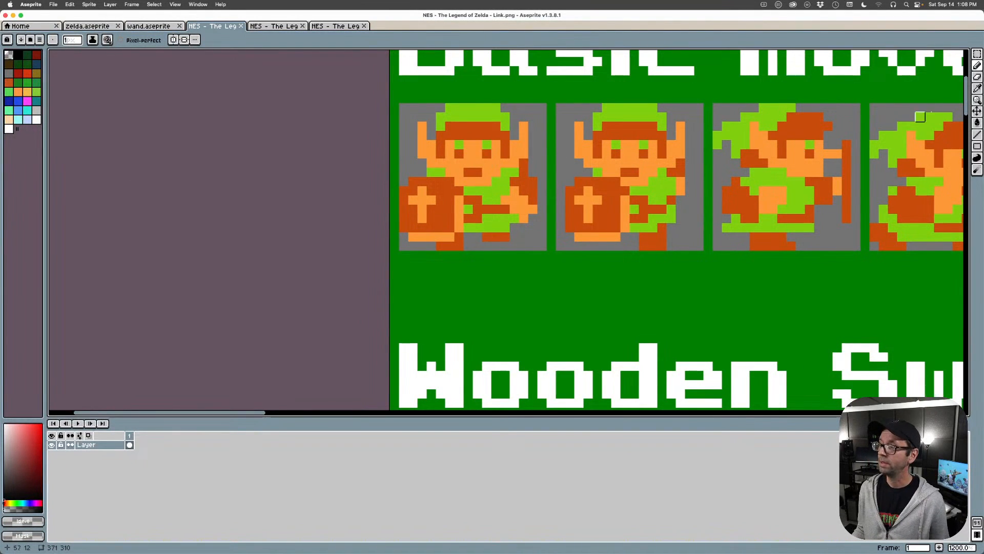
pyautogui.click(977, 56)
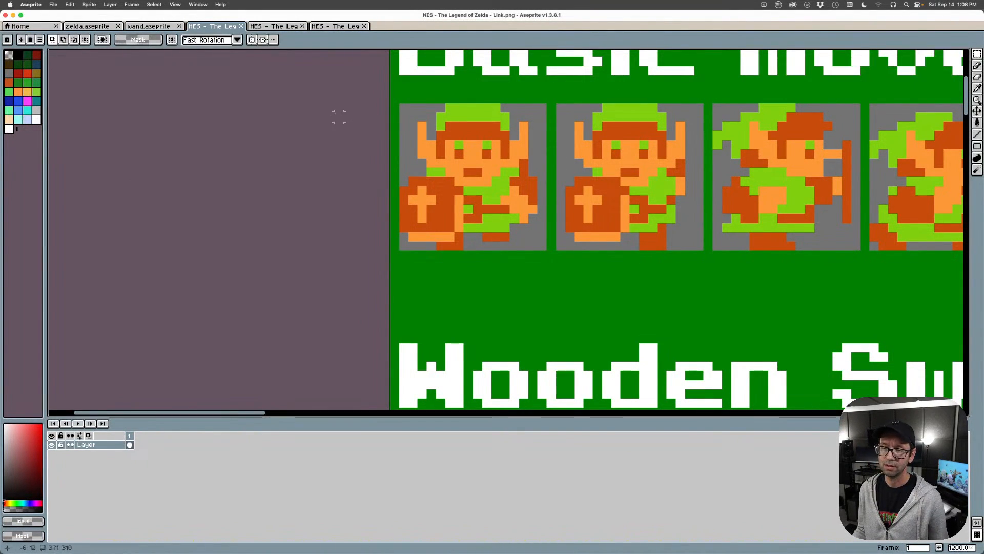
pyautogui.moveTo(400, 177); pyautogui.dragTo(464, 241)
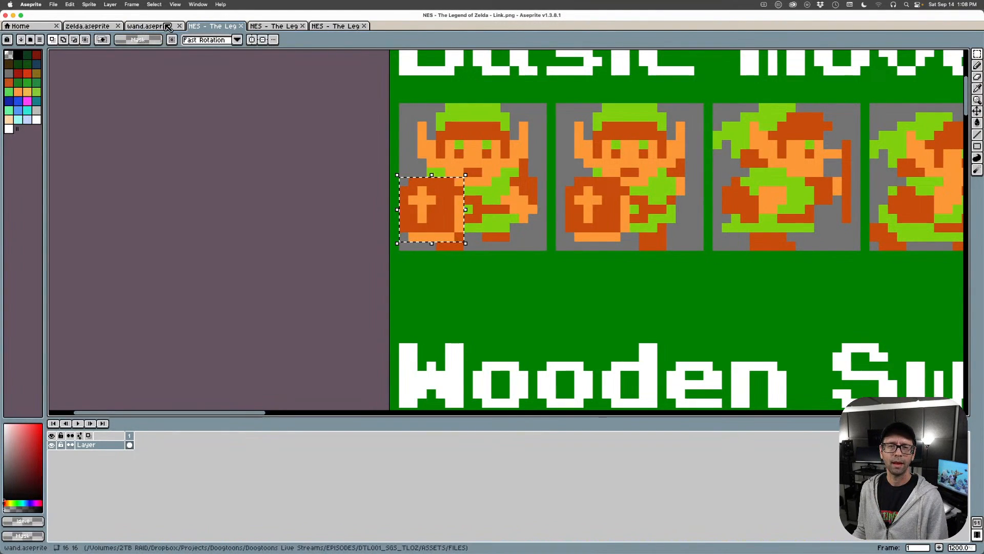
# Paste the shield onto the shield layer of zelda.aseprite and place it at position 17, 24 over the character
pyautogui.click(111, 26)
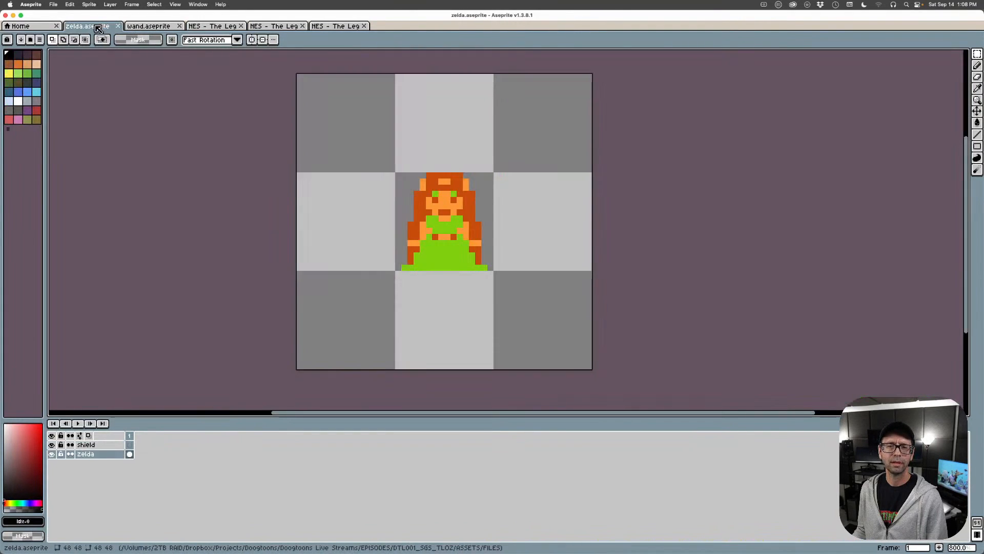
pyautogui.press('super+v')
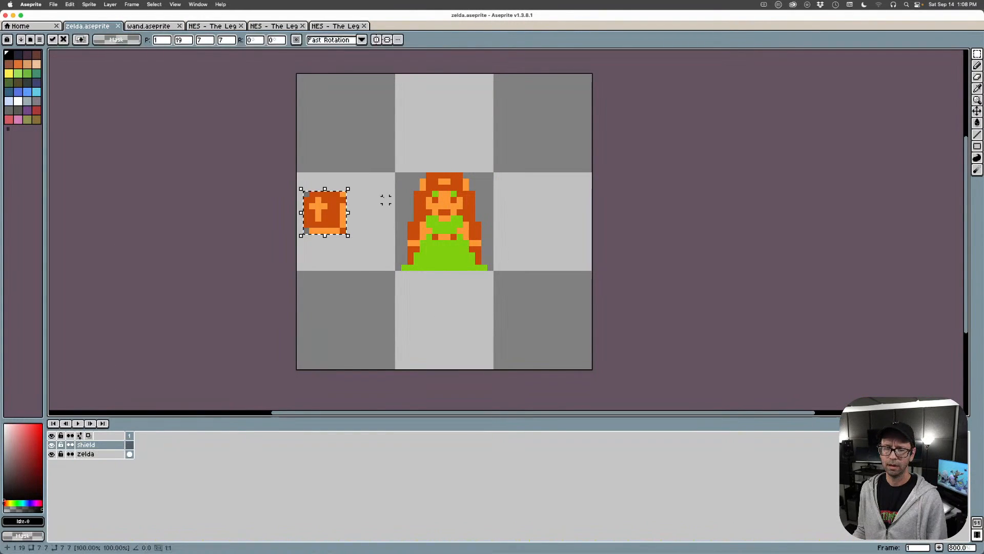
pyautogui.moveTo(322, 218); pyautogui.dragTo(423, 250)
pyautogui.click(501, 244)
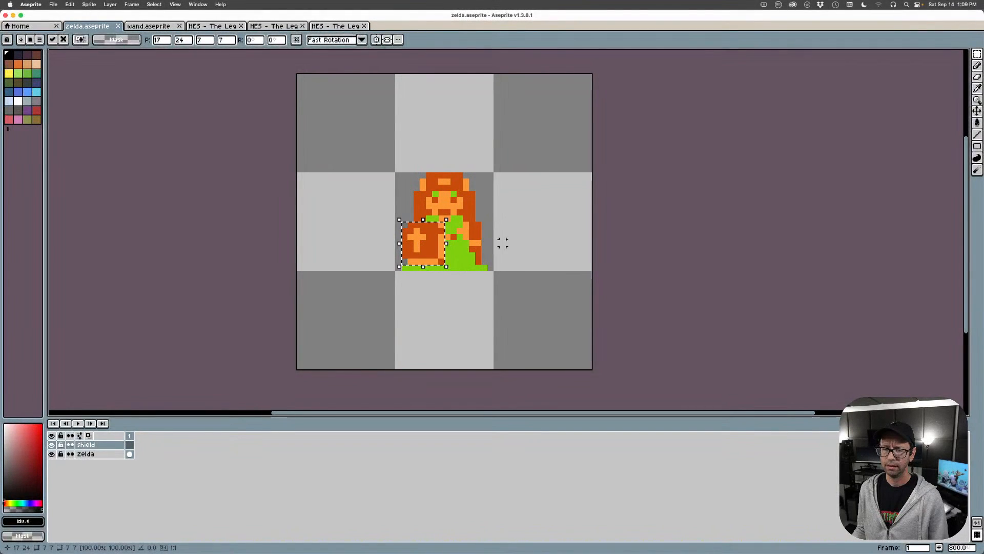
pyautogui.scroll(1, 403, 218)
pyautogui.scroll(1, 398, 220)
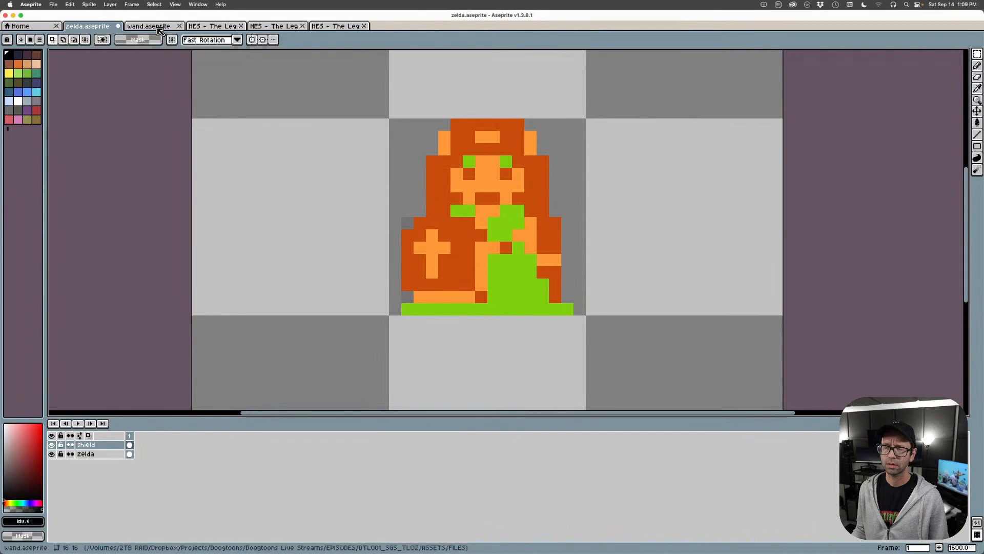
pyautogui.moveTo(408, 124); pyautogui.dragTo(586, 314)
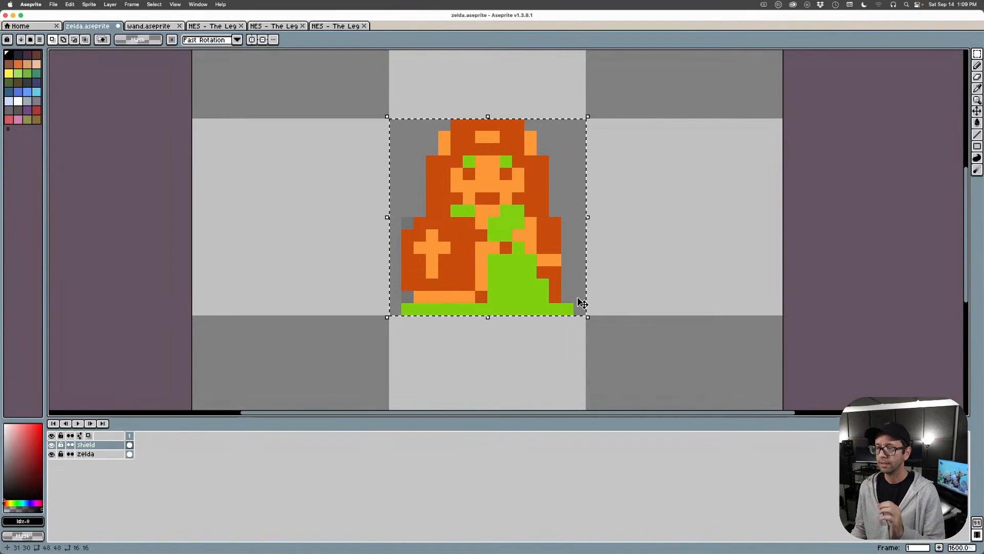
pyautogui.click(678, 235)
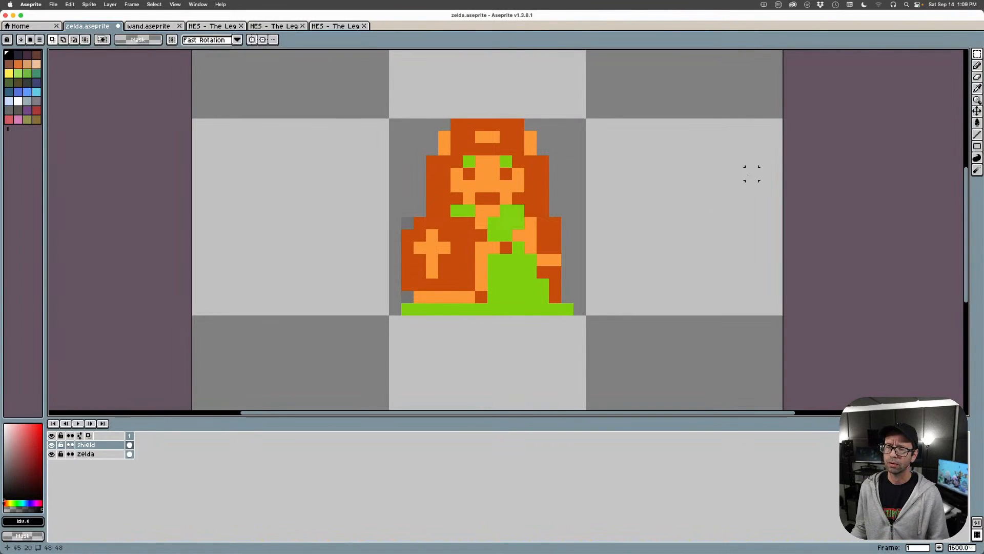
# Clear the leftover grey corner pixels of the pasted shield by filling them with the sampled transparency
pyautogui.click(977, 123)
pyautogui.keyDown('alt'); pyautogui.click(557, 183); pyautogui.keyUp('alt')
pyautogui.click(408, 223)
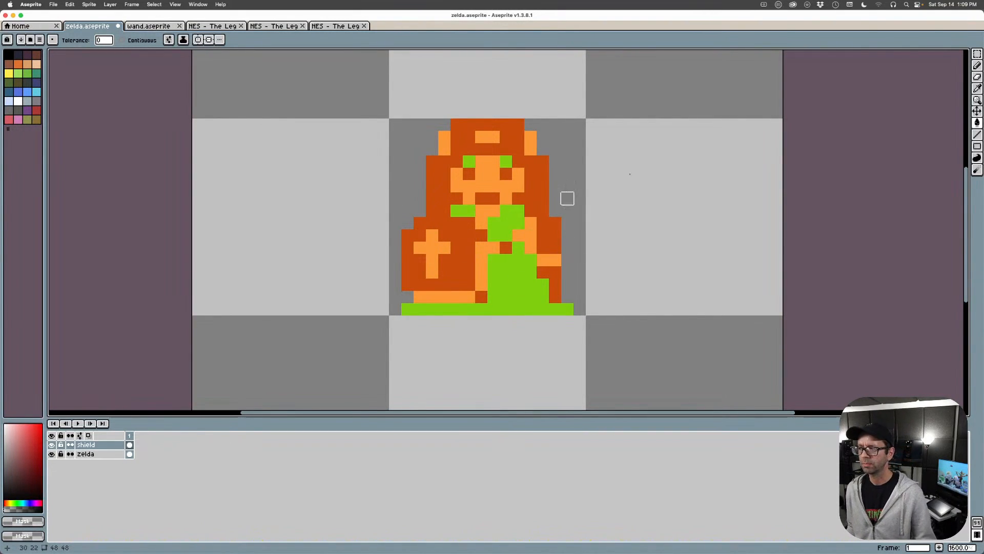
# Try moving the shield outward and higher on the character, and undo the move
pyautogui.click(977, 54)
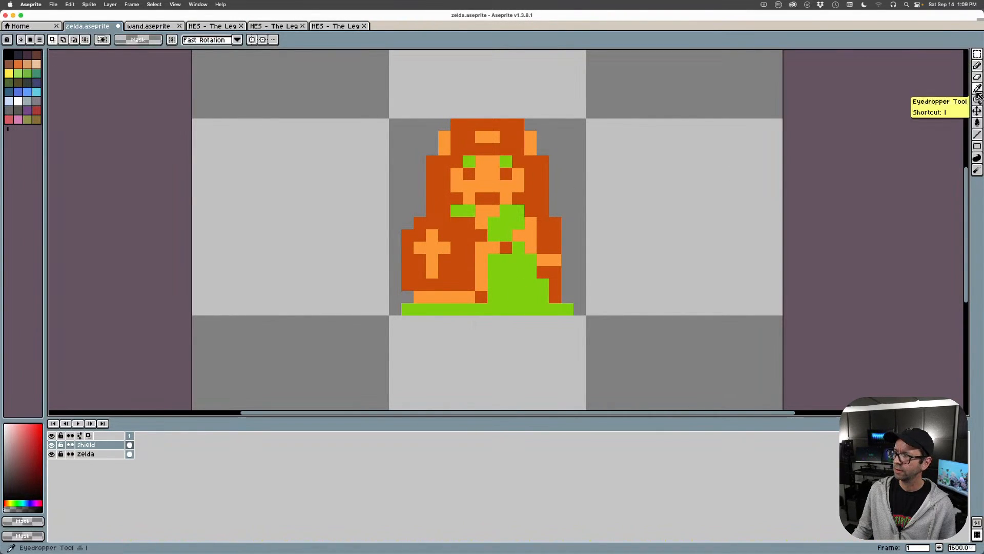
pyautogui.click(978, 119)
pyautogui.moveTo(476, 266); pyautogui.dragTo(431, 228)
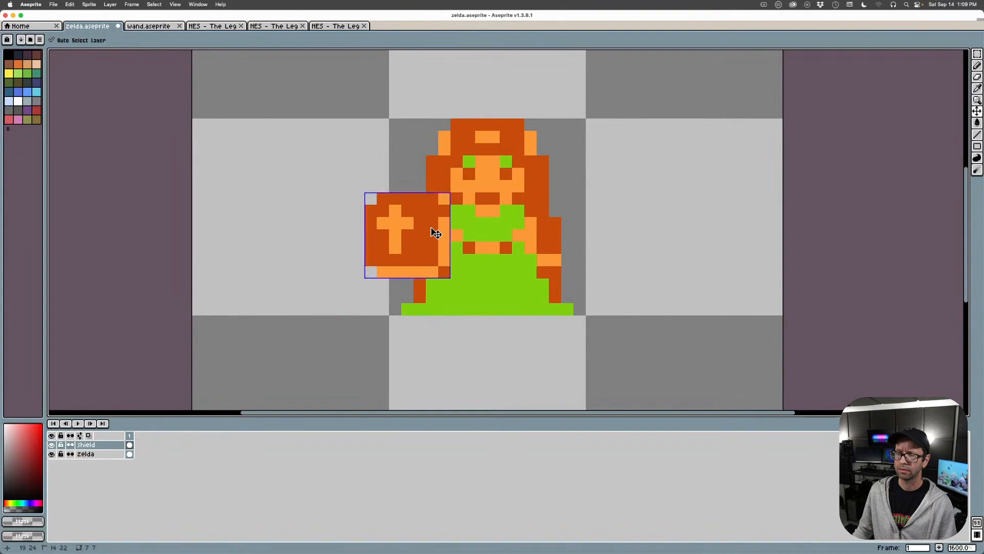
pyautogui.press('super+z')
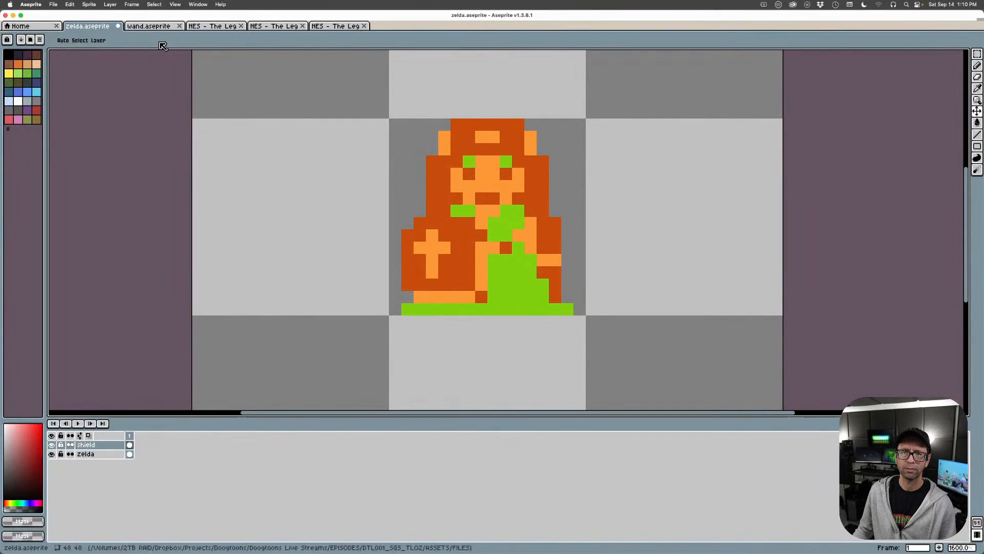
# Compare the shield's placement on the character with the front-facing sprites in the Link reference sheet
pyautogui.click(221, 30)
pyautogui.moveTo(399, 178); pyautogui.dragTo(464, 242)
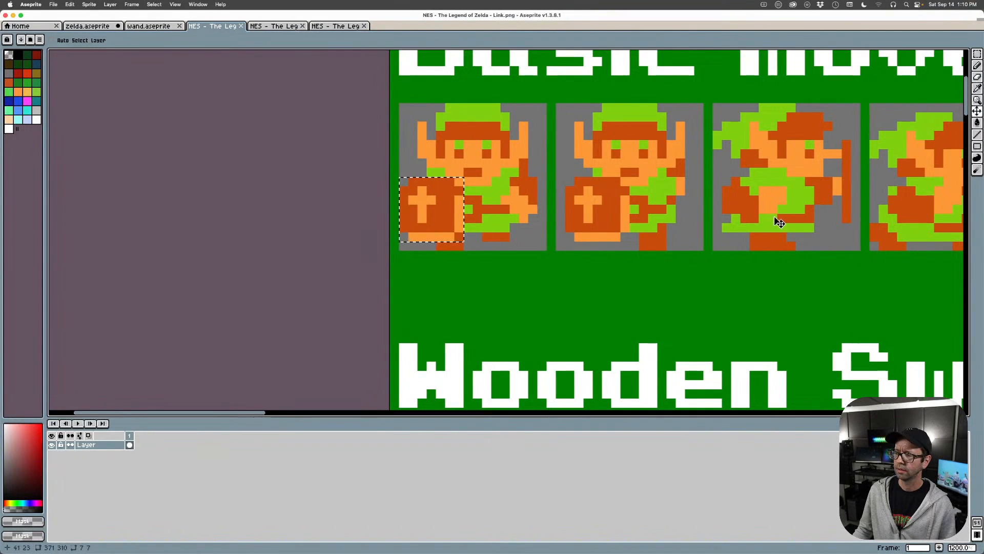
pyautogui.moveTo(719, 208); pyautogui.dragTo(561, 263)
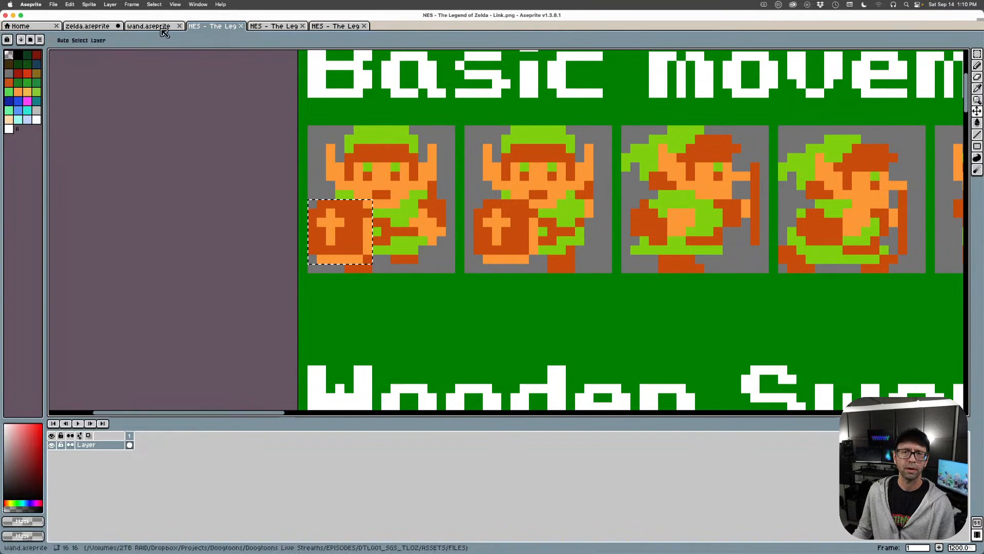
pyautogui.click(89, 26)
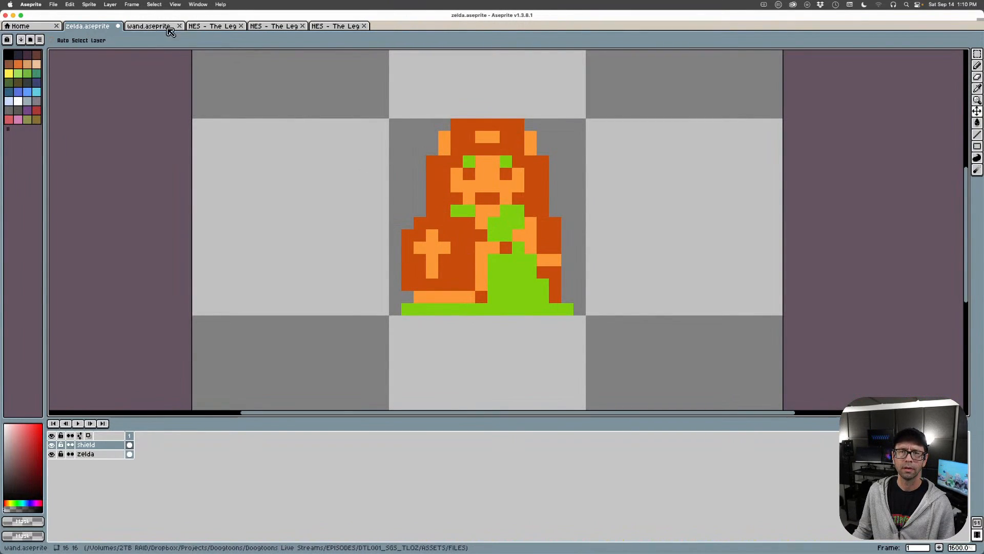
# Reorder the open documents so that wand.aseprite comes after the three NES reference sheets
pyautogui.click(159, 26)
pyautogui.click(226, 27)
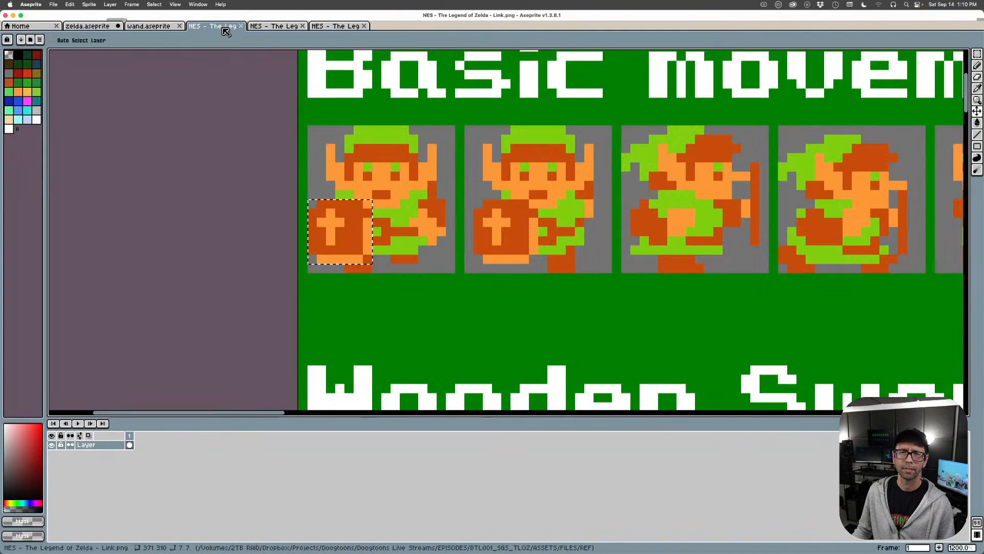
pyautogui.moveTo(162, 28); pyautogui.dragTo(375, 38)
pyautogui.click(153, 26)
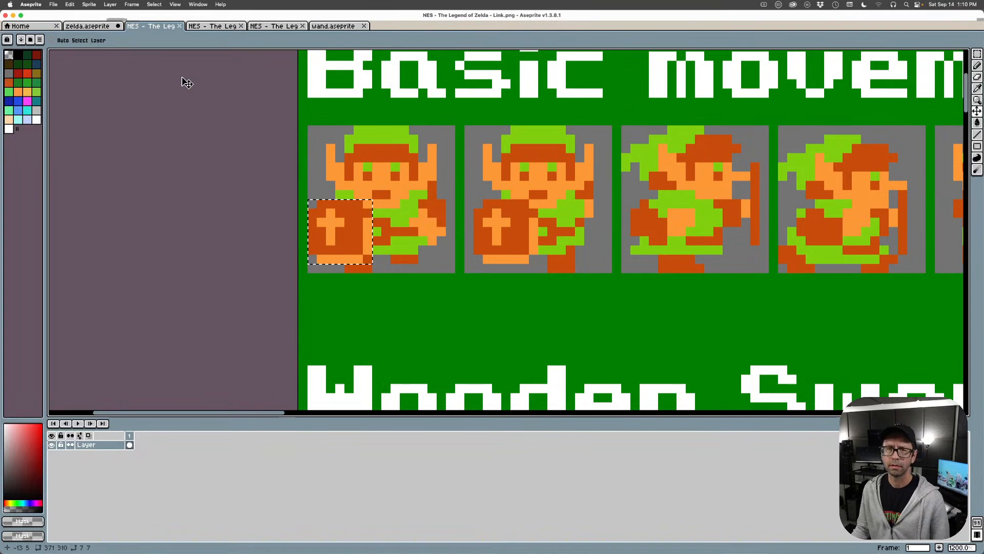
# On the zelda layer of zelda.aseprite, pencil a three-pixel foot in the sampled hair colour into the dress hem below the shield
pyautogui.click(93, 31)
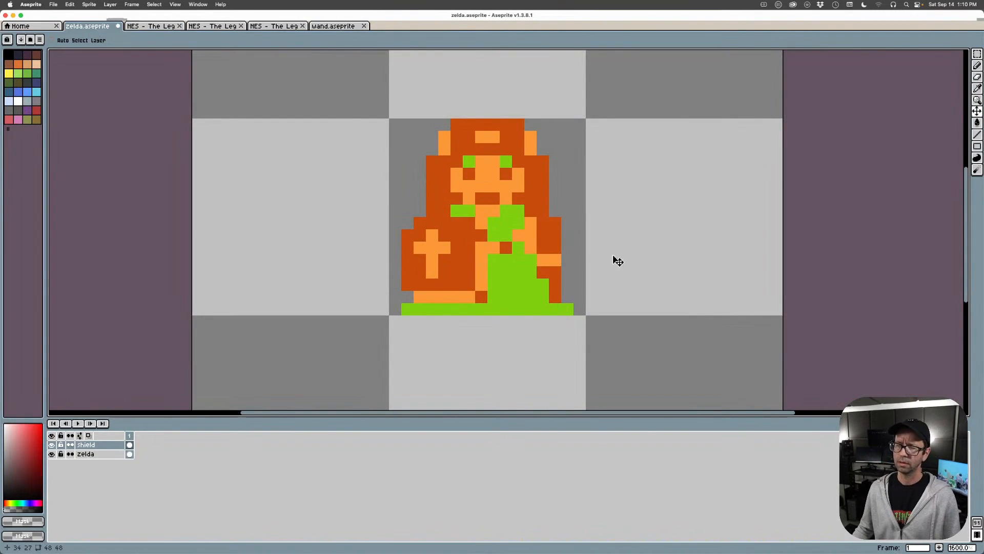
pyautogui.scroll(-4, 550, 255)
pyautogui.scroll(5, 589, 285)
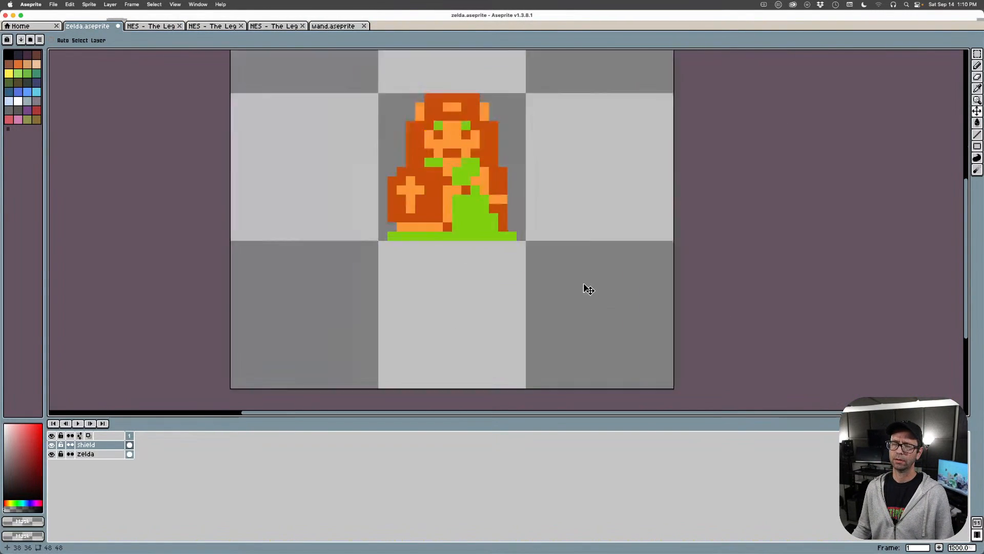
pyautogui.moveTo(477, 182); pyautogui.dragTo(477, 173)
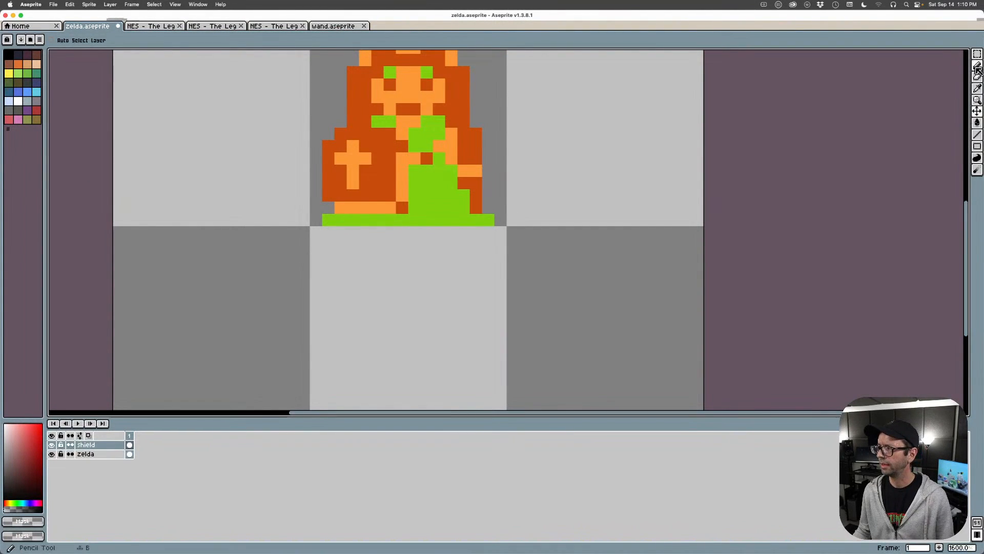
pyautogui.press('i')
pyautogui.click(461, 100)
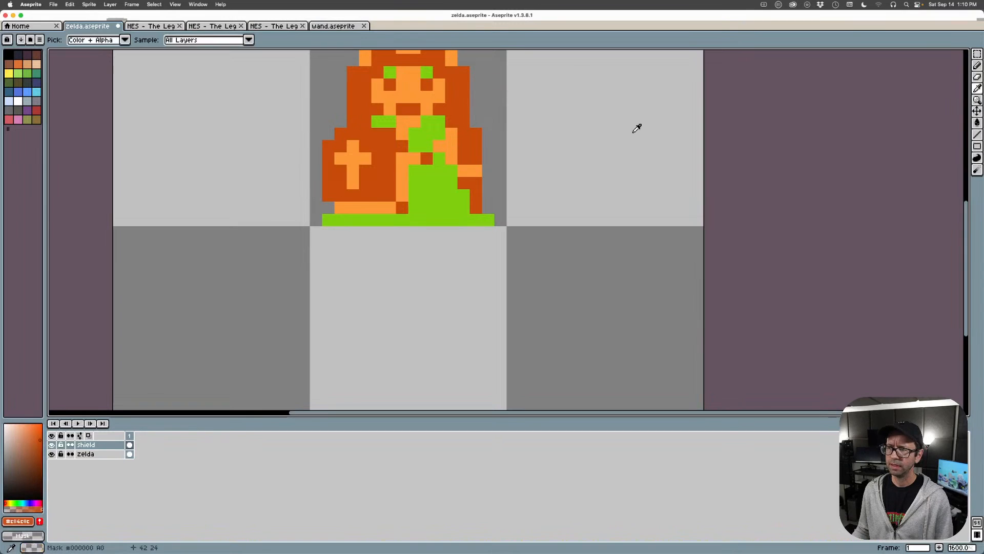
pyautogui.press('v')
pyautogui.click(100, 454)
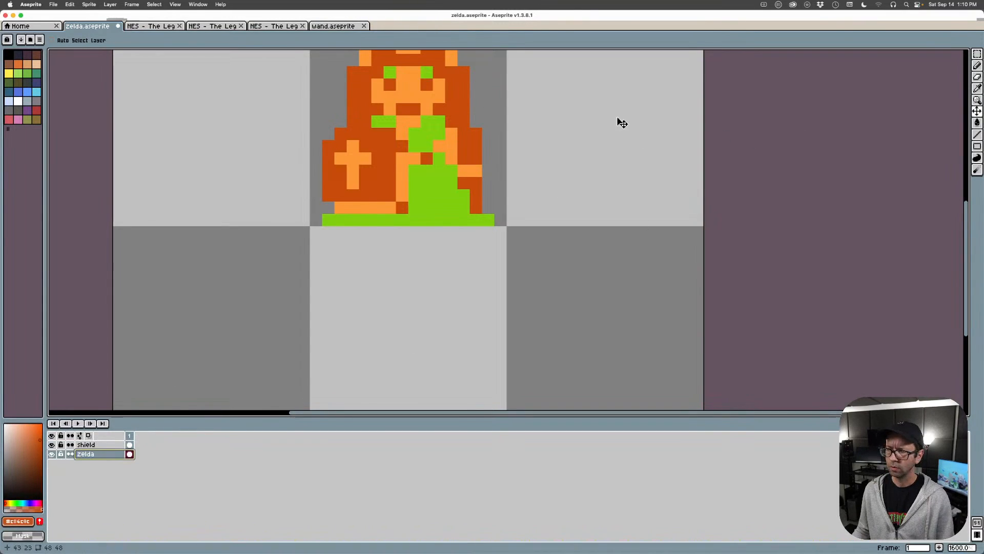
pyautogui.keyDown('alt'); pyautogui.click(461, 100); pyautogui.keyUp('alt')
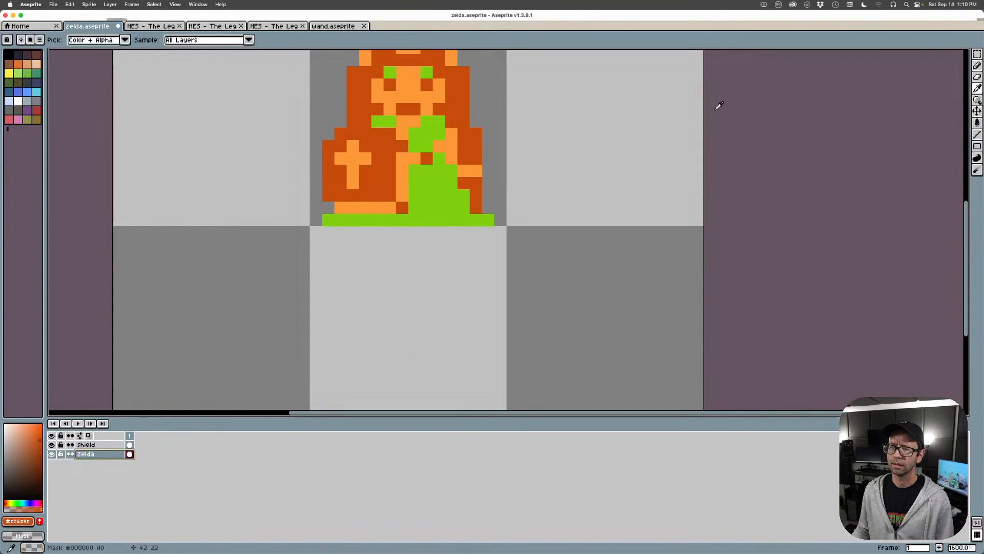
pyautogui.click(979, 67)
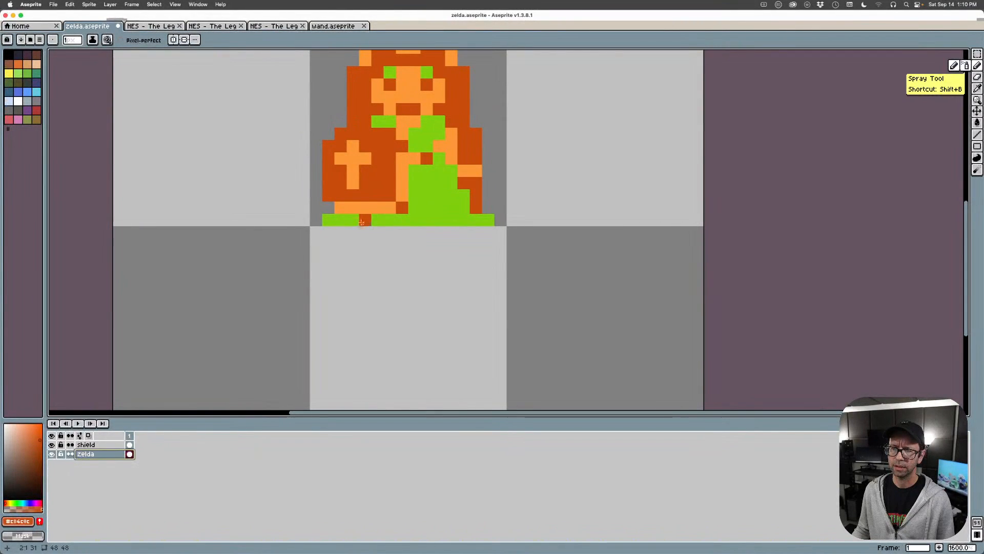
pyautogui.moveTo(355, 220); pyautogui.dragTo(379, 220)
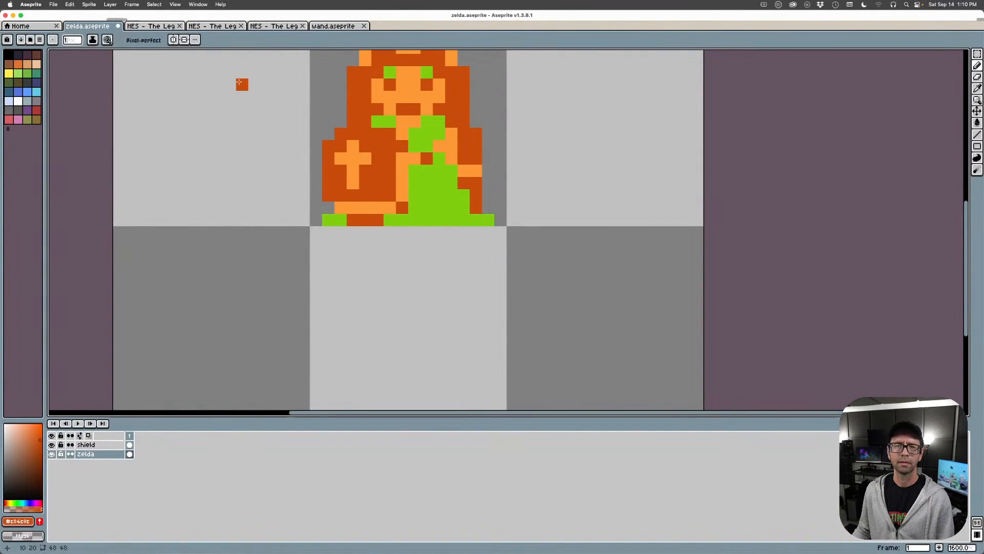
# Check the shield placement in the Link reference sheet and move the shield on the shield layer up one pixel in zelda.aseprite
pyautogui.click(162, 27)
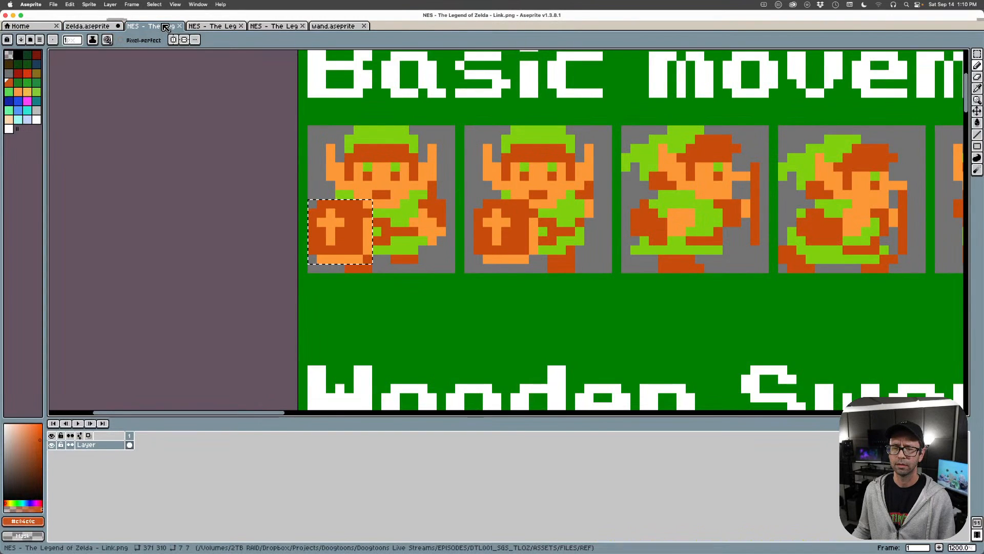
pyautogui.click(87, 26)
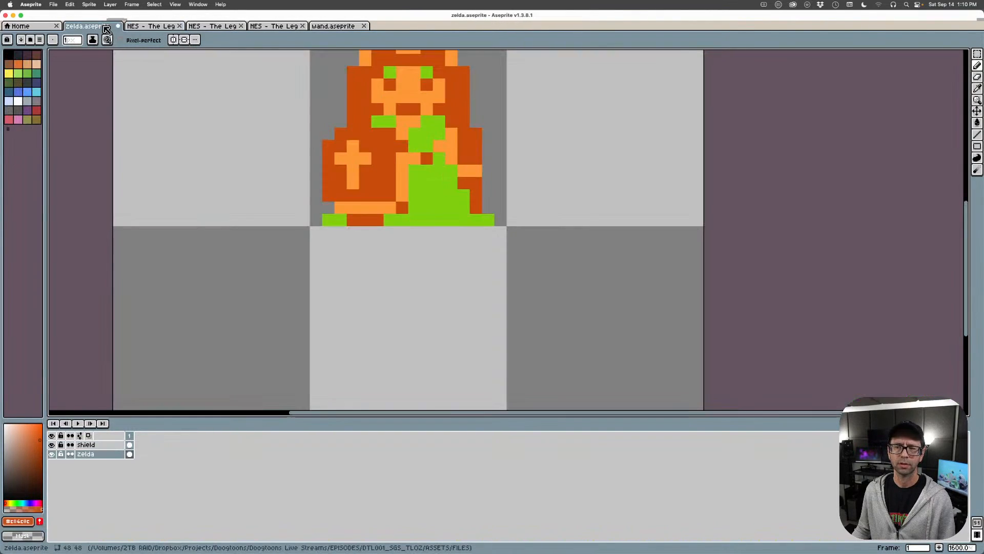
pyautogui.keyDown('alt'); pyautogui.click(428, 203); pyautogui.keyUp('alt')
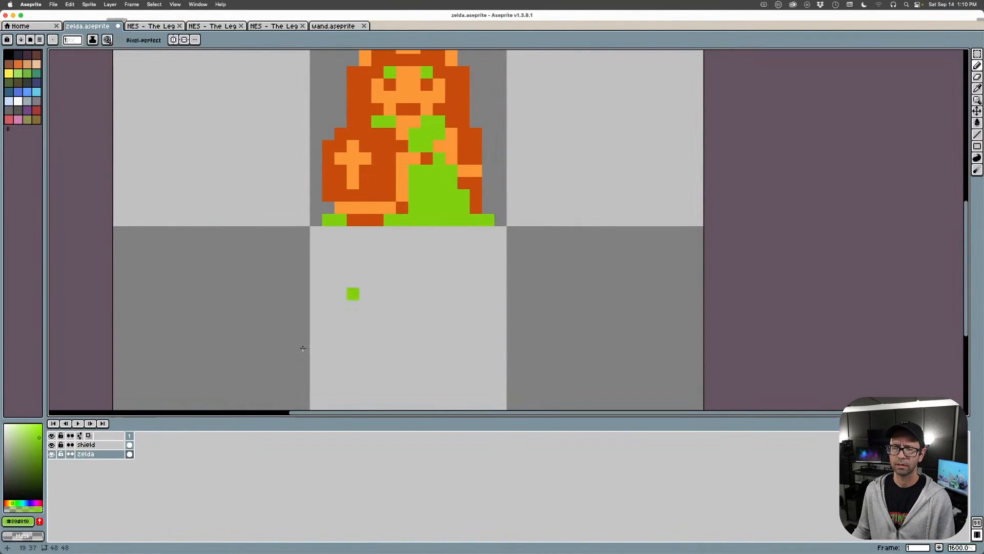
pyautogui.click(115, 445)
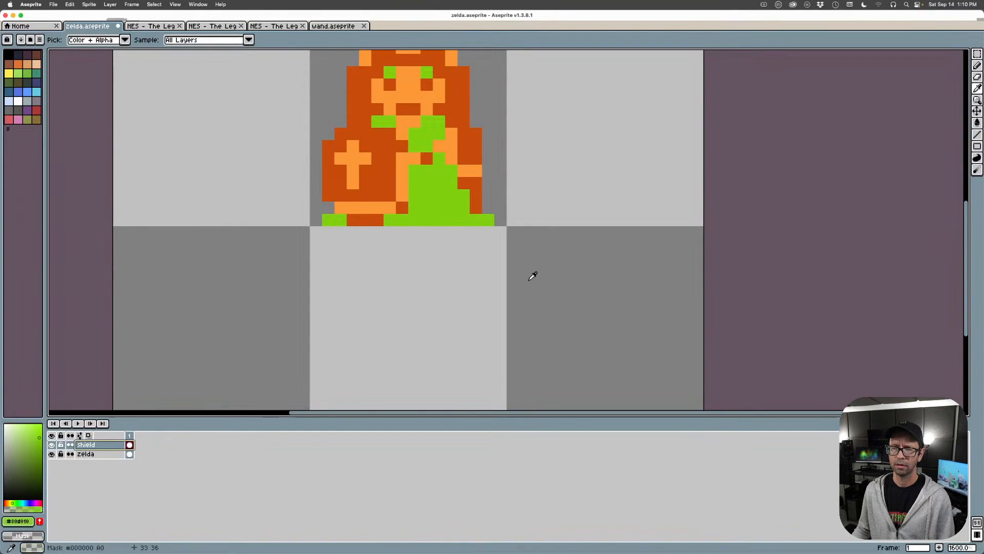
pyautogui.scroll(-5, 475, 251)
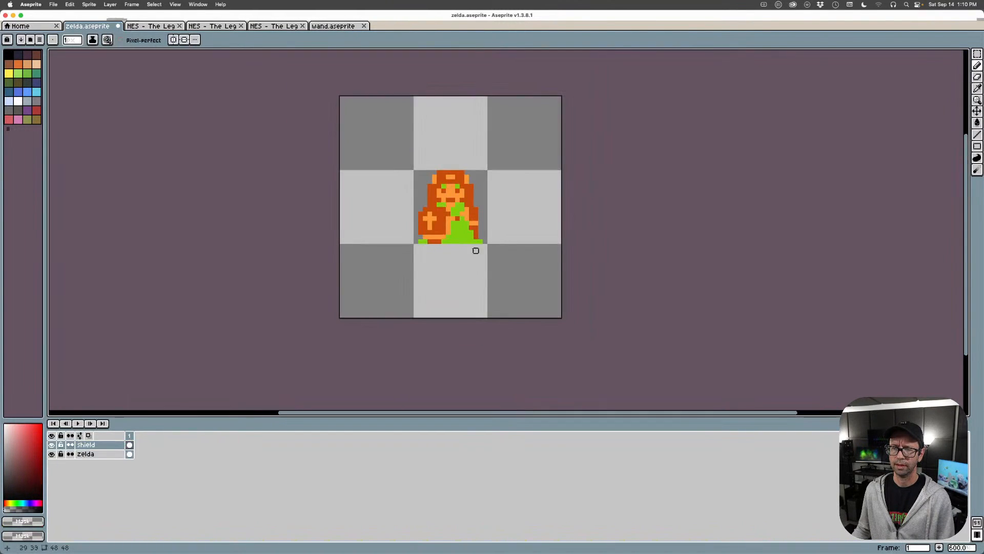
pyautogui.scroll(6, 469, 244)
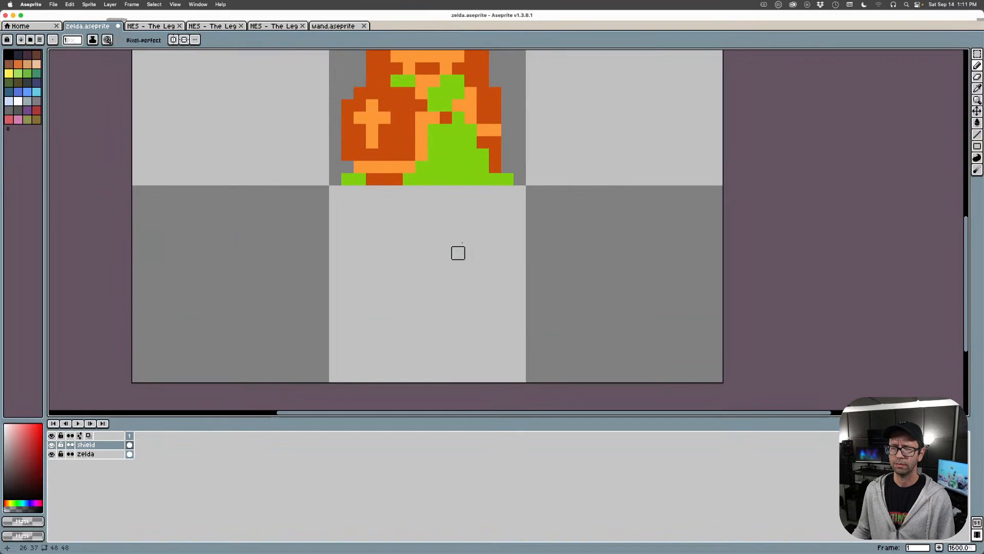
pyautogui.scroll(2, 447, 175)
pyautogui.scroll(-4, 447, 176)
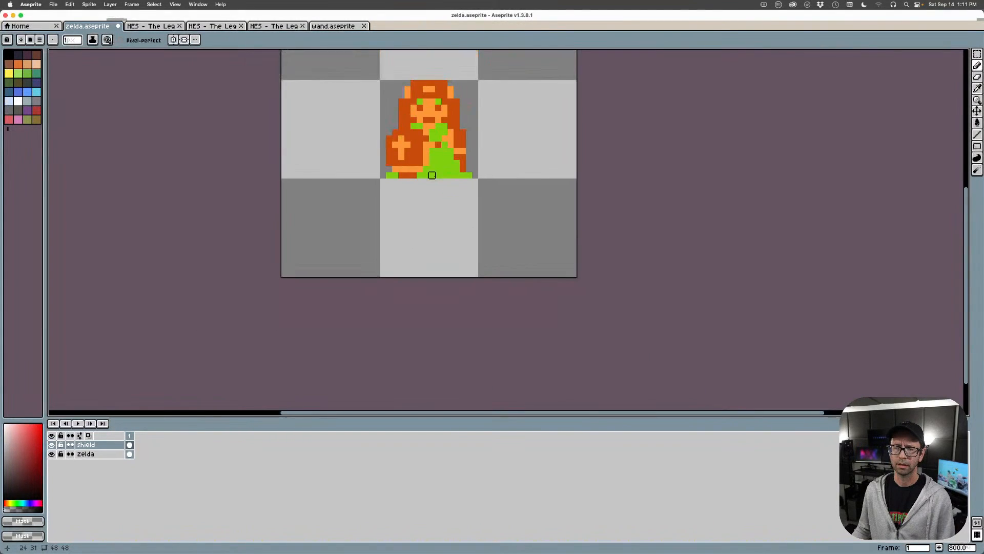
pyautogui.press('v')
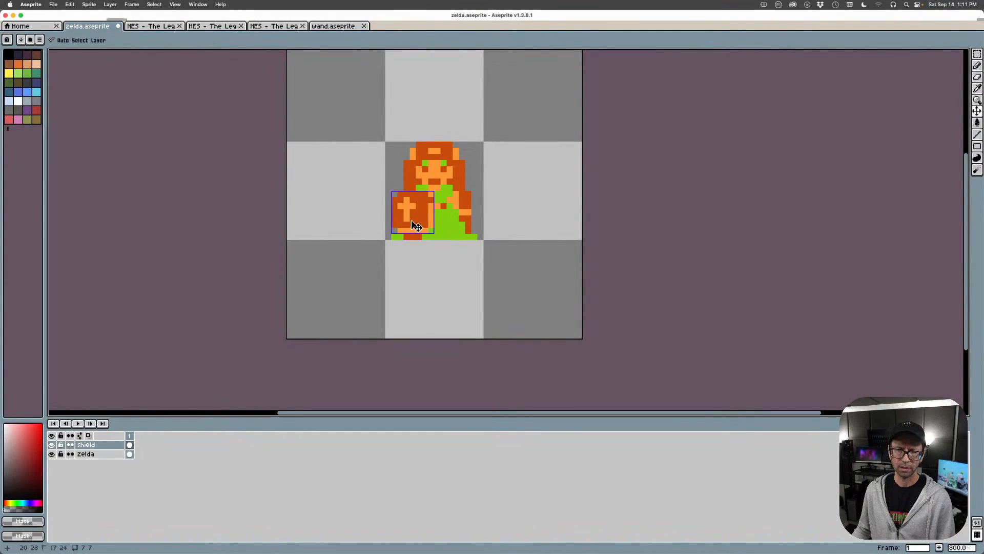
pyautogui.moveTo(415, 224); pyautogui.dragTo(415, 218)
pyautogui.press('b')
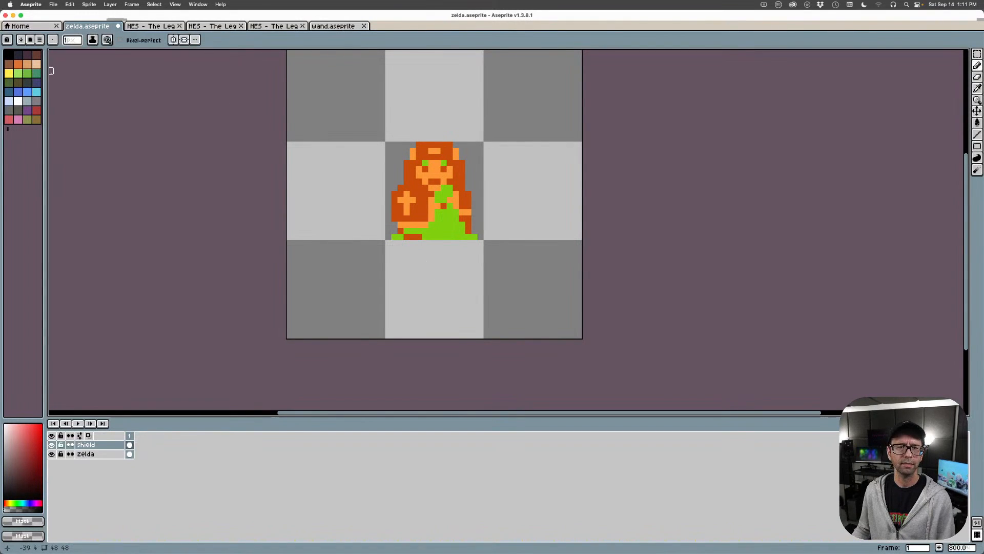
# On the zelda layer, sample the hair colour and fill the green pixel row between the shield and the foot with it
pyautogui.click(108, 455)
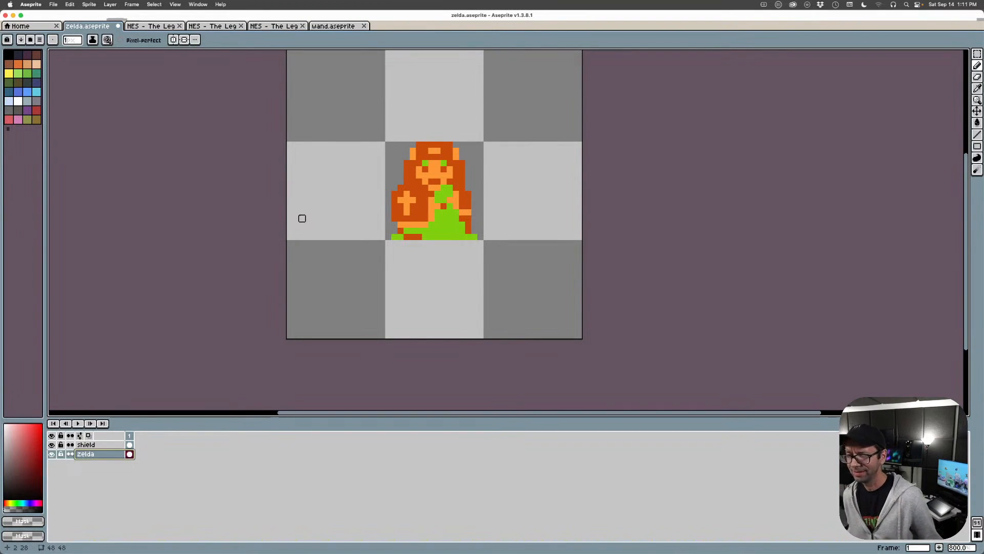
pyautogui.scroll(1, 417, 242)
pyautogui.press('i')
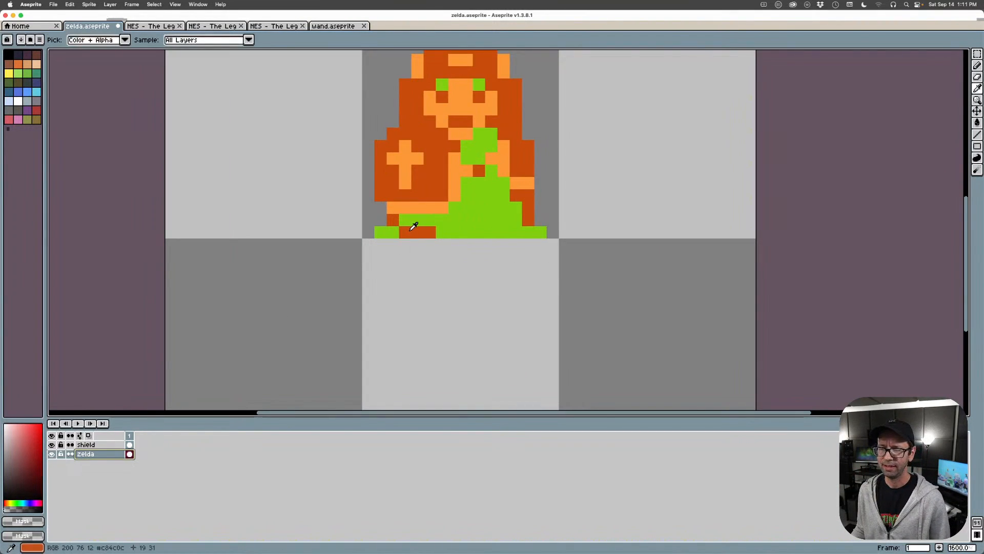
pyautogui.click(414, 226)
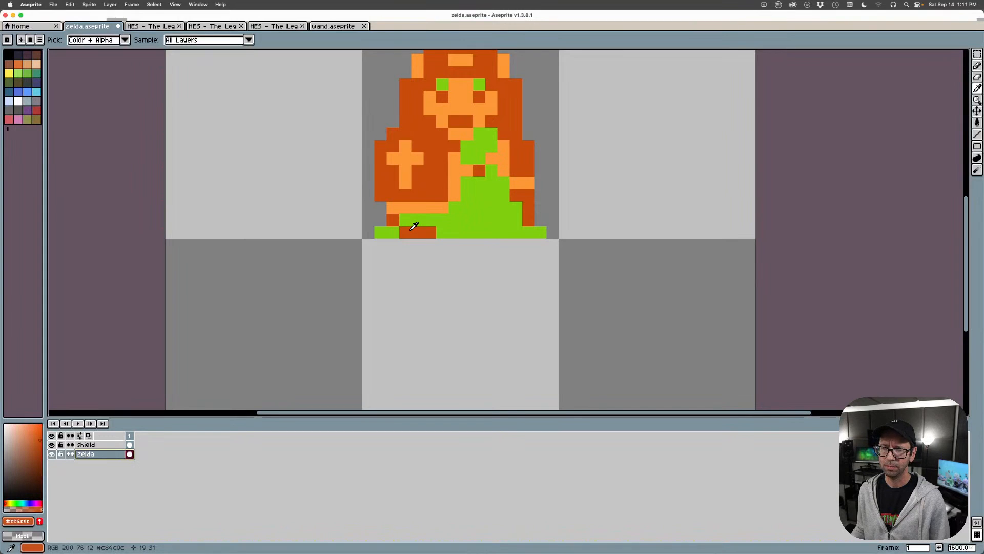
pyautogui.press('b')
pyautogui.moveTo(416, 220); pyautogui.dragTo(430, 220)
pyautogui.click(536, 236)
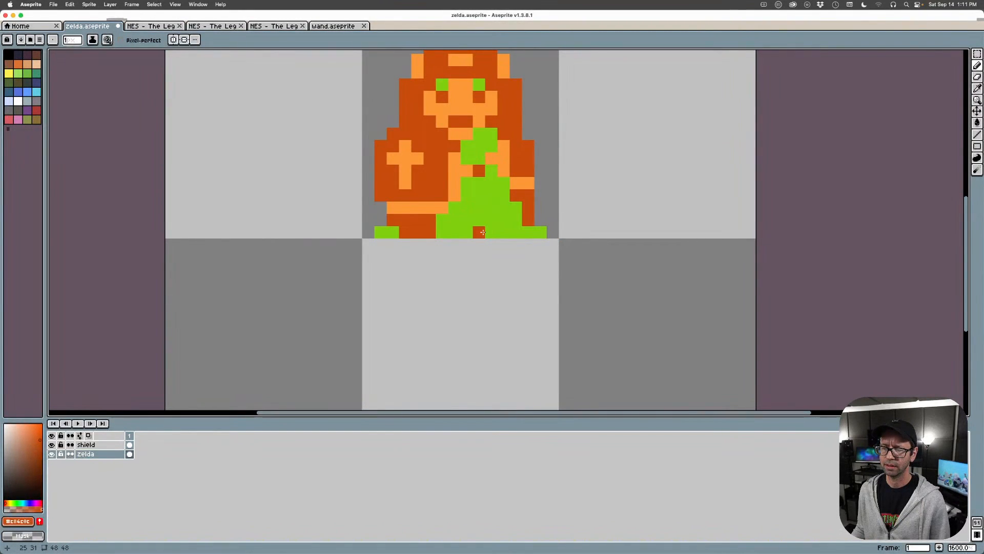
# Pencil a second foot three pixels wide on the opposite side of the dress hem, trimming it with sampled dress green, and save the file
pyautogui.moveTo(483, 233); pyautogui.dragTo(509, 233)
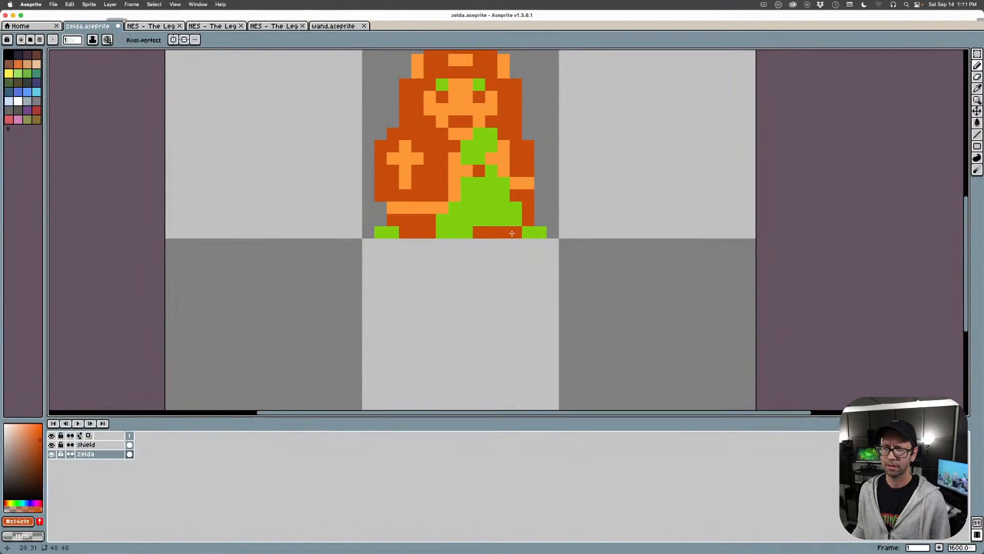
pyautogui.keyDown('alt'); pyautogui.click(474, 222); pyautogui.keyUp('alt')
pyautogui.click(479, 232)
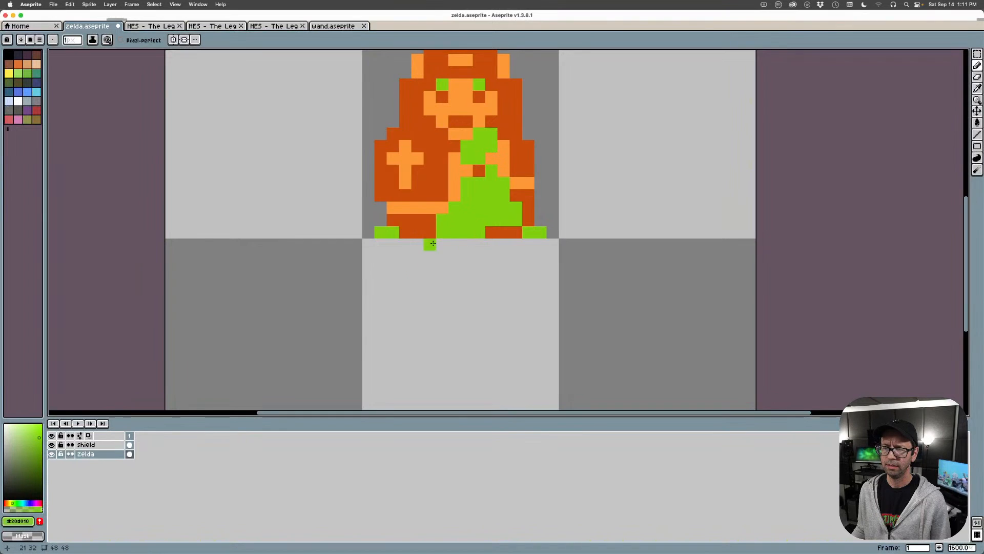
pyautogui.scroll(-3, 433, 243)
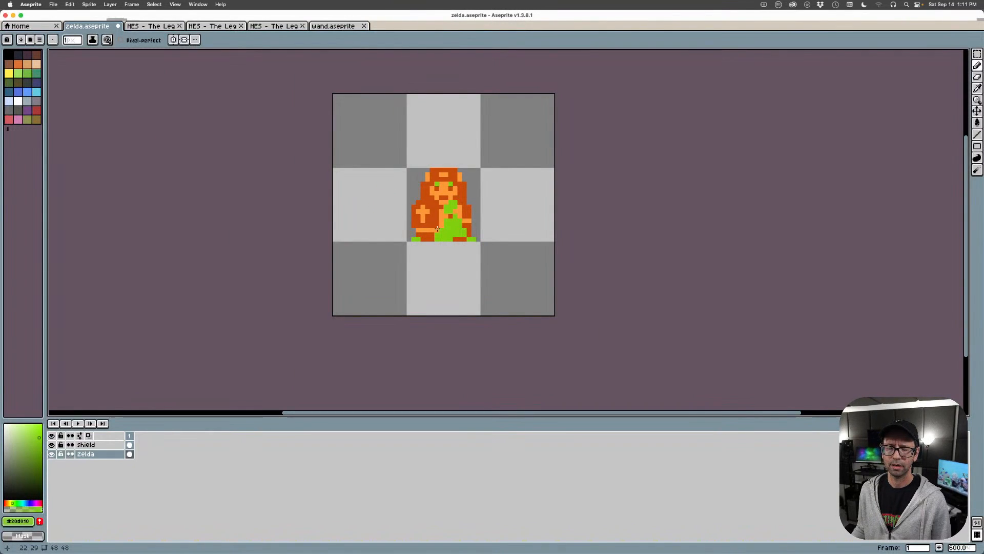
pyautogui.press('super+s')
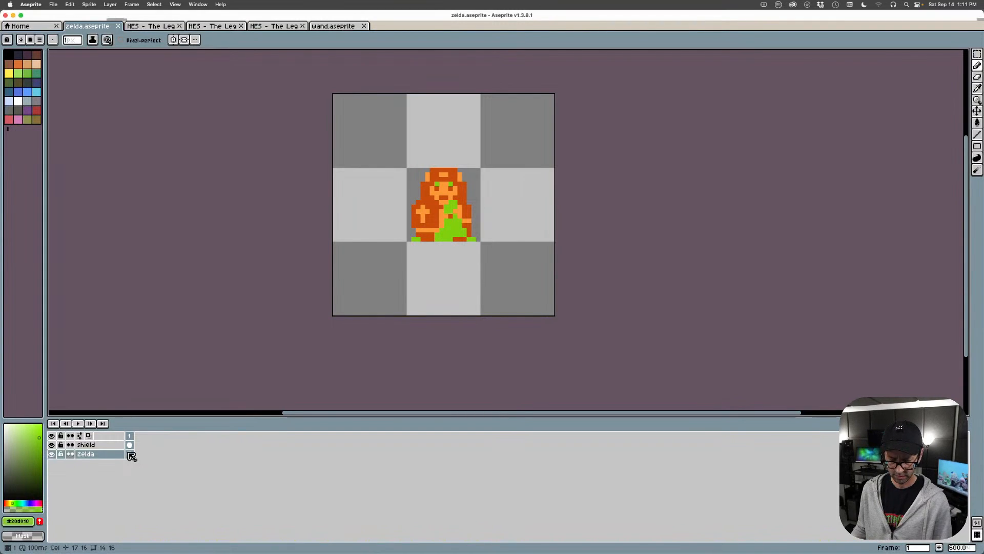
# Add a second frame that repeats the first frame's shield and zelda artwork, and make its zelda cel active
pyautogui.hotkey('alt', 'b')
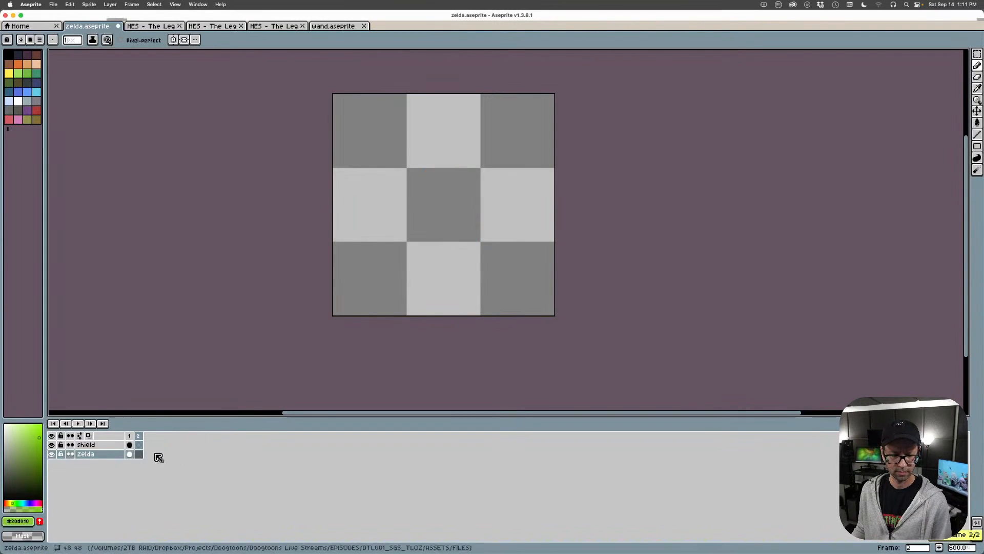
pyautogui.press('super+z')
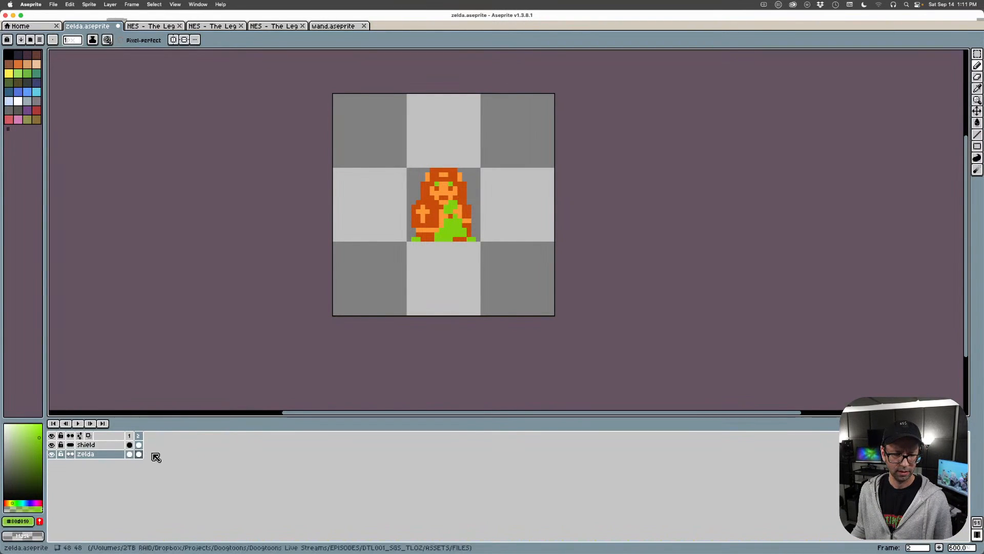
pyautogui.rightClick(137, 445)
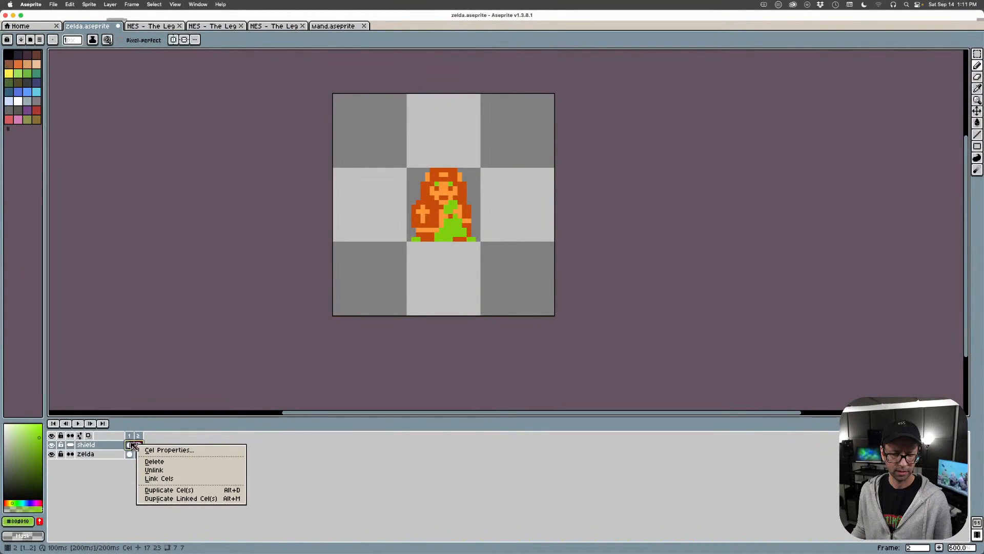
pyautogui.press('Escape')
pyautogui.click(141, 455)
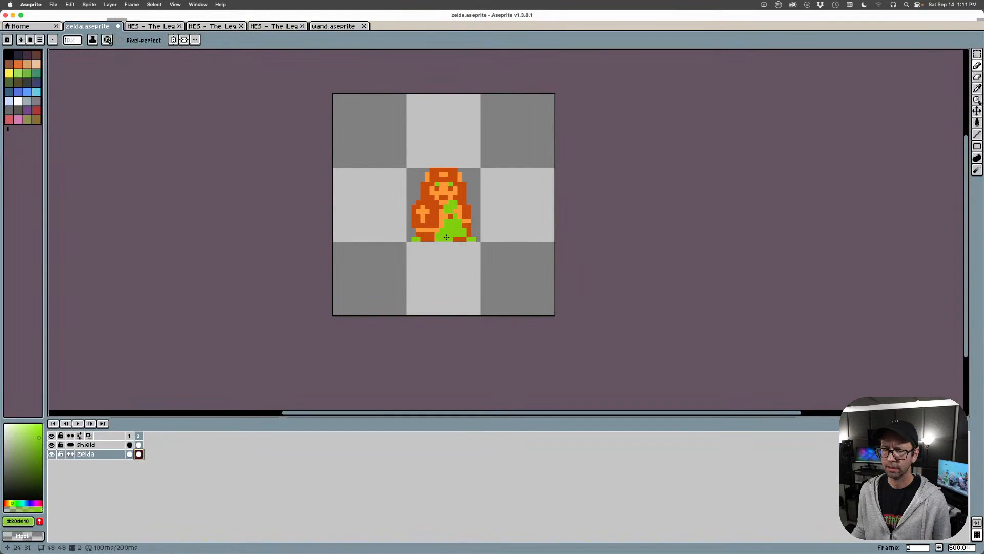
# Repaint the pixel row between the shield and the foot in dress green on both frames of the zelda layer
pyautogui.scroll(3, 439, 247)
pyautogui.moveTo(466, 230); pyautogui.dragTo(488, 234)
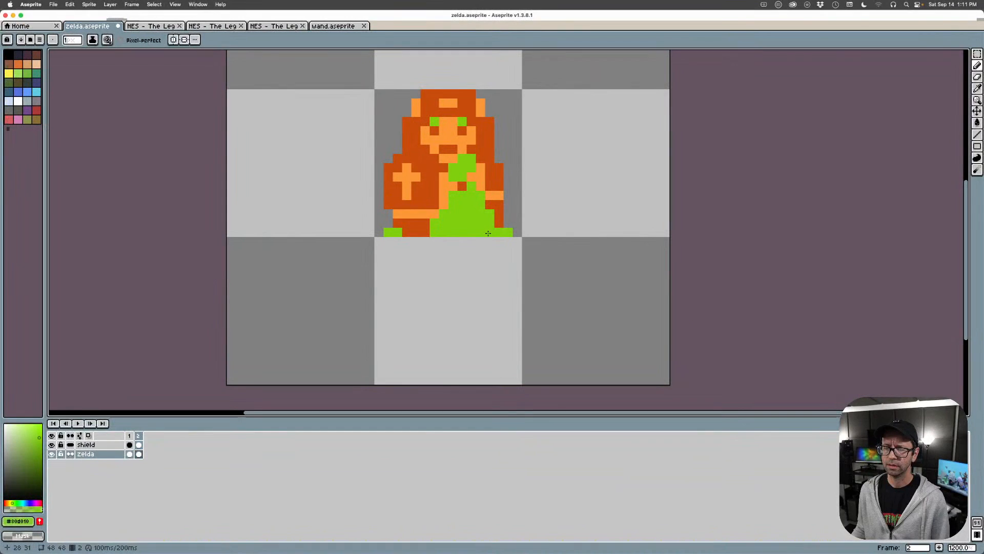
pyautogui.hotkey('ctrl', 'z')
pyautogui.click(425, 224)
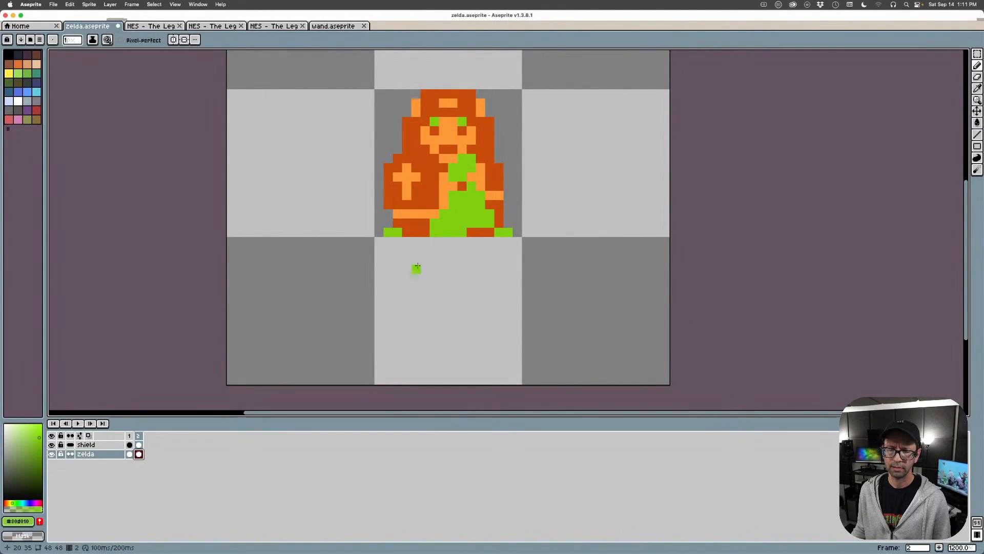
pyautogui.moveTo(435, 221); pyautogui.dragTo(407, 222)
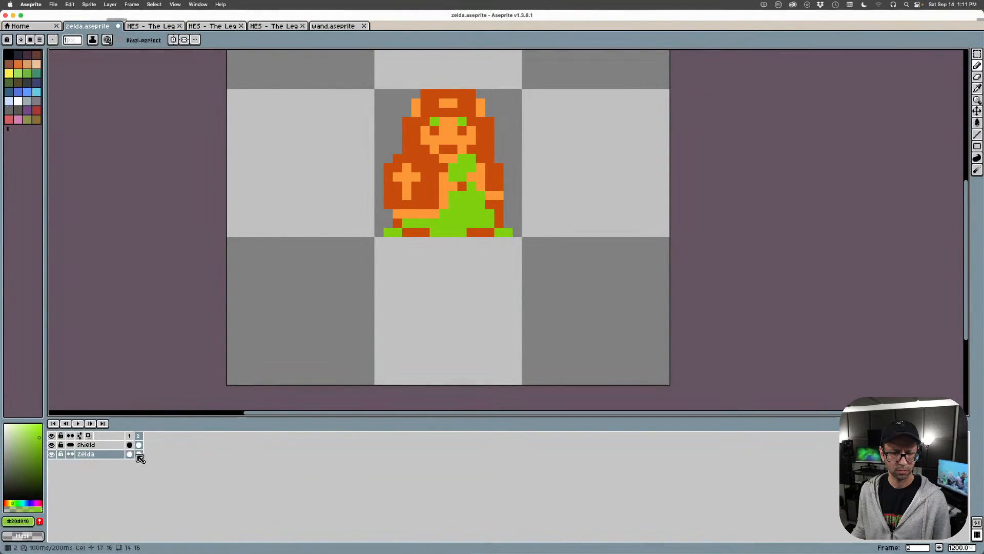
pyautogui.click(130, 454)
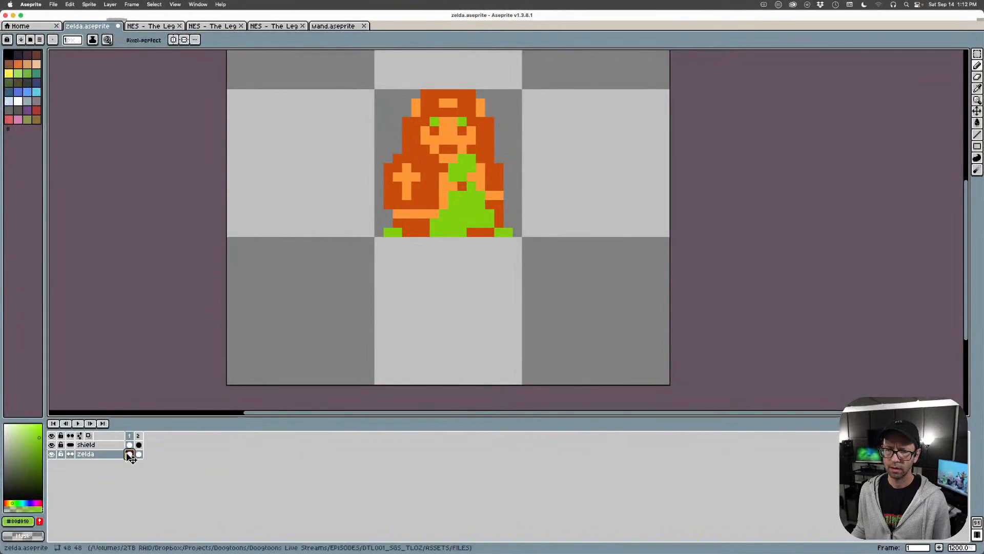
pyautogui.moveTo(437, 223); pyautogui.dragTo(403, 224)
# Paint out the foot below the shield on frame 2 and the opposite foot on frame 1 in dress green, and preview the animation
pyautogui.click(138, 455)
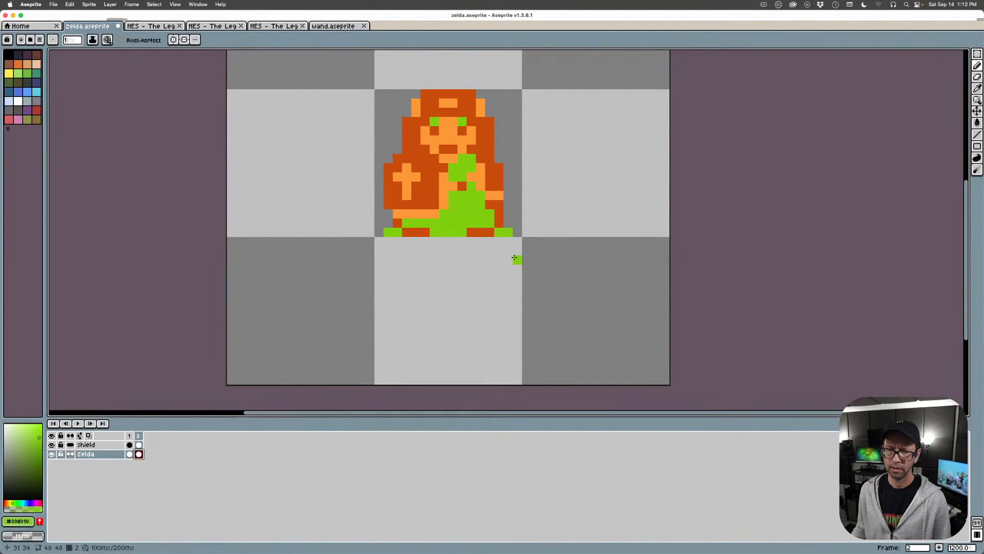
pyautogui.keyDown('alt'); pyautogui.click(480, 228); pyautogui.keyUp('alt')
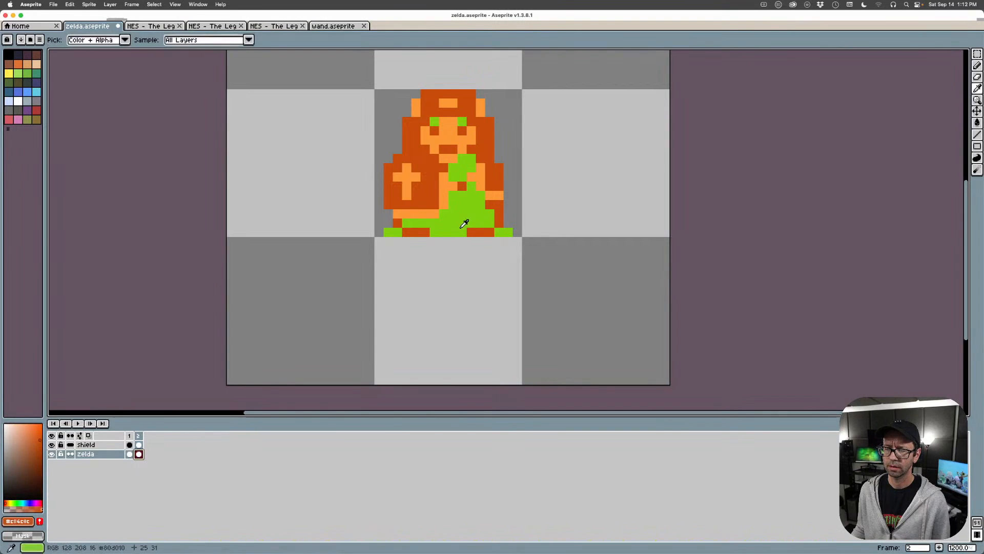
pyautogui.keyDown('alt'); pyautogui.click(464, 218); pyautogui.keyUp('alt')
pyautogui.moveTo(432, 232); pyautogui.dragTo(404, 232)
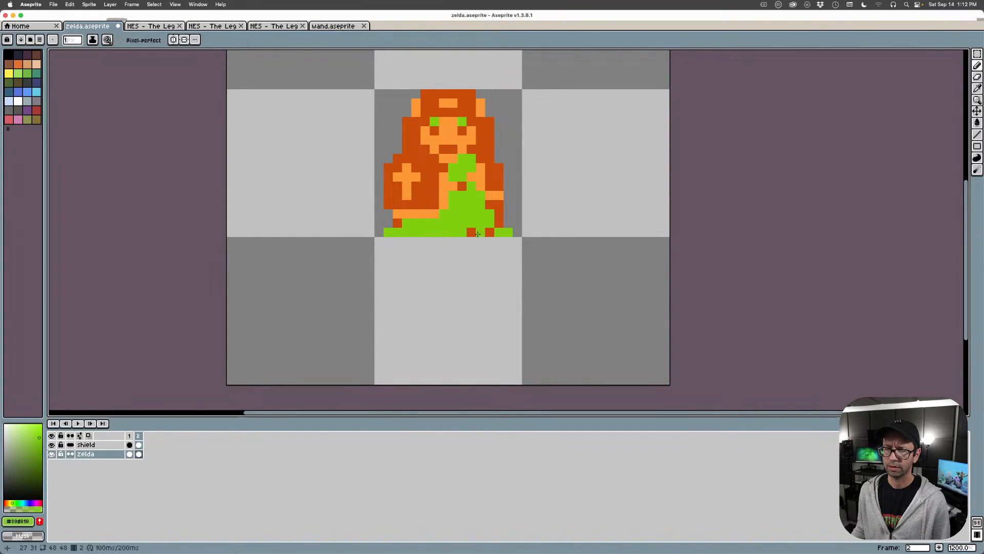
pyautogui.click(130, 445)
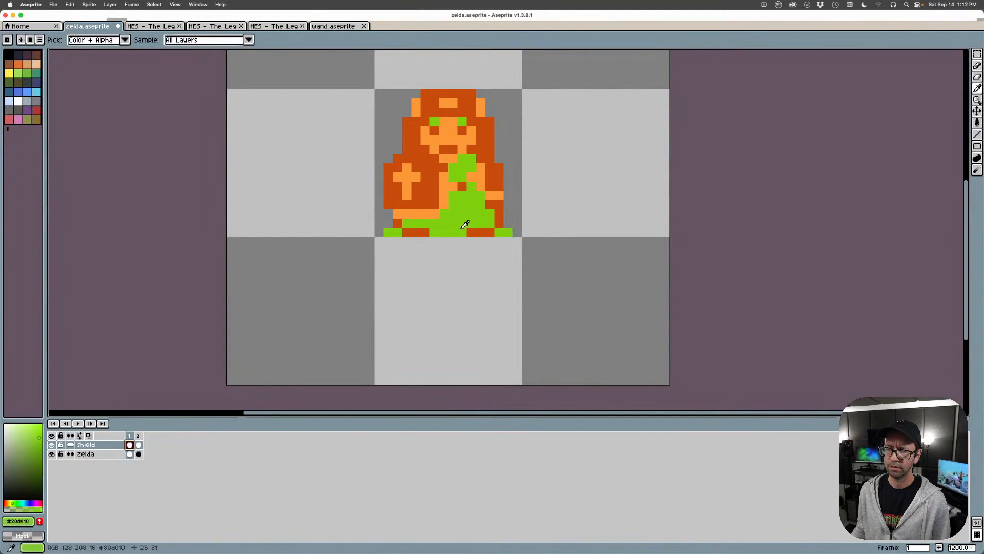
pyautogui.press('Return')
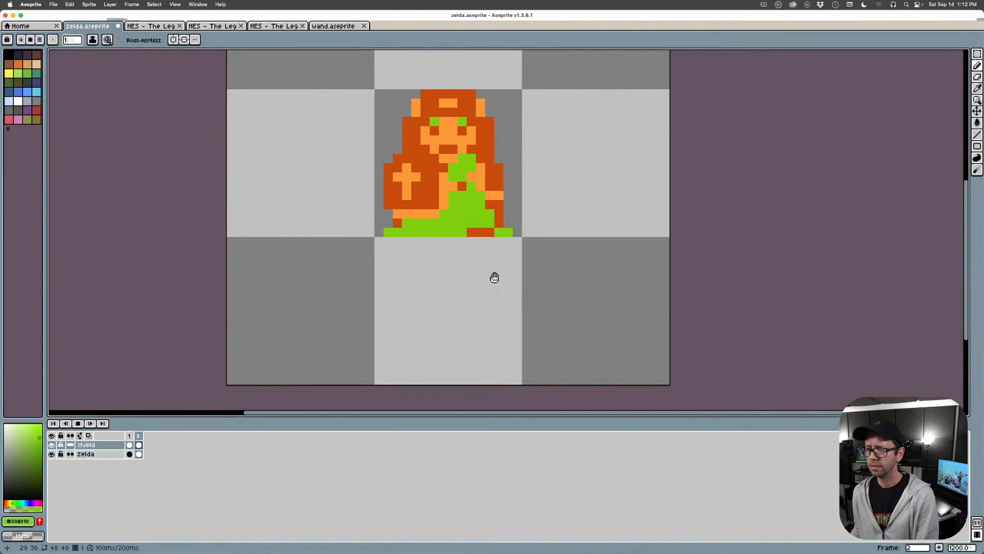
pyautogui.press('Return')
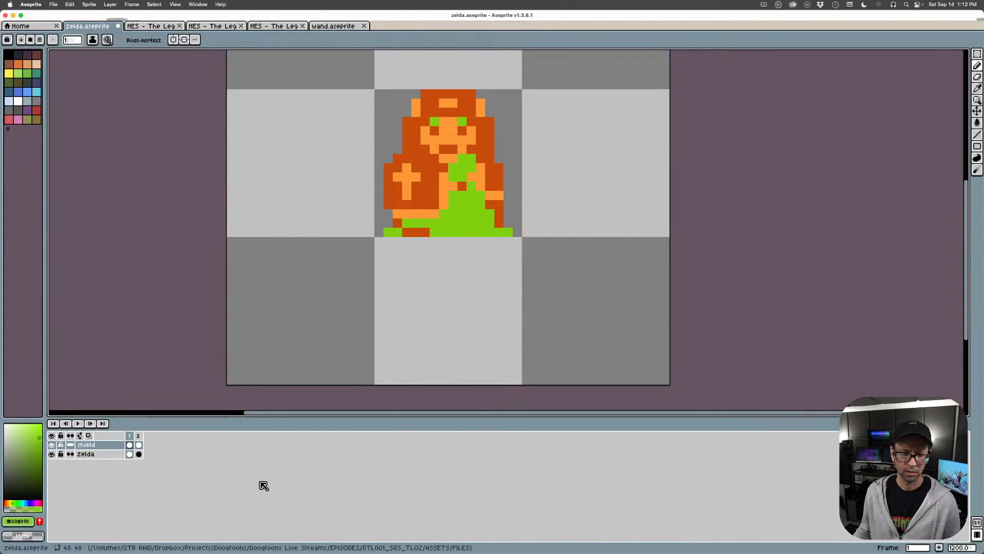
# On frame 2 of the zelda layer, cover the hand's outer pixel with hair colour and extend the hand one row lower in skin colour
pyautogui.click(131, 454)
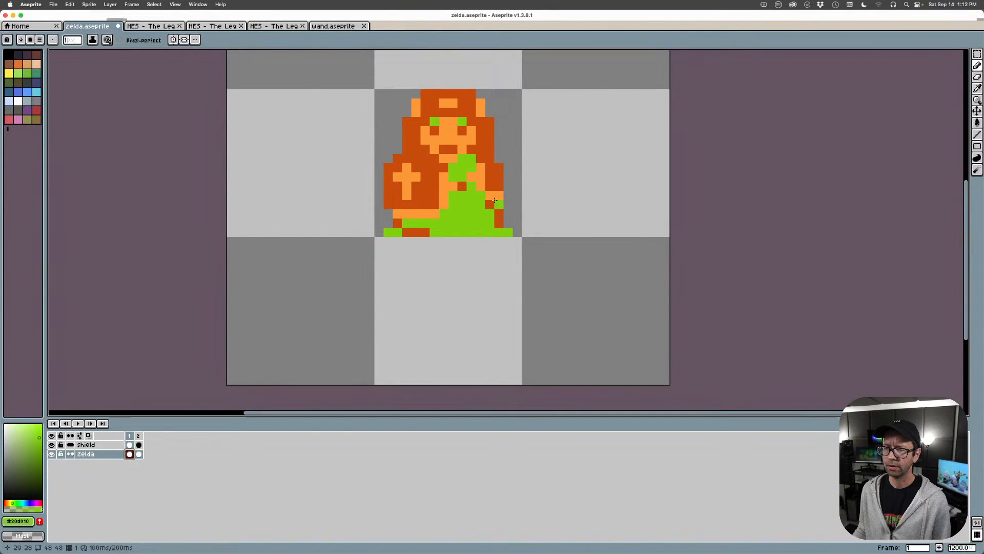
pyautogui.click(138, 454)
pyautogui.keyDown('alt'); pyautogui.click(502, 195); pyautogui.keyUp('alt')
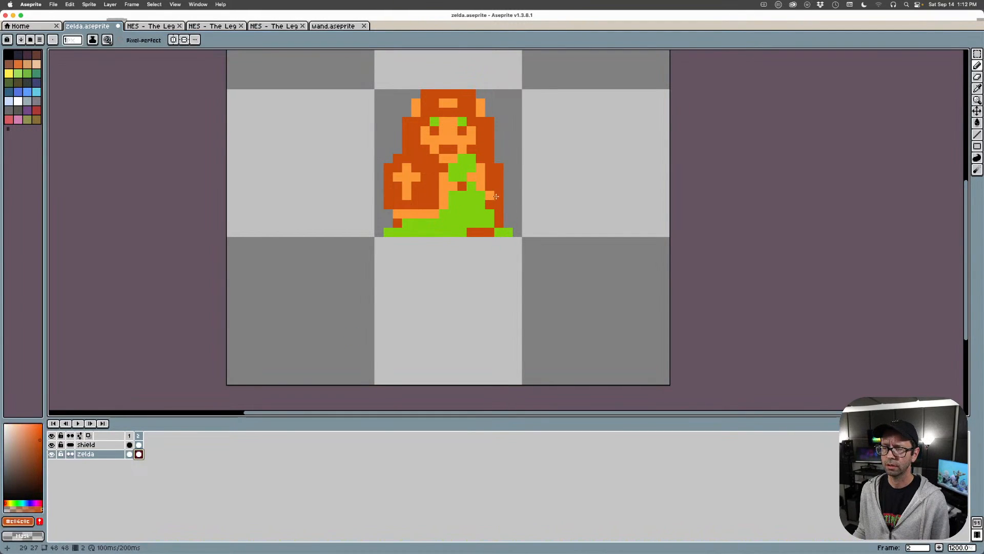
pyautogui.keyDown('alt'); pyautogui.click(482, 198); pyautogui.keyUp('alt')
pyautogui.click(486, 205)
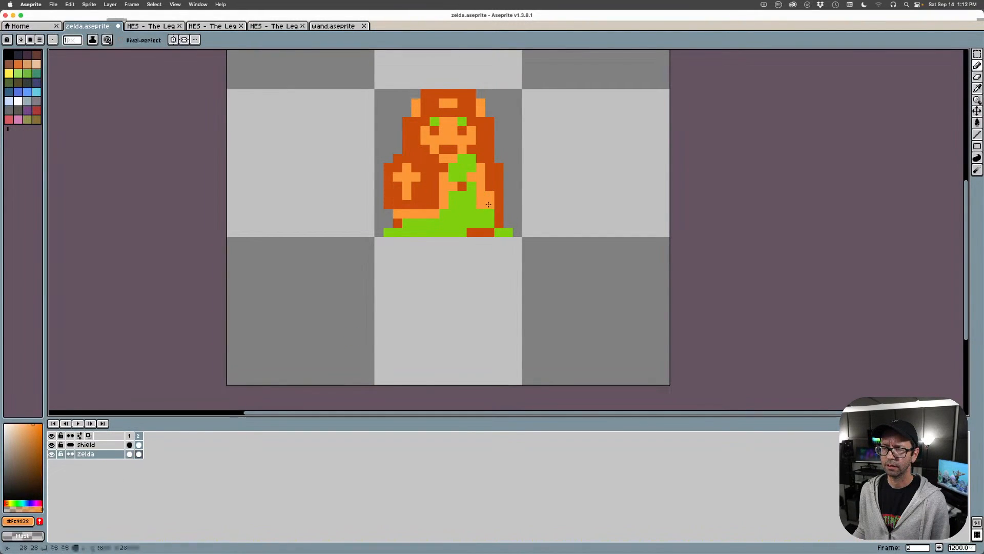
pyautogui.press('v')
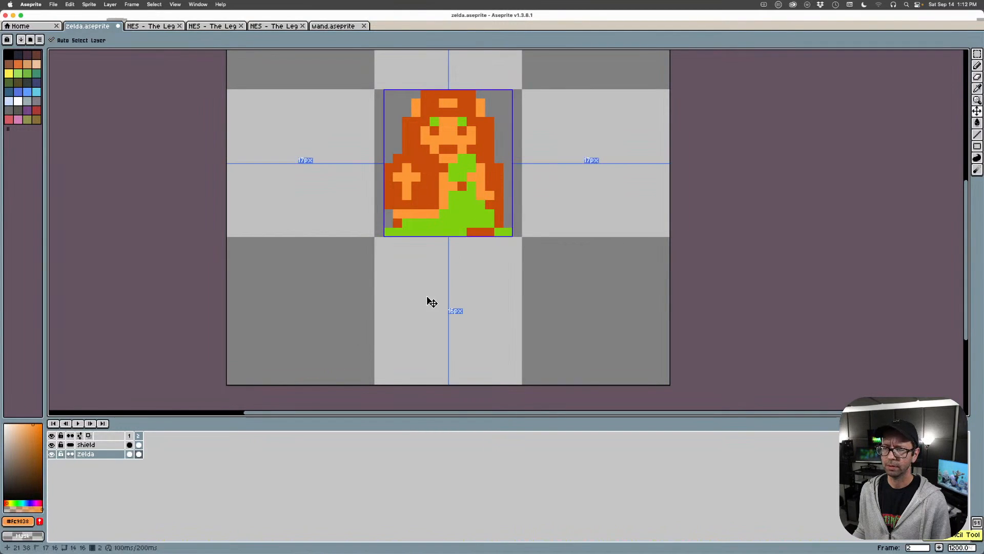
# On frame 1 of the zelda layer, cover the hand's outer pixel with hair colour and reshape the hand as a two-by-two skin-coloured block
pyautogui.press('b')
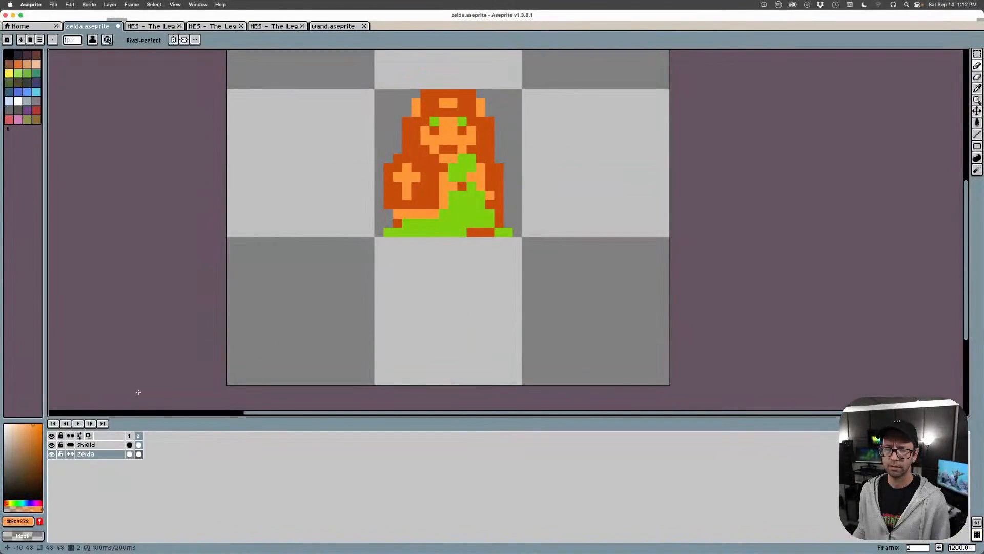
pyautogui.click(129, 454)
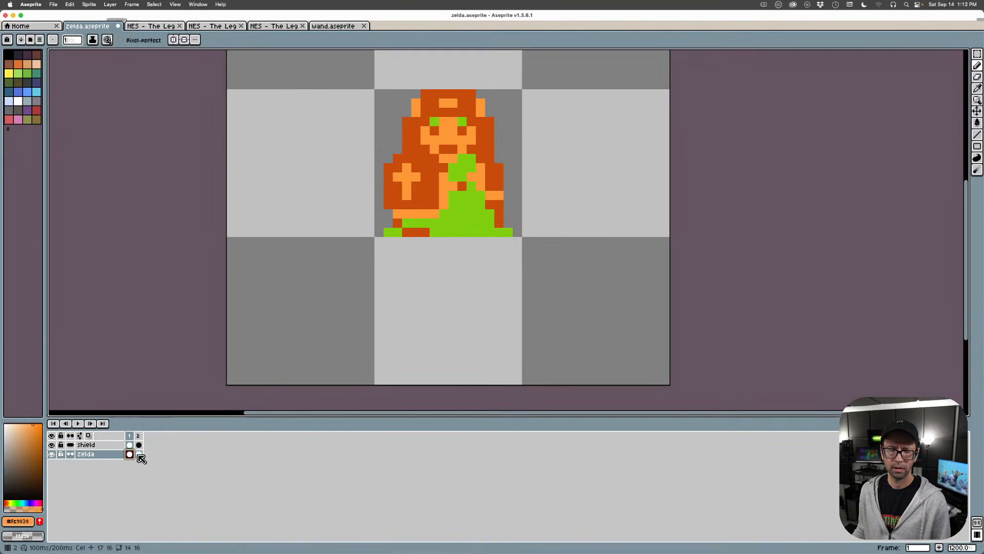
pyautogui.click(138, 454)
pyautogui.click(129, 454)
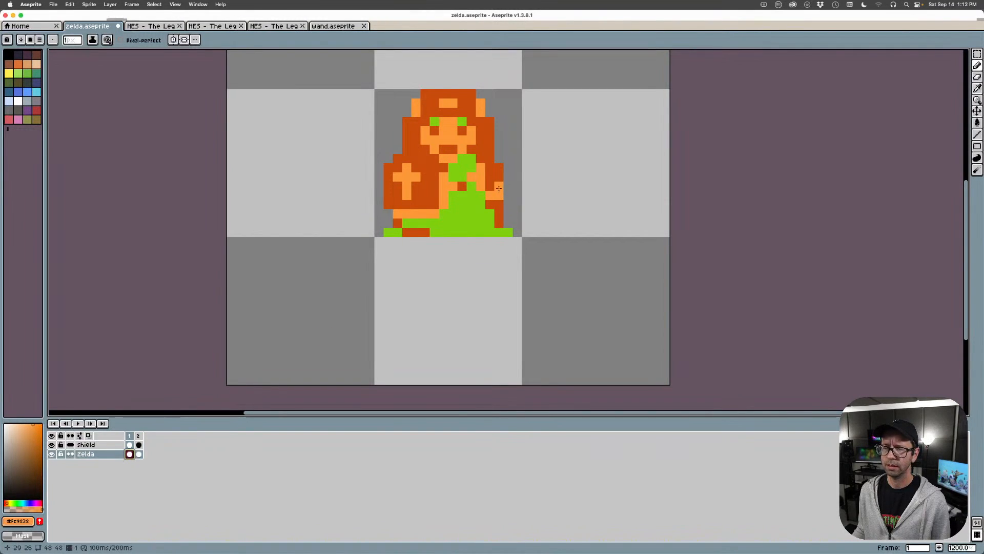
pyautogui.keyDown('alt'); pyautogui.click(490, 204); pyautogui.keyUp('alt')
pyautogui.moveTo(499, 205)
pyautogui.mouseDown()
pyautogui.moveTo(478, 181)
pyautogui.moveTo(486, 208)
pyautogui.mouseUp()
pyautogui.click(491, 195)
pyautogui.keyDown('alt'); pyautogui.click(482, 177); pyautogui.keyUp('alt')
pyautogui.click(482, 199)
pyautogui.click(138, 454)
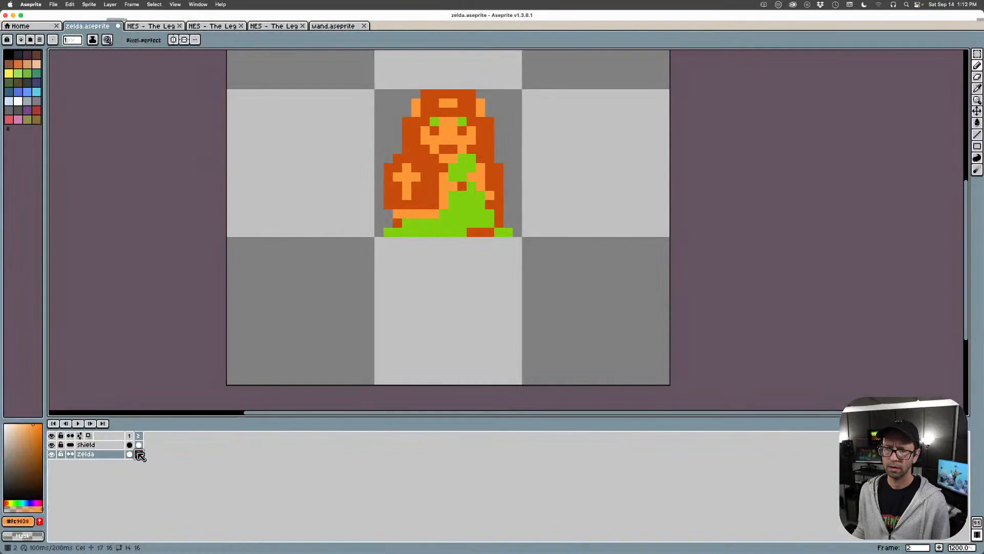
pyautogui.click(129, 455)
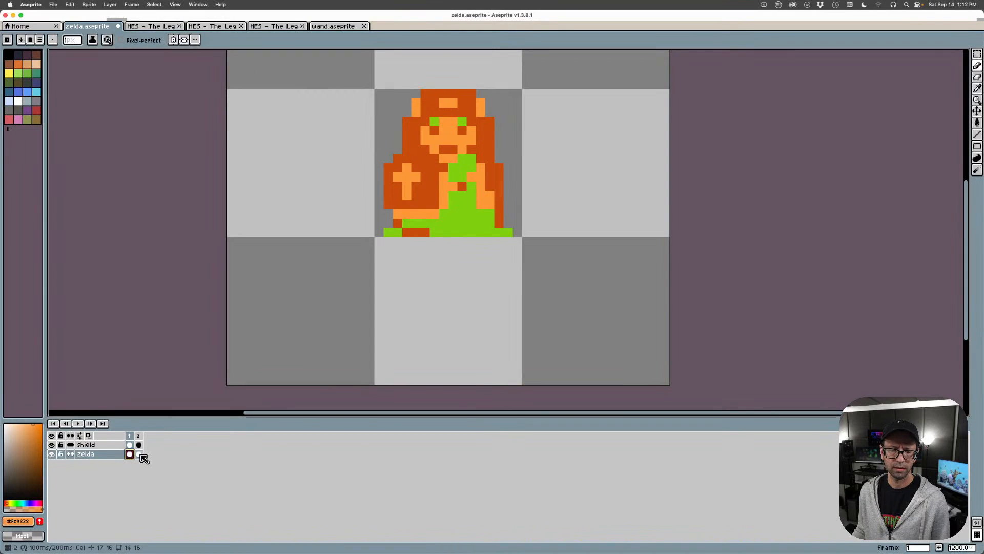
pyautogui.click(139, 454)
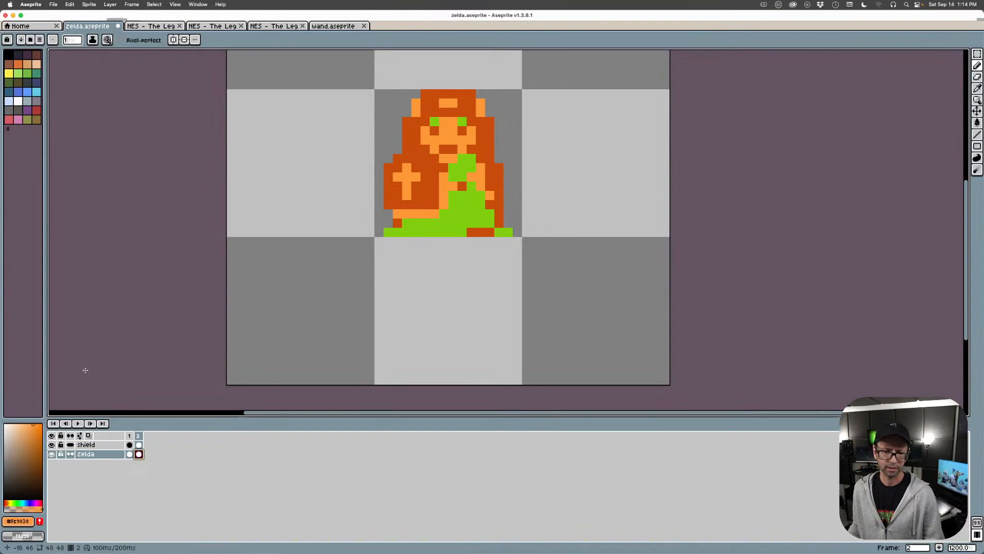
# Raise one foot by a pixel row in hair colour on each zelda frame: below the shield on frame 1, on the opposite side on frame 2
pyautogui.click(130, 454)
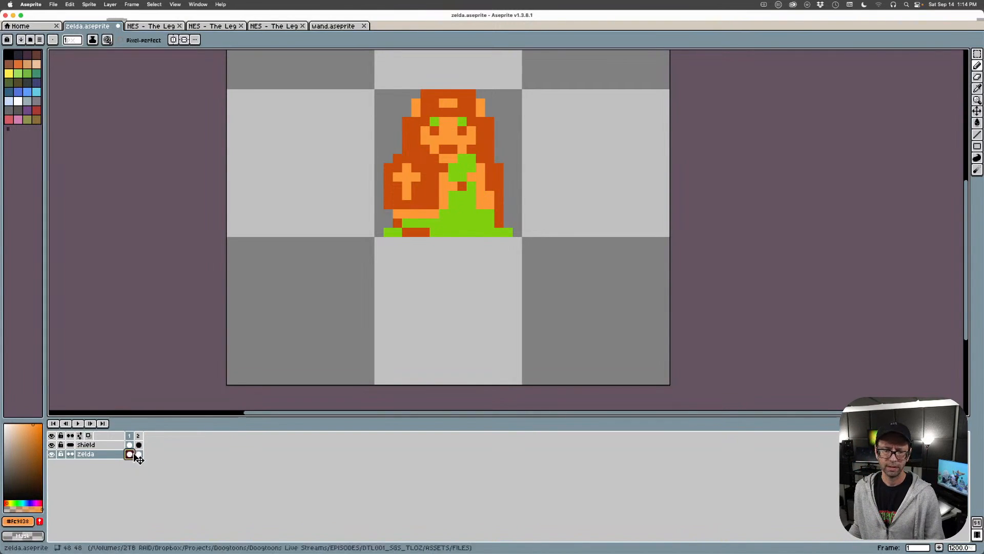
pyautogui.click(139, 454)
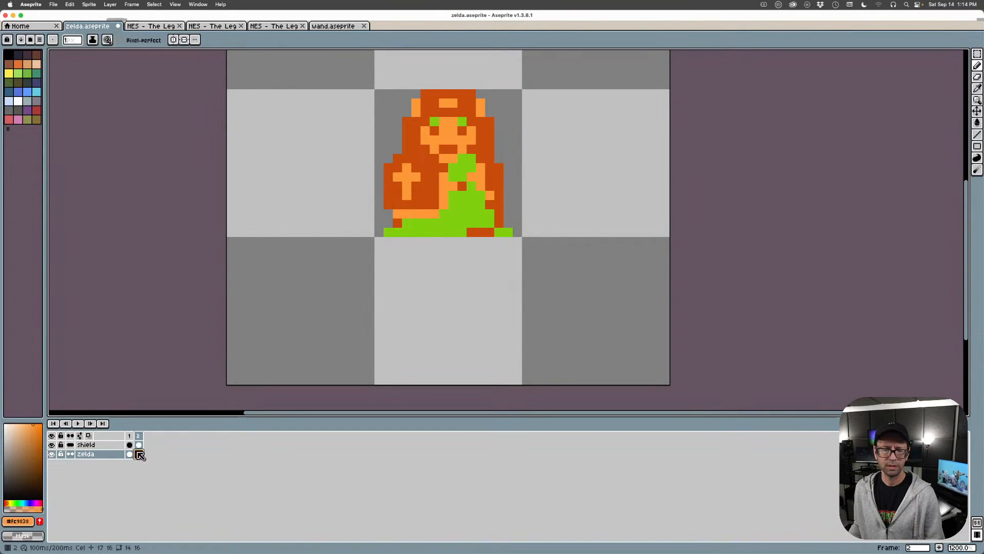
pyautogui.click(130, 454)
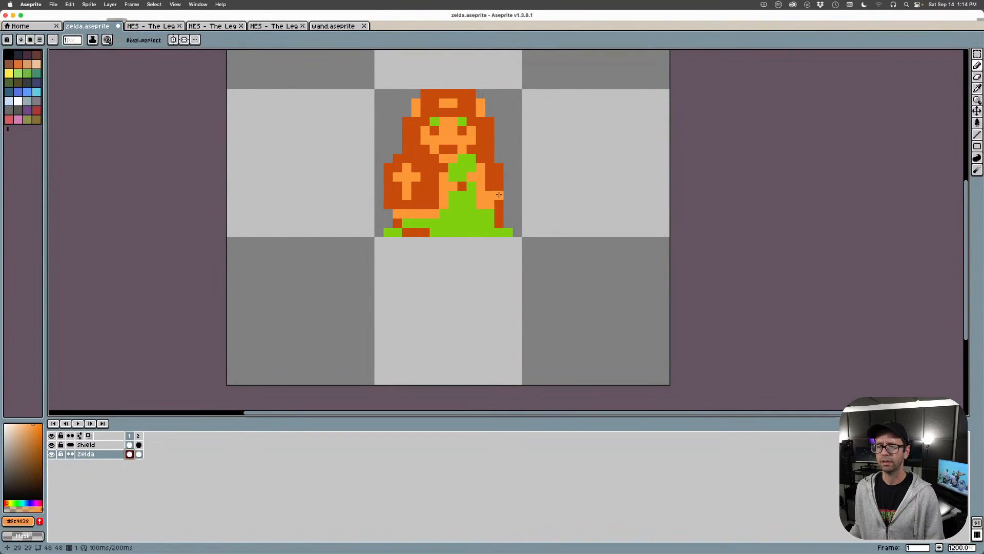
pyautogui.press('v')
pyautogui.press('b')
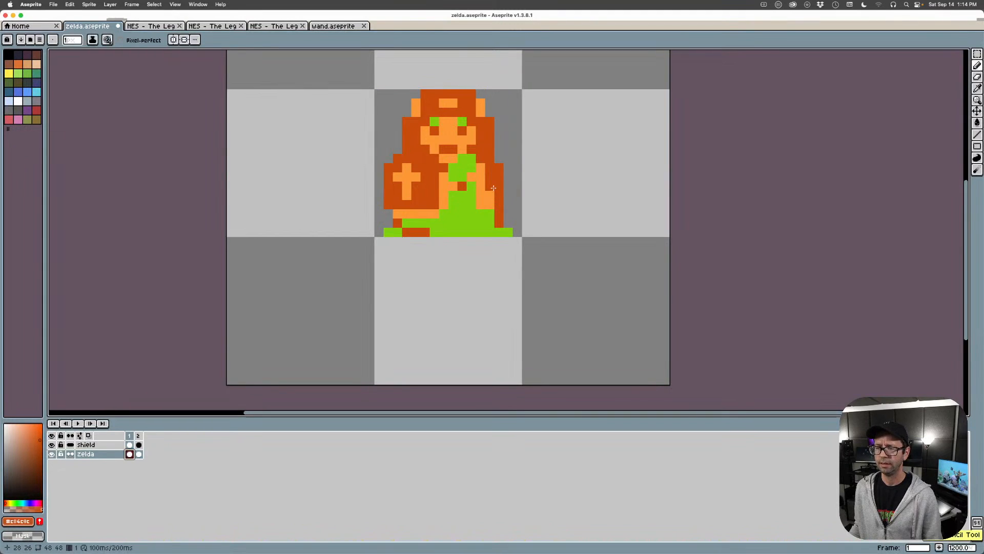
pyautogui.click(471, 188)
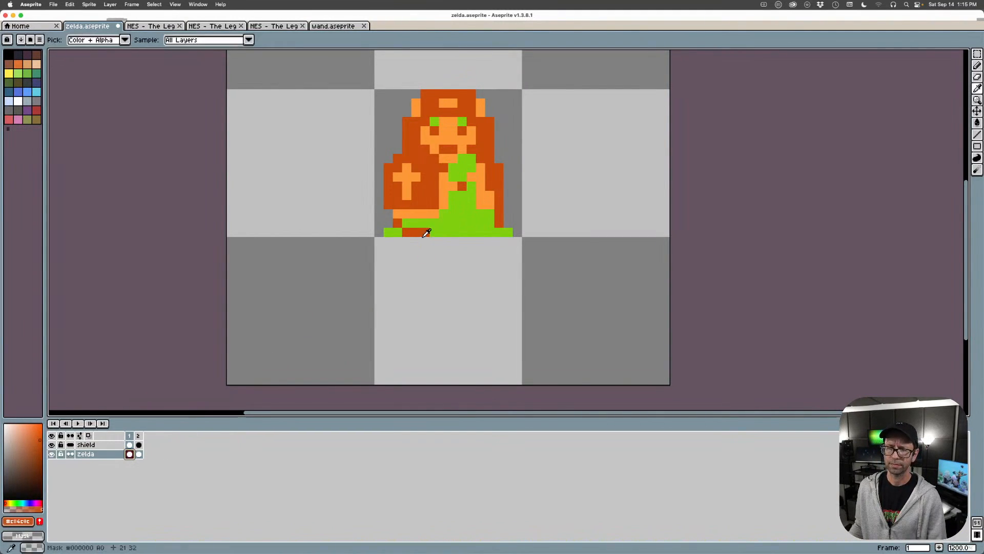
pyautogui.moveTo(408, 223); pyautogui.dragTo(423, 221)
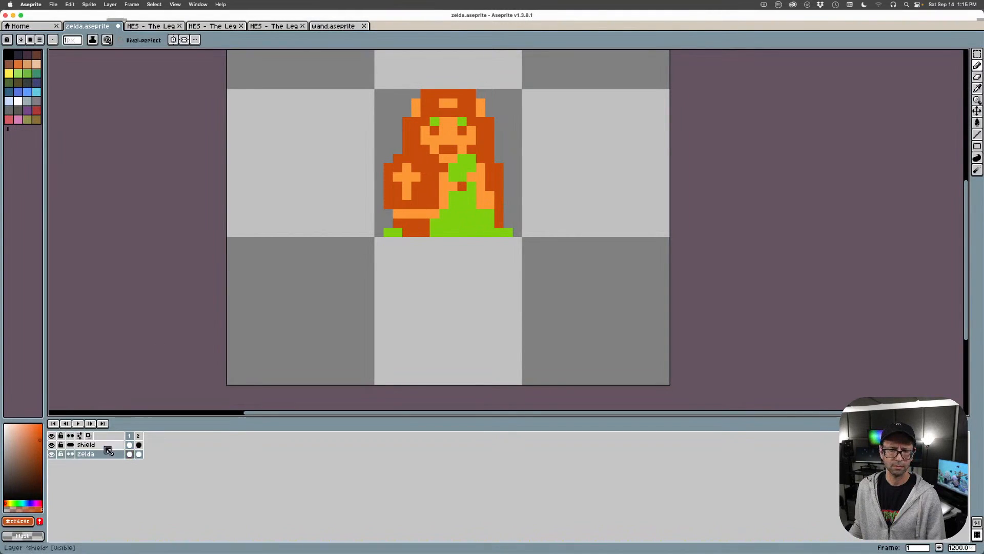
pyautogui.click(131, 453)
pyautogui.click(139, 457)
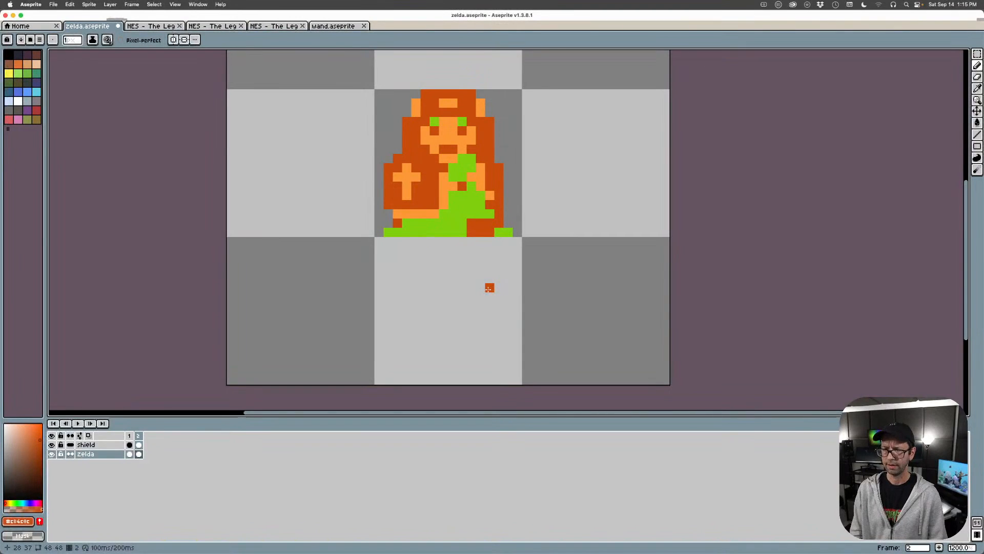
# Paint the missing foot as a three-pixel row in hair colour along the dress hem on frames 2 and 1, and preview the animation
pyautogui.moveTo(407, 232); pyautogui.dragTo(419, 231)
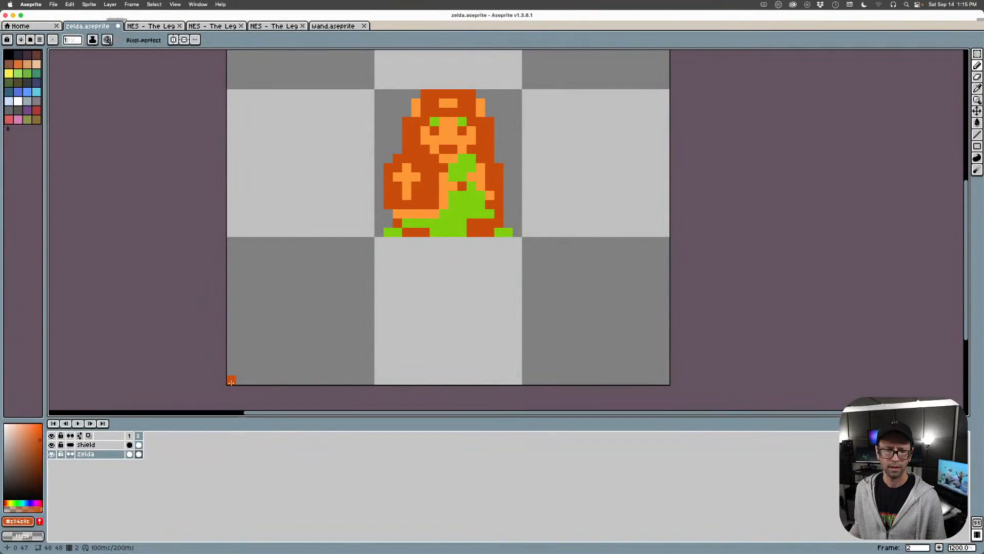
pyautogui.click(132, 444)
pyautogui.moveTo(476, 231); pyautogui.dragTo(493, 232)
pyautogui.press('Return')
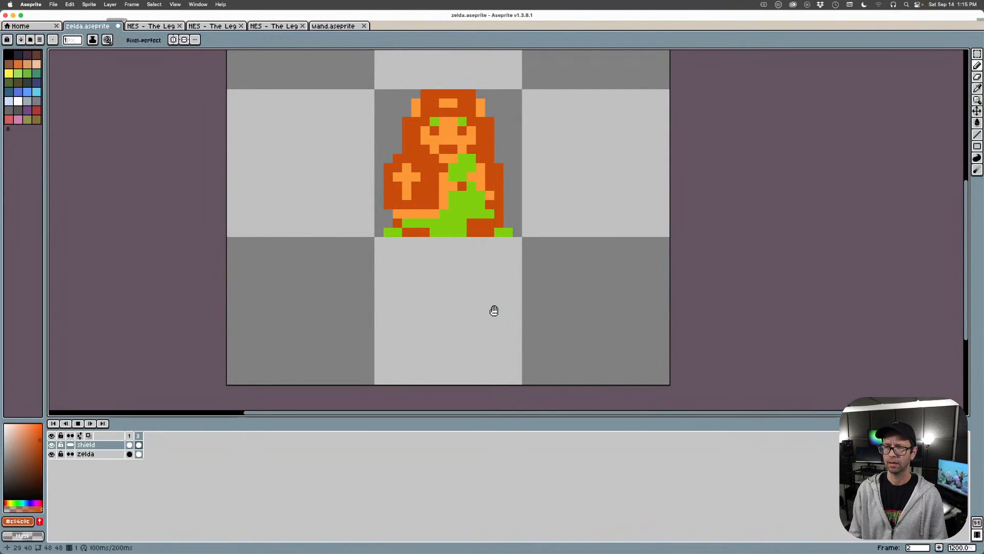
pyautogui.press('Return')
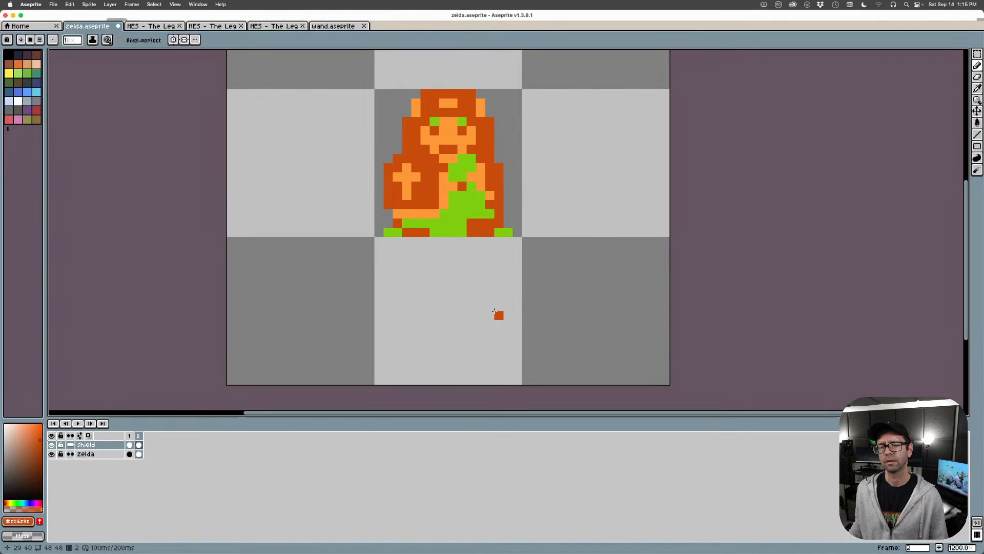
# Check Link's front-facing walk sprites on the reference sheet and compare them with the two Zelda frames by alternating between those frames
pyautogui.click(144, 25)
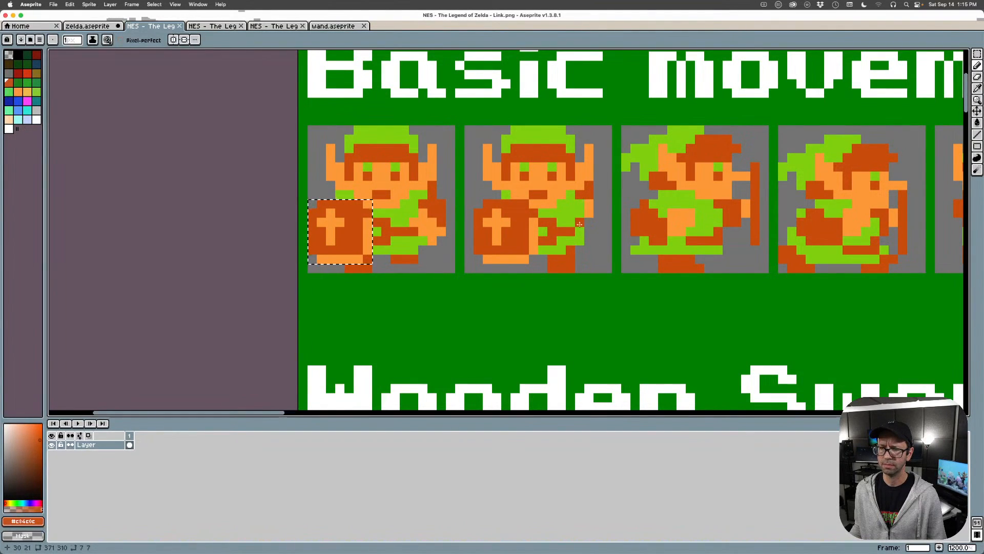
pyautogui.click(106, 29)
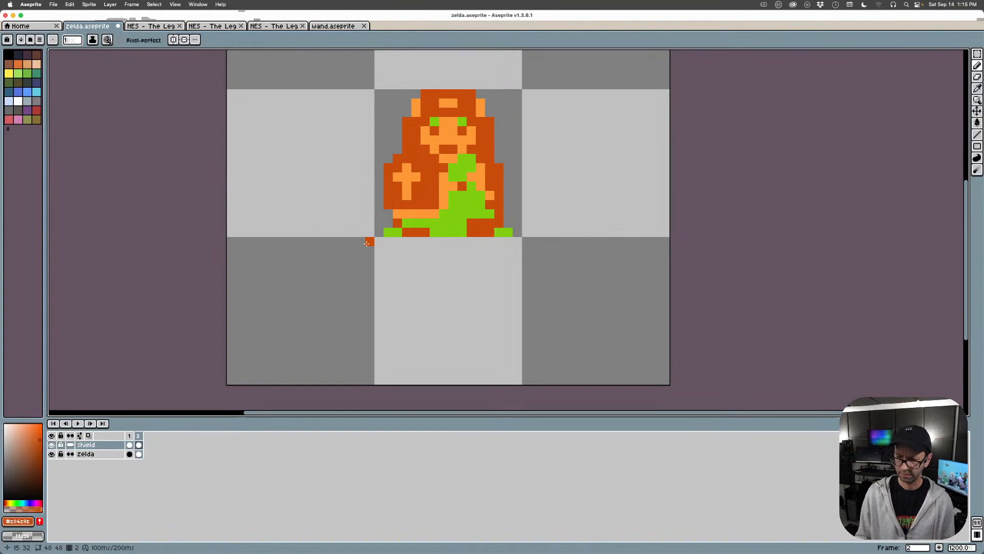
pyautogui.press('Left')
pyautogui.press('Right')
pyautogui.press('Left')
pyautogui.press('Right')
pyautogui.press('Left')
pyautogui.press('Right')
pyautogui.press('Left')
pyautogui.press('Right')
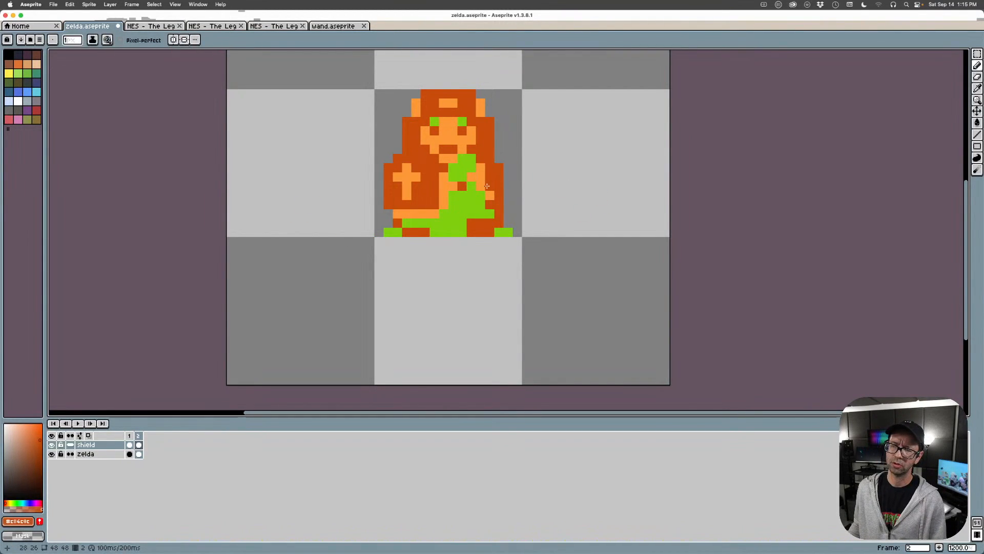
pyautogui.scroll(-3, 493, 196)
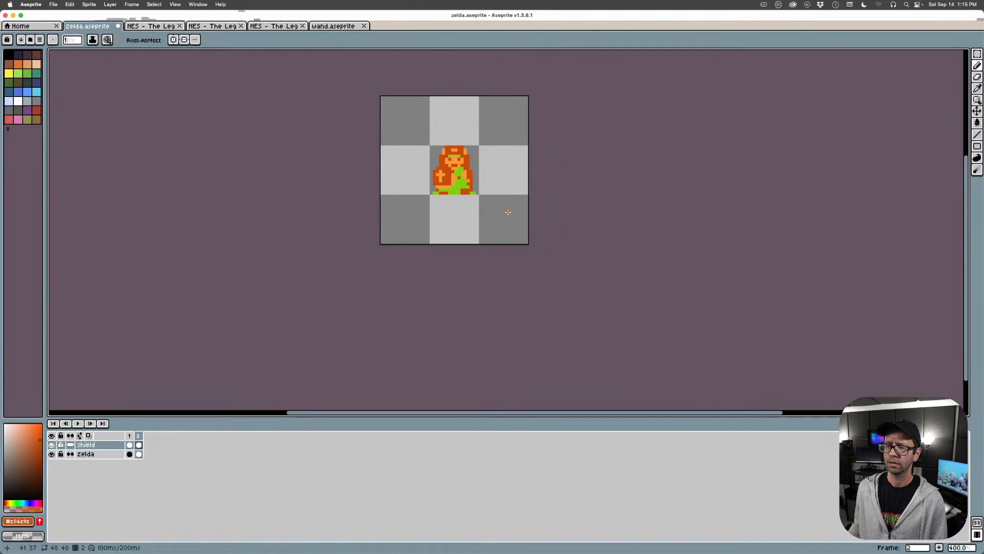
pyautogui.scroll(3, 508, 212)
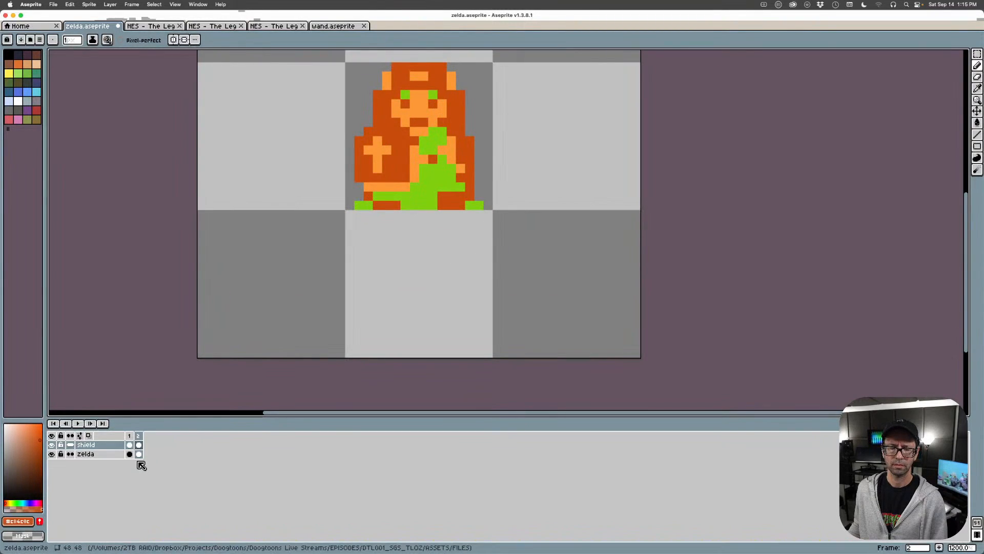
# On frame 1 of the zelda layer, try extending the hand inward and down over the dress in skin colour, and preview the animation
pyautogui.click(129, 454)
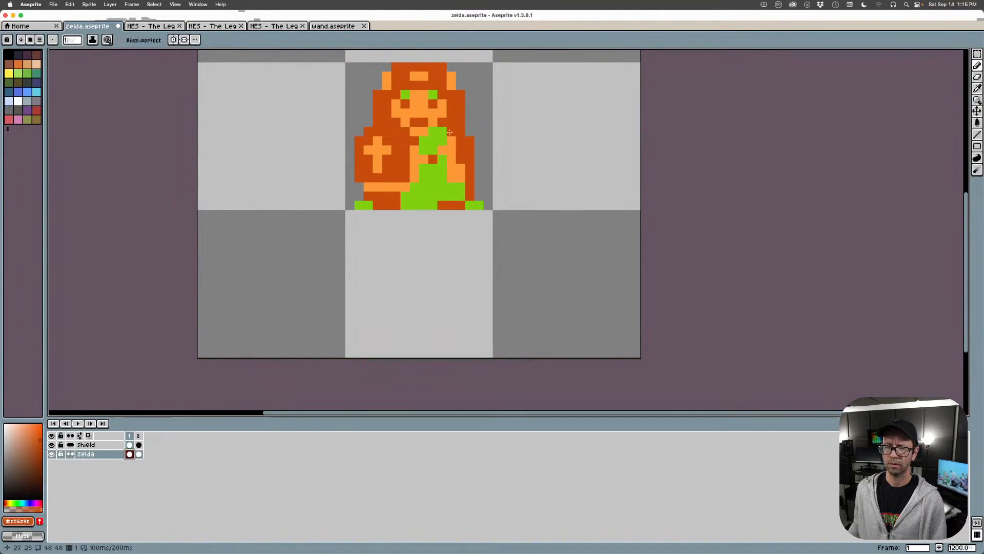
pyautogui.keyDown('alt'); pyautogui.click(449, 177); pyautogui.keyUp('alt')
pyautogui.click(446, 179)
pyautogui.click(445, 186)
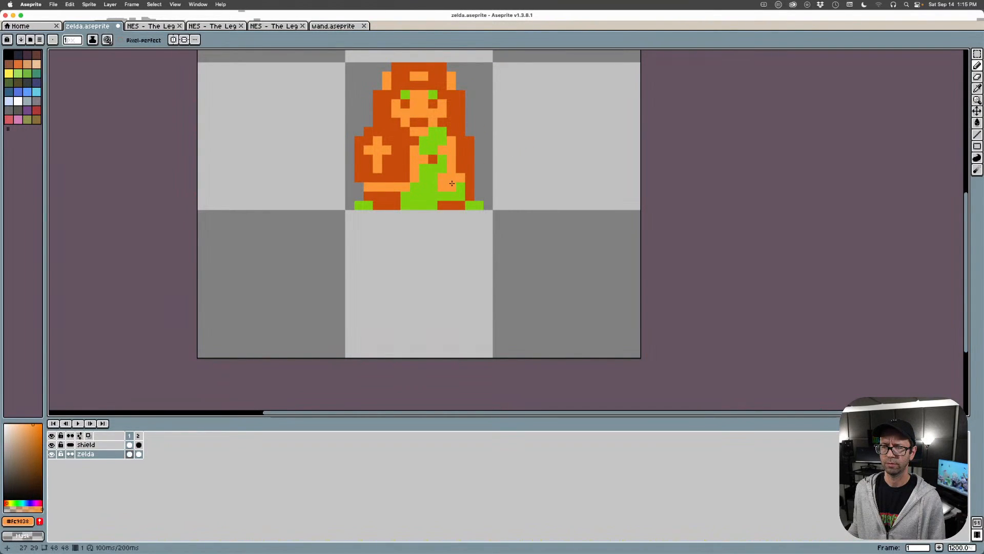
pyautogui.scroll(-4, 532, 156)
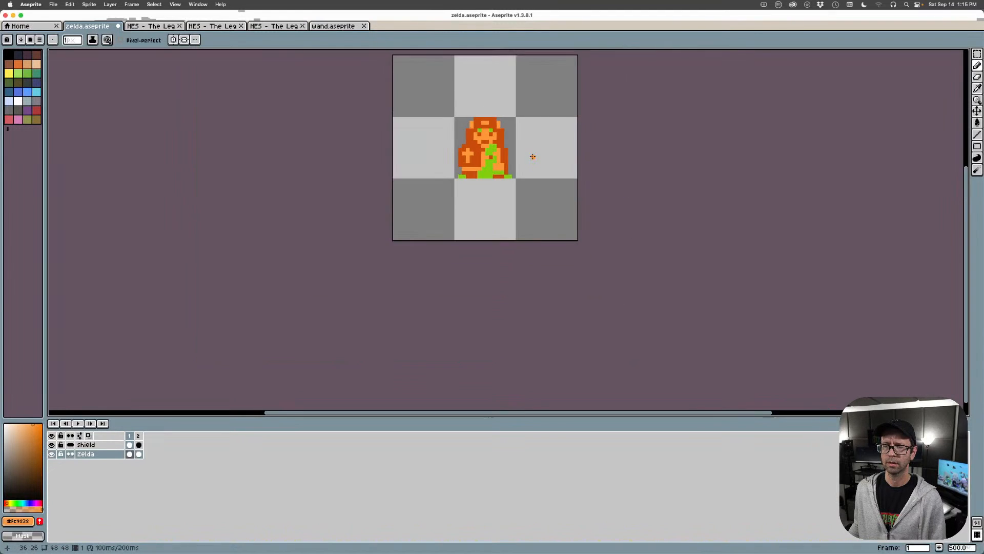
pyautogui.press('Return')
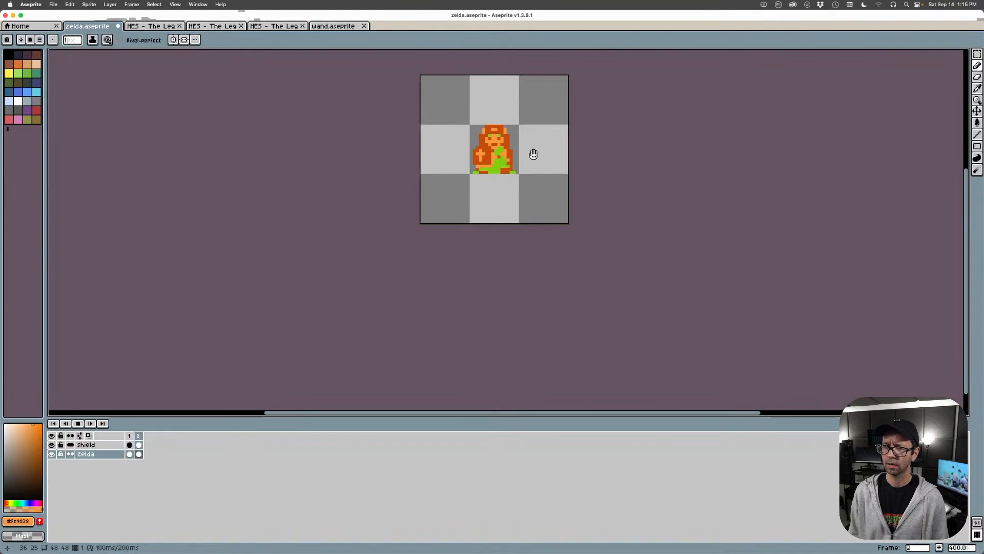
# Undo the skin-coloured pixels just added around the hand on frame 1
pyautogui.scroll(5, 507, 163)
pyautogui.press('ctrl')
pyautogui.press('super+z')
pyautogui.press('super+z')
pyautogui.press('super+z')
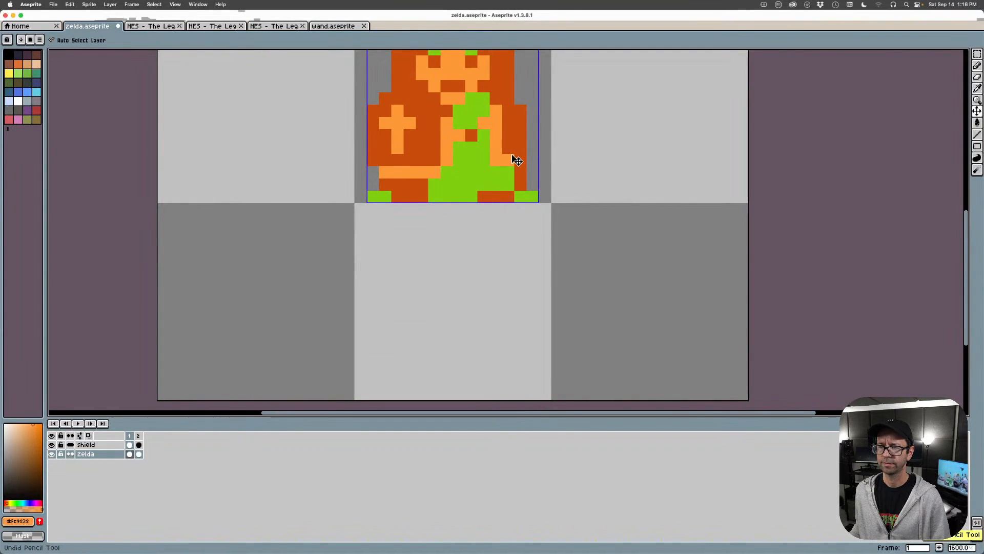
# Save the two-frame Zelda sprite file and bring the whole canvas into view
pyautogui.scroll(-3, 569, 192)
pyautogui.press('super+s')
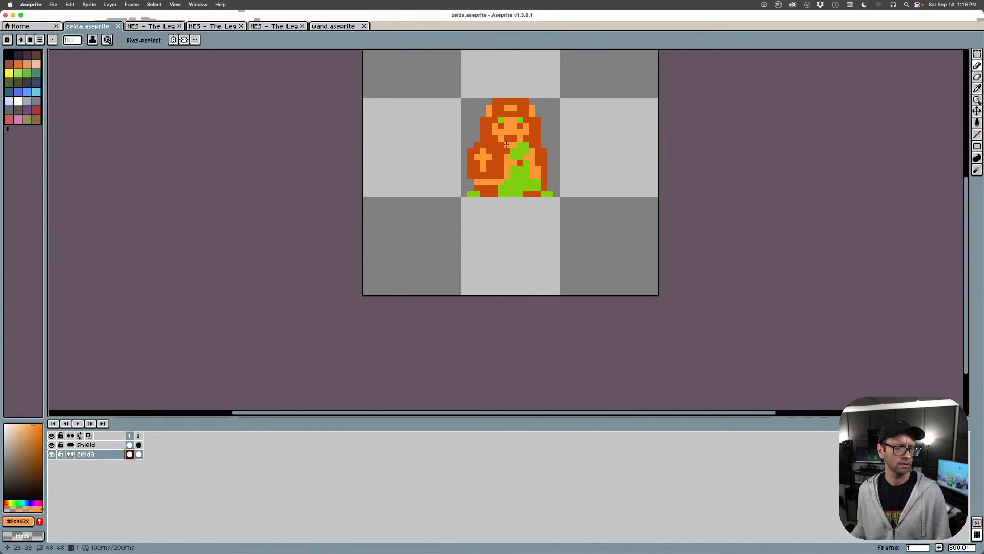
pyautogui.scroll(1, 505, 146)
pyautogui.scroll(-1, 505, 146)
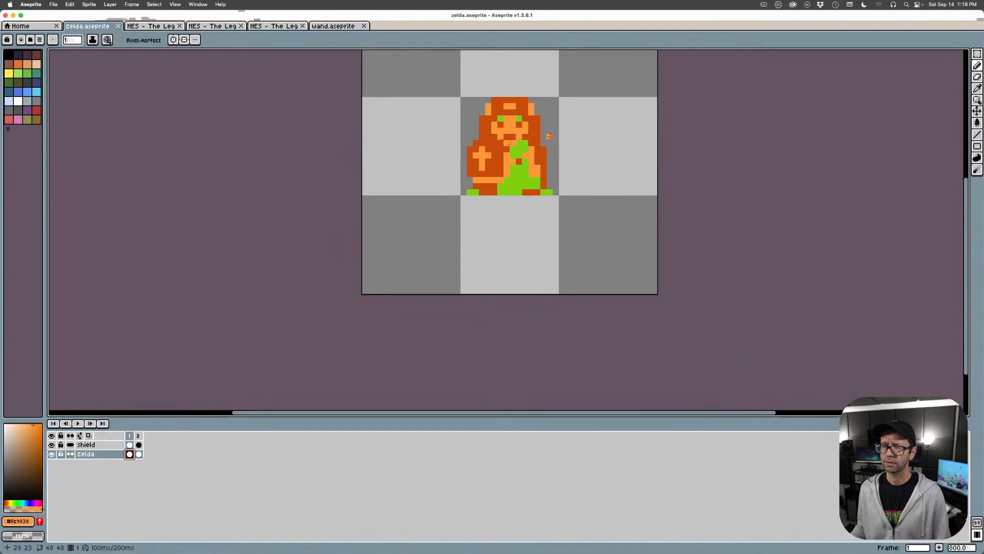
pyautogui.press('space')
pyautogui.moveTo(539, 139); pyautogui.dragTo(530, 151)
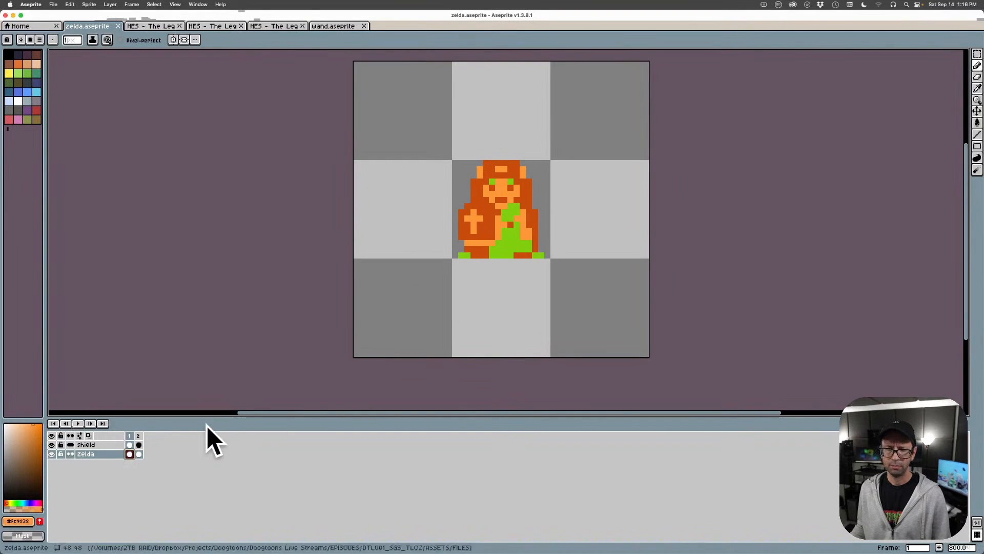
# Add a third frame after frame 2, clear its zelda and shield cels, and make the empty zelda cel active
pyautogui.click(139, 455)
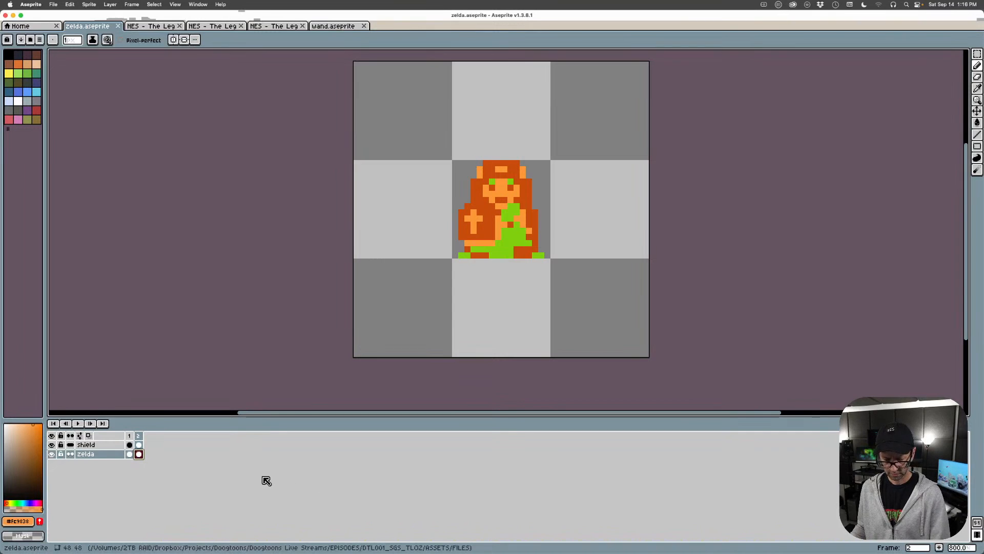
pyautogui.hotkey('alt', 'n')
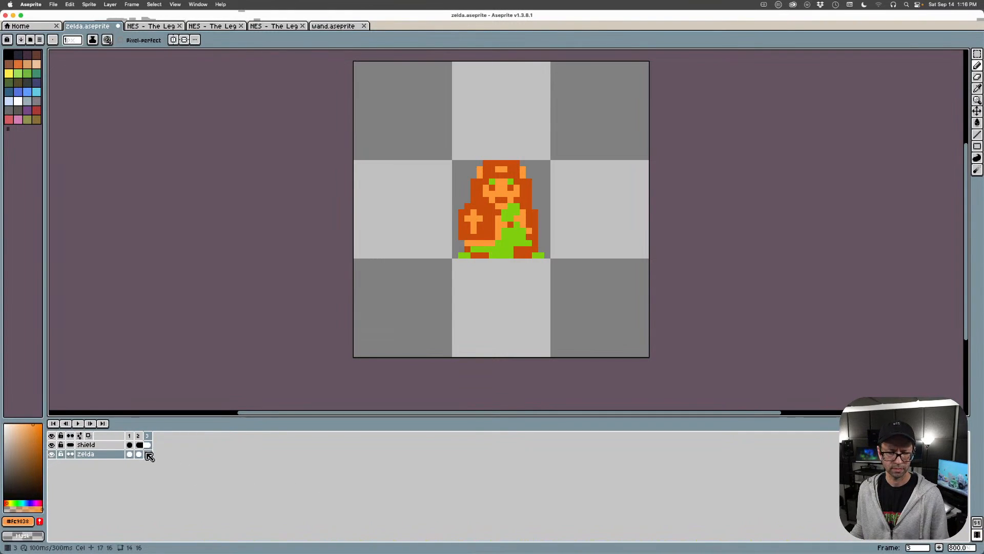
pyautogui.click(147, 454)
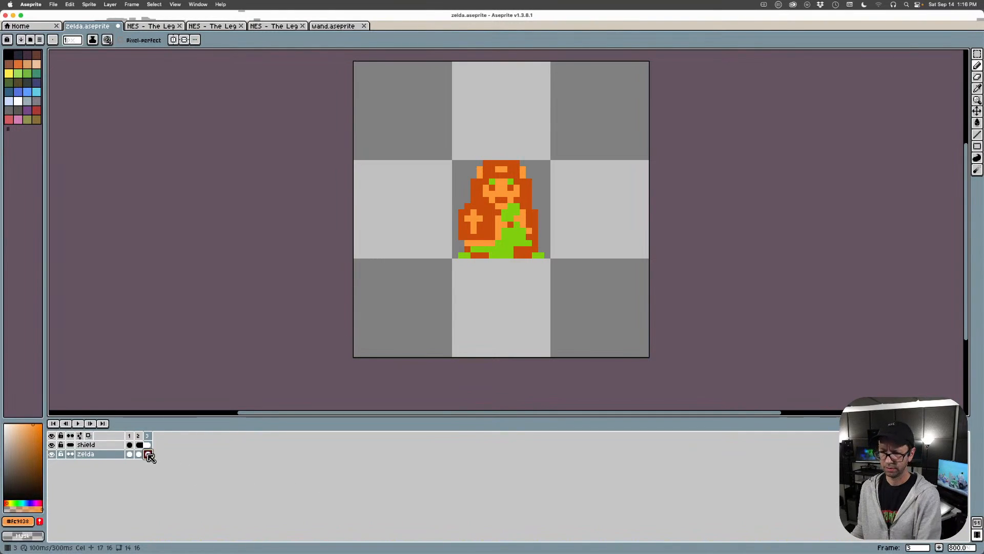
pyautogui.press('Delete')
pyautogui.click(147, 445)
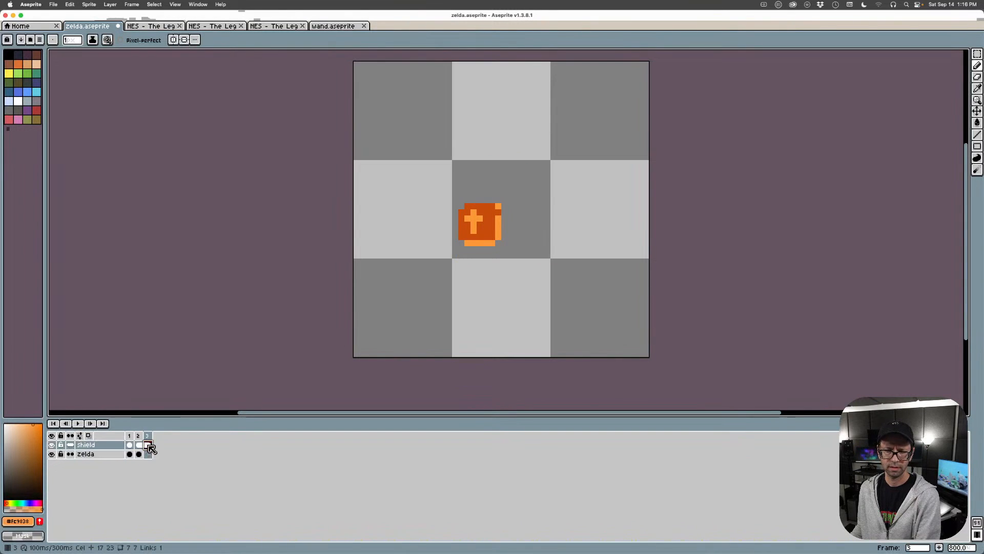
pyautogui.press('Delete')
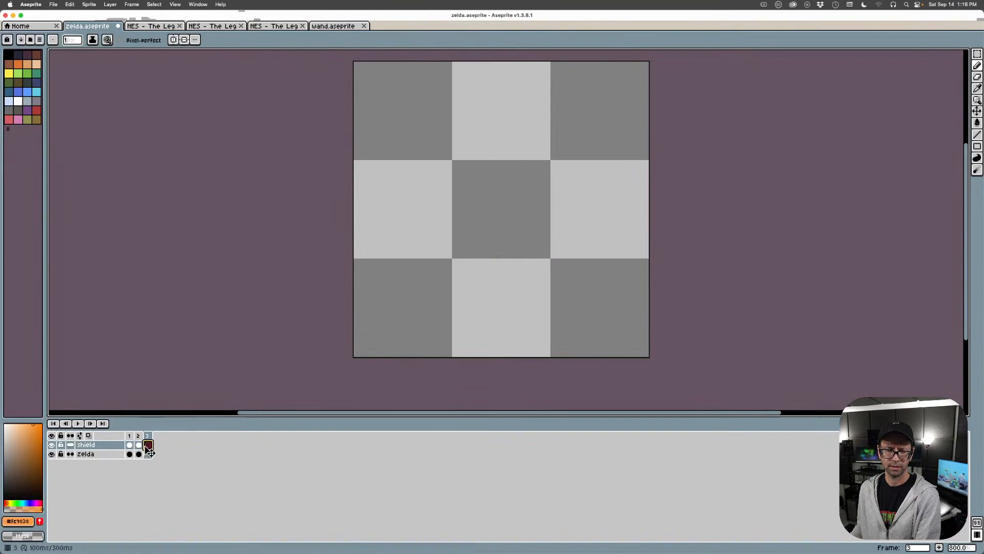
pyautogui.click(147, 453)
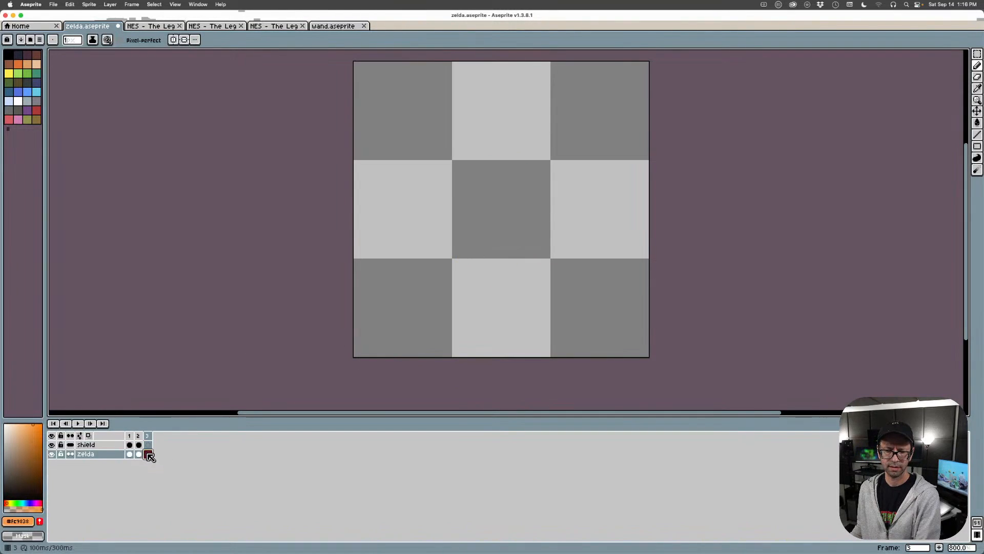
# Turn on onion skinning and paint the dress silhouette on frame 3 of the zelda layer in the green sampled from frame 2
pyautogui.click(89, 435)
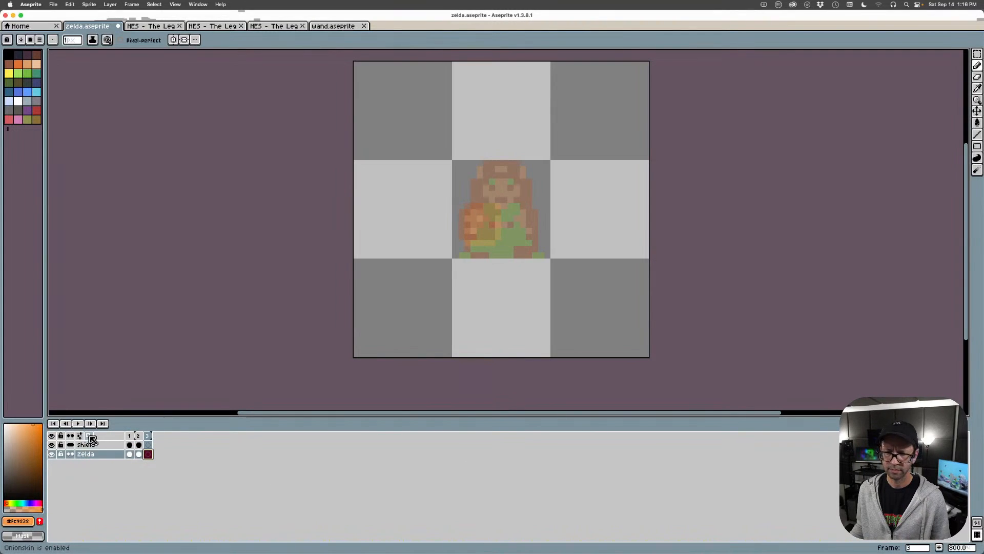
pyautogui.scroll(1, 489, 290)
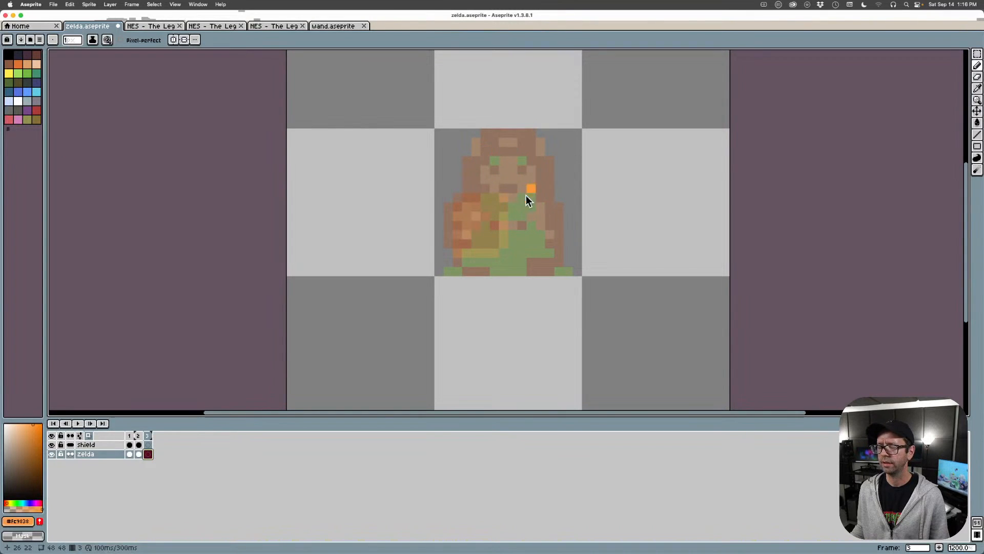
pyautogui.click(139, 454)
pyautogui.press('i')
pyautogui.click(534, 239)
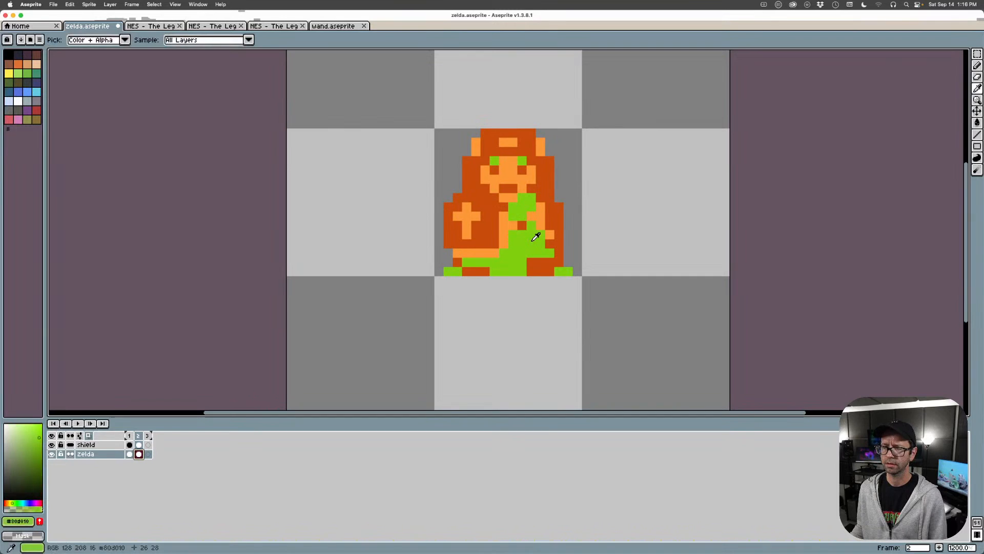
pyautogui.click(148, 454)
pyautogui.press('b')
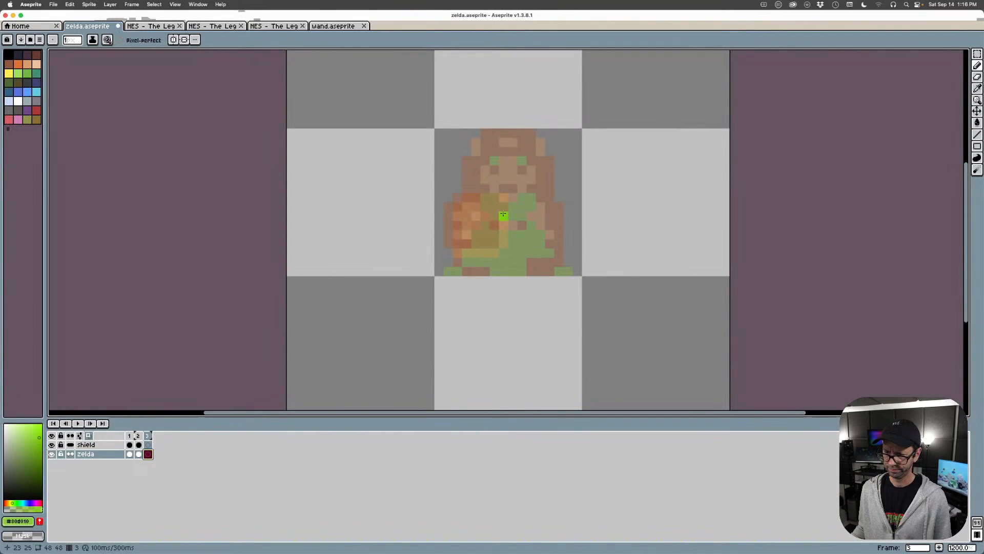
pyautogui.moveTo(497, 201)
pyautogui.mouseDown()
pyautogui.moveTo(483, 270)
pyautogui.moveTo(533, 271)
pyautogui.moveTo(491, 271)
pyautogui.moveTo(518, 245)
pyautogui.moveTo(497, 247)
pyautogui.moveTo(497, 196)
pyautogui.moveTo(516, 201)
pyautogui.moveTo(534, 247)
pyautogui.moveTo(524, 220)
pyautogui.moveTo(515, 238)
pyautogui.mouseUp()
pyautogui.moveTo(545, 268)
pyautogui.mouseDown()
pyautogui.moveTo(533, 202)
pyautogui.moveTo(500, 200)
pyautogui.moveTo(481, 231)
pyautogui.moveTo(483, 205)
pyautogui.mouseUp()
pyautogui.moveTo(481, 251)
pyautogui.mouseDown()
pyautogui.moveTo(513, 214)
pyautogui.moveTo(537, 235)
pyautogui.moveTo(542, 265)
pyautogui.moveTo(544, 242)
pyautogui.moveTo(483, 241)
pyautogui.moveTo(540, 244)
pyautogui.mouseUp()
pyautogui.moveTo(476, 253); pyautogui.dragTo(468, 272)
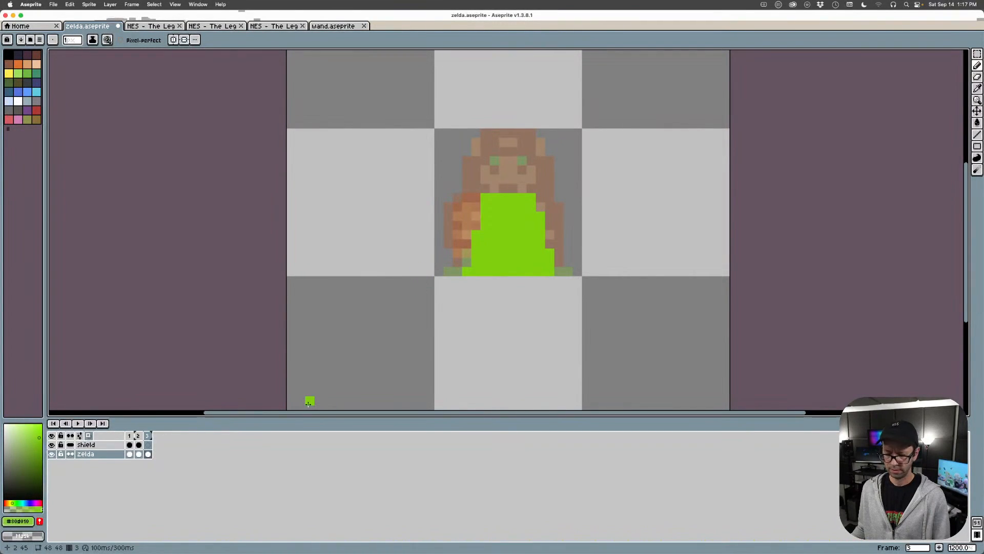
# Sample the skin colour from frame 2 and paint the side-view face block above the dress on frame 3
pyautogui.press('Left')
pyautogui.keyDown('alt'); pyautogui.click(533, 180); pyautogui.keyUp('alt')
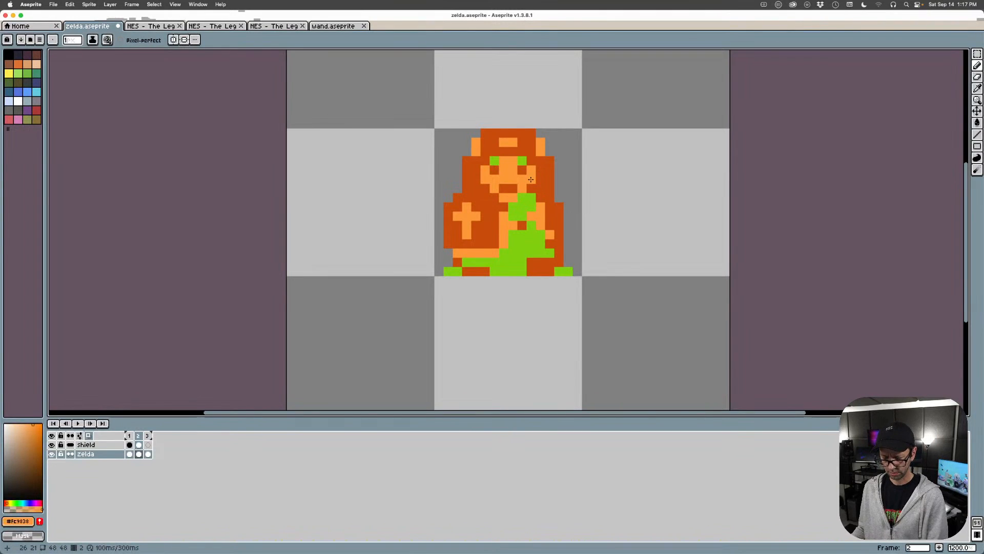
pyautogui.press('Right')
pyautogui.moveTo(504, 197)
pyautogui.mouseDown()
pyautogui.moveTo(499, 171)
pyautogui.moveTo(484, 184)
pyautogui.moveTo(510, 188)
pyautogui.moveTo(509, 172)
pyautogui.moveTo(535, 174)
pyautogui.moveTo(528, 160)
pyautogui.moveTo(531, 199)
pyautogui.mouseUp()
# Sample the hair colour from frame 2 and paint the hair on frame 3 over the head and down the back to the ground
pyautogui.press('Left')
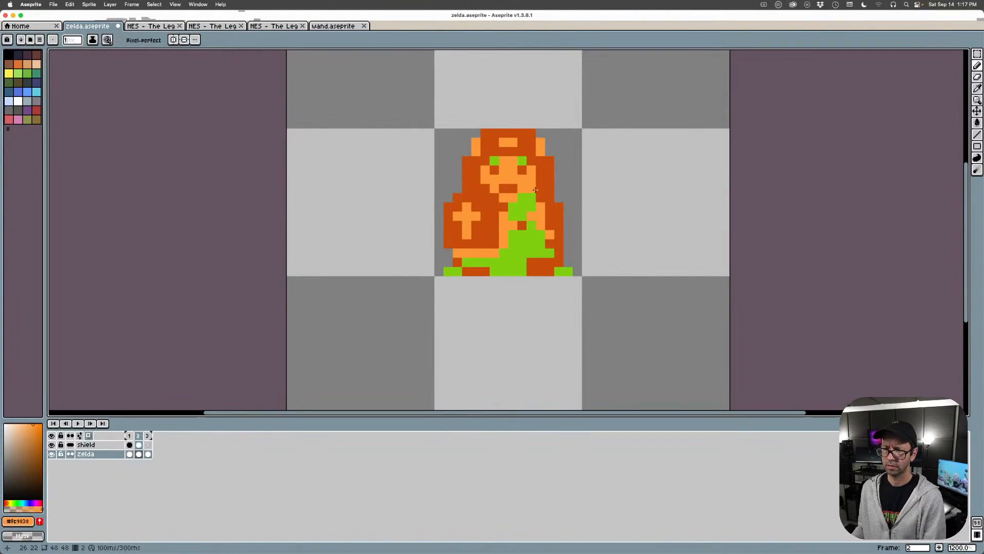
pyautogui.keyDown('alt'); pyautogui.click(547, 171); pyautogui.keyUp('alt')
pyautogui.press('Left')
pyautogui.press('Right')
pyautogui.press('Right')
pyautogui.moveTo(531, 152)
pyautogui.mouseDown()
pyautogui.moveTo(473, 142)
pyautogui.moveTo(488, 150)
pyautogui.moveTo(486, 166)
pyautogui.moveTo(522, 145)
pyautogui.moveTo(521, 134)
pyautogui.moveTo(507, 134)
pyautogui.moveTo(522, 147)
pyautogui.moveTo(471, 186)
pyautogui.moveTo(480, 189)
pyautogui.moveTo(468, 264)
pyautogui.moveTo(474, 194)
pyautogui.moveTo(453, 272)
pyautogui.mouseUp()
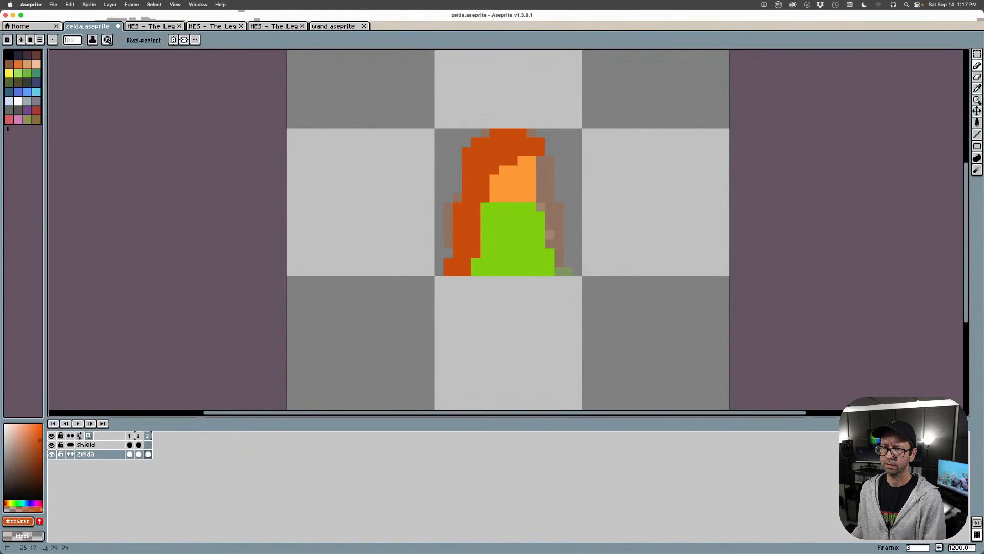
# Paint a hooked hair-coloured lock in front of and under the ear on frame 3, and compare it with frame 2
pyautogui.moveTo(510, 179); pyautogui.dragTo(521, 179)
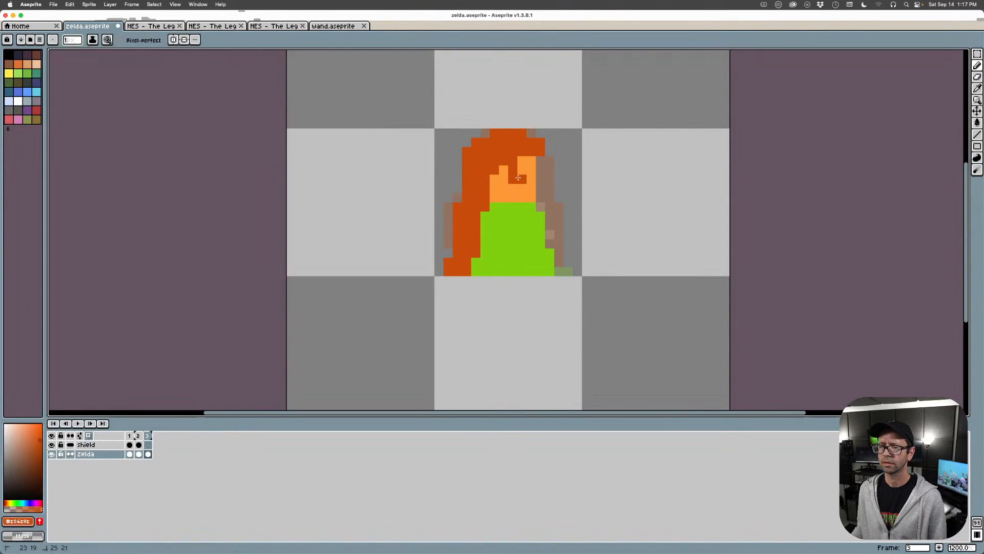
pyautogui.click(503, 187)
pyautogui.click(511, 188)
pyautogui.press('alt')
pyautogui.click(534, 165)
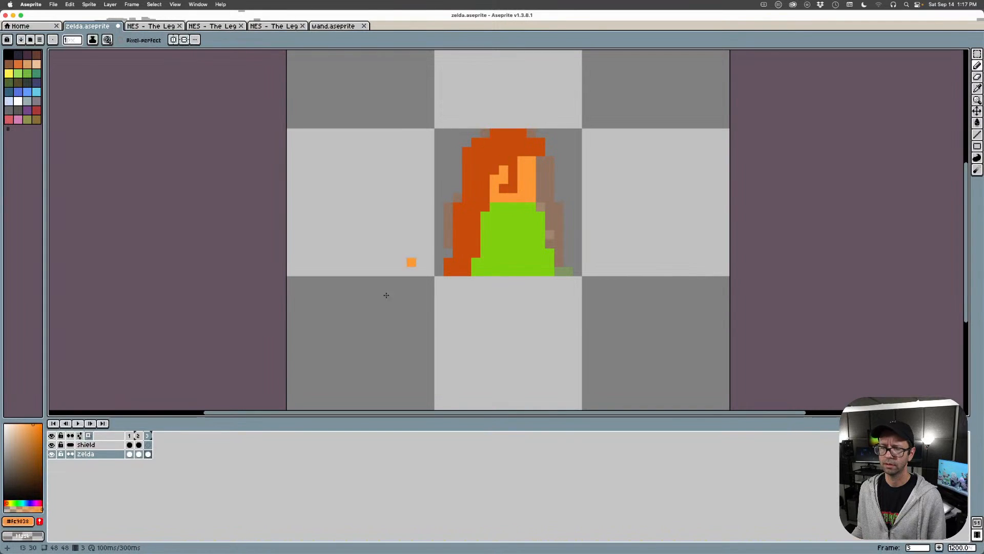
pyautogui.press('Left')
pyautogui.press('Right')
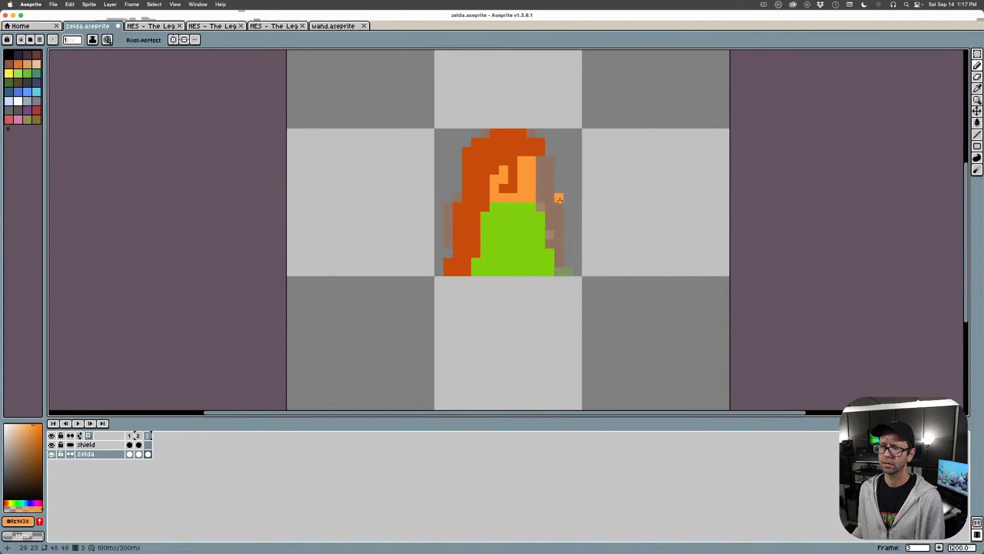
# Erase the corner pixel under the chin and the protruding hair pixels at the forehead on frame 3
pyautogui.keyDown('alt'); pyautogui.click(541, 196); pyautogui.keyUp('alt')
pyautogui.click(531, 198)
pyautogui.moveTo(538, 152)
pyautogui.mouseDown()
pyautogui.moveTo(540, 140)
pyautogui.moveTo(520, 134)
pyautogui.moveTo(531, 132)
pyautogui.mouseUp()
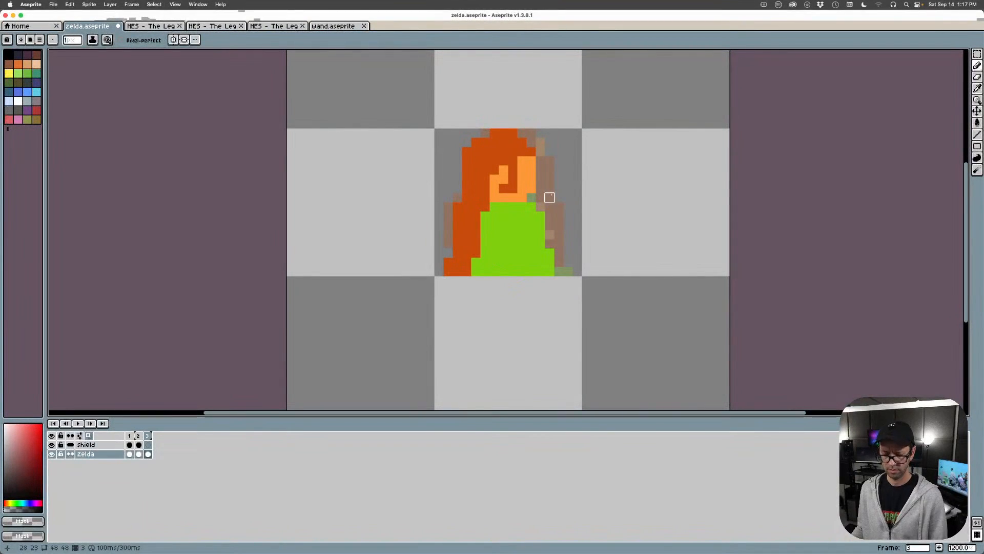
pyautogui.press('Right')
pyautogui.press('Left')
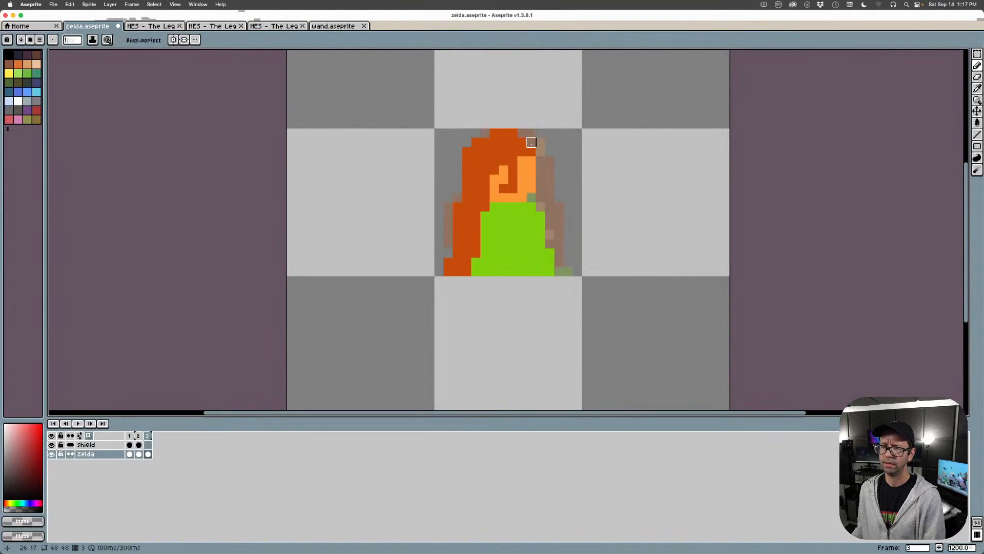
# Paint a short horizontal tiara band in skin colour across the top of the hair on frame 3
pyautogui.keyDown('alt'); pyautogui.click(527, 153); pyautogui.keyUp('alt')
pyautogui.moveTo(513, 143)
pyautogui.mouseDown()
pyautogui.moveTo(501, 142)
pyautogui.moveTo(521, 142)
pyautogui.moveTo(522, 133)
pyautogui.mouseUp()
pyautogui.keyDown('alt'); pyautogui.click(532, 144); pyautogui.keyUp('alt')
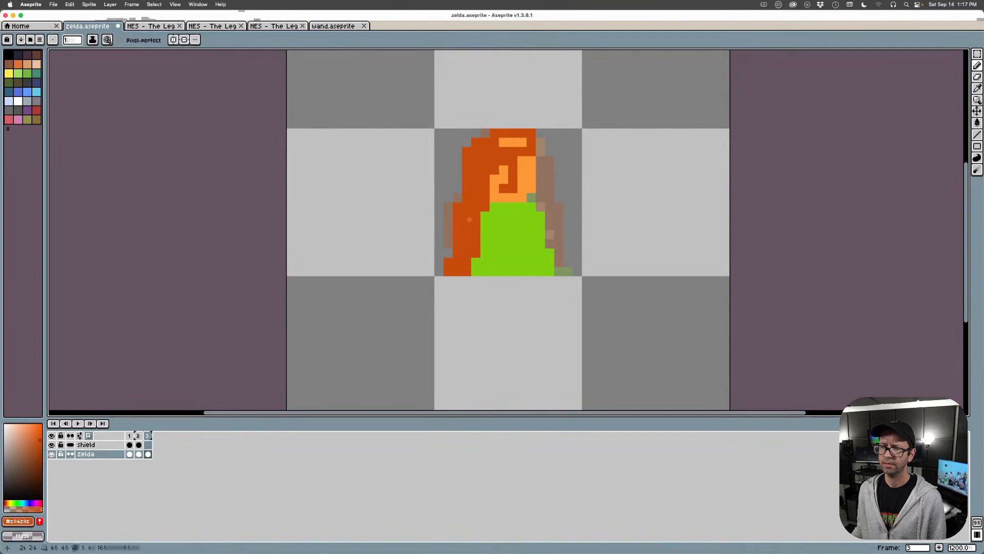
# Erase the corner hair pixels at the front and back of the crown, and add a one-pixel skin-coloured nose
pyautogui.keyDown('alt'); pyautogui.click(548, 125); pyautogui.keyUp('alt')
pyautogui.click(531, 133)
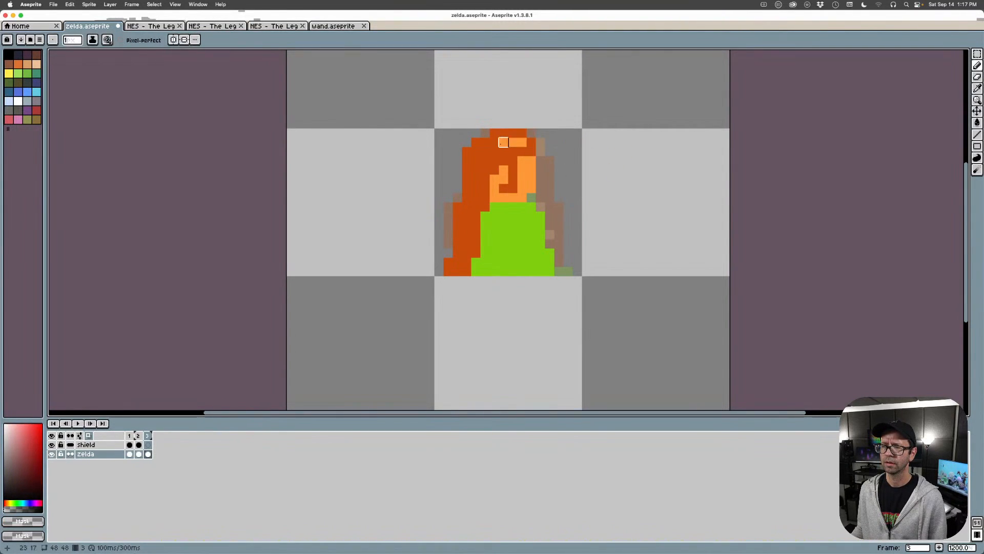
pyautogui.click(475, 142)
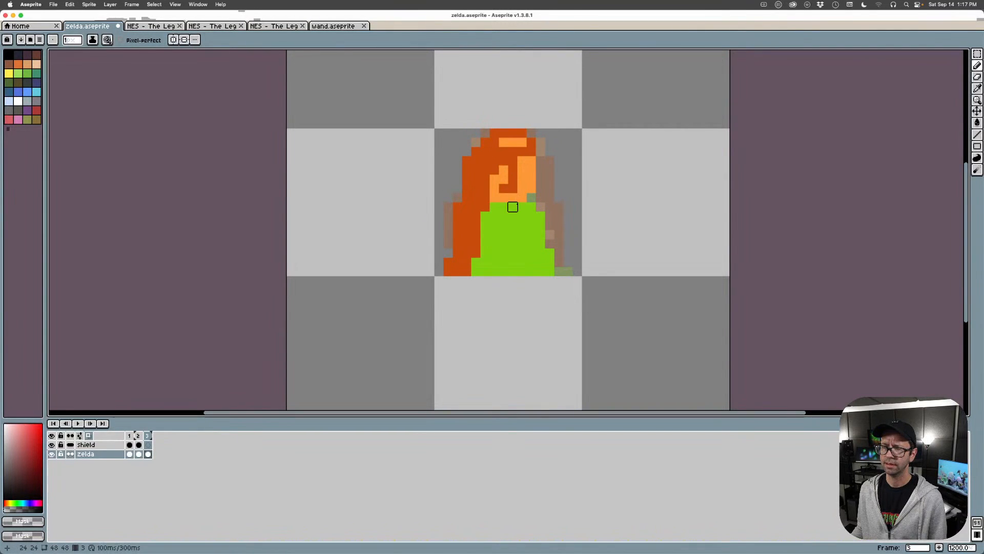
pyautogui.keyDown('alt'); pyautogui.click(537, 175); pyautogui.keyUp('alt')
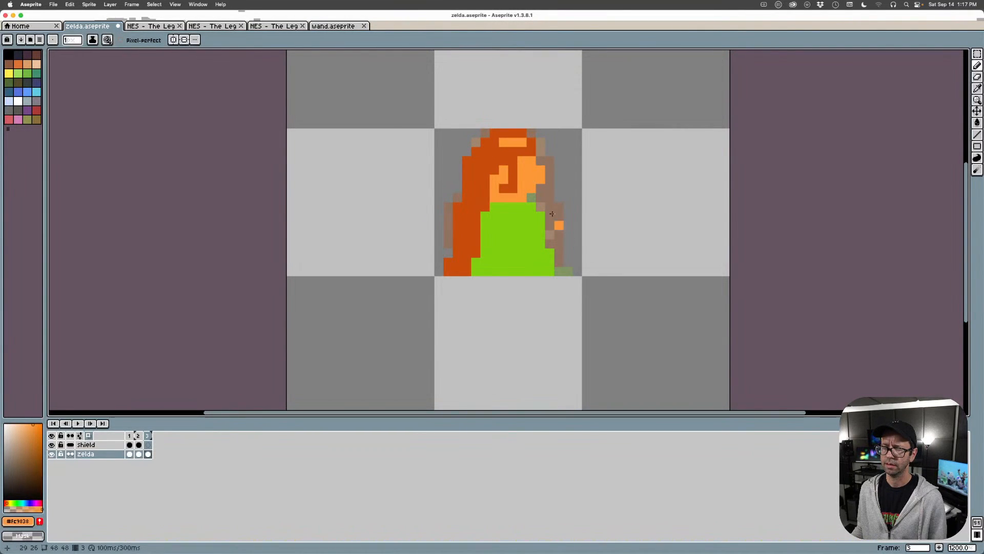
pyautogui.keyDown('alt'); pyautogui.click(555, 166); pyautogui.keyUp('alt')
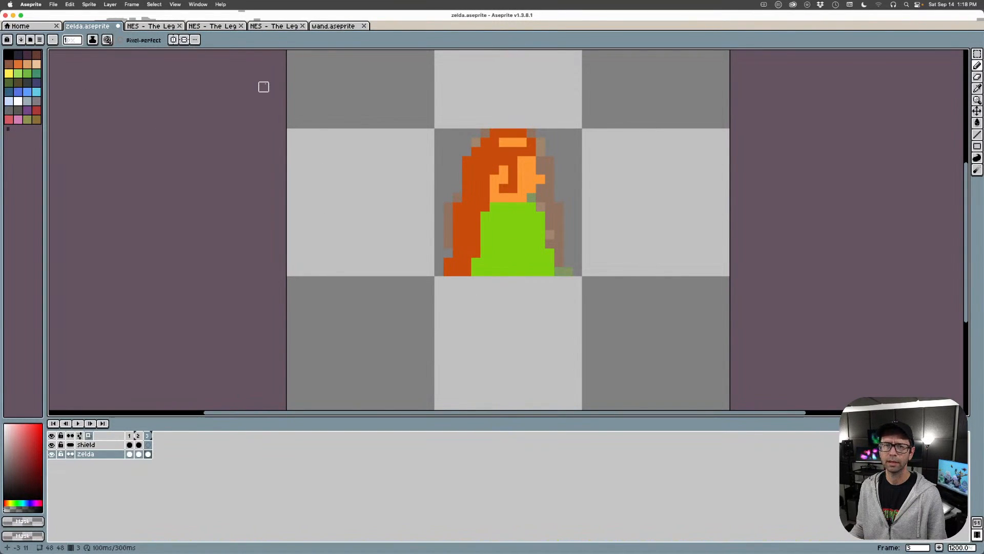
# Compare the side-view drawing on frame 3 with the front view on frame 2
pyautogui.click(139, 455)
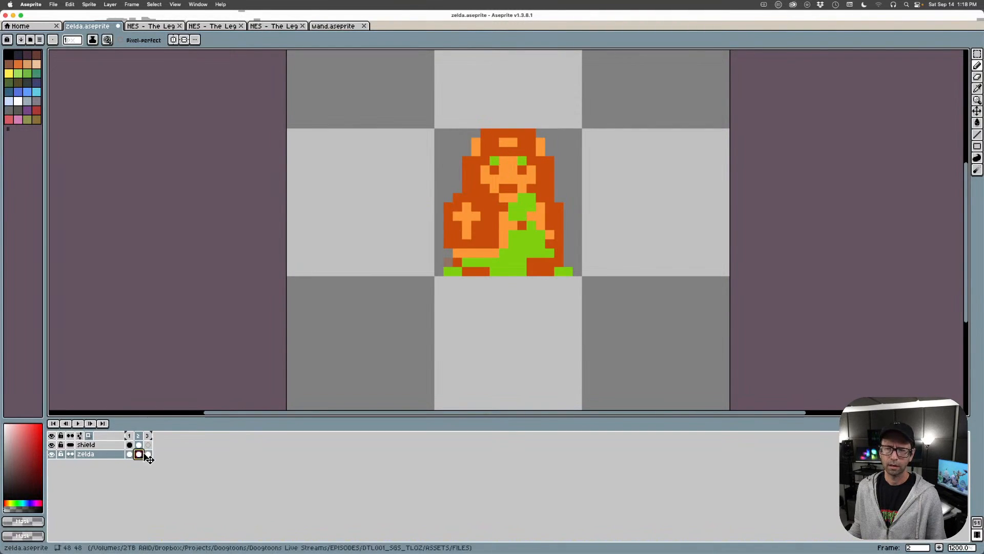
pyautogui.click(147, 455)
pyautogui.press('super+z')
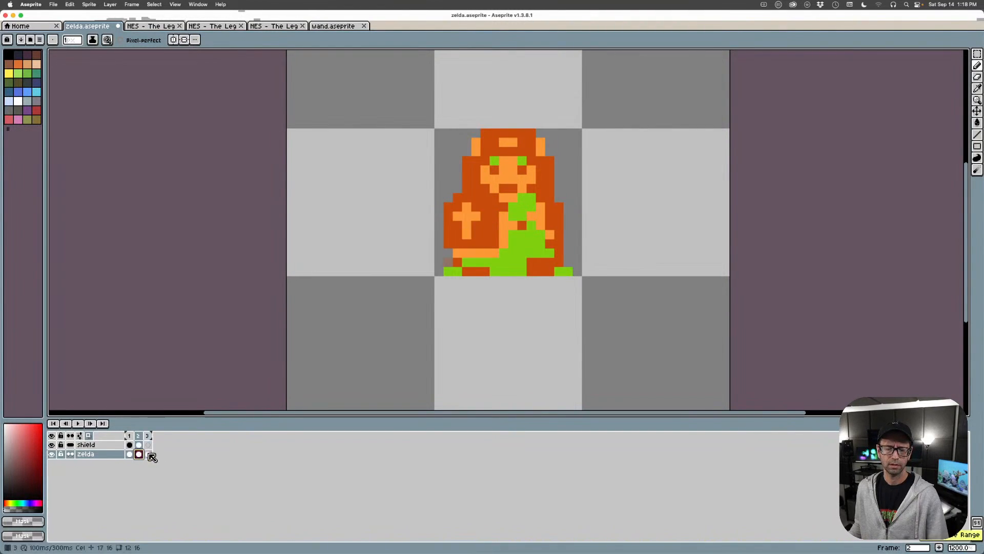
pyautogui.click(147, 454)
pyautogui.click(139, 455)
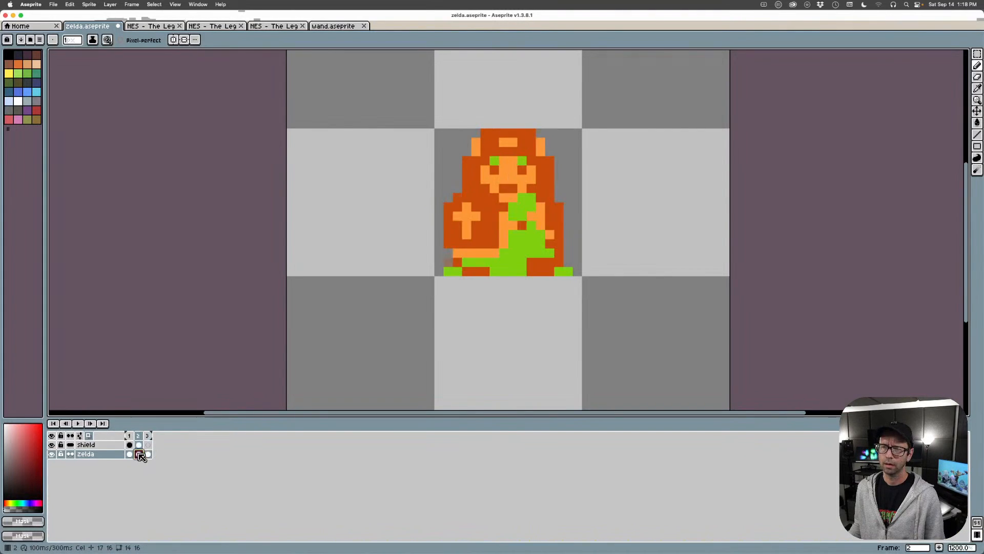
pyautogui.click(147, 455)
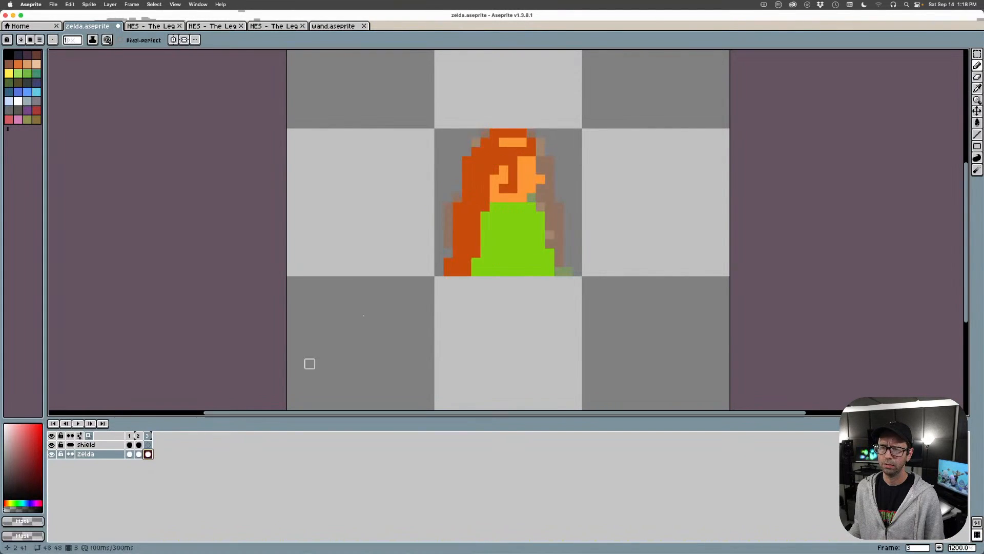
pyautogui.press('v')
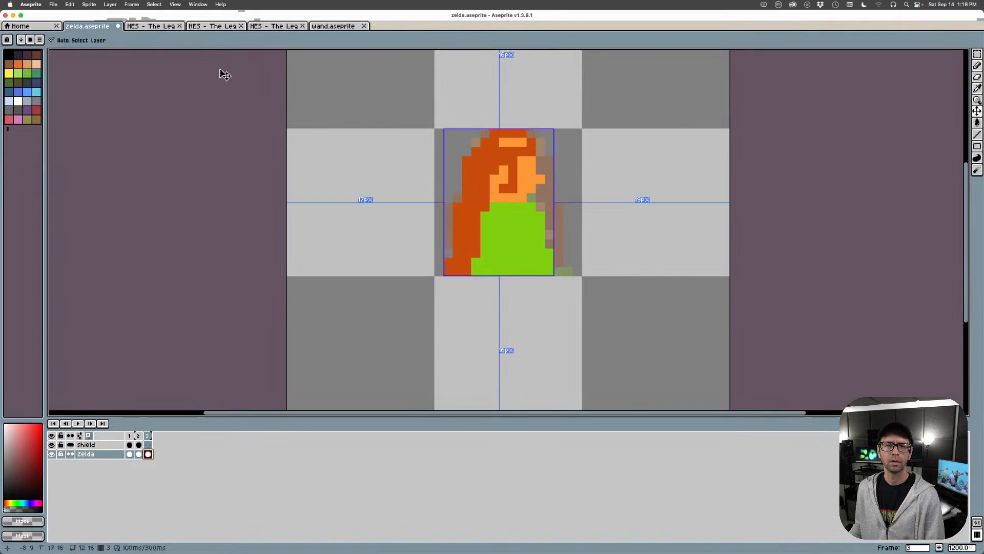
# Dock the Link sprite sheet beside zelda.aseprite in a split view, with Link's side-facing sprites and the Zelda figure both in view
pyautogui.click(154, 30)
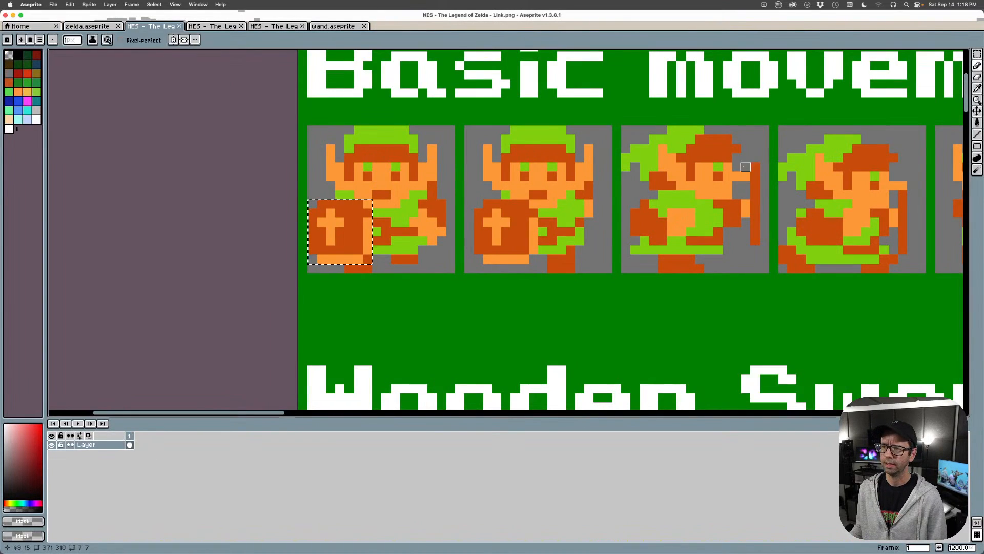
pyautogui.hscroll(10, 381, 207)
pyautogui.press('b')
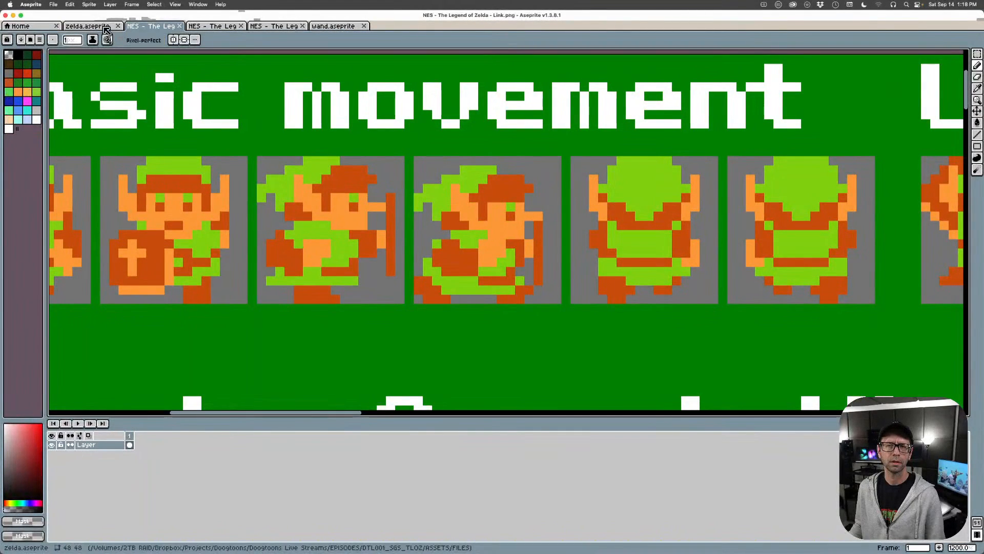
pyautogui.moveTo(154, 26); pyautogui.dragTo(973, 253)
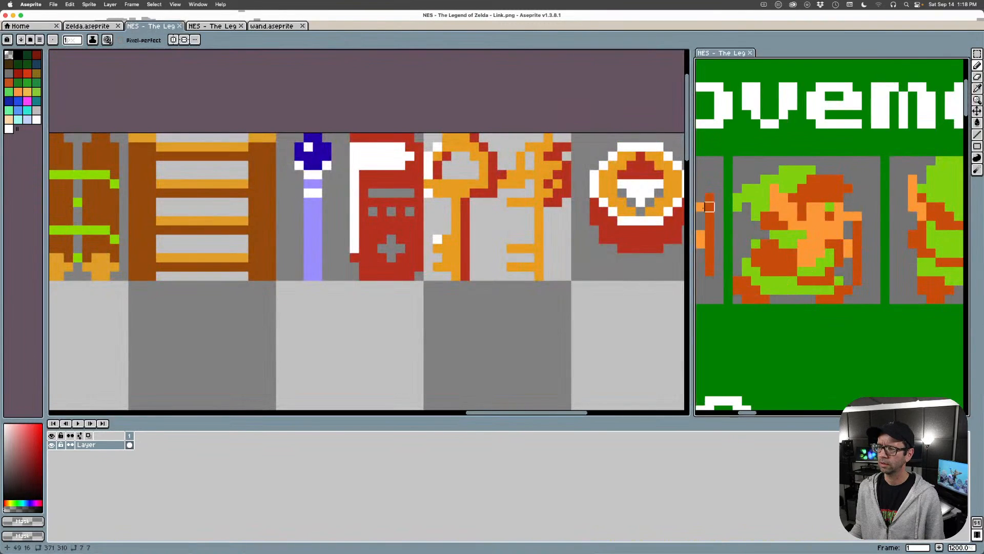
pyautogui.moveTo(699, 253); pyautogui.dragTo(436, 252)
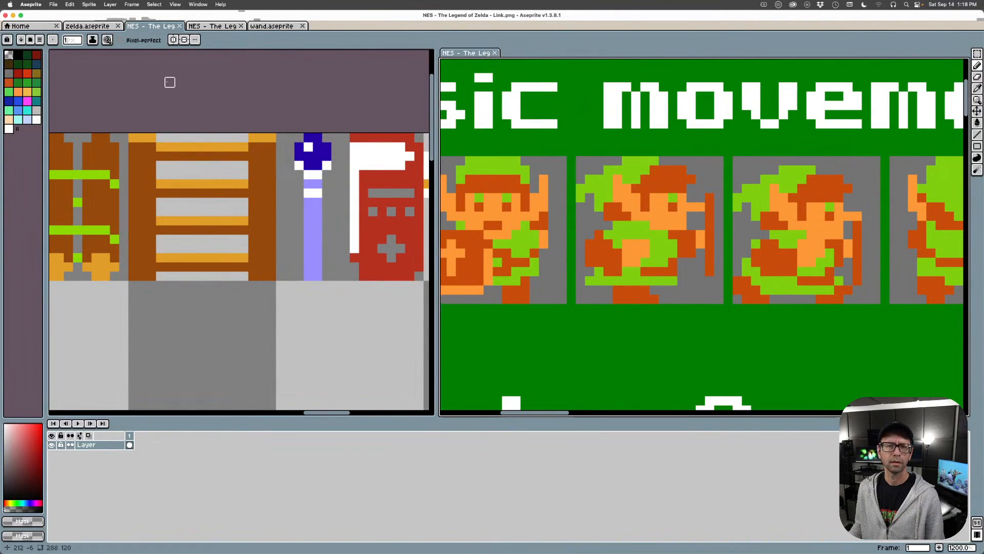
pyautogui.click(99, 27)
pyautogui.moveTo(380, 207); pyautogui.dragTo(212, 238)
# Reshape the nose on frame 3 to match Link's: two skin-coloured pixels long and one row higher, with the old nose pixel erased
pyautogui.press('i')
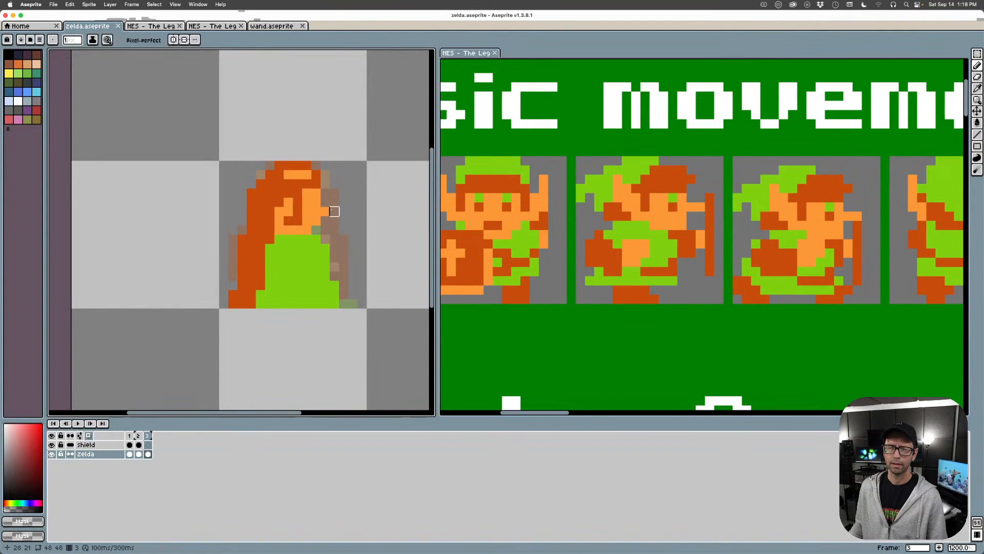
pyautogui.click(319, 203)
pyautogui.press('b')
pyautogui.click(327, 209)
pyautogui.click(334, 204)
pyautogui.keyDown('alt'); pyautogui.click(347, 209); pyautogui.keyUp('alt')
pyautogui.click(326, 212)
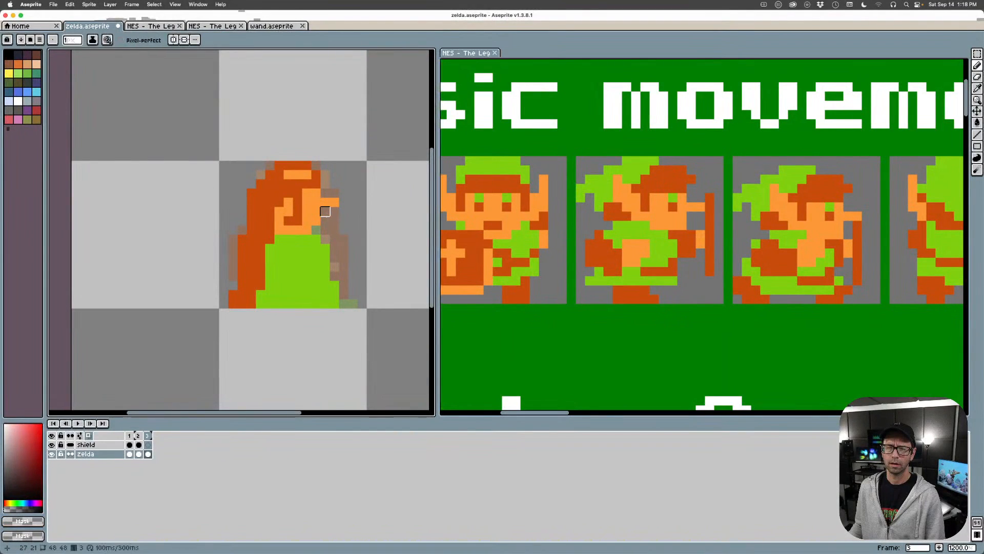
# Try extending the chin forward with skin-coloured pixels on frame 3
pyautogui.keyDown('alt'); pyautogui.click(319, 218); pyautogui.keyUp('alt')
pyautogui.click(316, 226)
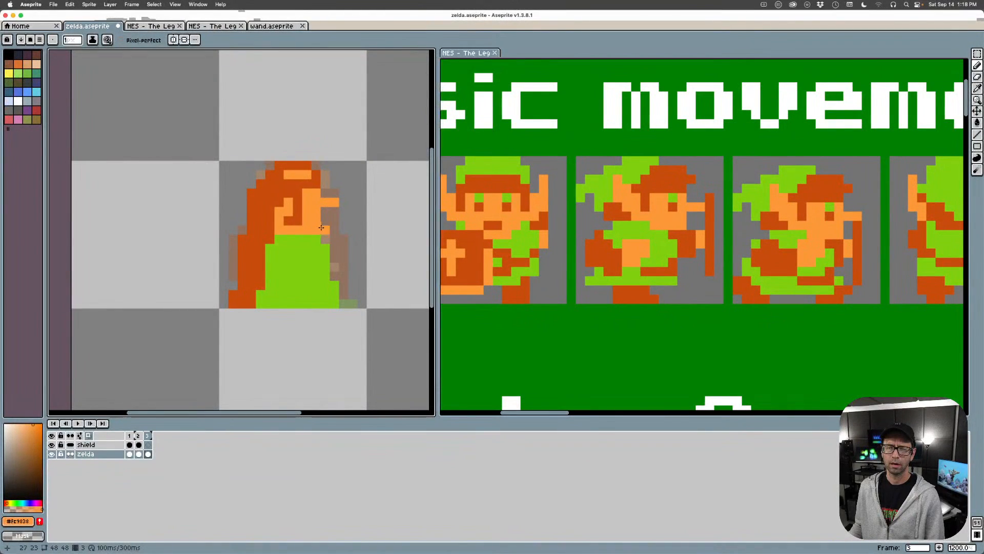
pyautogui.keyDown('alt'); pyautogui.click(328, 226); pyautogui.keyUp('alt')
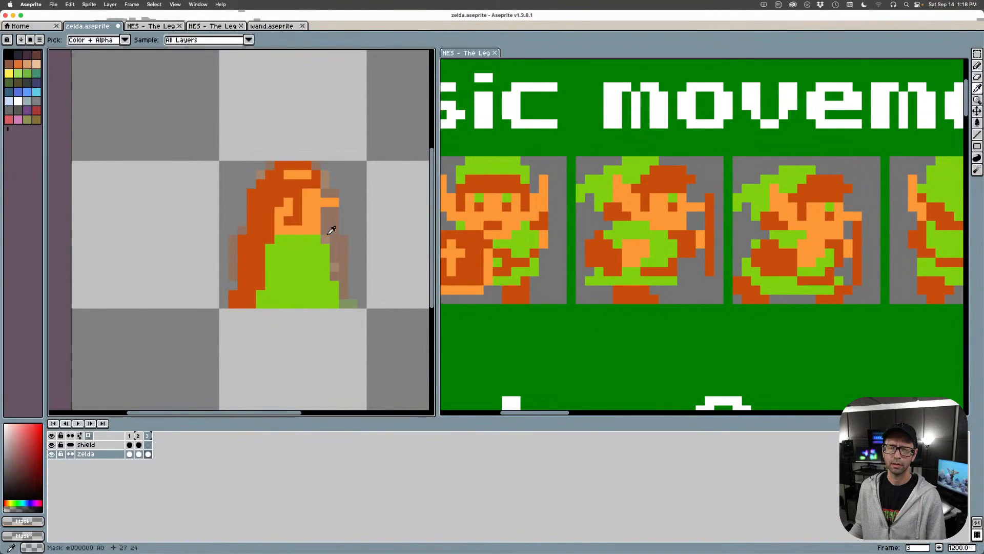
# Raise the green dress collar by one row under the cheek on frame 3 and replace the brown hair curl with skin colour
pyautogui.keyDown('alt'); pyautogui.click(297, 239); pyautogui.keyUp('alt')
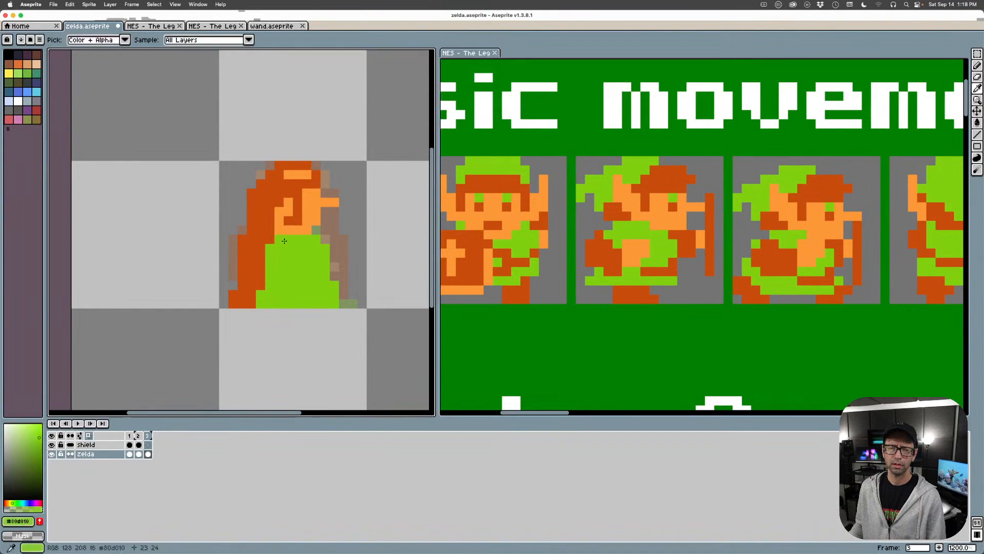
pyautogui.keyDown('alt'); pyautogui.click(294, 204); pyautogui.keyUp('alt')
pyautogui.keyDown('alt'); pyautogui.click(288, 220); pyautogui.keyUp('alt')
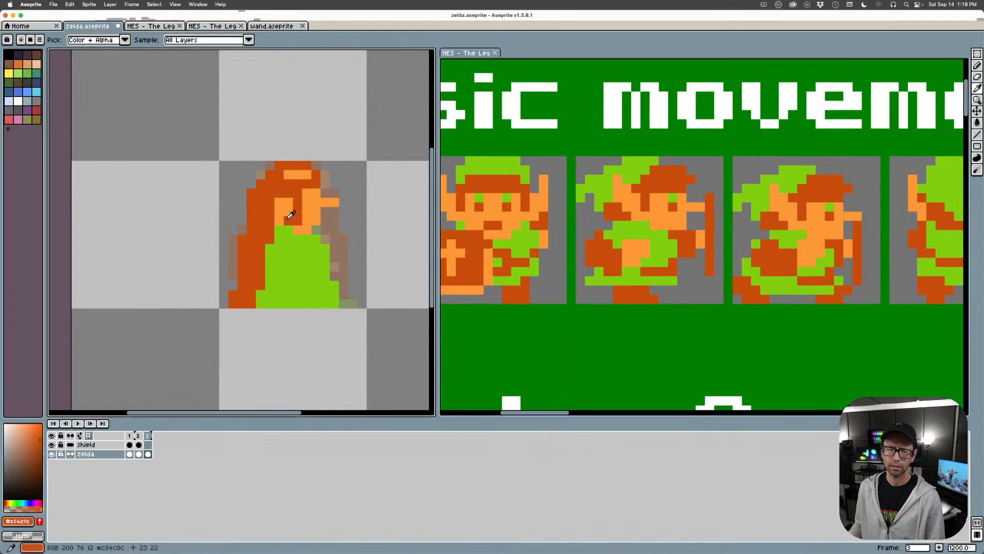
pyautogui.click(279, 211)
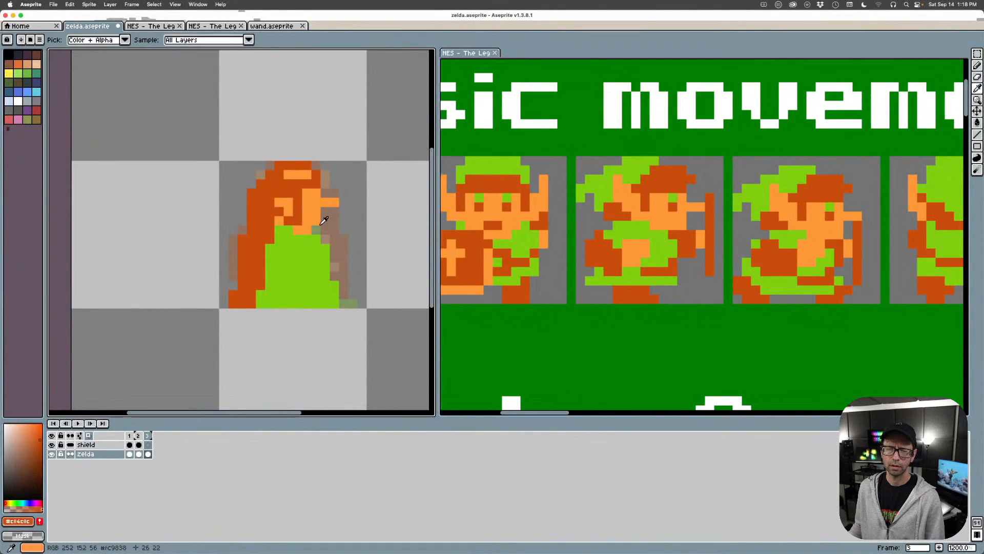
pyautogui.keyDown('alt'); pyautogui.click(300, 220); pyautogui.keyUp('alt')
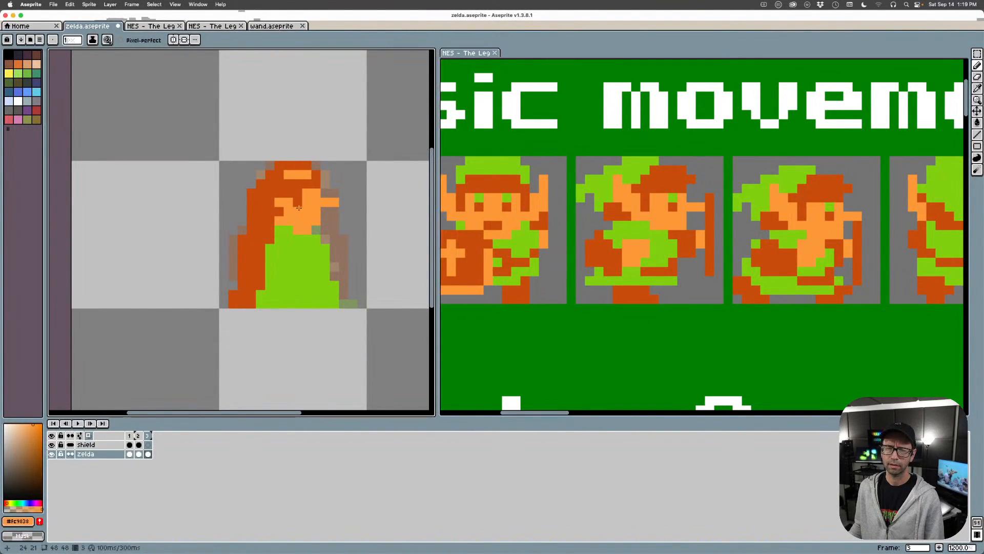
# Shorten the nose on frame 3 to a single skin-coloured pixel and try it one row lower
pyautogui.keyDown('alt'); pyautogui.click(343, 202); pyautogui.keyUp('alt')
pyautogui.click(334, 202)
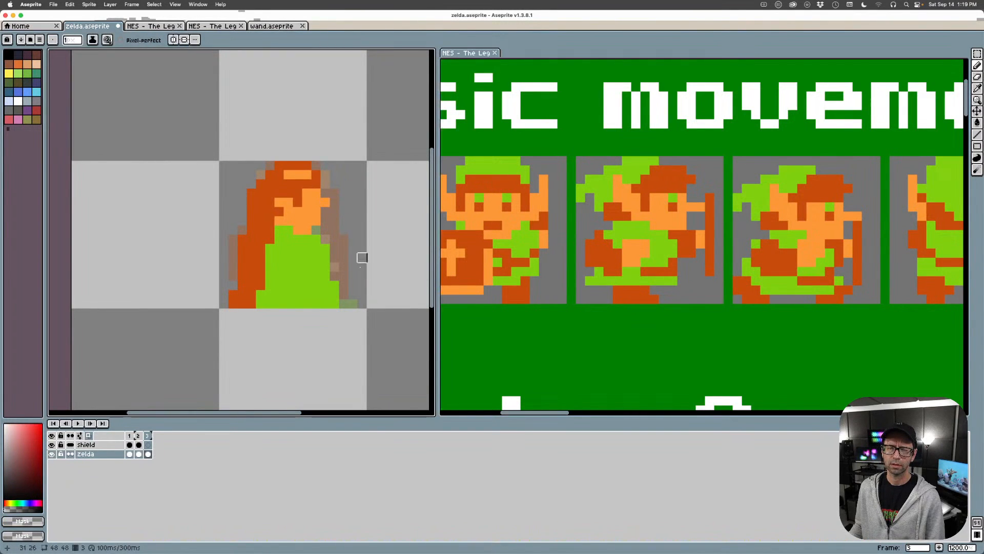
pyautogui.keyDown('alt'); pyautogui.click(322, 202); pyautogui.keyUp('alt')
pyautogui.click(325, 211)
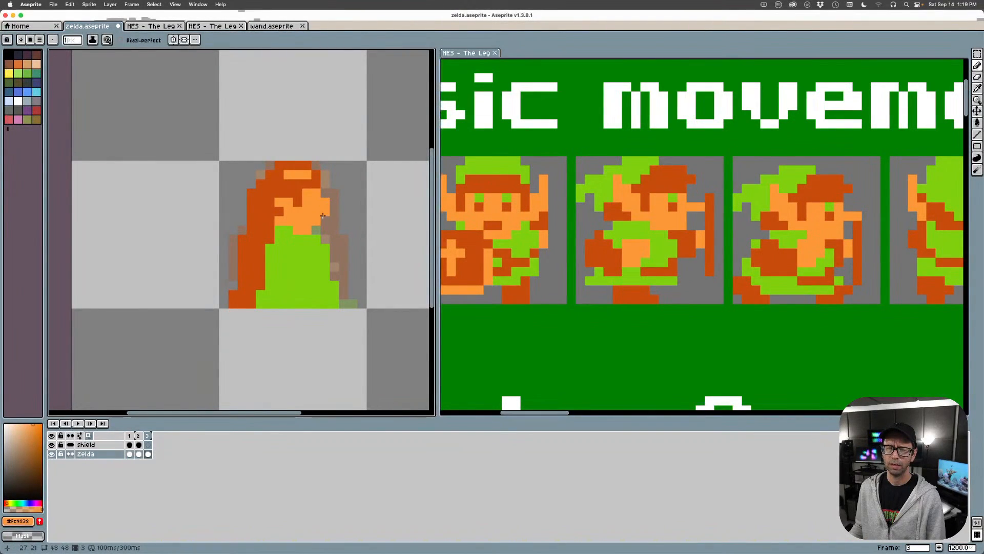
pyautogui.keyDown('alt'); pyautogui.click(326, 190); pyautogui.keyUp('alt')
pyautogui.click(325, 202)
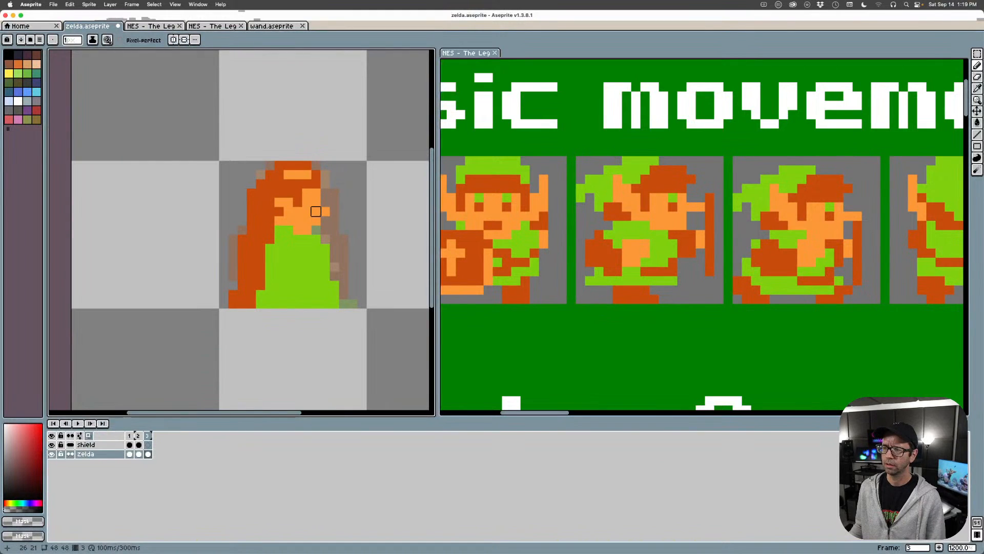
# Move the nose pixel back up a row and draw the eye as a brown pixel level with it and a green pixel above
pyautogui.keyDown('alt'); pyautogui.click(298, 202); pyautogui.keyUp('alt')
pyautogui.click(307, 211)
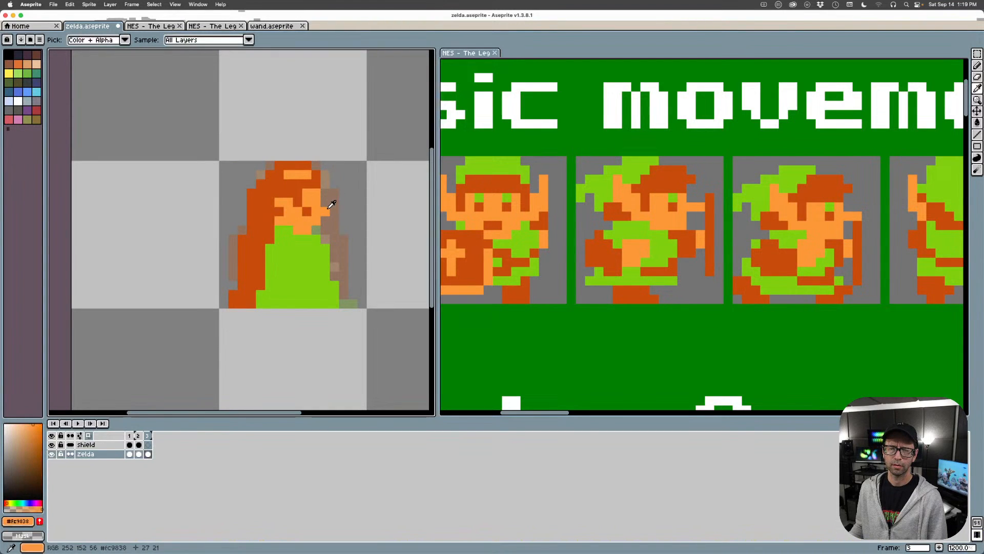
pyautogui.keyDown('alt'); pyautogui.click(325, 211); pyautogui.keyUp('alt')
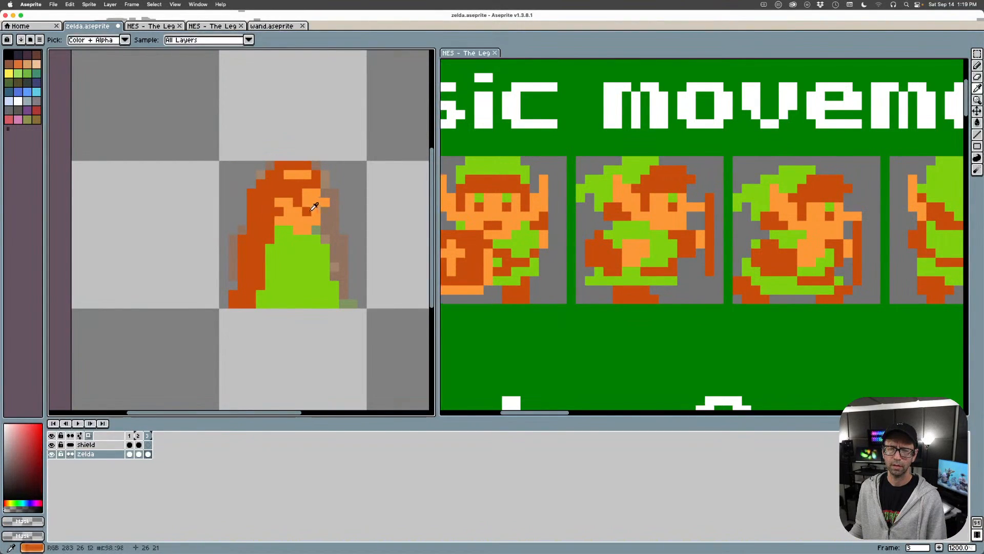
pyautogui.keyDown('alt'); pyautogui.click(314, 206); pyautogui.keyUp('alt')
pyautogui.click(306, 201)
pyautogui.keyDown('alt'); pyautogui.click(317, 214); pyautogui.keyUp('alt')
pyautogui.click(307, 211)
pyautogui.keyDown('alt'); pyautogui.click(310, 253); pyautogui.keyUp('alt')
pyautogui.click(306, 192)
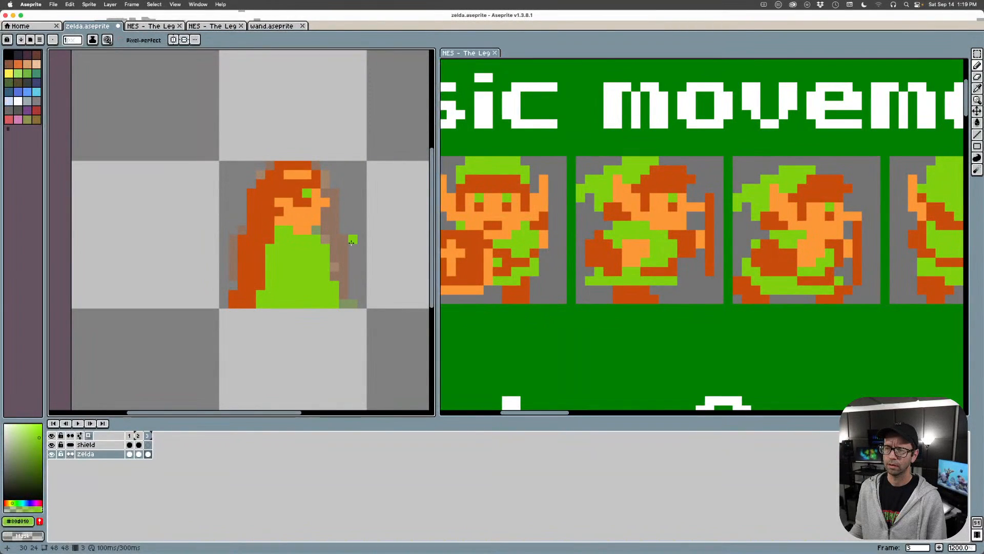
# Repaint the hair strand between the ear and the eye in skin colour, leaving a single brown pixel below the green one
pyautogui.keyDown('alt'); pyautogui.click(304, 199); pyautogui.keyUp('alt')
pyautogui.keyDown('alt'); pyautogui.click(313, 195); pyautogui.keyUp('alt')
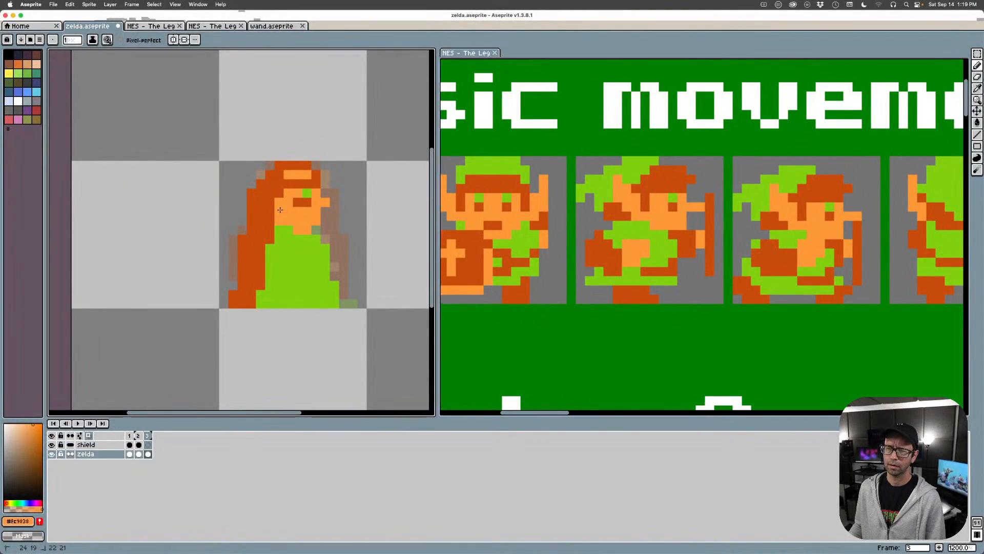
pyautogui.moveTo(282, 195); pyautogui.dragTo(282, 204)
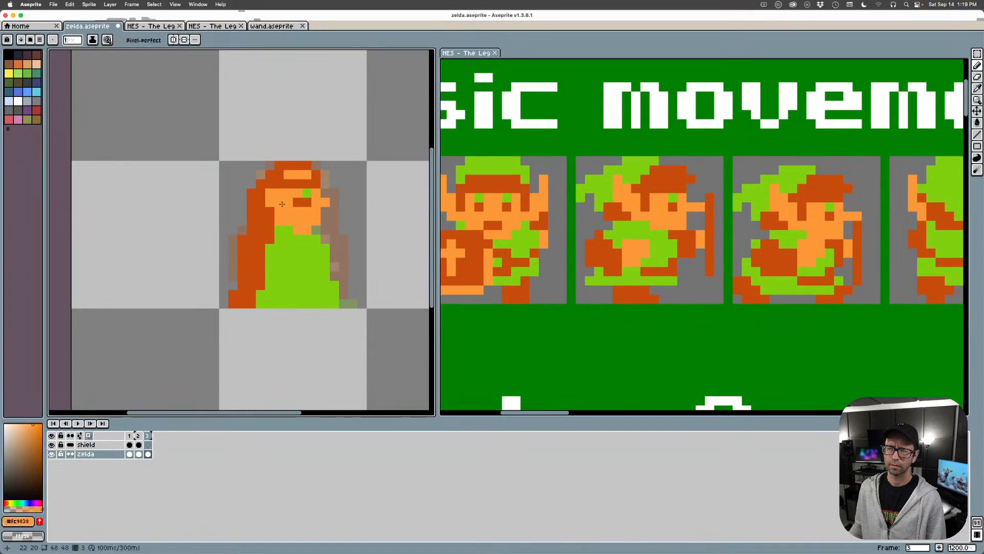
pyautogui.click(298, 202)
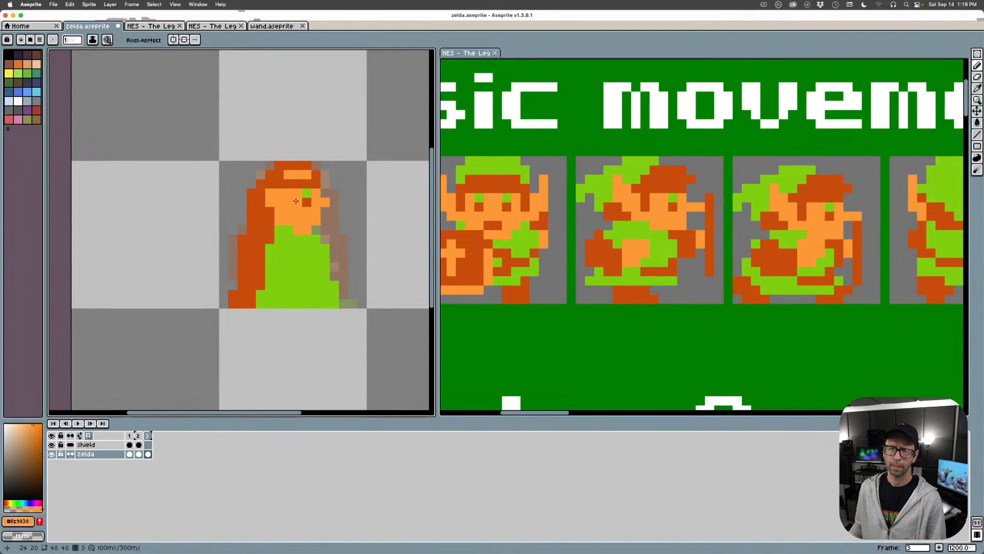
# Shape the ear like Link's, with a skin-coloured tip cutting into the hair and a brown sideburn pixel in front of it
pyautogui.keyDown('alt'); pyautogui.click(270, 210); pyautogui.keyUp('alt')
pyautogui.moveTo(269, 202); pyautogui.dragTo(282, 202)
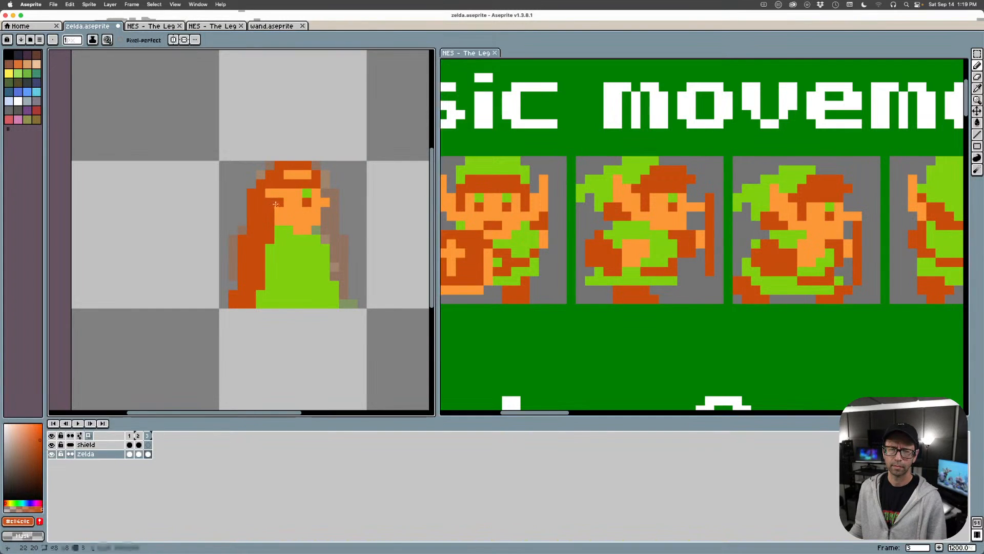
pyautogui.keyDown('alt'); pyautogui.click(286, 202); pyautogui.keyUp('alt')
pyautogui.keyDown('alt'); pyautogui.click(272, 205); pyautogui.keyUp('alt')
pyautogui.keyDown('alt'); pyautogui.click(277, 202); pyautogui.keyUp('alt')
pyautogui.click(269, 202)
pyautogui.click(279, 184)
pyautogui.keyDown('alt'); pyautogui.click(282, 185); pyautogui.keyUp('alt')
pyautogui.click(280, 193)
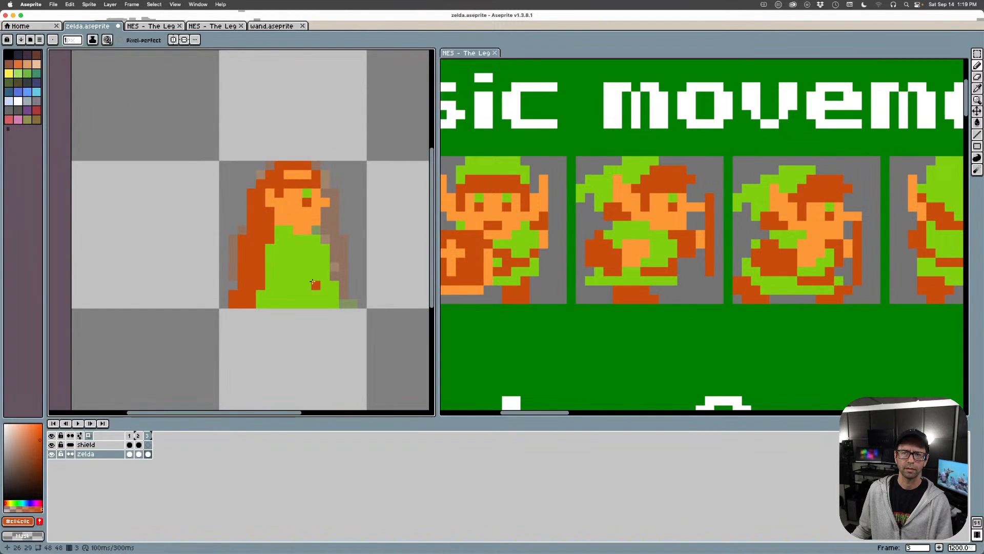
# Paint a skin-coloured hand on the green dress, three pixels wide and two pixels high
pyautogui.press('alt')
pyautogui.click(302, 251)
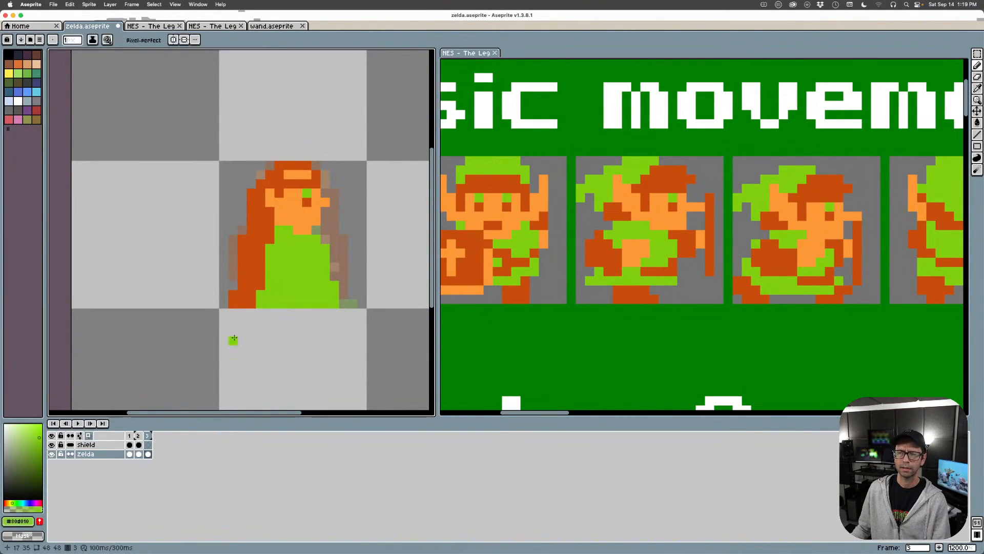
pyautogui.keyDown('alt'); pyautogui.click(305, 219); pyautogui.keyUp('alt')
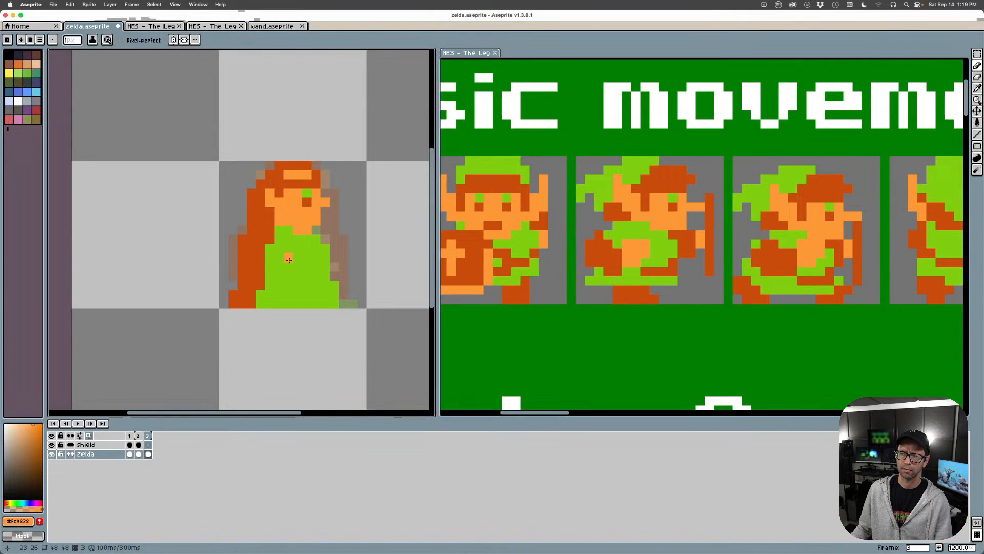
pyautogui.moveTo(287, 248)
pyautogui.mouseDown()
pyautogui.moveTo(294, 258)
pyautogui.moveTo(291, 250)
pyautogui.moveTo(277, 259)
pyautogui.mouseUp()
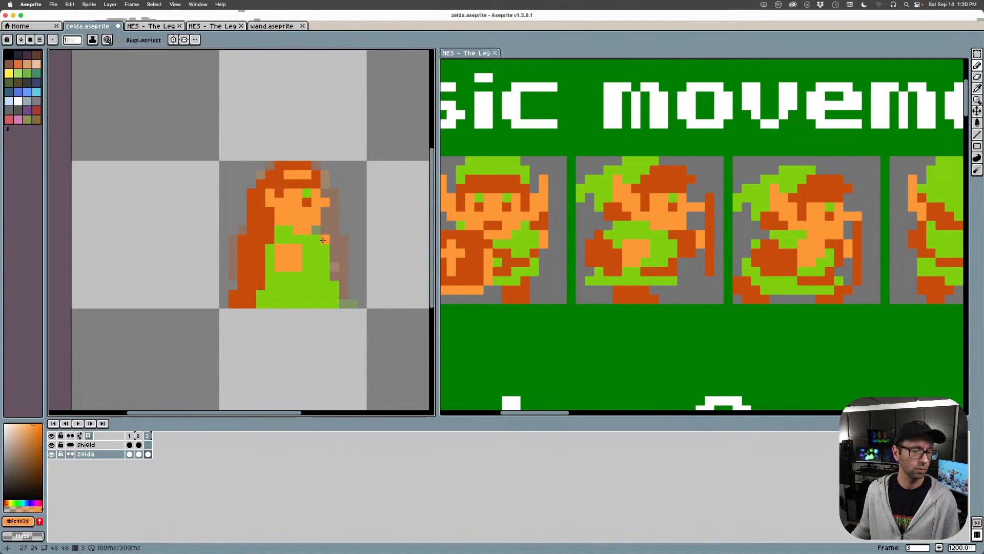
pyautogui.keyDown('alt'); pyautogui.click(301, 250); pyautogui.keyUp('alt')
pyautogui.moveTo(301, 251); pyautogui.dragTo(280, 248)
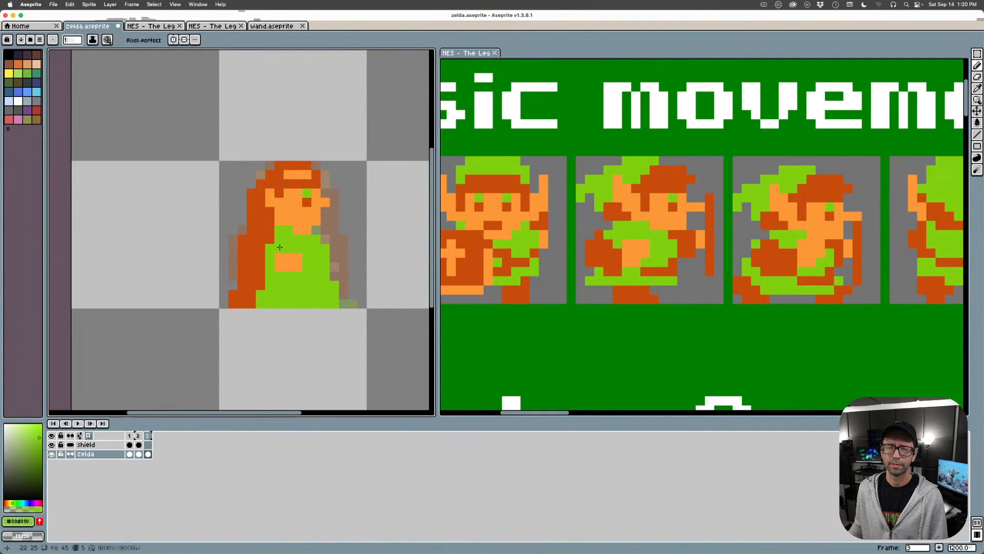
# Bring brown hair down over the back of the cheek and neck, and erase the outermost pixels along the hair's back edge
pyautogui.press('alt')
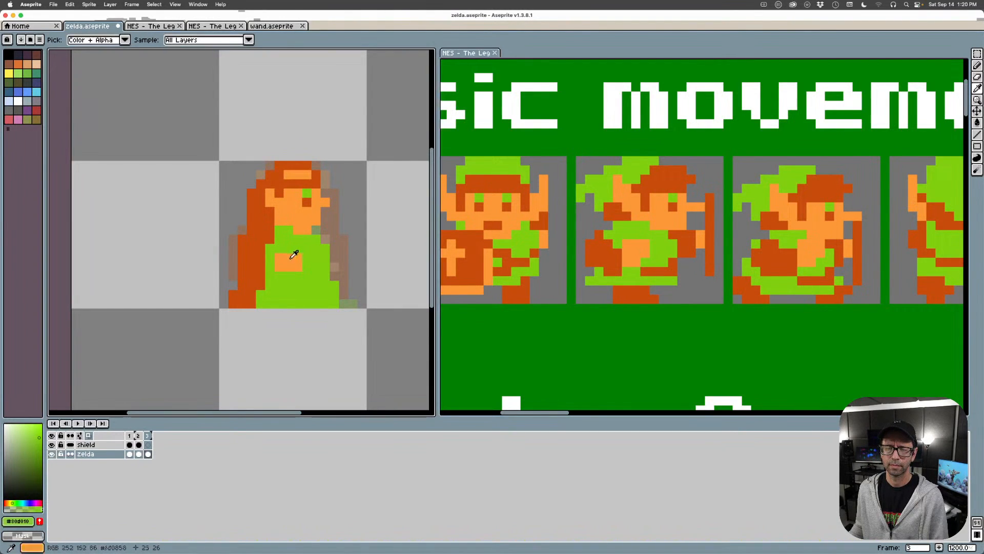
pyautogui.keyDown('alt'); pyautogui.click(279, 208); pyautogui.keyUp('alt')
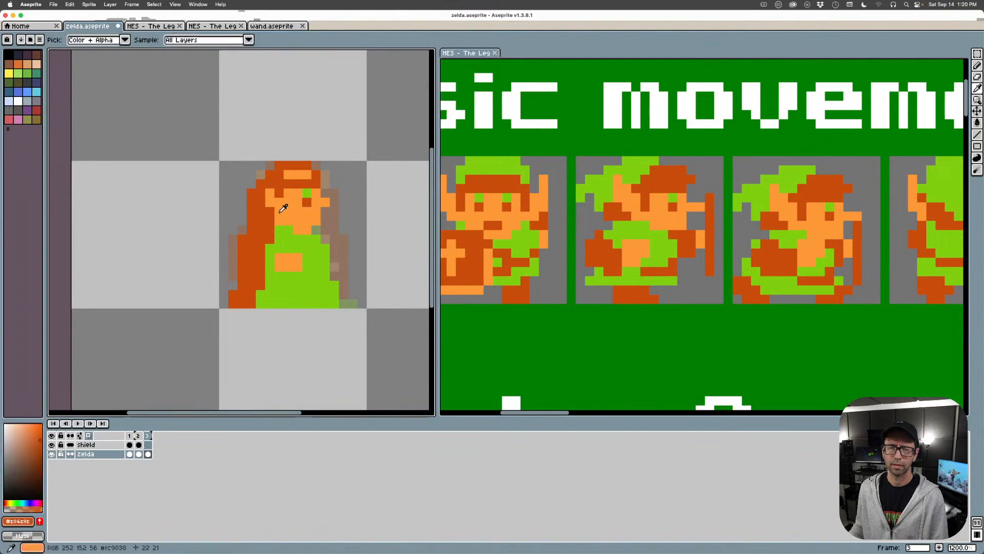
pyautogui.keyDown('alt'); pyautogui.click(244, 182); pyautogui.keyUp('alt')
pyautogui.moveTo(241, 211)
pyautogui.mouseDown()
pyautogui.moveTo(251, 193)
pyautogui.moveTo(232, 248)
pyautogui.moveTo(233, 229)
pyautogui.moveTo(233, 248)
pyautogui.moveTo(252, 221)
pyautogui.moveTo(233, 267)
pyautogui.mouseUp()
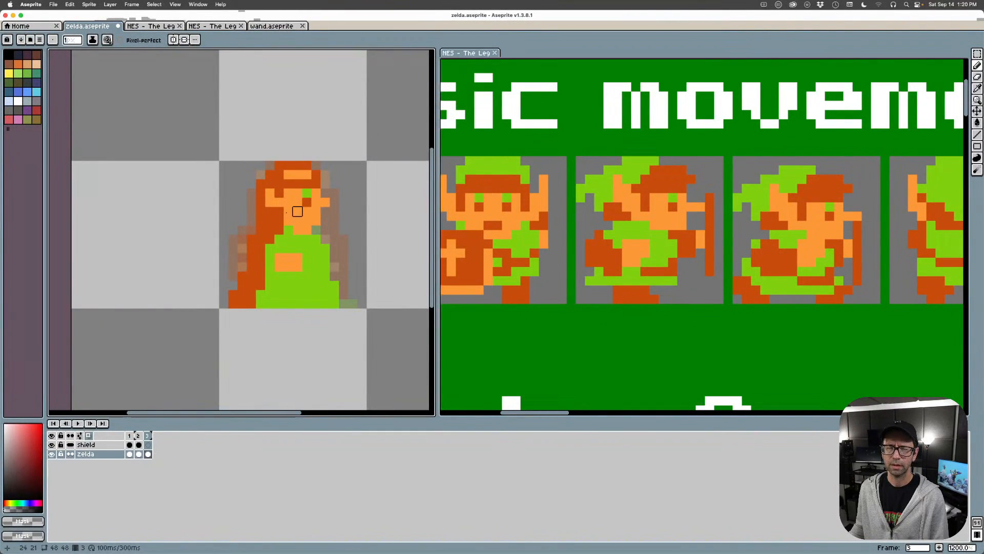
# Paint over the tiara with brown hair colour and redraw it as two skin-coloured pixels near the forehead
pyautogui.keyDown('alt'); pyautogui.click(288, 181); pyautogui.keyUp('alt')
pyautogui.click(315, 230)
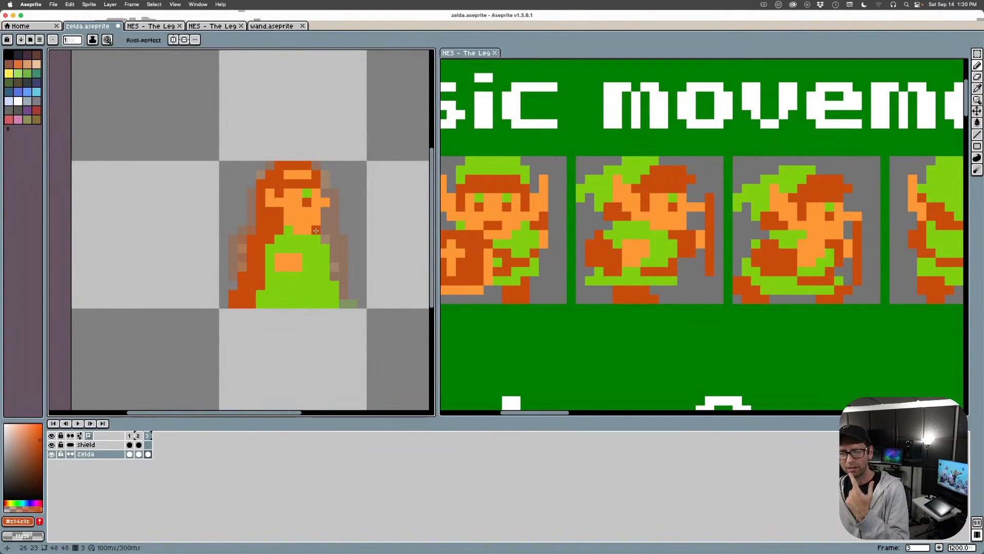
pyautogui.moveTo(289, 175); pyautogui.dragTo(308, 172)
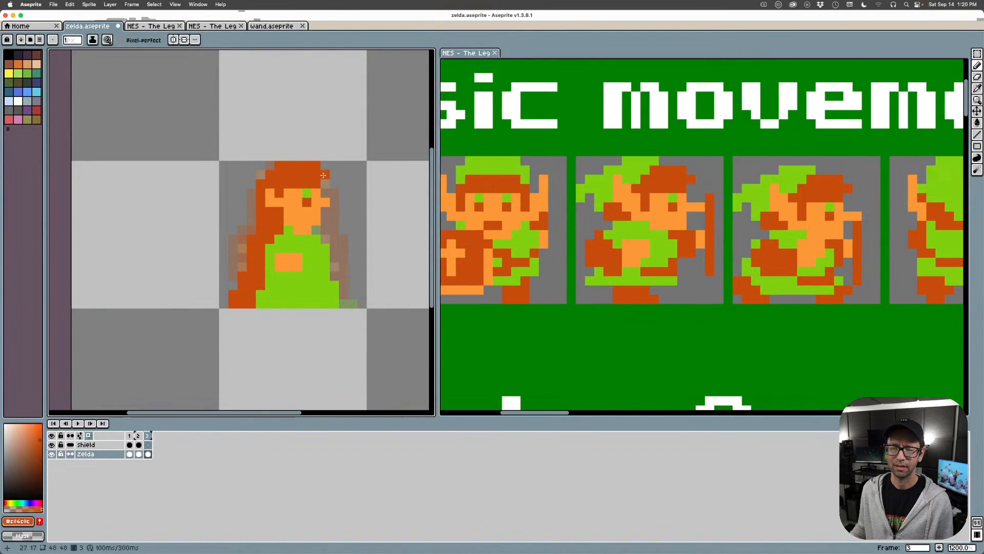
pyautogui.keyDown('alt'); pyautogui.click(311, 196); pyautogui.keyUp('alt')
pyautogui.click(306, 175)
pyautogui.click(296, 173)
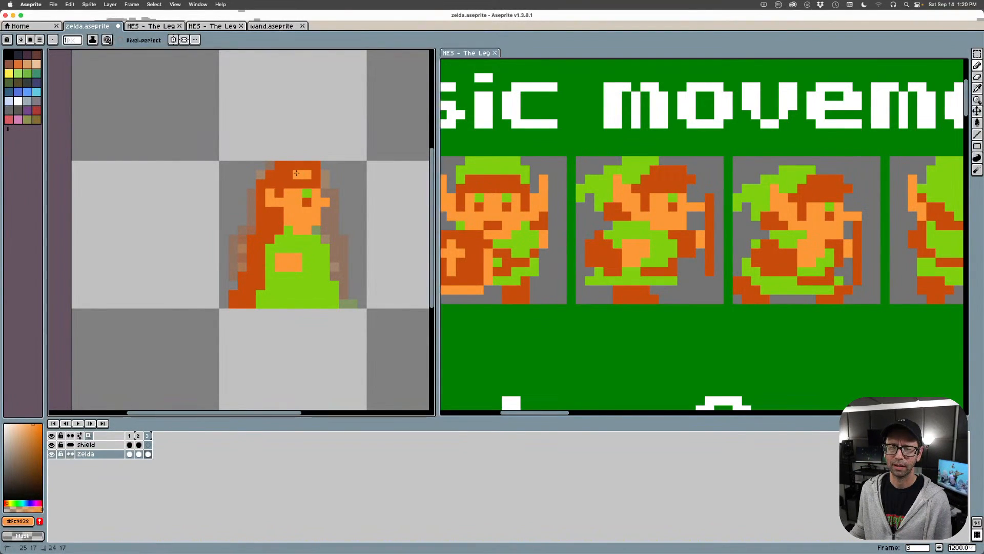
# Compare the revised side view on frame 3 with the front view on frame 2
pyautogui.click(138, 455)
pyautogui.click(149, 454)
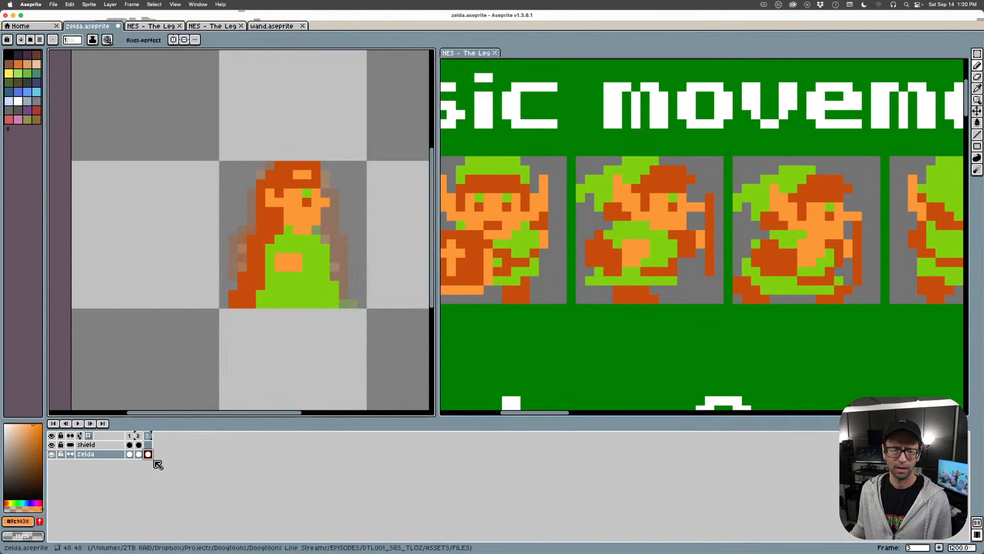
pyautogui.click(139, 454)
pyautogui.click(148, 454)
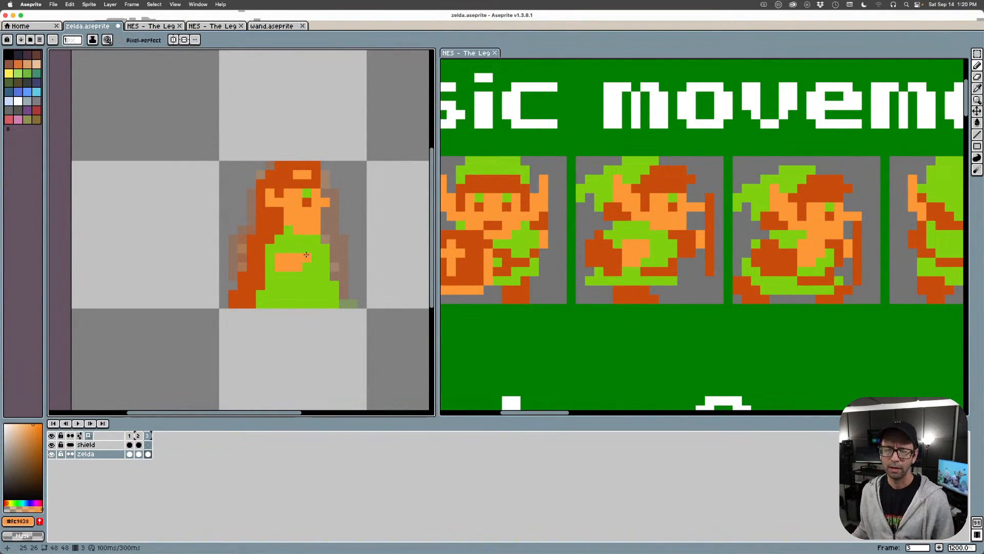
# Erase the extra skin pixel at the front of the chin and fill the neck row below the face with dress green
pyautogui.keyDown('alt'); pyautogui.click(334, 217); pyautogui.keyUp('alt')
pyautogui.click(315, 229)
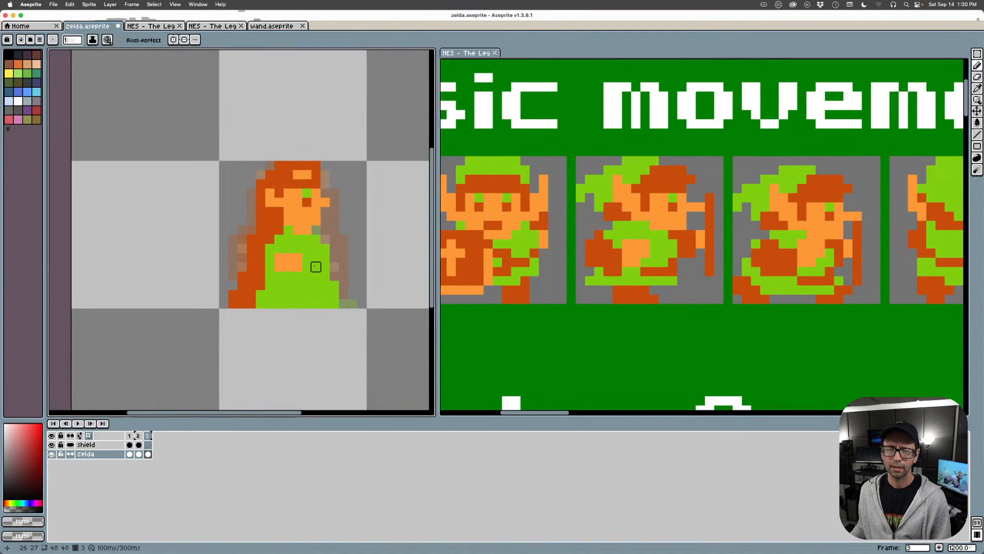
pyautogui.keyDown('alt'); pyautogui.click(305, 266); pyautogui.keyUp('alt')
pyautogui.click(310, 231)
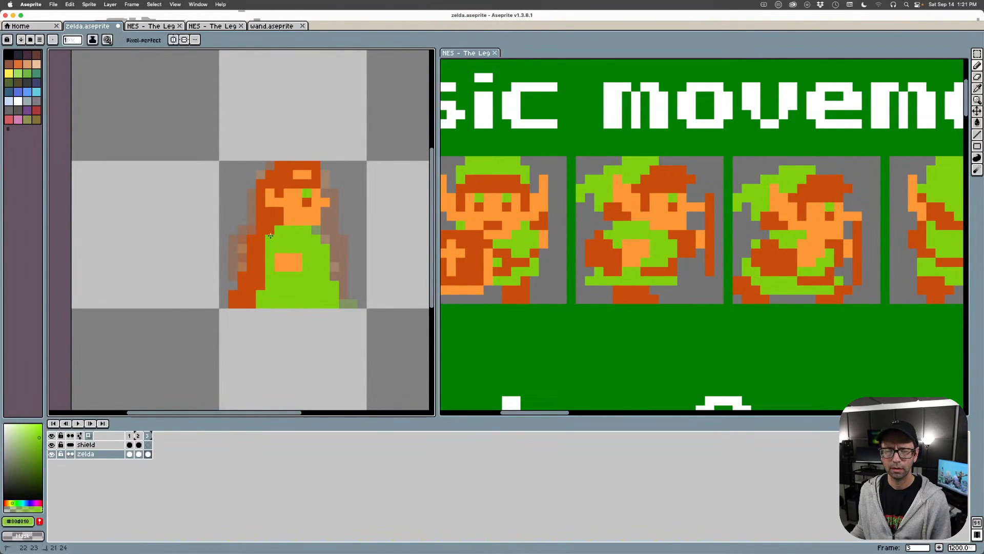
pyautogui.keyDown('alt'); pyautogui.click(710, 239); pyautogui.keyUp('alt')
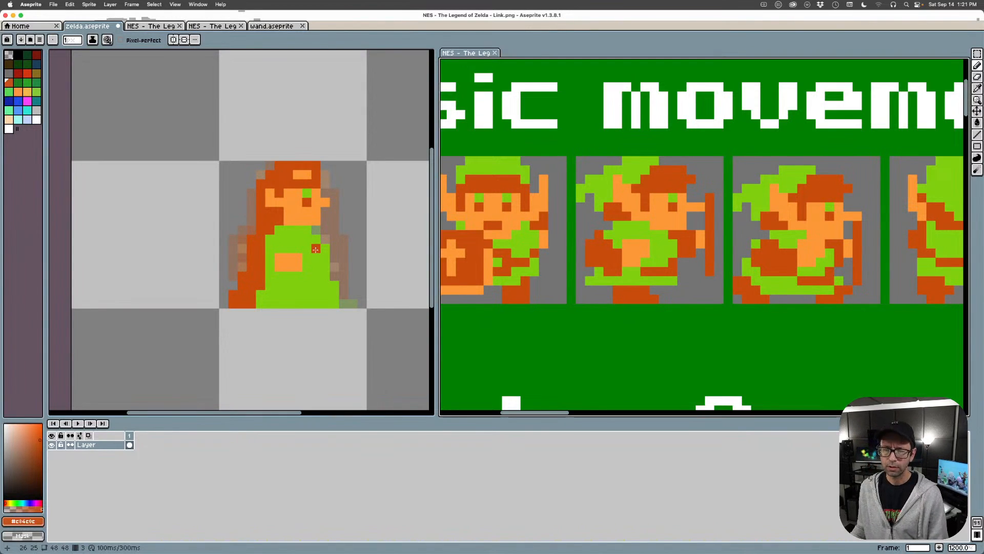
pyautogui.keyDown('alt'); pyautogui.click(275, 209); pyautogui.keyUp('alt')
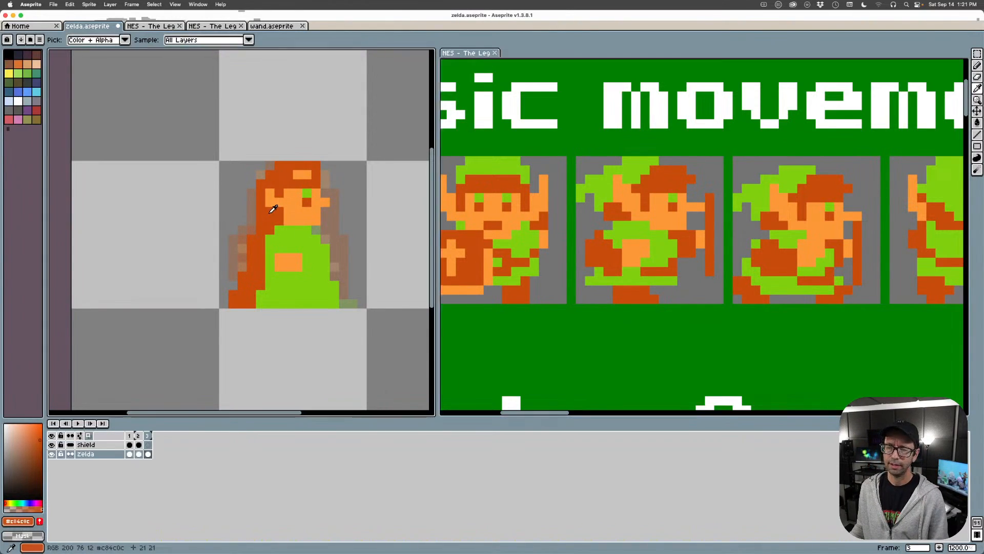
pyautogui.moveTo(306, 304); pyautogui.dragTo(325, 306)
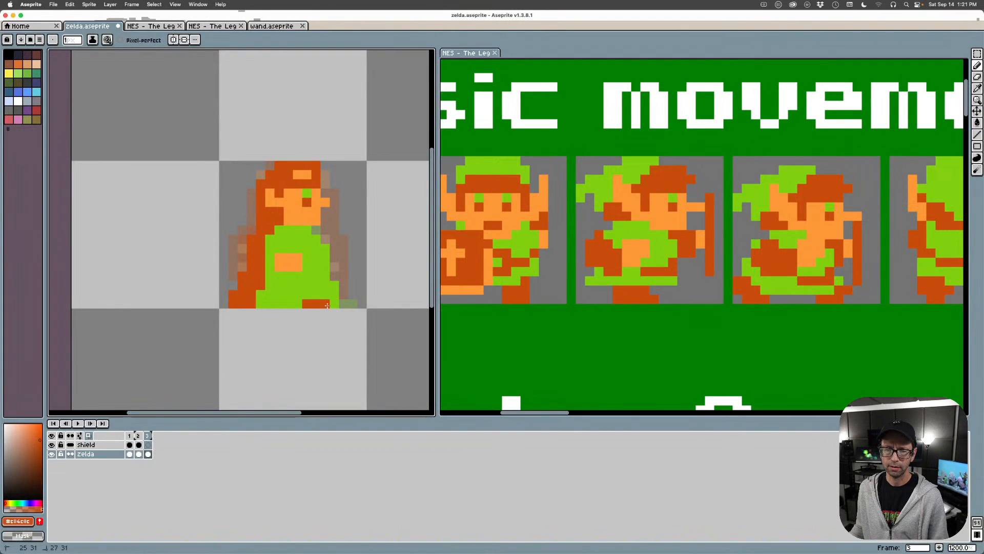
pyautogui.press('v')
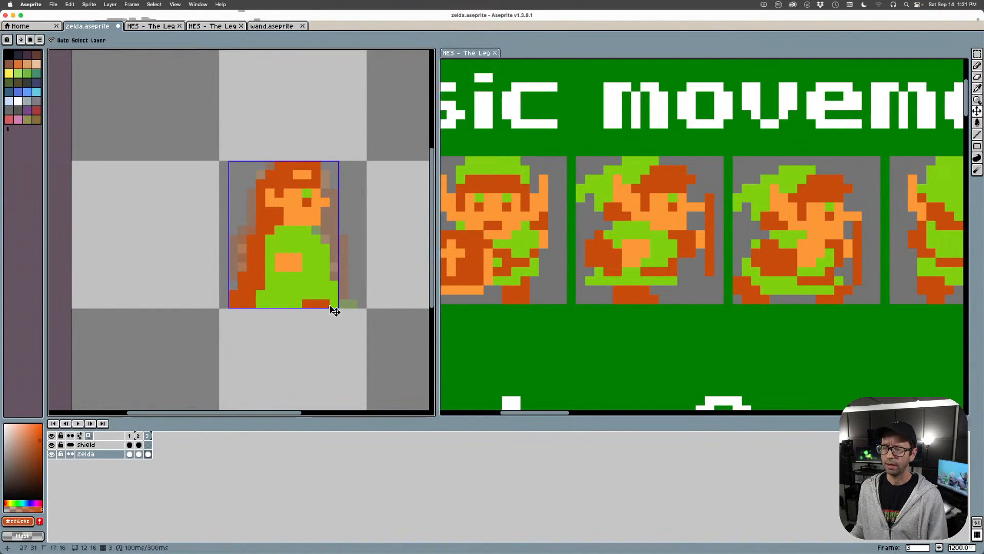
pyautogui.hotkey('ctrl', 'z')
# Paint a brown foot four pixels wide on the bottom row of the dress, near its middle
pyautogui.press('b')
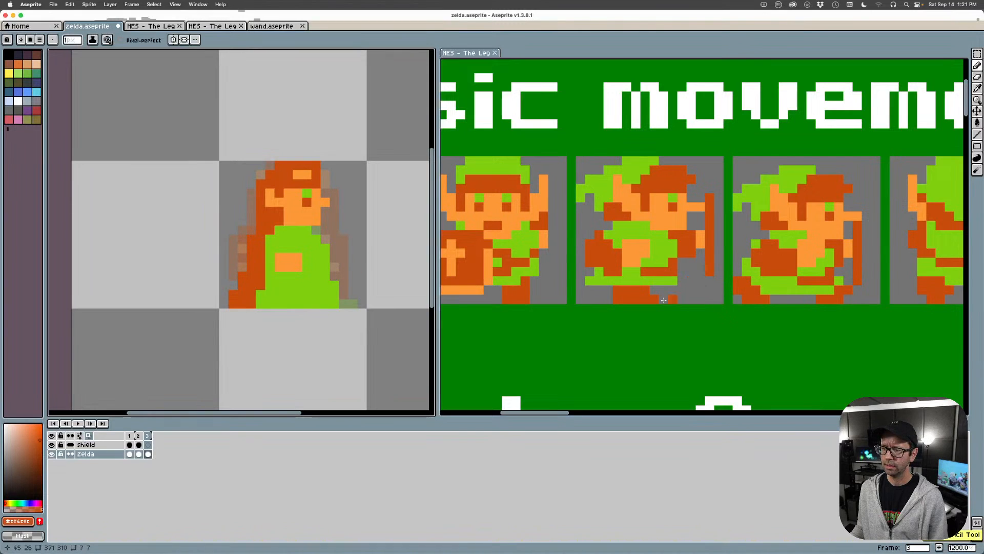
pyautogui.moveTo(278, 306); pyautogui.dragTo(300, 307)
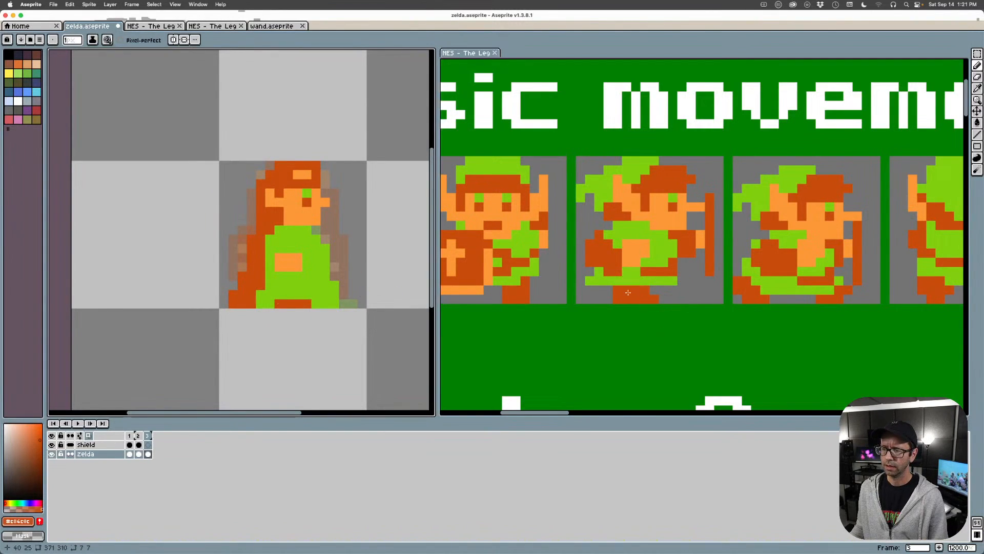
# Shift the four-pixel-wide brown foot one pixel toward the back of the dress, filling its vacated front pixel with dress green
pyautogui.click(270, 303)
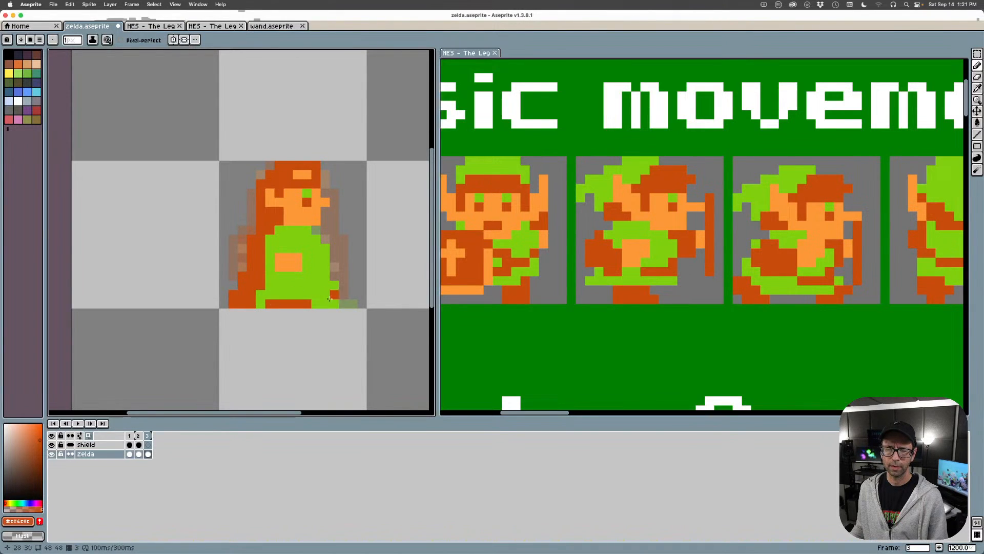
pyautogui.keyDown('alt'); pyautogui.click(312, 293); pyautogui.keyUp('alt')
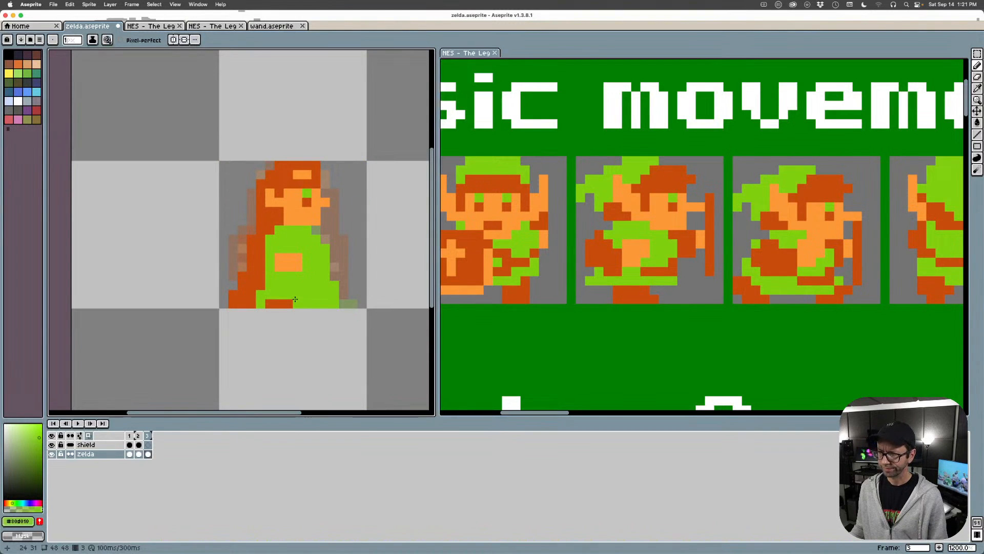
pyautogui.press('i')
pyautogui.keyDown('alt'); pyautogui.click(263, 253); pyautogui.keyUp('alt')
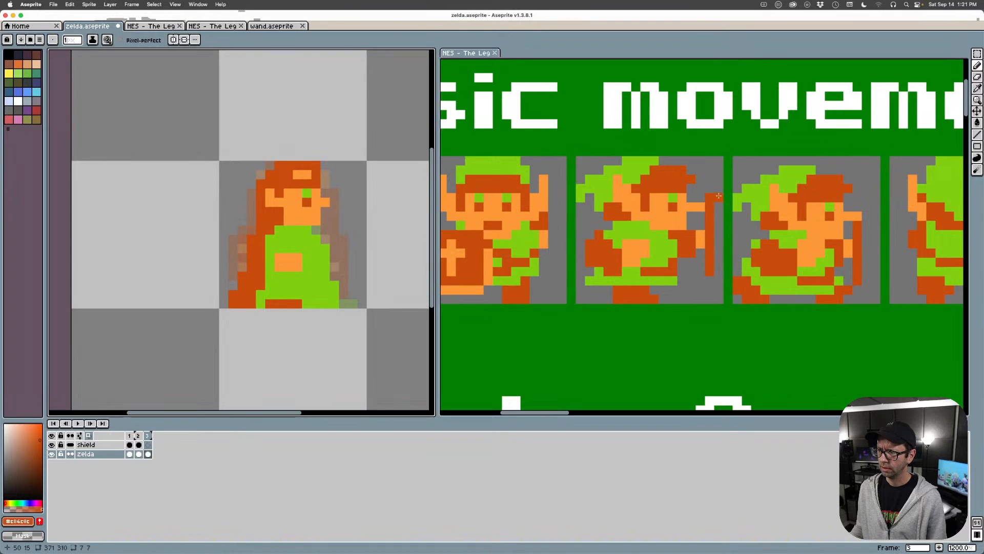
# Draw a brown vertical shield edge eight pixels tall in front of the body and paint a skin-coloured arm two pixels thick reaching it
pyautogui.moveTo(353, 200); pyautogui.dragTo(352, 269)
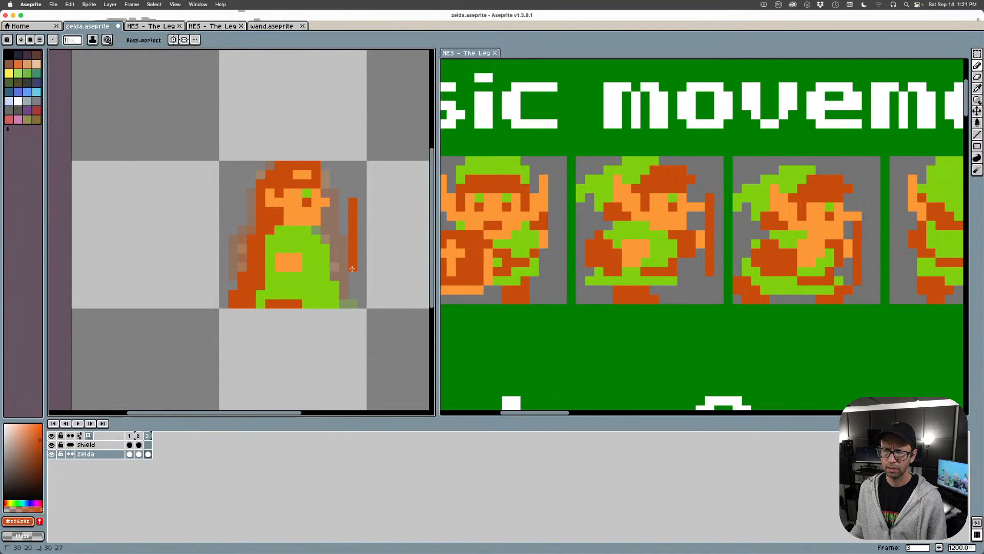
pyautogui.press('alt')
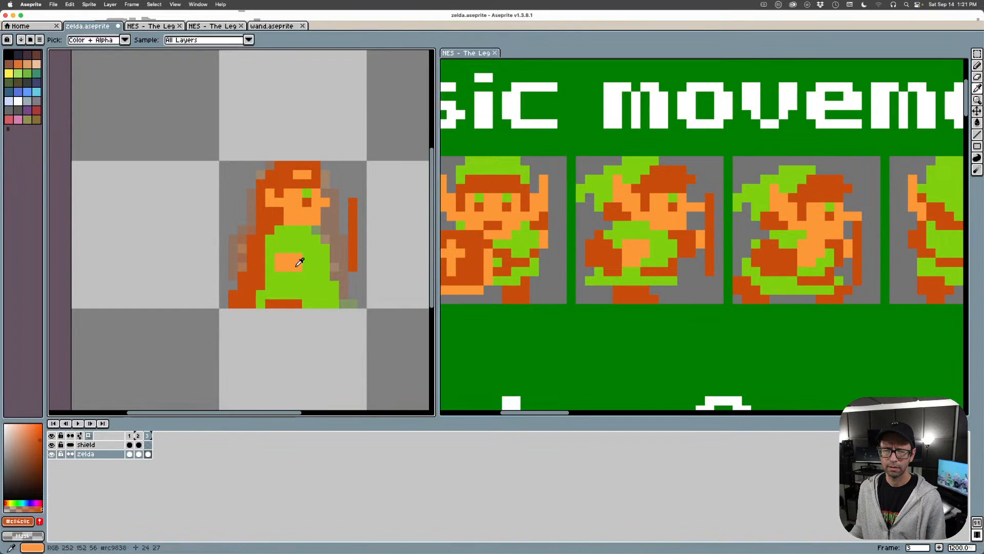
pyautogui.click(288, 259)
pyautogui.moveTo(343, 250); pyautogui.dragTo(332, 237)
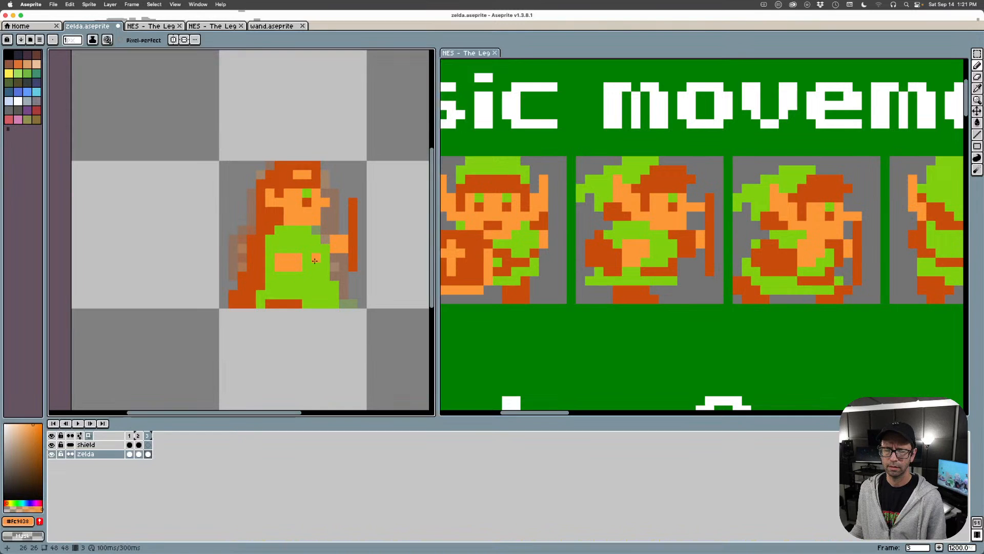
# Erase dress pixels along the front edge below the arm and compare the side view with the front view on frame 2
pyautogui.keyDown('alt'); pyautogui.click(322, 243); pyautogui.keyUp('alt')
pyautogui.keyDown('alt'); pyautogui.click(340, 263); pyautogui.keyUp('alt')
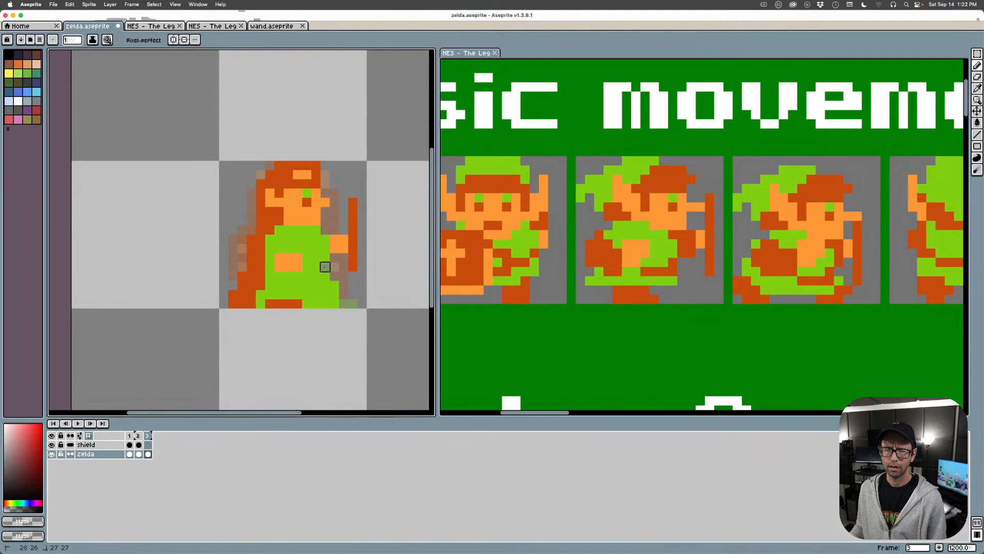
pyautogui.moveTo(325, 267); pyautogui.dragTo(343, 285)
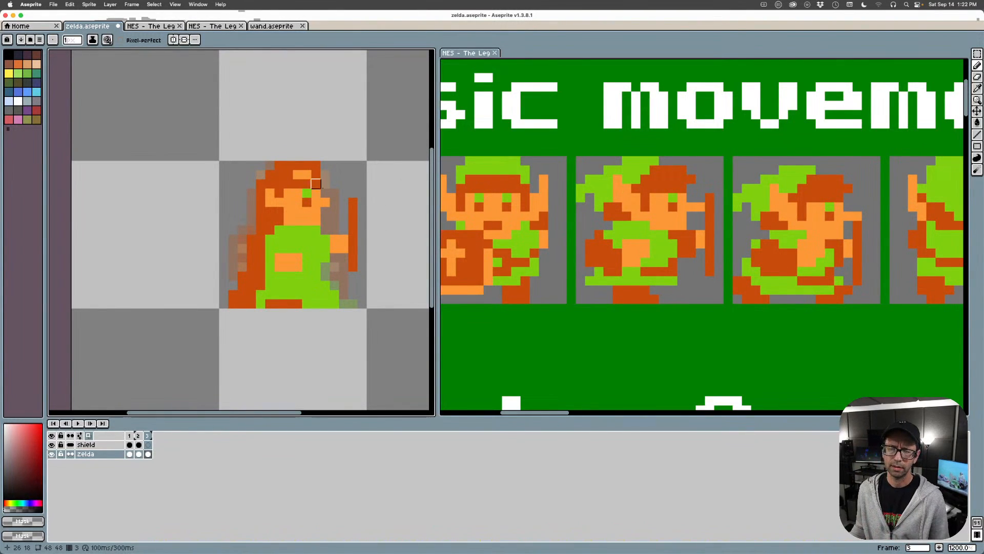
pyautogui.click(138, 454)
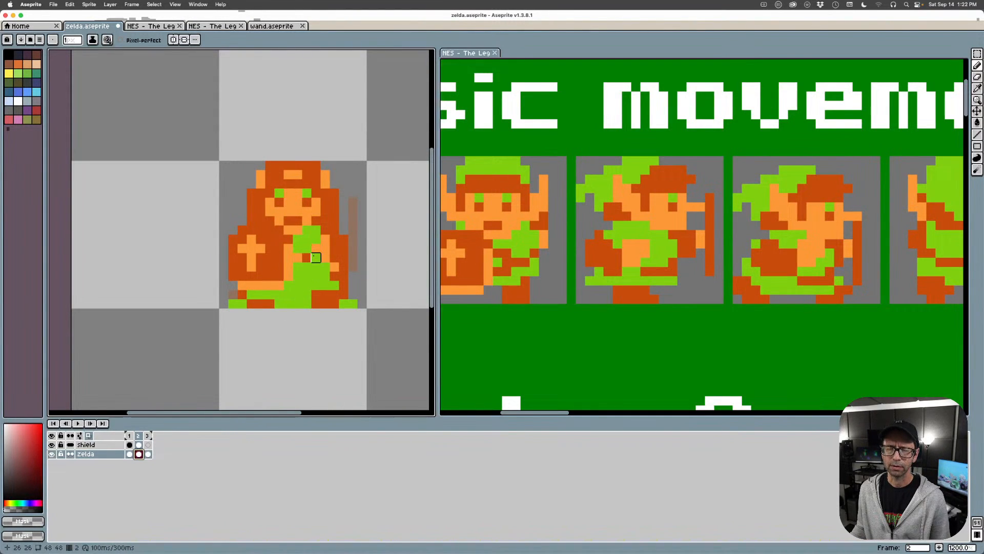
pyautogui.click(148, 454)
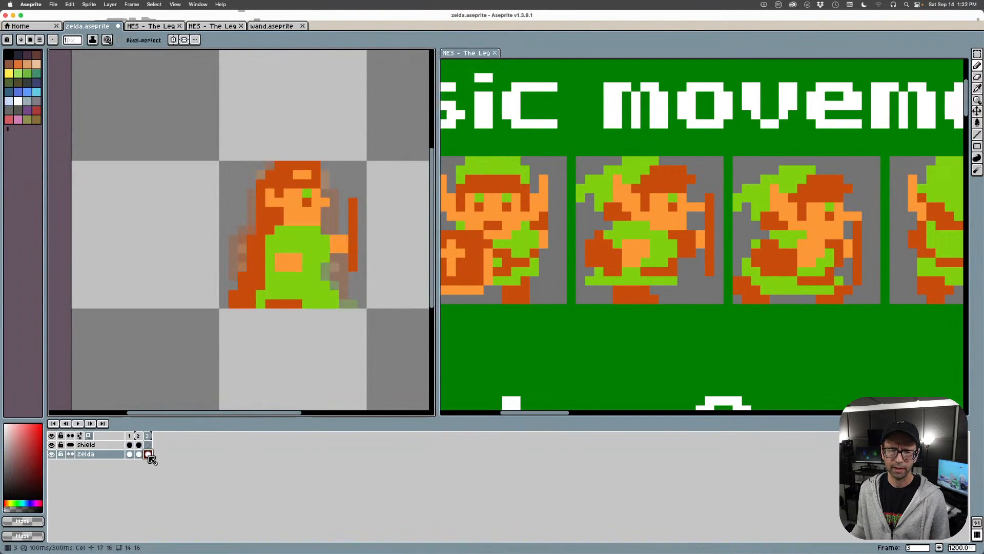
# Extend the skin-coloured arm one pixel back into the dress and lengthen the brown shield edge by one pixel at its lower end
pyautogui.keyDown('alt'); pyautogui.click(328, 246); pyautogui.keyUp('alt')
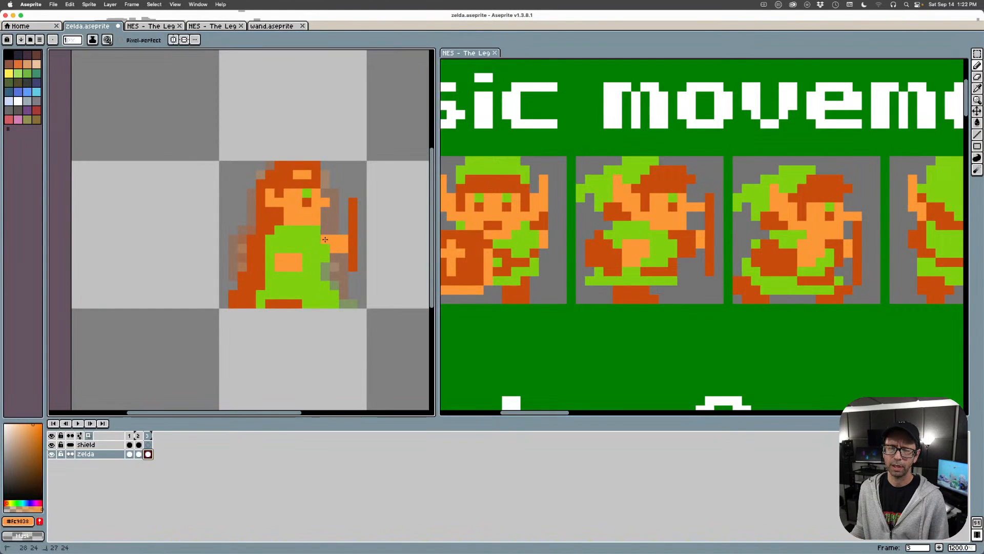
pyautogui.keyDown('alt'); pyautogui.click(335, 267); pyautogui.keyUp('alt')
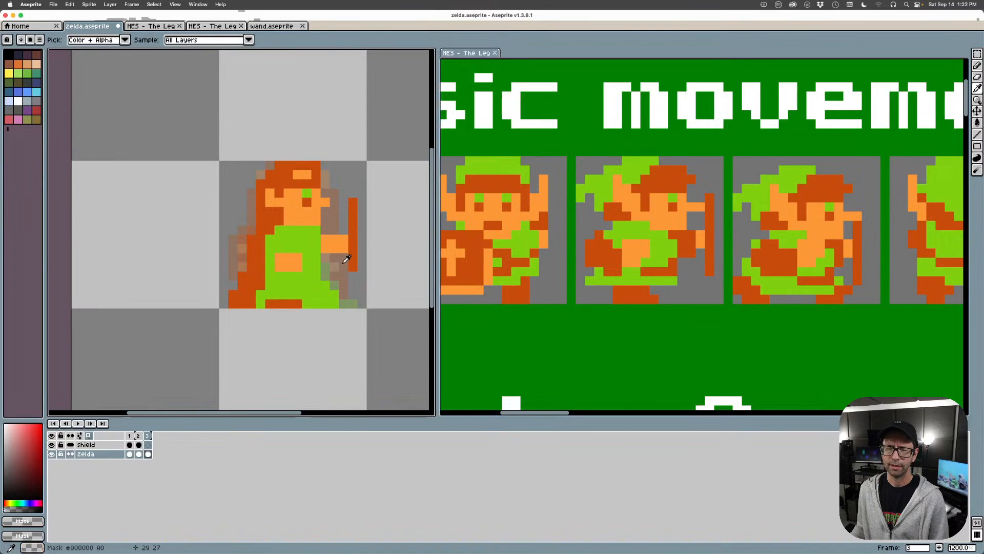
pyautogui.keyDown('alt'); pyautogui.click(337, 241); pyautogui.keyUp('alt')
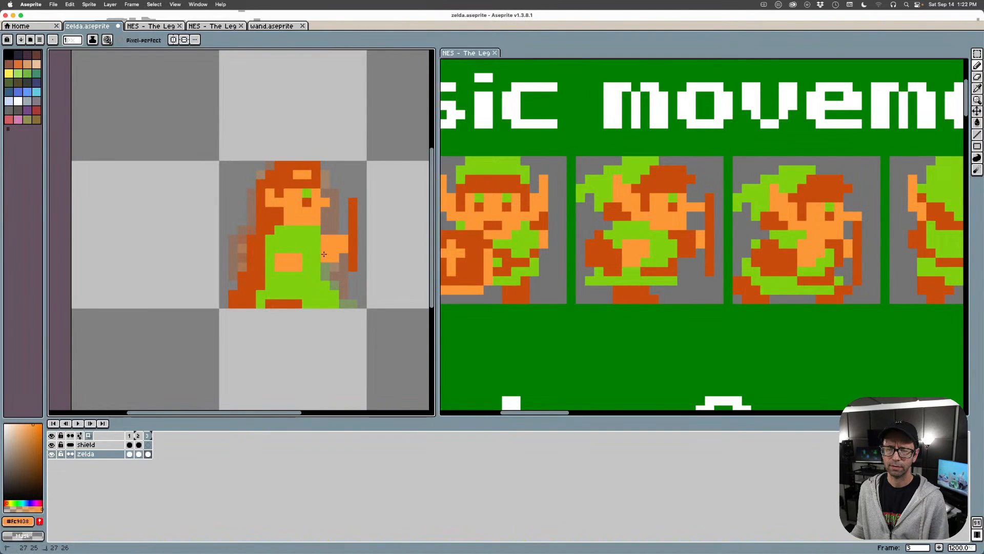
pyautogui.press('b')
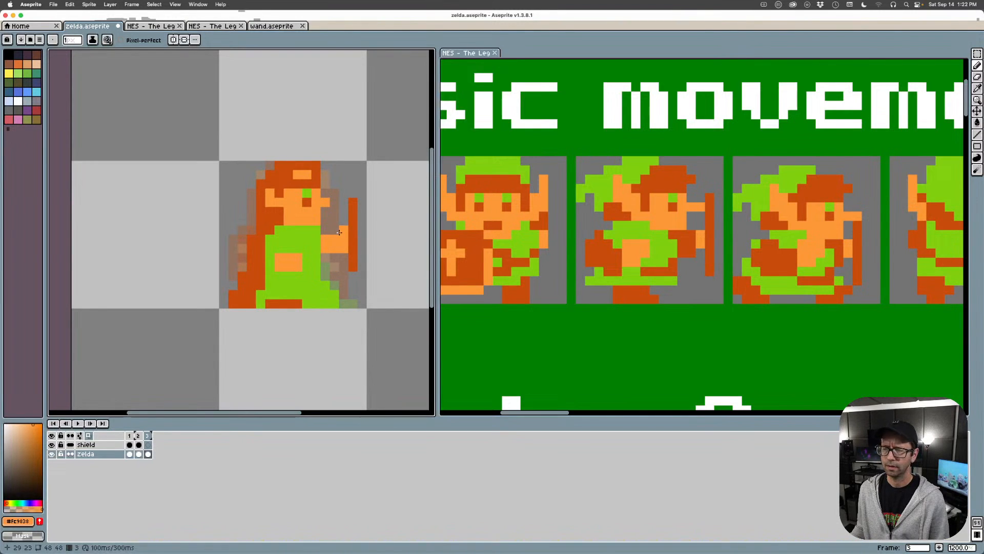
pyautogui.keyDown('alt'); pyautogui.click(353, 241); pyautogui.keyUp('alt')
pyautogui.moveTo(351, 276); pyautogui.dragTo(353, 295)
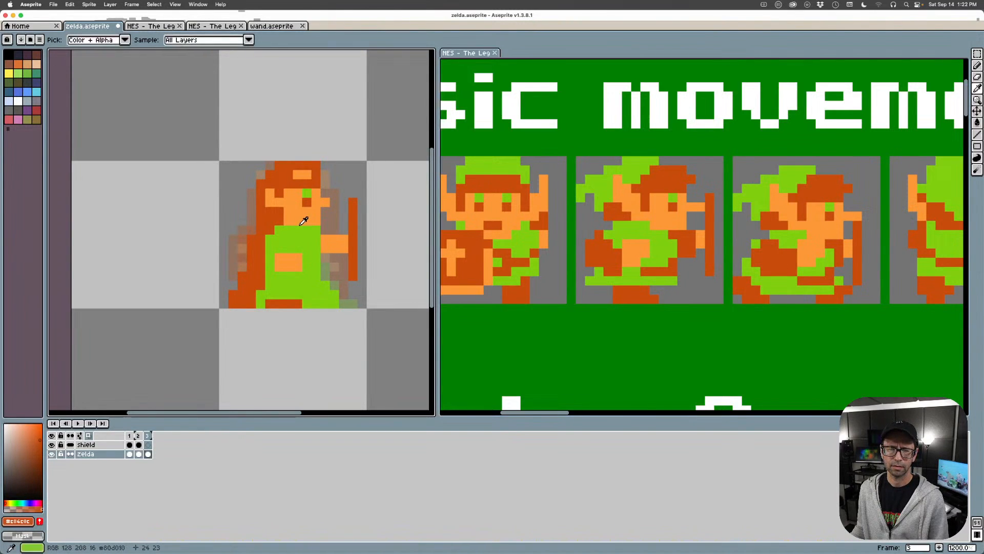
# Hide the shield layer and compare the front view on frame 1 with the side view on frame 3
pyautogui.click(52, 445)
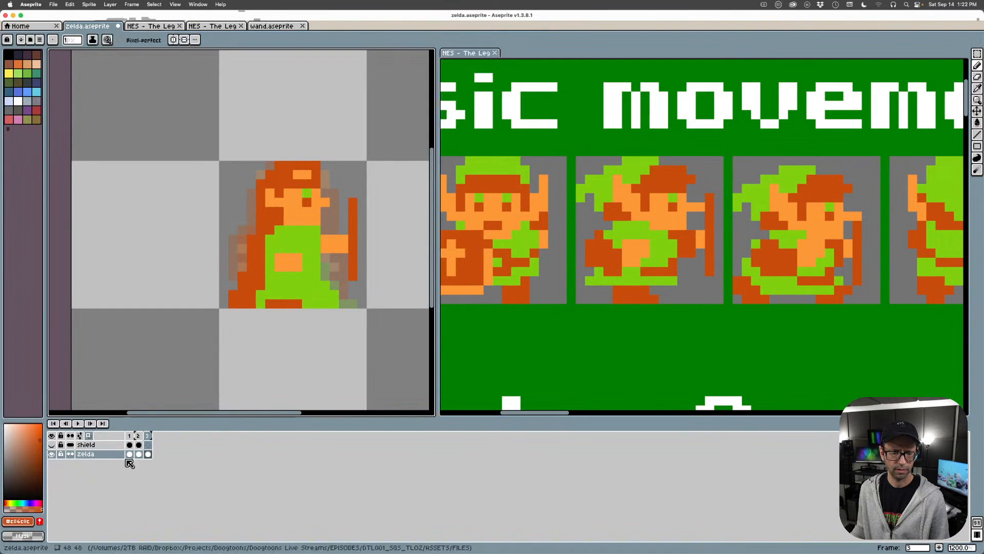
pyautogui.click(130, 454)
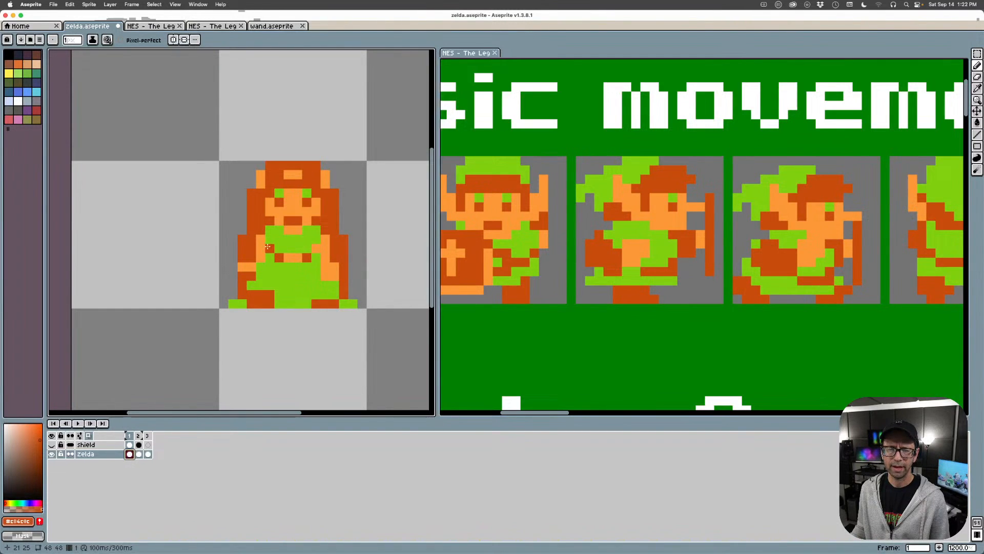
pyautogui.click(147, 454)
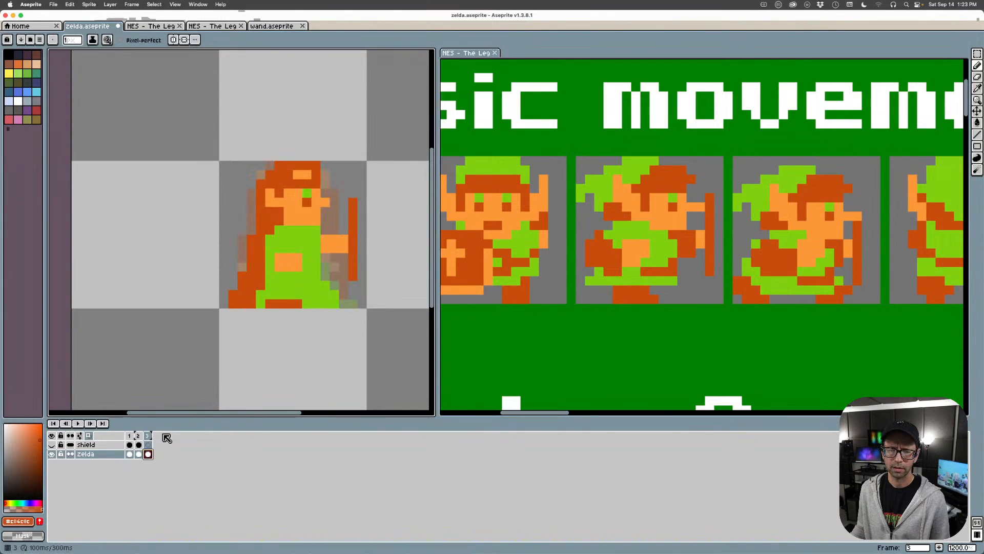
# Narrow the waist by erasing dress pixels from its front edge, just below the outstretched arm
pyautogui.keyDown('alt'); pyautogui.click(328, 258); pyautogui.keyUp('alt')
pyautogui.click(315, 257)
pyautogui.click(314, 265)
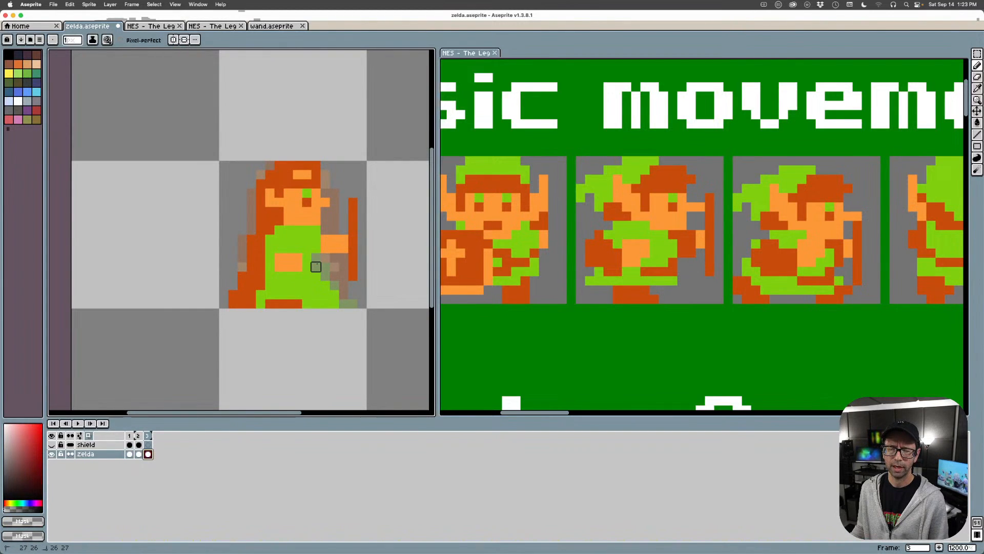
# Narrow the back of the dress by painting hair brown down the column behind the bodice and waist
pyautogui.click(260, 266)
pyautogui.click(260, 276)
pyautogui.keyDown('alt'); pyautogui.click(259, 241); pyautogui.keyUp('alt')
pyautogui.moveTo(260, 258); pyautogui.dragTo(269, 267)
pyautogui.keyDown('alt'); pyautogui.click(275, 235); pyautogui.keyUp('alt')
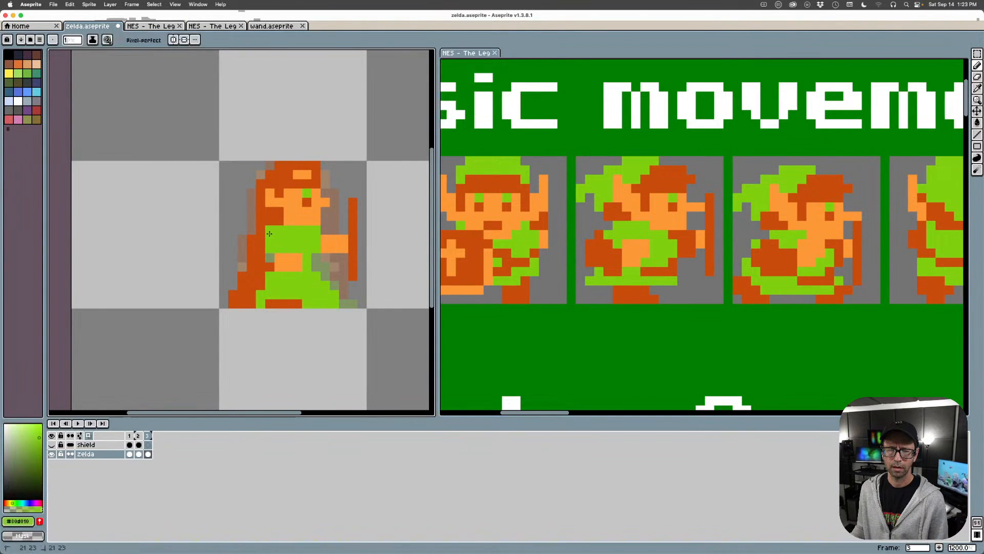
pyautogui.keyDown('alt'); pyautogui.click(272, 219); pyautogui.keyUp('alt')
pyautogui.moveTo(271, 230); pyautogui.dragTo(269, 259)
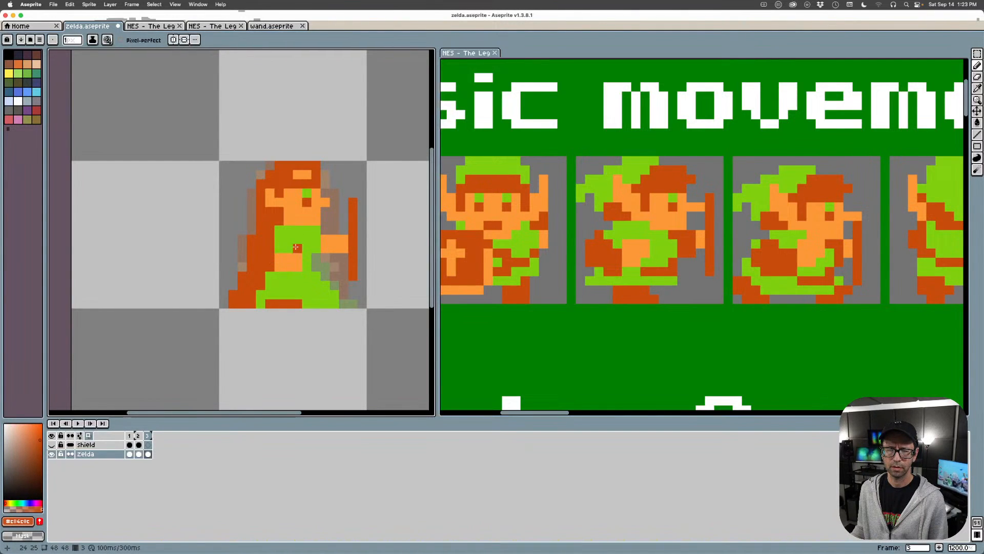
# Paint a bent skin-coloured near arm along the back of the bodice and trim its underside with dress green
pyautogui.keyDown('alt'); pyautogui.click(276, 253); pyautogui.keyUp('alt')
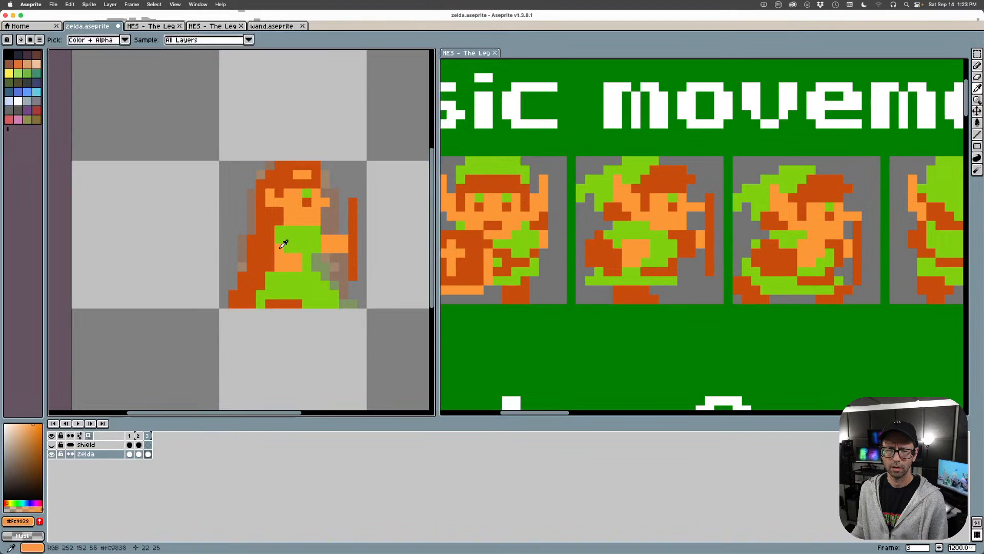
pyautogui.click(278, 241)
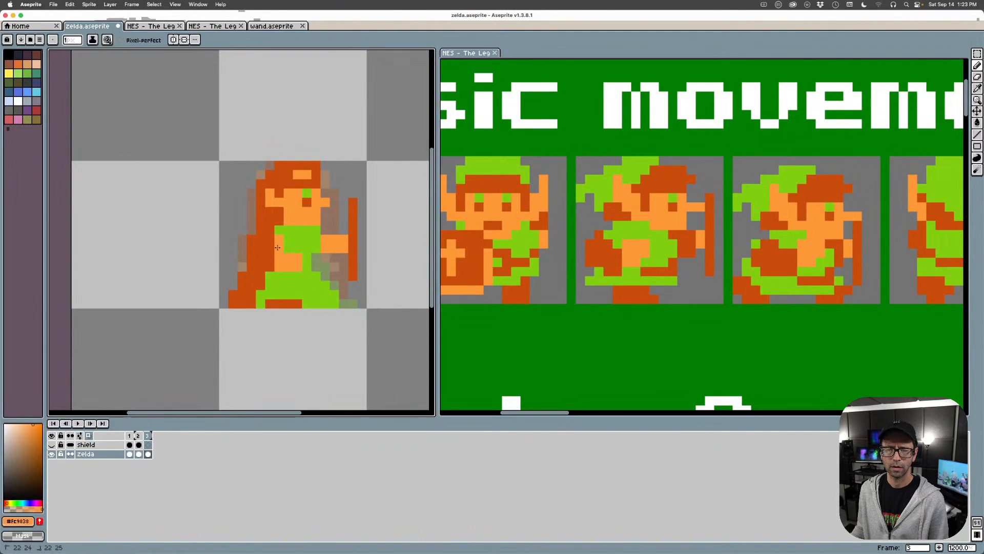
pyautogui.press('alt')
pyautogui.keyDown('alt'); pyautogui.click(306, 282); pyautogui.keyUp('alt')
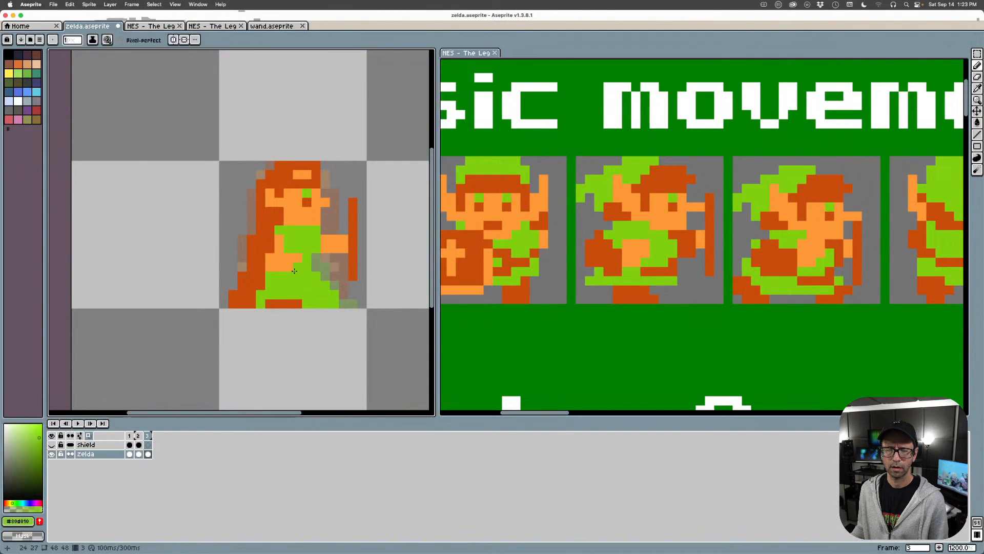
pyautogui.click(276, 267)
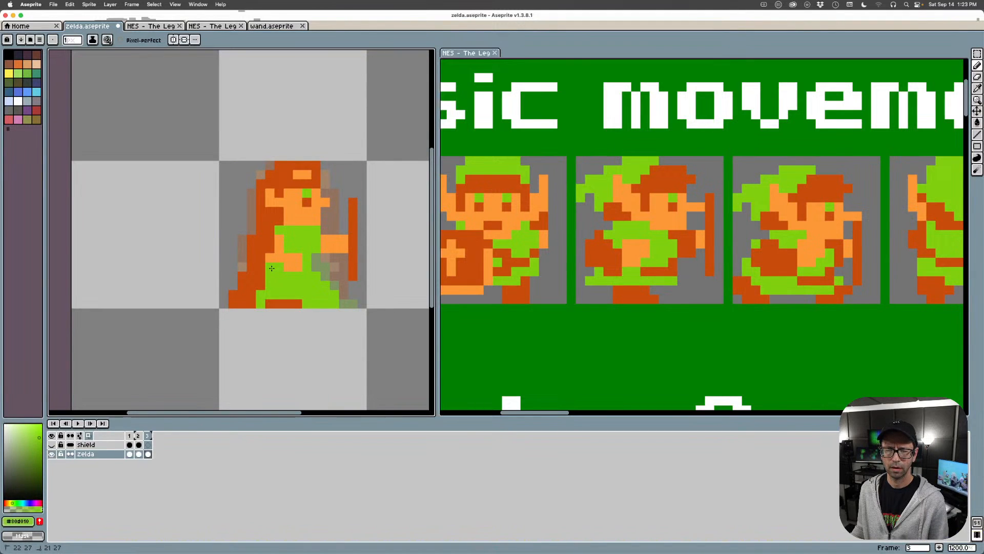
# Paint hair brown over the skin pixel below the ear and erase the dress pixel at the front corner of the shoulder
pyautogui.scroll(-4, 348, 259)
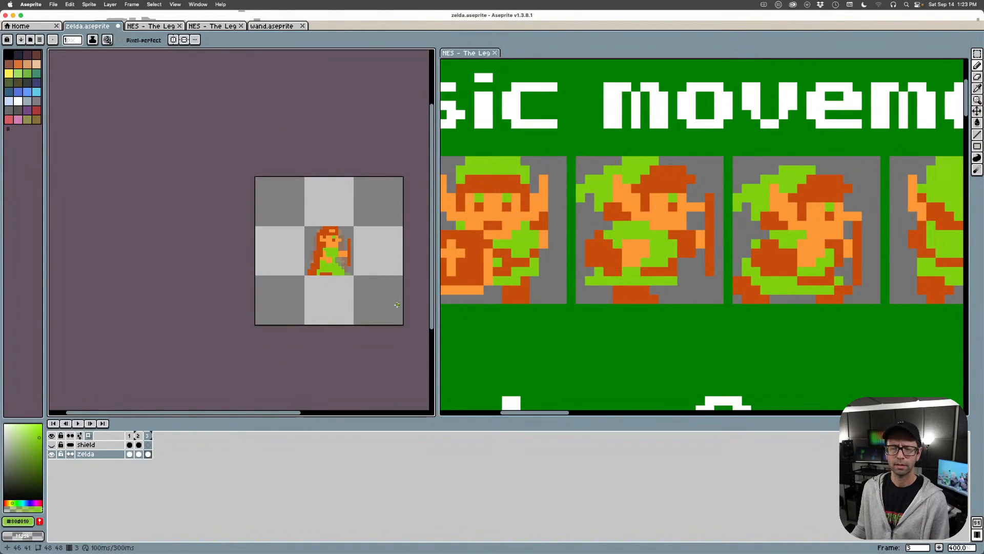
pyautogui.scroll(5, 322, 248)
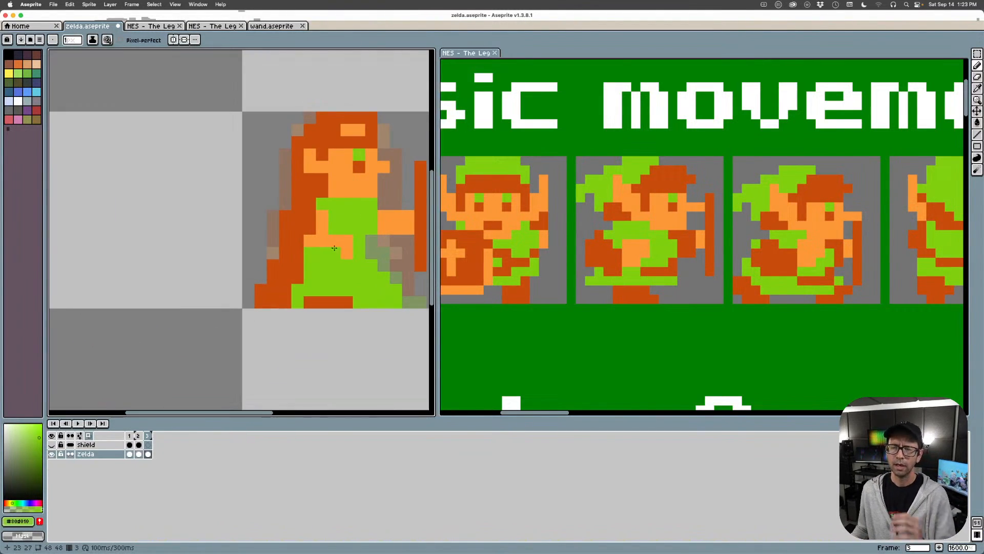
pyautogui.scroll(-1, 334, 248)
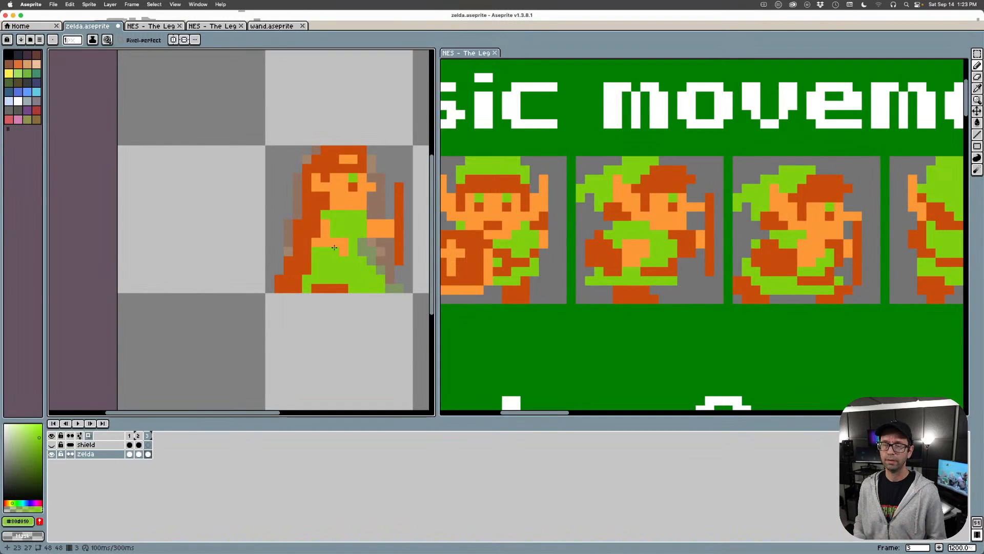
pyautogui.keyDown('alt'); pyautogui.click(313, 190); pyautogui.keyUp('alt')
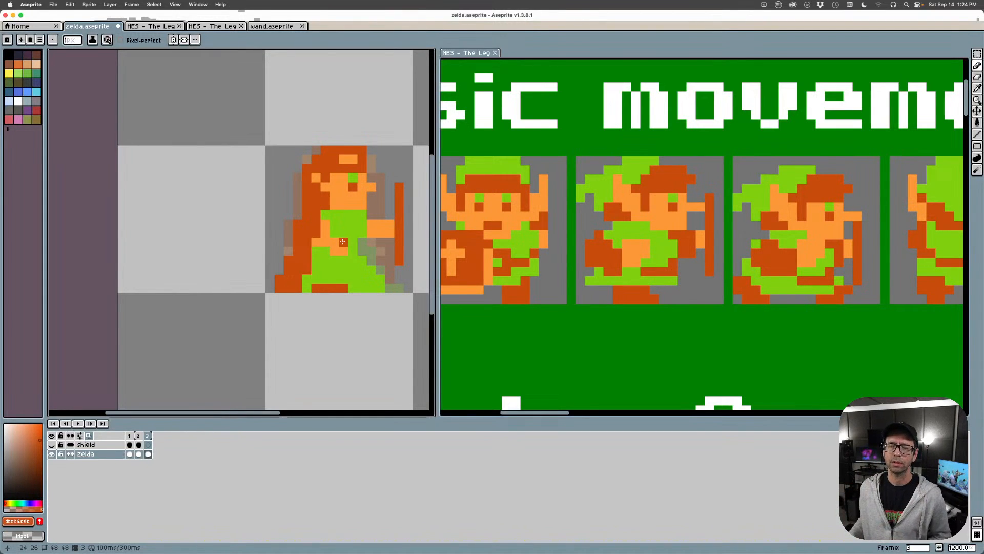
pyautogui.keyDown('alt'); pyautogui.click(362, 215); pyautogui.keyUp('alt')
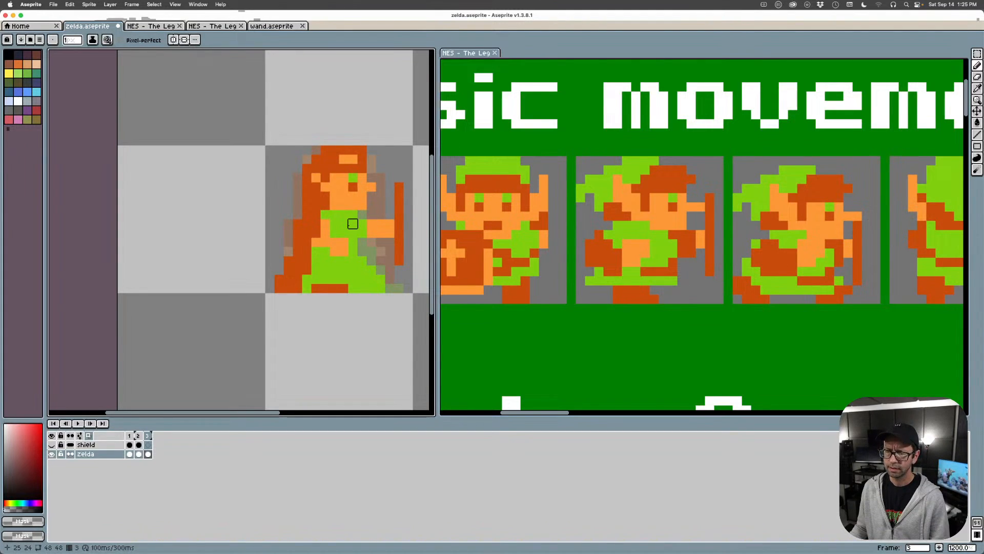
# Show the shield layer again while checking the front view on frame 2, and return to the side view on frame 3
pyautogui.click(139, 453)
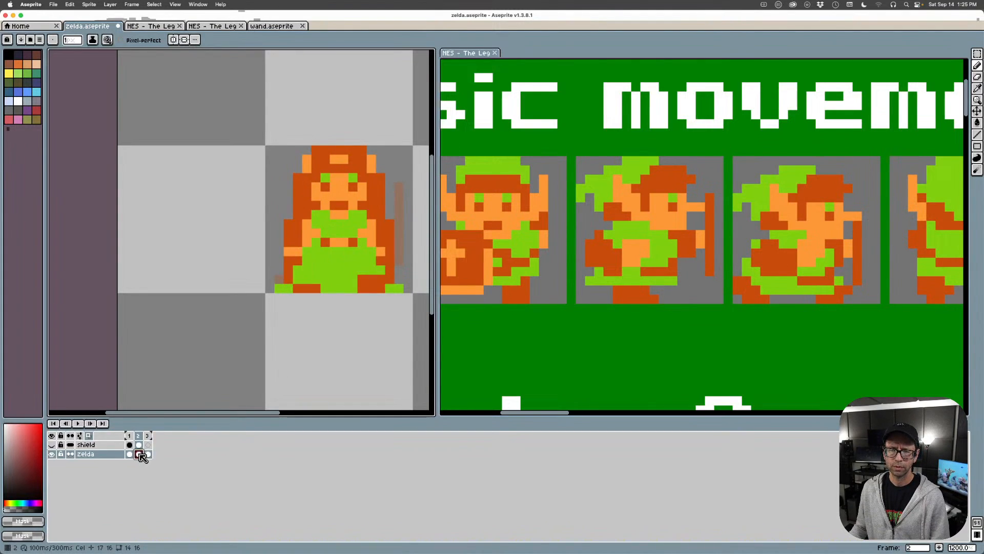
pyautogui.click(51, 444)
pyautogui.click(147, 454)
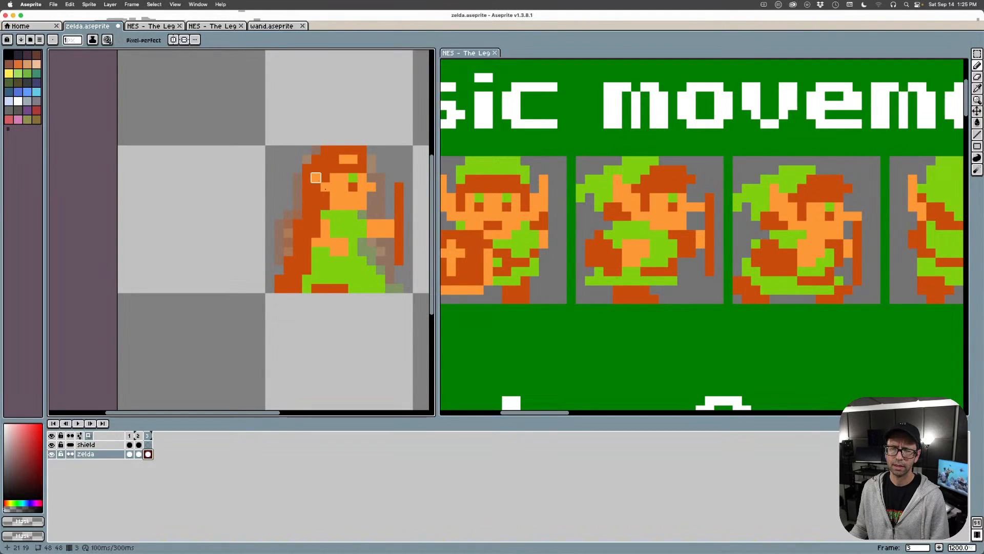
# Open the animation preview window and move it to the divide between the sprite and the reference sheet
pyautogui.scroll(-2, 325, 177)
pyautogui.scroll(1, 325, 177)
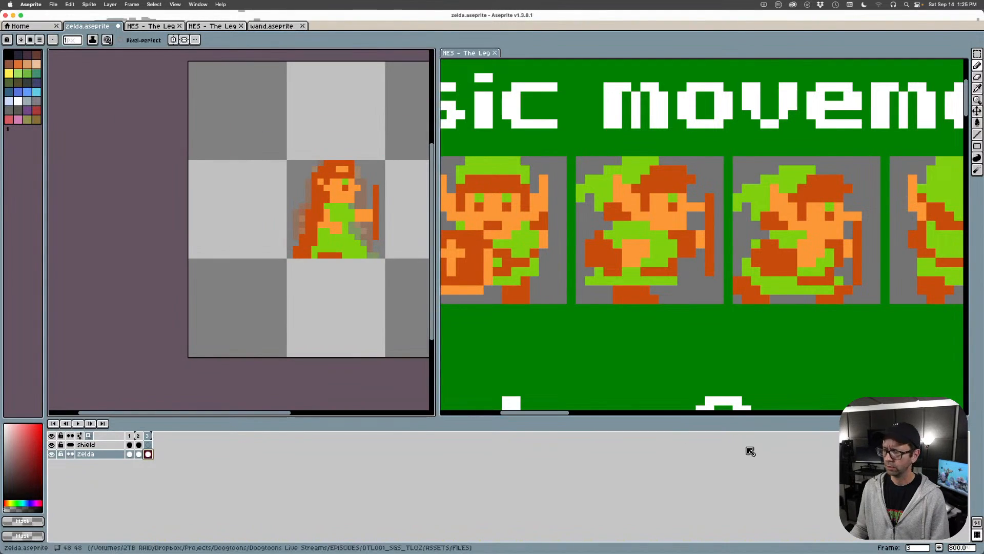
pyautogui.press('F7')
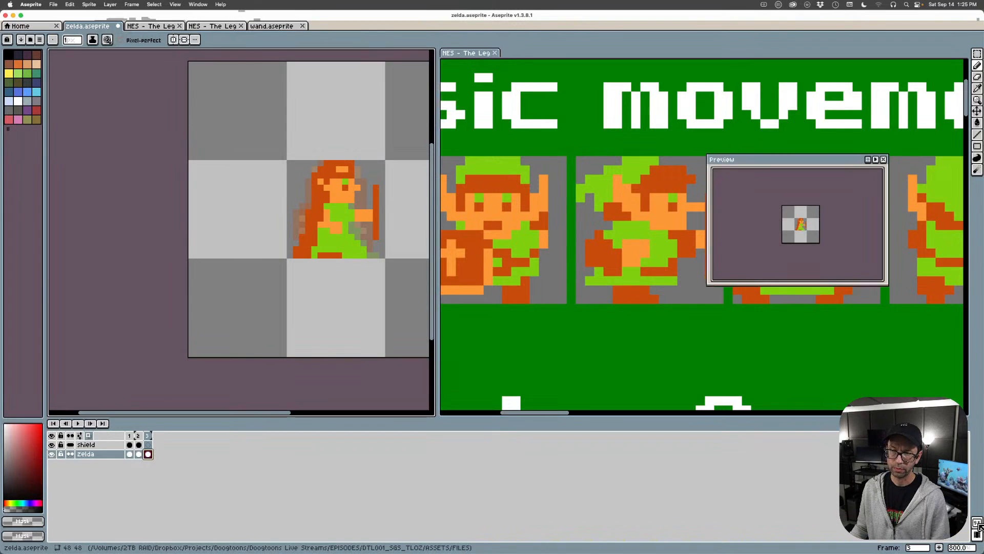
pyautogui.moveTo(807, 163); pyautogui.dragTo(481, 179)
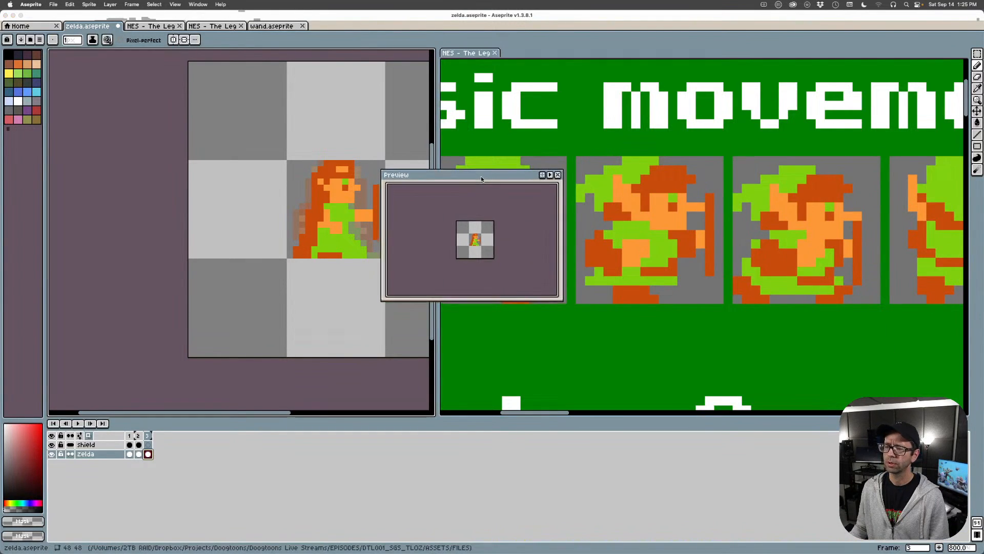
# Enlarge the sprite in the preview window, place the window over the reference sheet, and check frame 2 against frame 3
pyautogui.scroll(3, 474, 249)
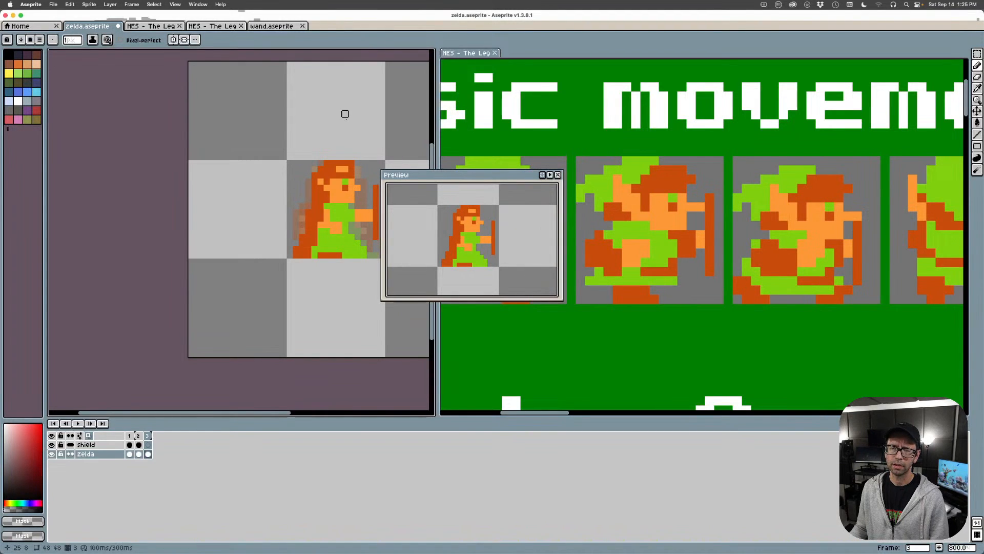
pyautogui.moveTo(472, 176); pyautogui.dragTo(622, 190)
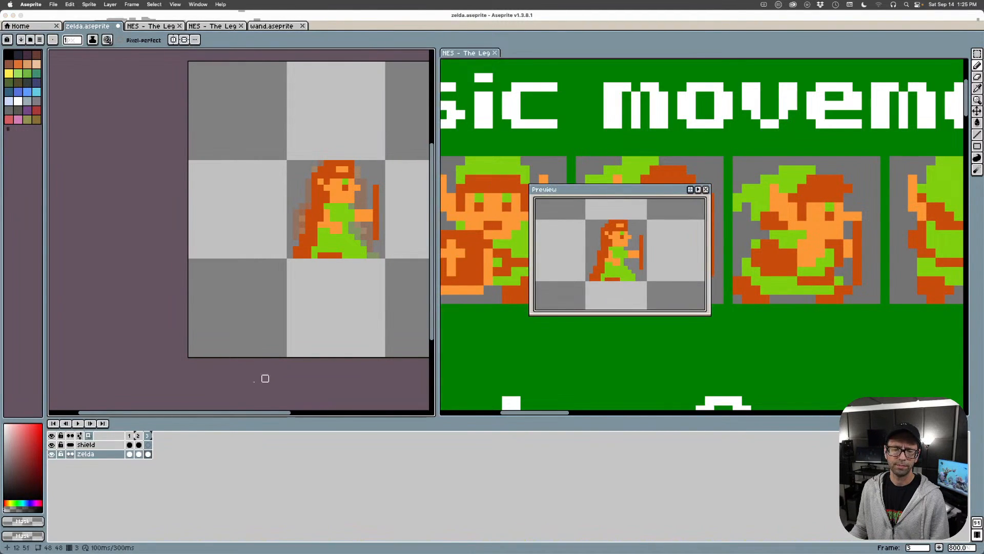
pyautogui.click(138, 454)
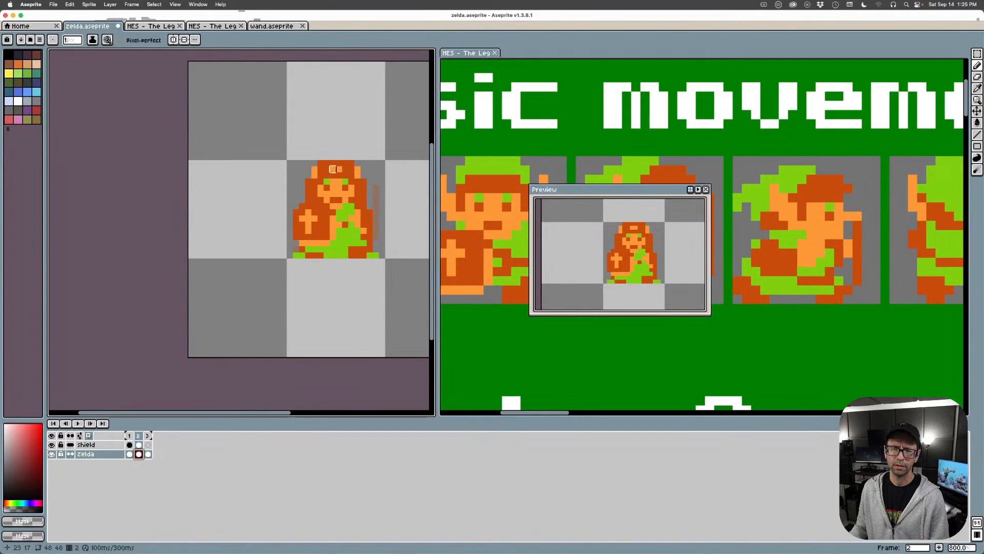
pyautogui.click(148, 454)
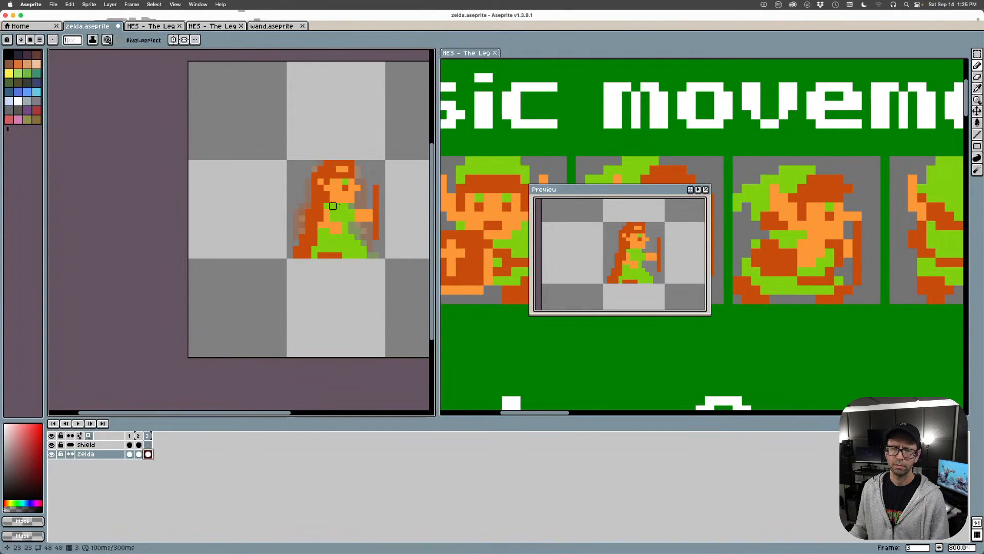
# Try breaking up the skin-coloured headband highlight with hair brown on frame 3, then restore its solid shape
pyautogui.keyDown('alt'); pyautogui.click(330, 164); pyautogui.keyUp('alt')
pyautogui.click(319, 260)
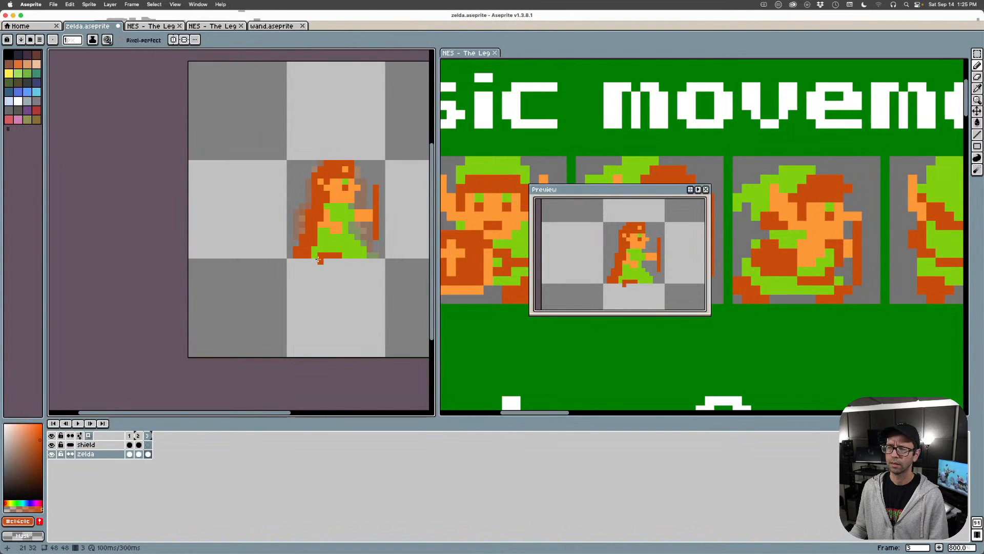
pyautogui.hotkey('ctrl', 'z')
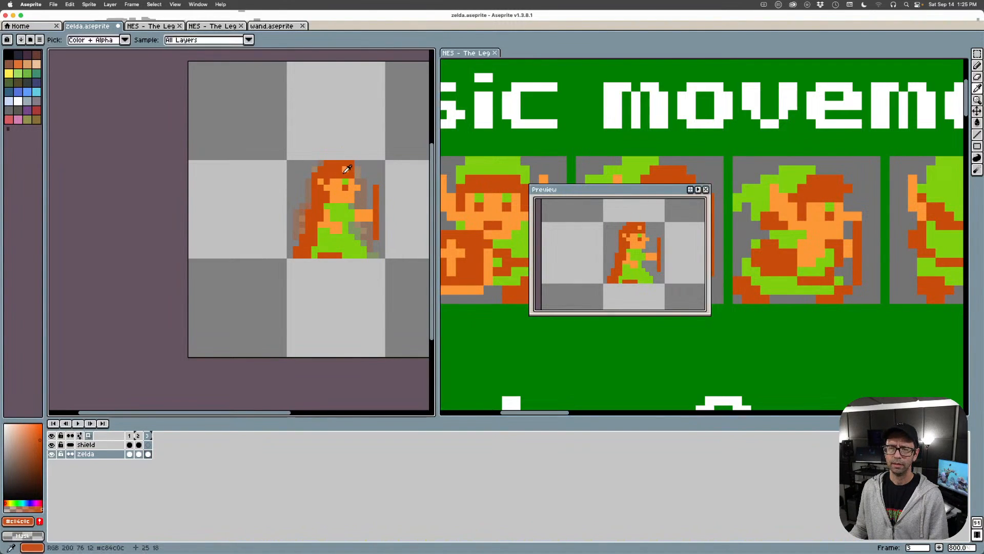
pyautogui.keyDown('alt'); pyautogui.click(347, 168); pyautogui.keyUp('alt')
pyautogui.click(334, 168)
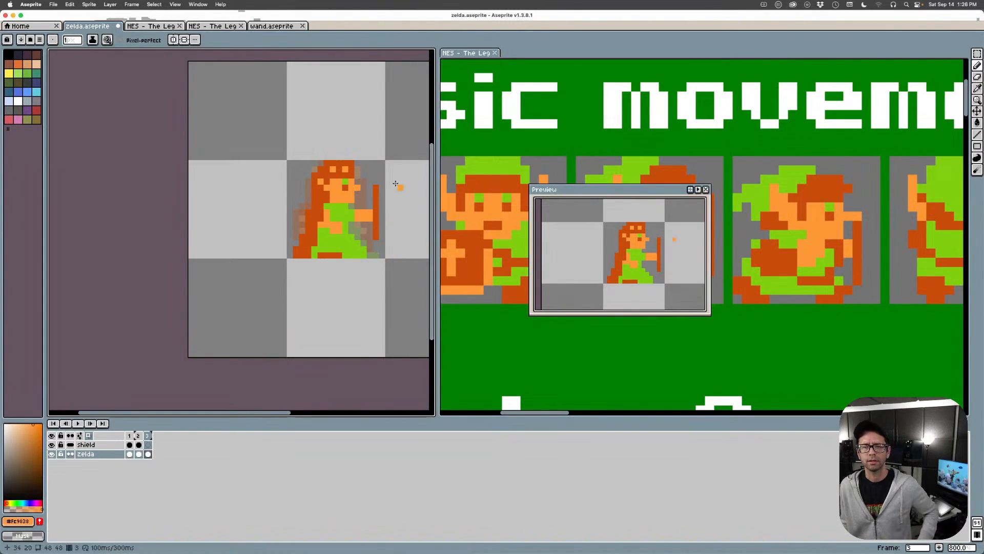
pyautogui.press('i')
pyautogui.click(335, 161)
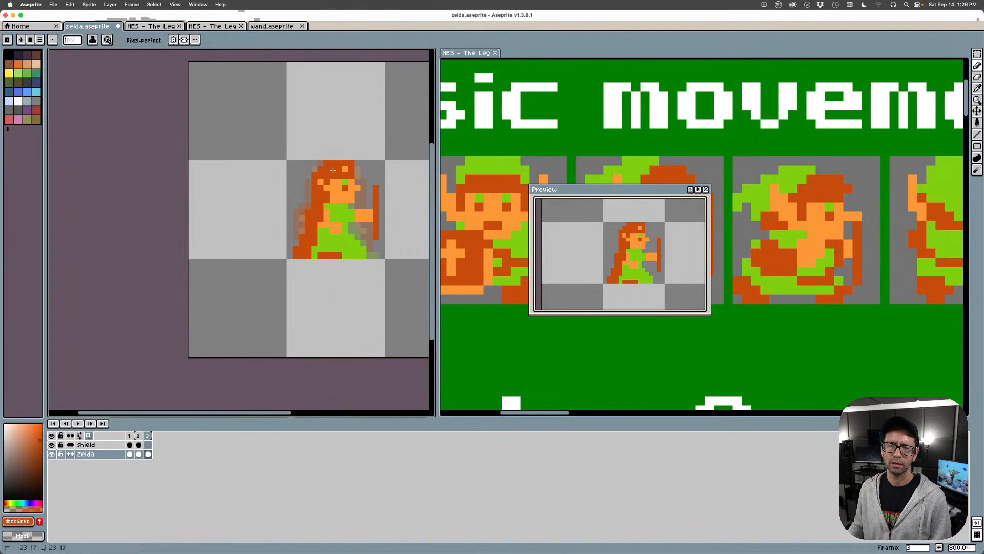
pyautogui.click(346, 168)
pyautogui.press('b')
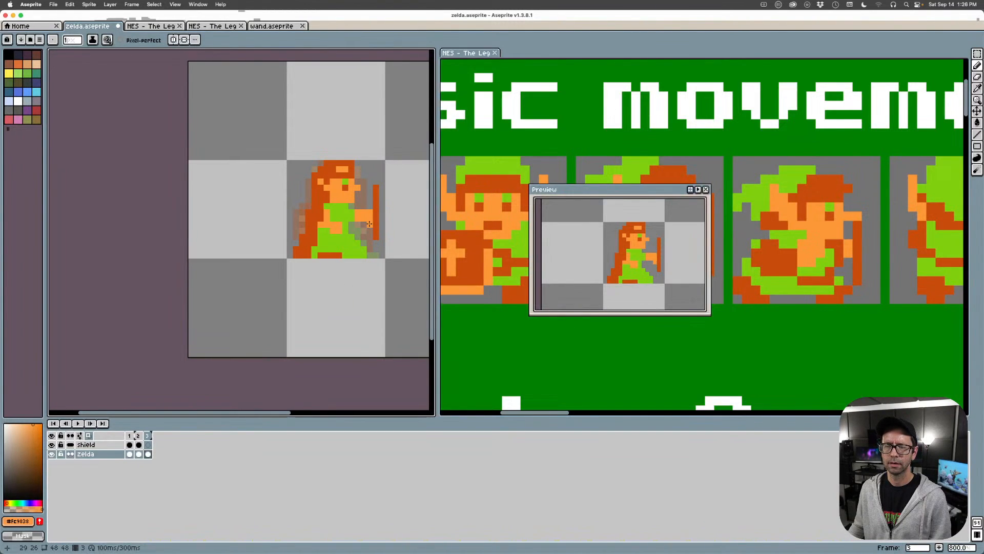
# Compare the front view on frame 2 with the side view on frame 3 repeatedly and save the file
pyautogui.click(139, 454)
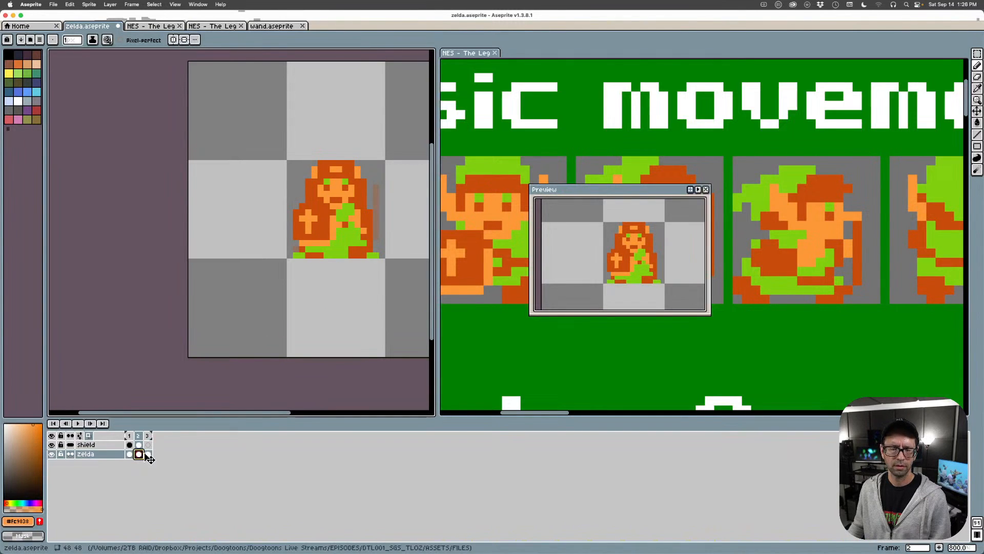
pyautogui.click(148, 454)
pyautogui.click(140, 454)
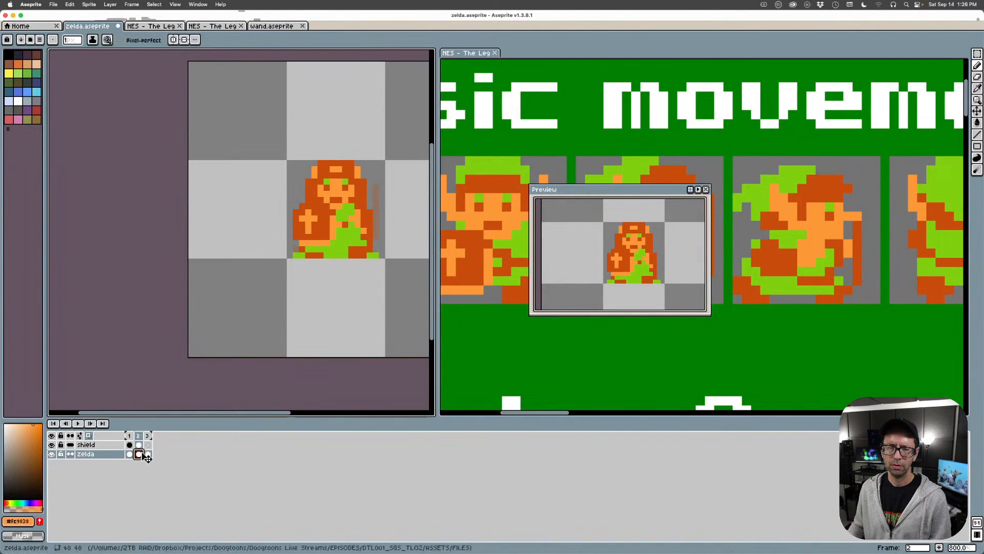
pyautogui.click(148, 454)
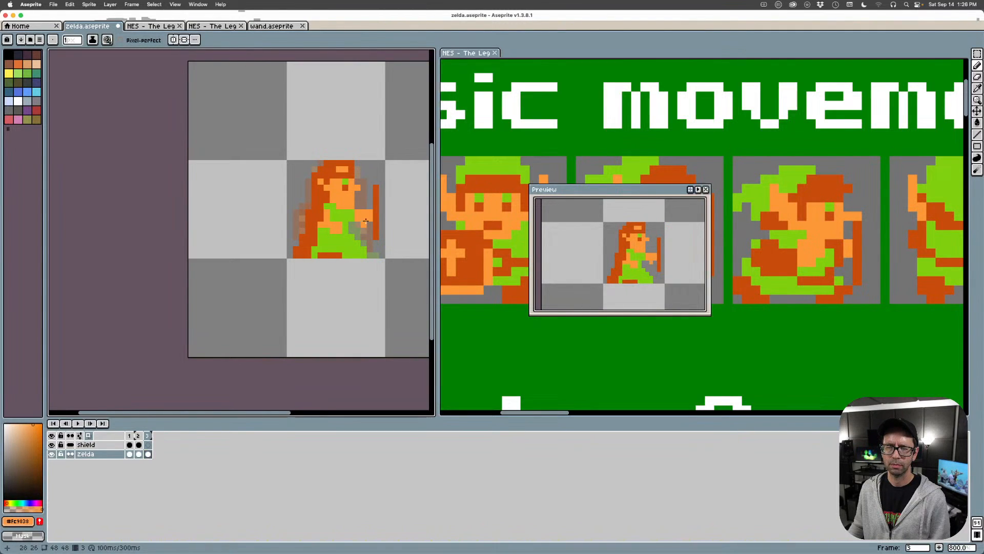
pyautogui.press('i')
pyautogui.press('b')
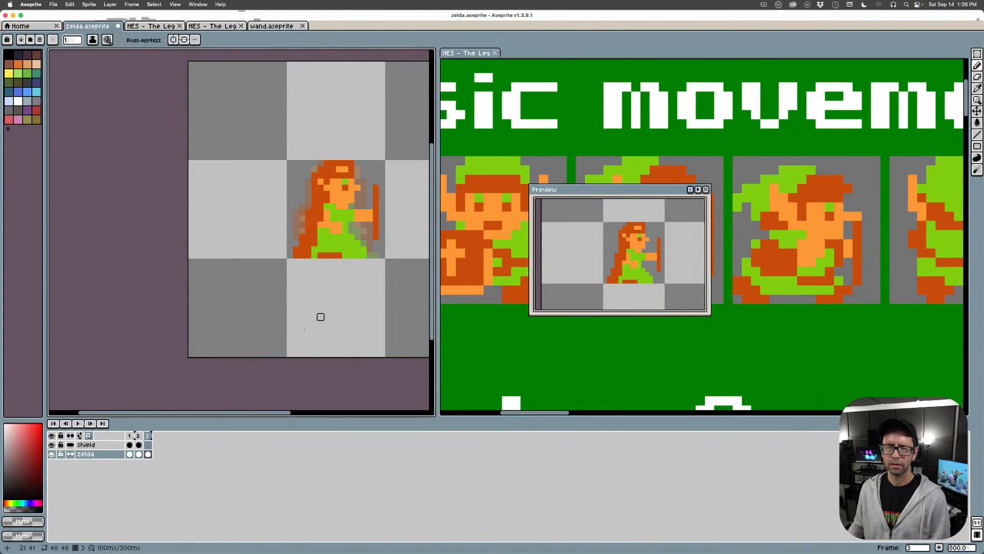
pyautogui.click(139, 454)
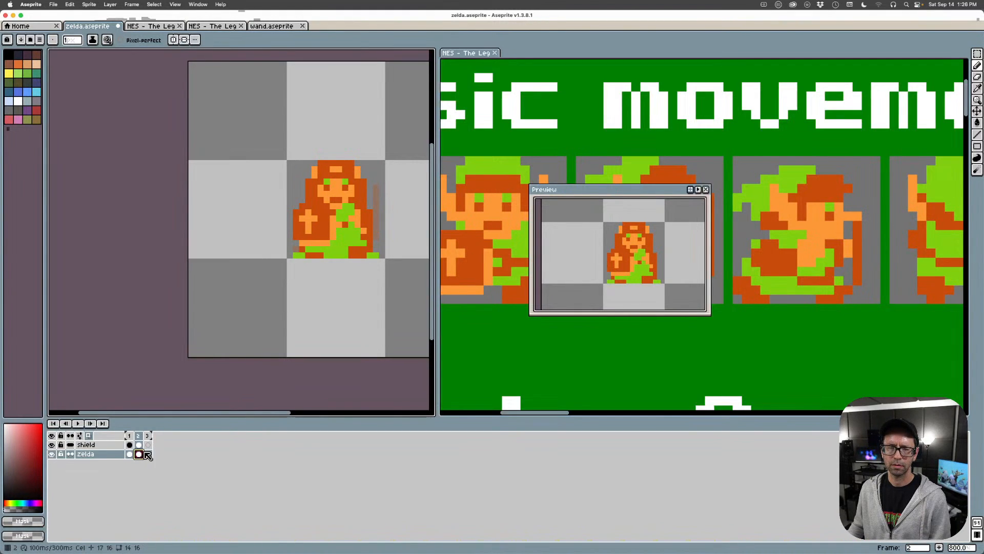
pyautogui.click(148, 454)
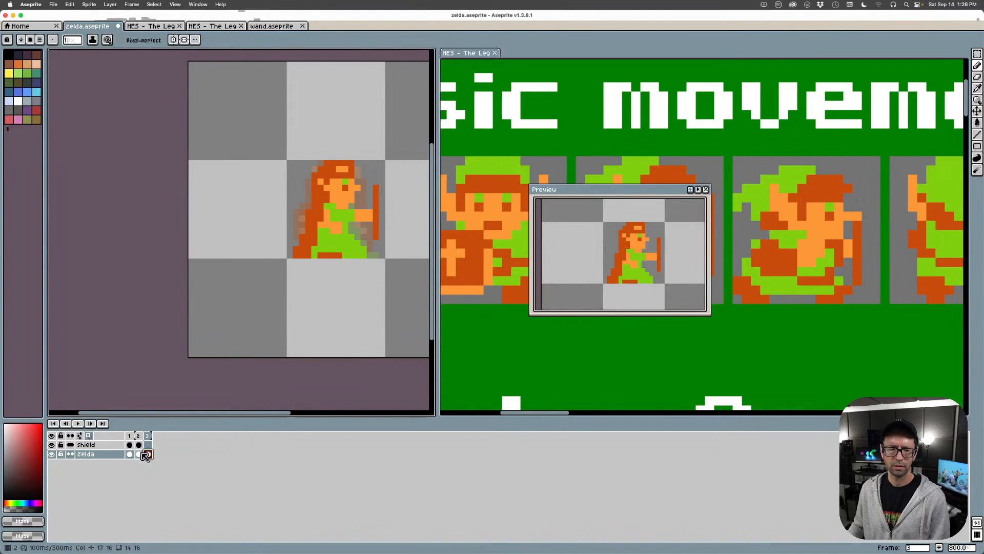
pyautogui.click(137, 454)
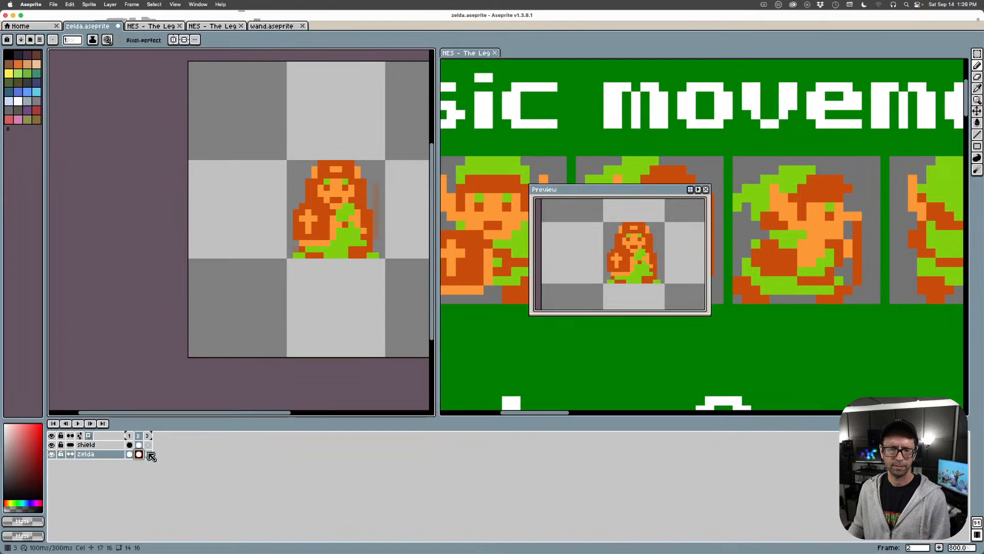
pyautogui.click(149, 454)
pyautogui.press('super+s')
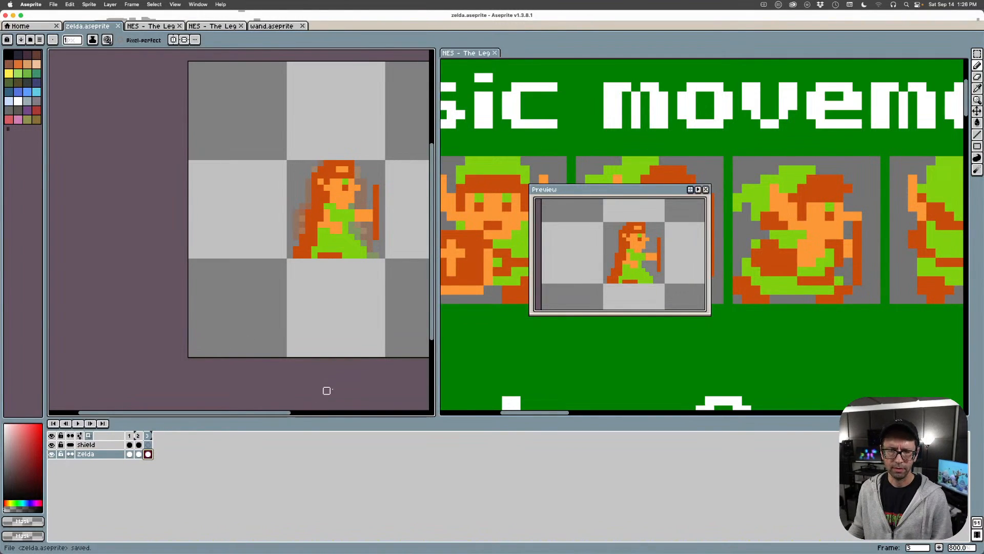
# Place the preview window below Link's reference sprites and shift the side-view shield one pixel toward the body on frame 3
pyautogui.moveTo(634, 195); pyautogui.dragTo(705, 321)
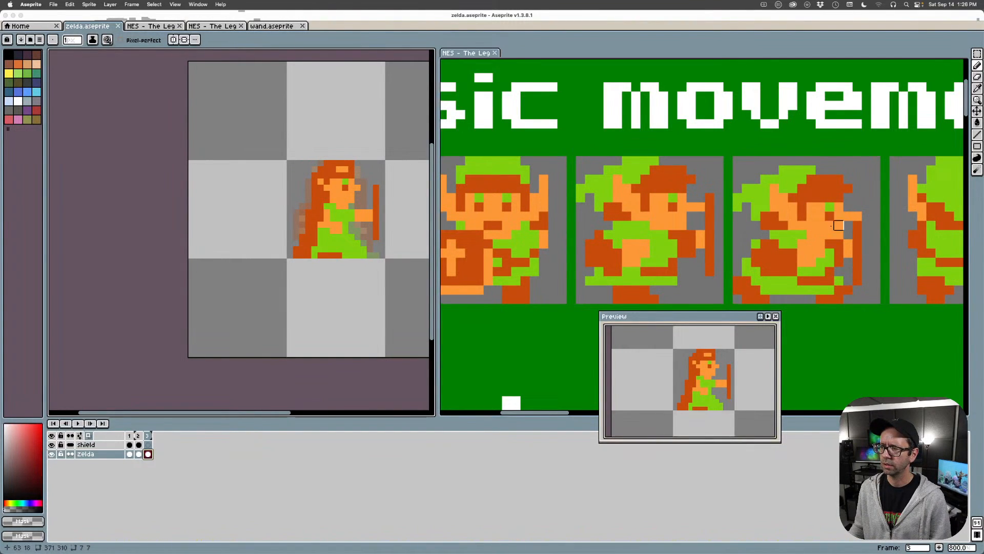
pyautogui.click(978, 54)
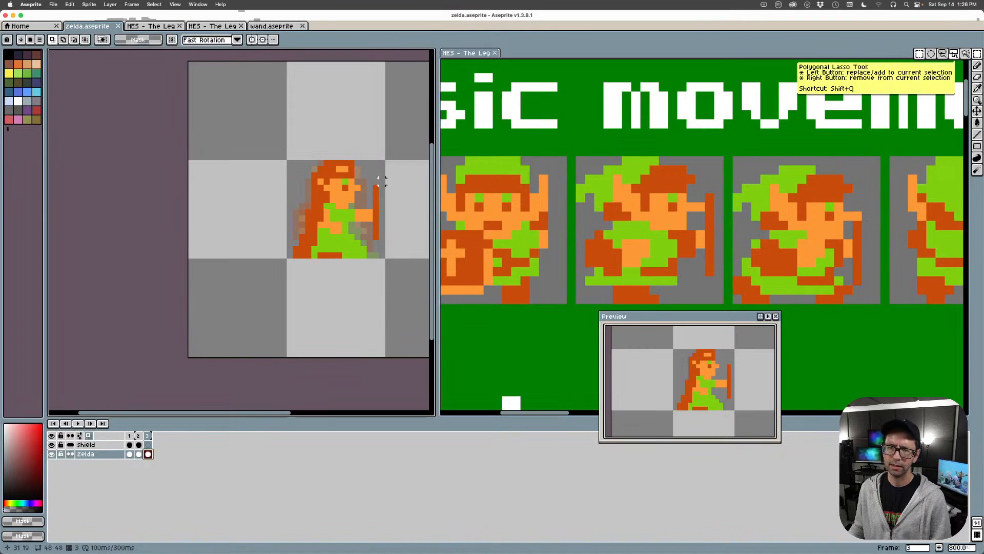
pyautogui.moveTo(383, 173); pyautogui.dragTo(367, 222)
pyautogui.click(395, 218)
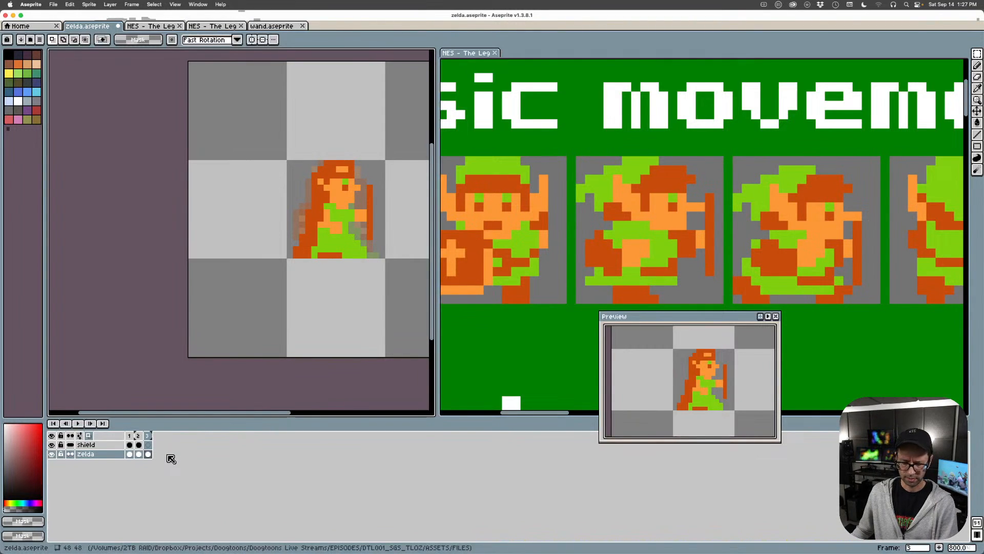
# Duplicate the side view into a new frame 4 and select its cel on the zelda layer
pyautogui.hotkey('alt', 'n')
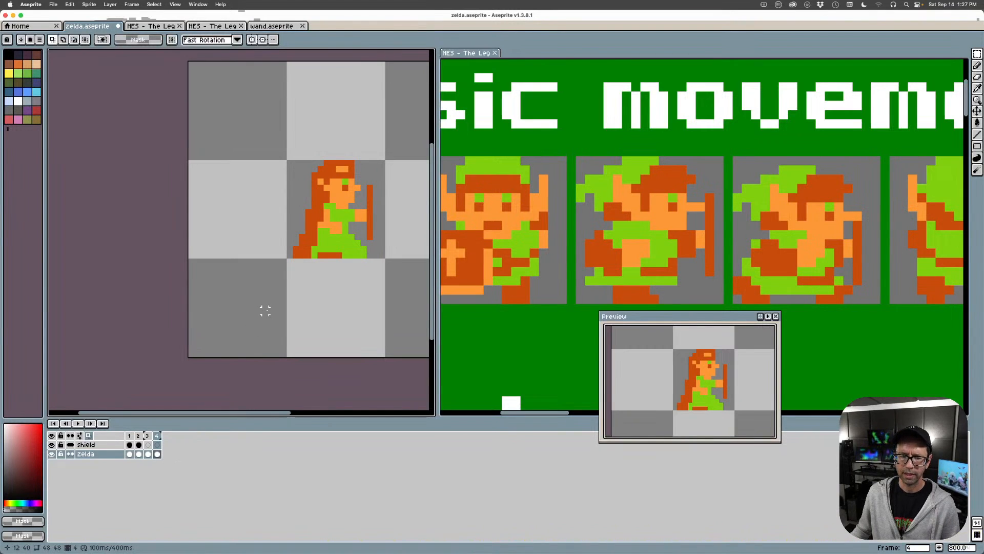
pyautogui.scroll(3, 342, 189)
pyautogui.scroll(-1, 329, 262)
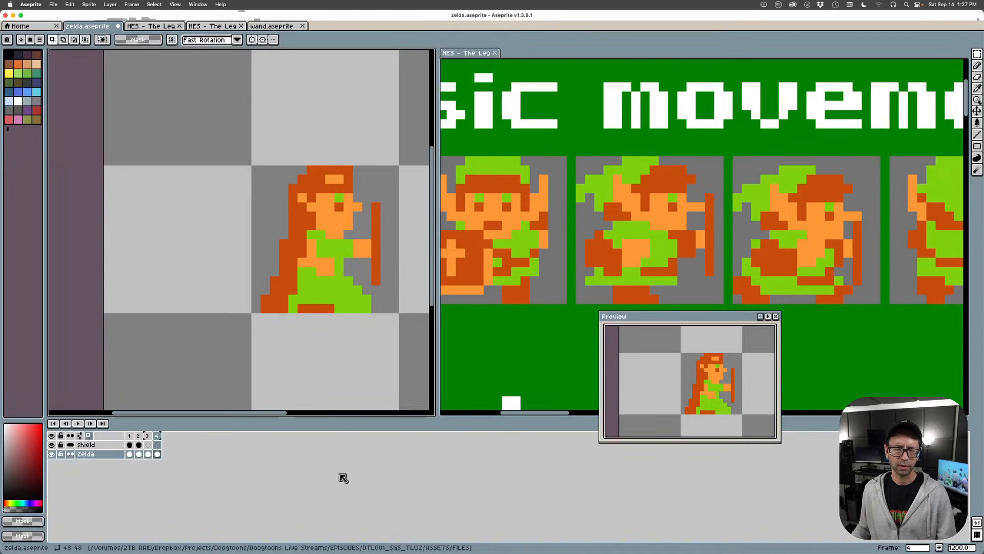
pyautogui.click(157, 454)
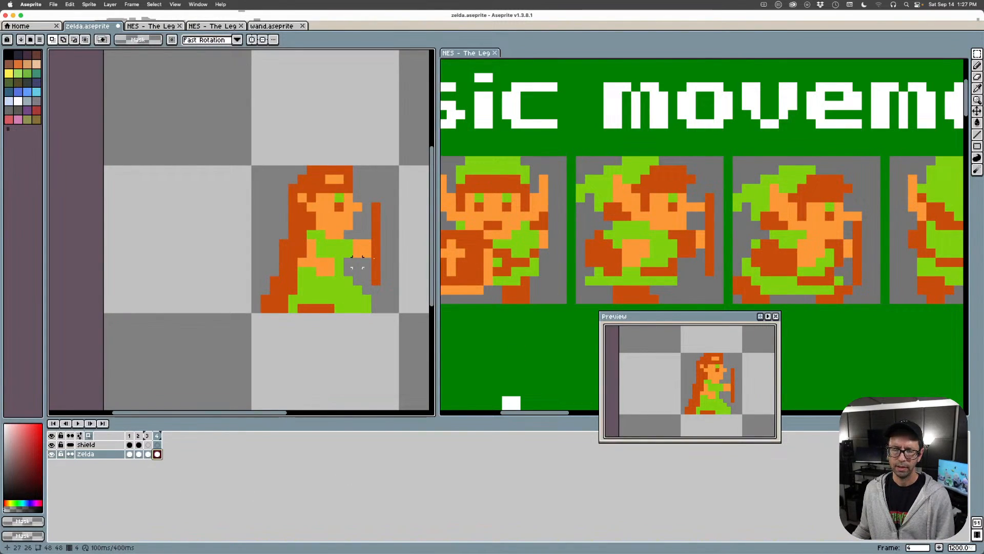
# Paint brown feet apart at the back and front of the frame 4 hem with dress green between, comparing against frame 3
pyautogui.click(977, 66)
pyautogui.moveTo(336, 305)
pyautogui.mouseDown()
pyautogui.moveTo(302, 308)
pyautogui.moveTo(357, 299)
pyautogui.moveTo(330, 308)
pyautogui.mouseUp()
pyautogui.keyDown('alt'); pyautogui.click(358, 299); pyautogui.keyUp('alt')
pyautogui.moveTo(312, 308)
pyautogui.mouseDown()
pyautogui.moveTo(294, 307)
pyautogui.moveTo(371, 308)
pyautogui.moveTo(376, 299)
pyautogui.mouseUp()
pyautogui.click(321, 309)
pyautogui.keyDown('alt'); pyautogui.click(296, 284); pyautogui.keyUp('alt')
pyautogui.keyDown('alt'); pyautogui.click(388, 301); pyautogui.keyUp('alt')
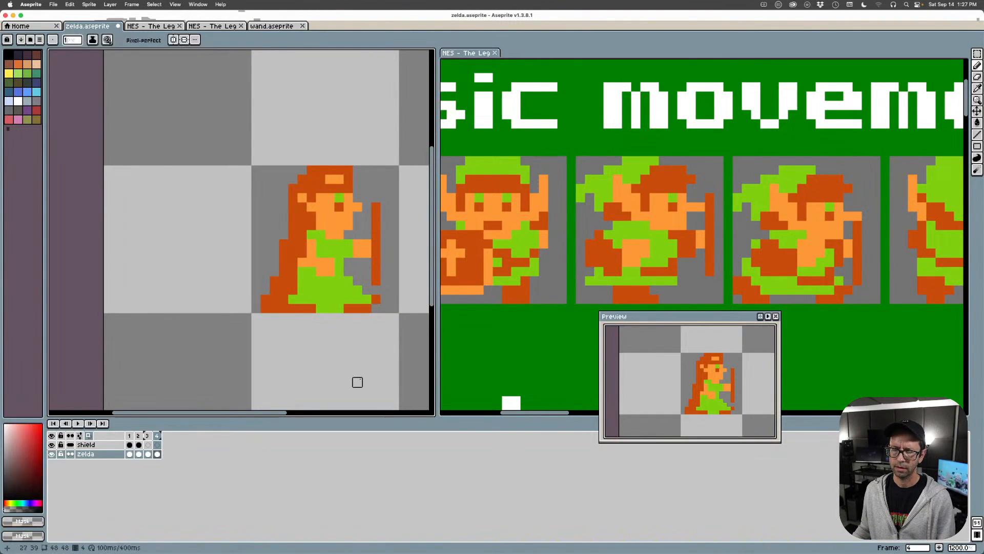
pyautogui.keyDown('alt'); pyautogui.click(359, 308); pyautogui.keyUp('alt')
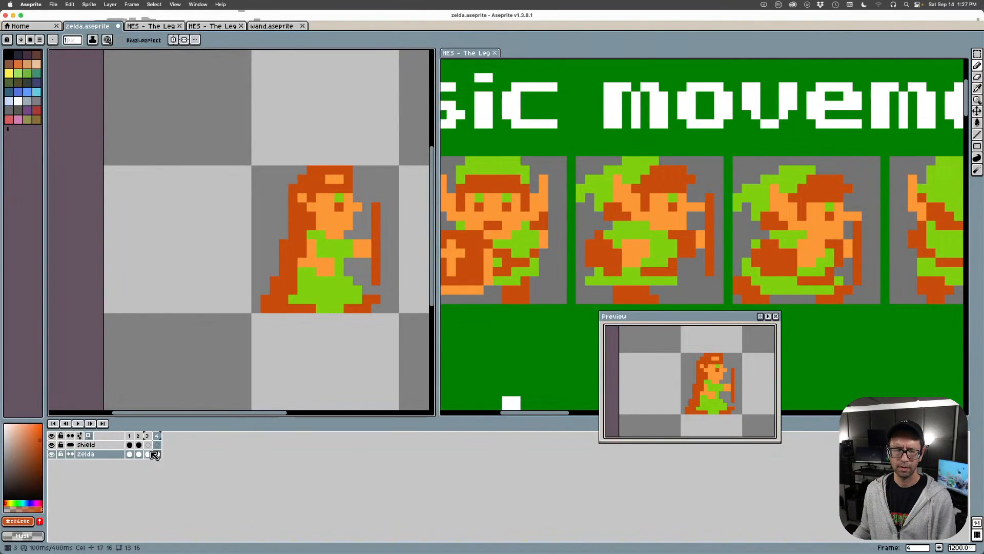
pyautogui.click(151, 454)
pyautogui.click(157, 453)
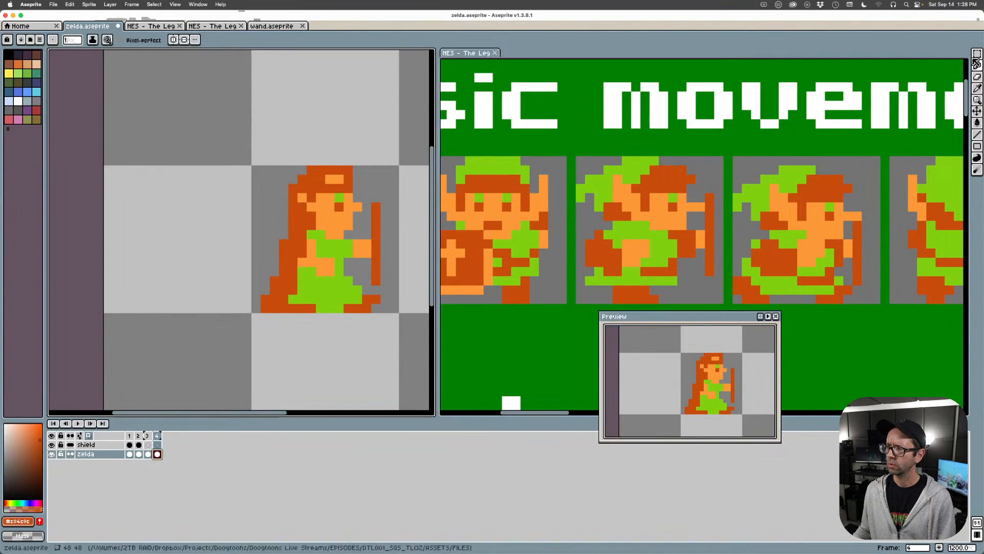
# Select the figure above the hem with the shield on frame 4, shift it one pixel down, and compare with frame 3
pyautogui.press('m')
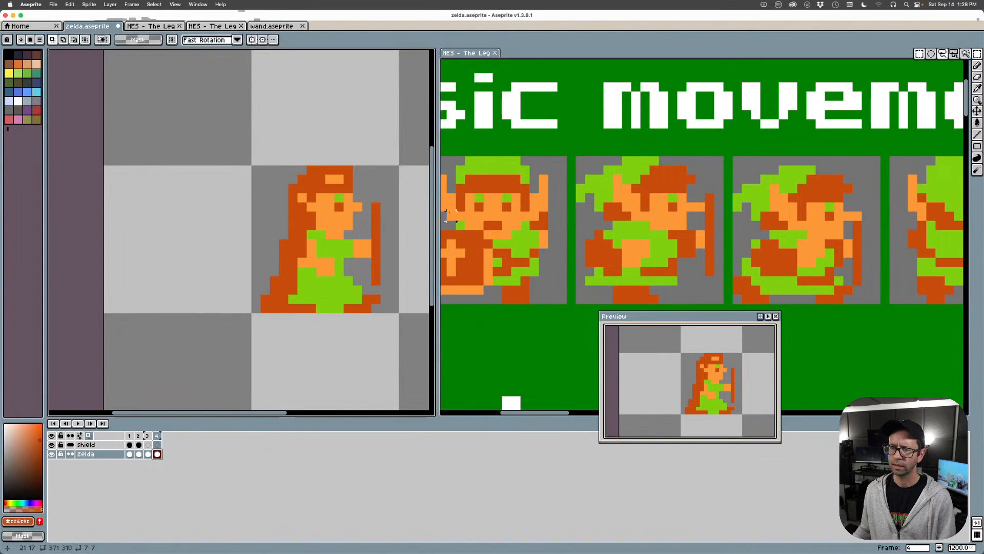
pyautogui.moveTo(394, 151); pyautogui.dragTo(267, 286)
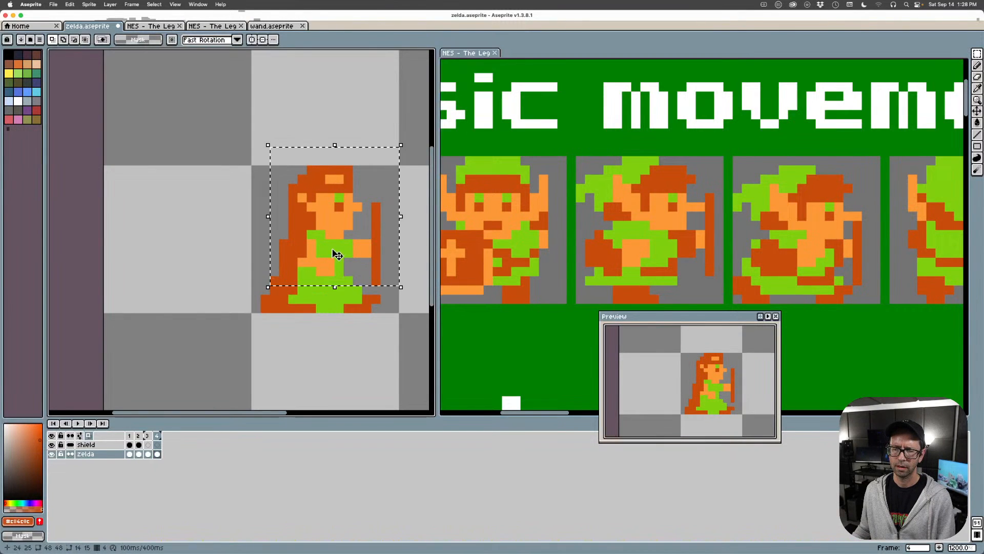
pyautogui.click(336, 241)
pyautogui.moveTo(333, 237); pyautogui.dragTo(333, 242)
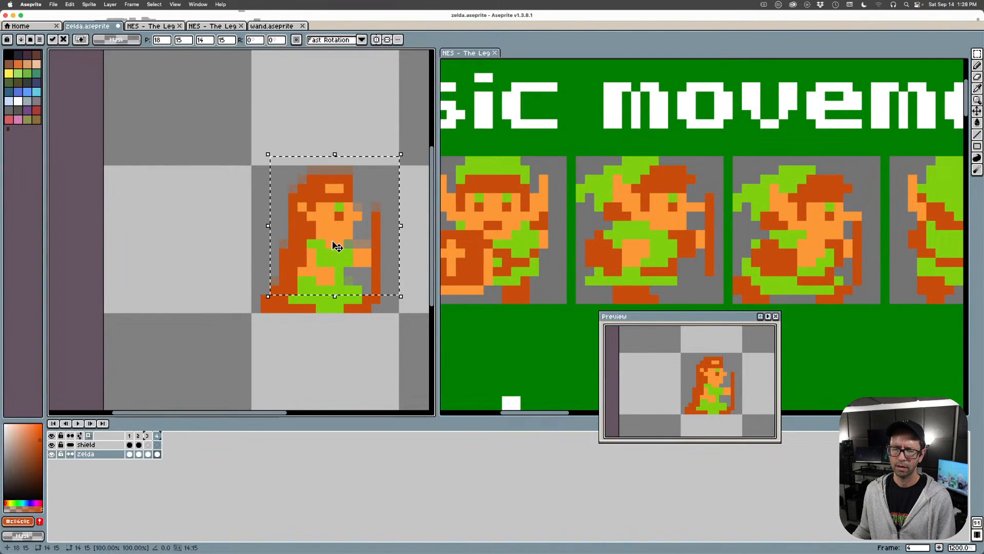
pyautogui.click(157, 455)
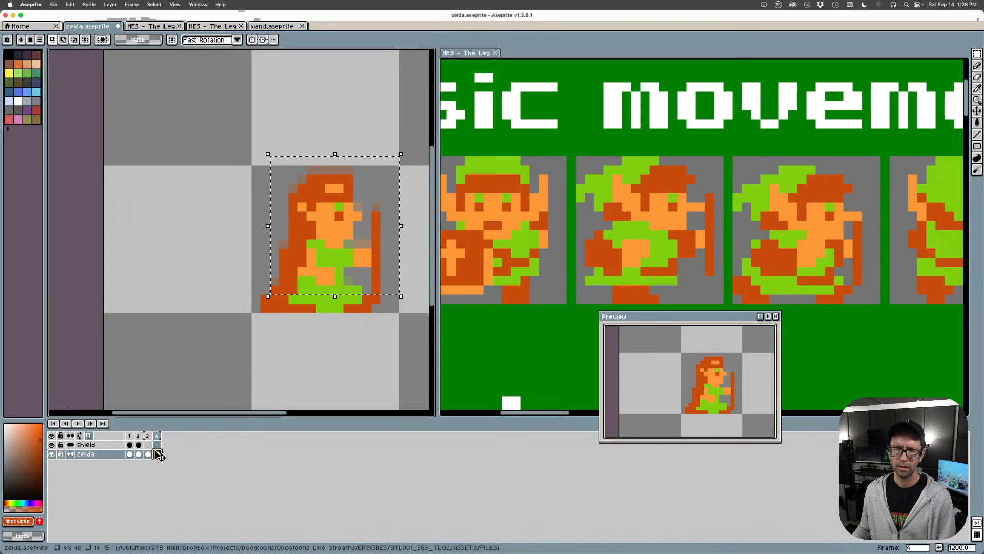
pyautogui.click(148, 454)
pyautogui.click(158, 454)
pyautogui.click(404, 363)
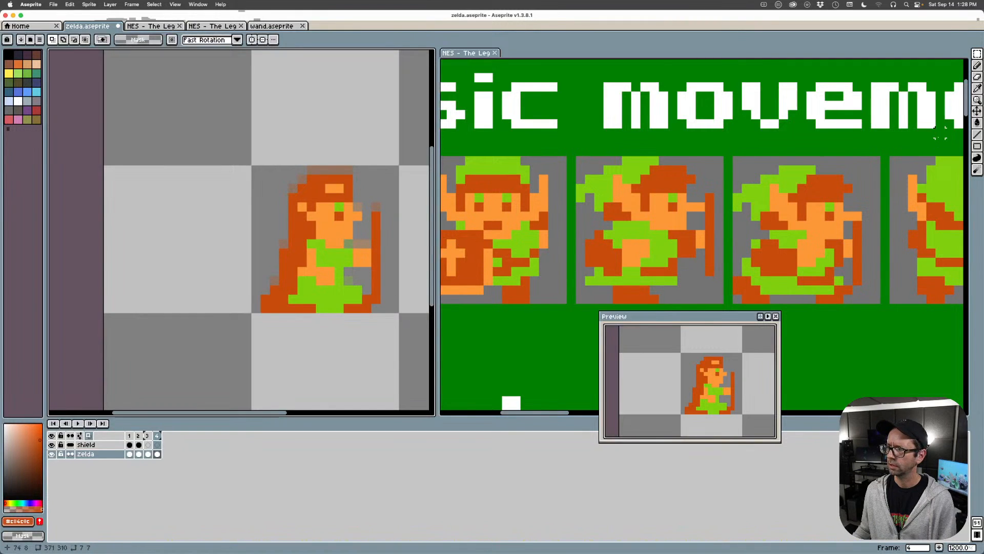
# Erase the outer pixels of the front foot on frame 4 to shorten it beneath the shield
pyautogui.click(978, 77)
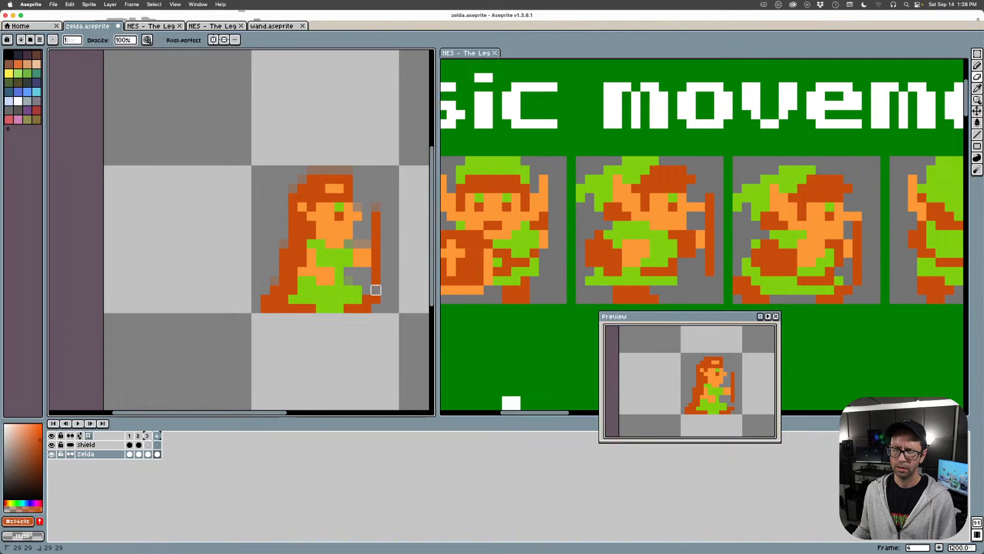
pyautogui.click(376, 299)
pyautogui.press('super+z')
pyautogui.click(375, 299)
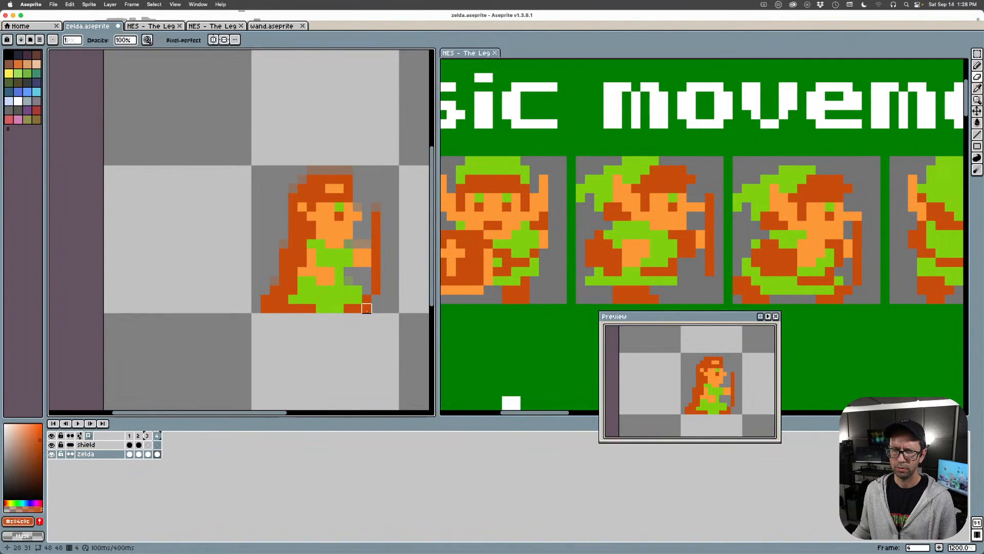
pyautogui.click(366, 300)
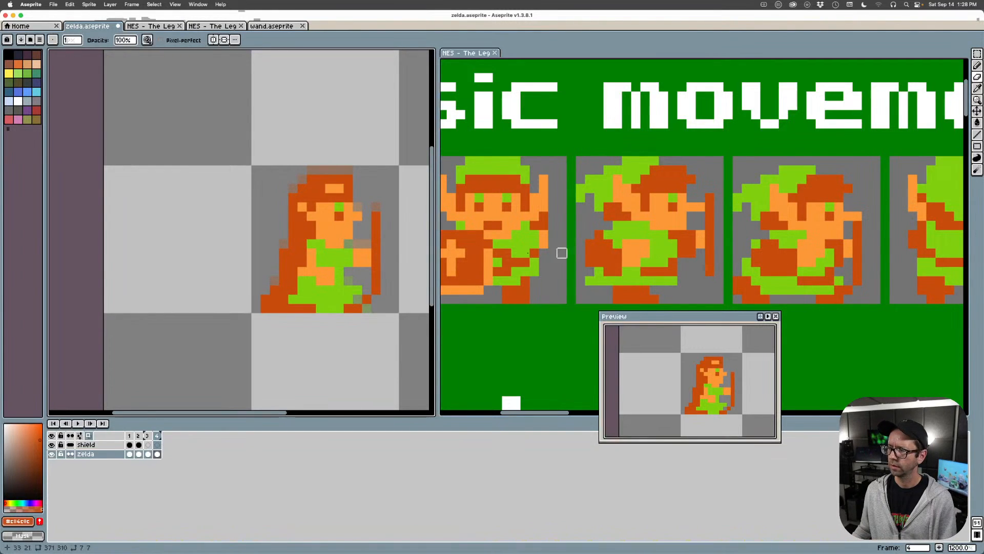
pyautogui.click(157, 454)
pyautogui.press('i')
pyautogui.press('b')
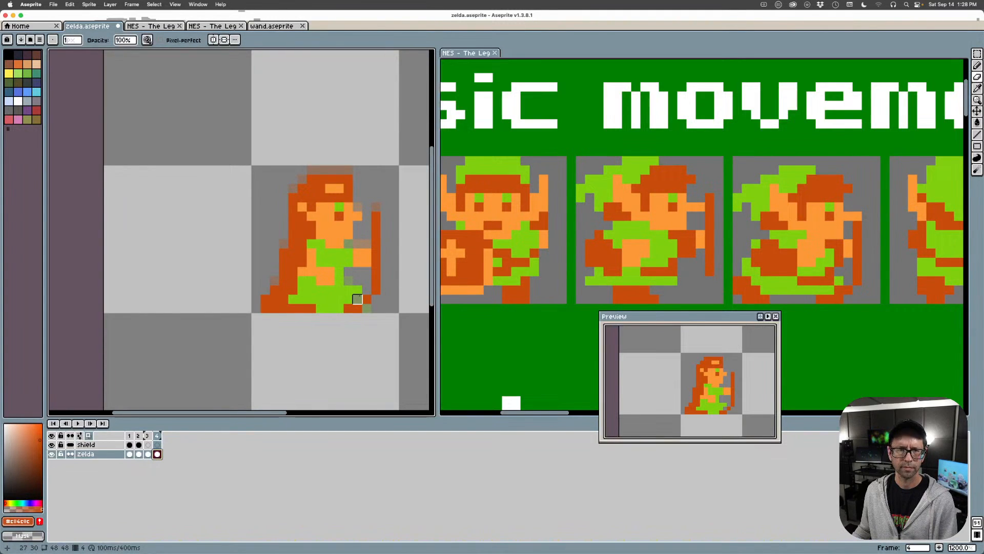
# Widen the brown front foot inward by one pixel along the bottom row of frame 4
pyautogui.press('i')
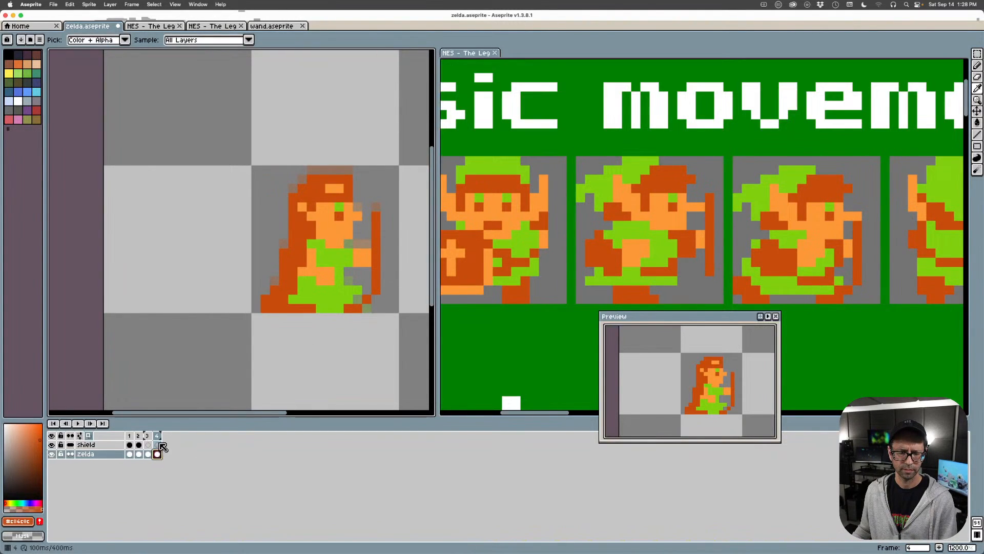
pyautogui.press('b')
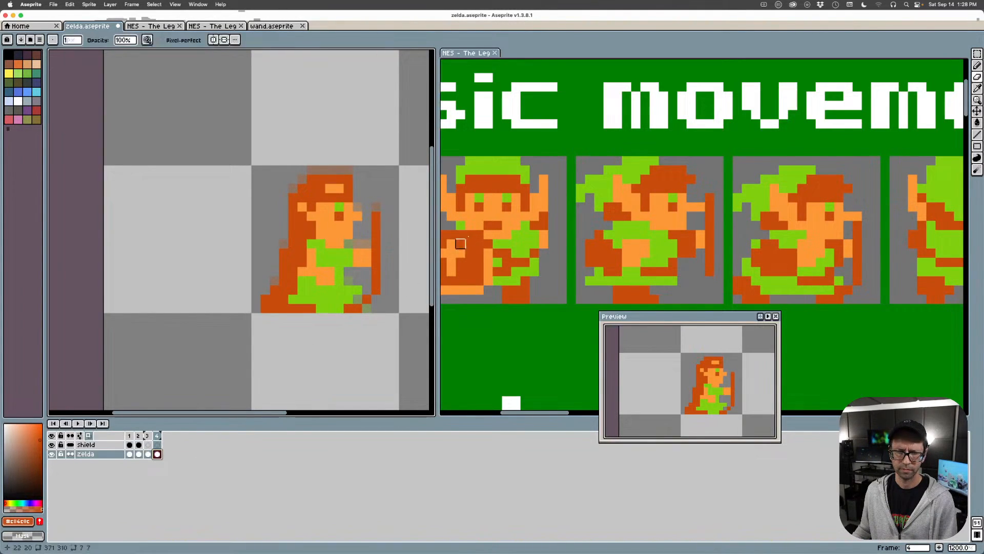
pyautogui.click(977, 65)
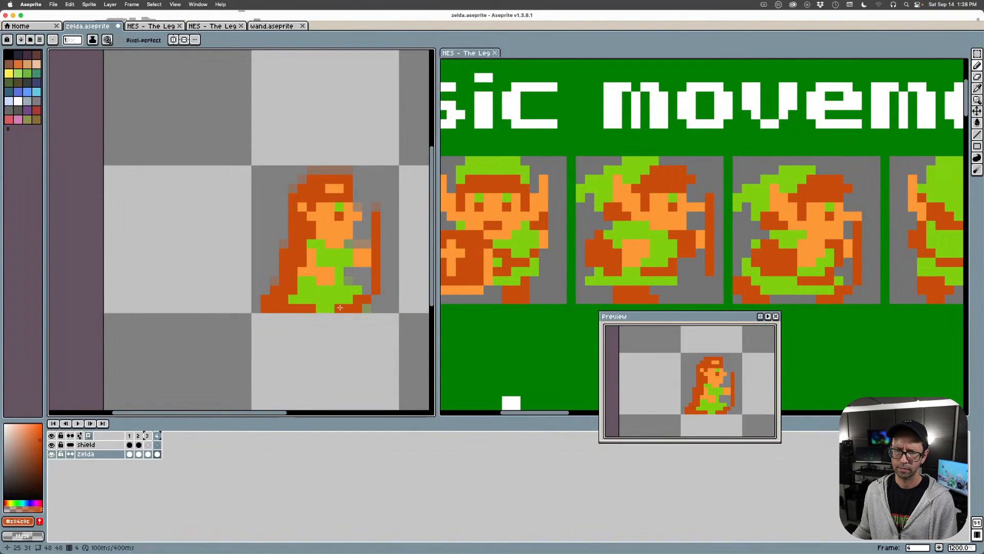
pyautogui.press('i')
pyautogui.press('b')
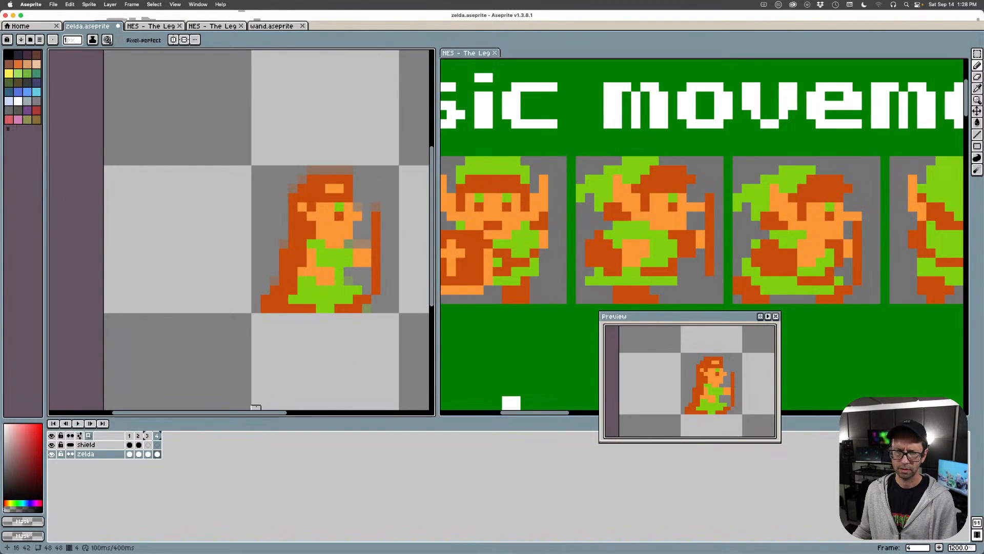
# Set frames 3 and 4 as a loop section and play the side walk
pyautogui.moveTo(150, 440); pyautogui.dragTo(157, 437)
pyautogui.rightClick(156, 436)
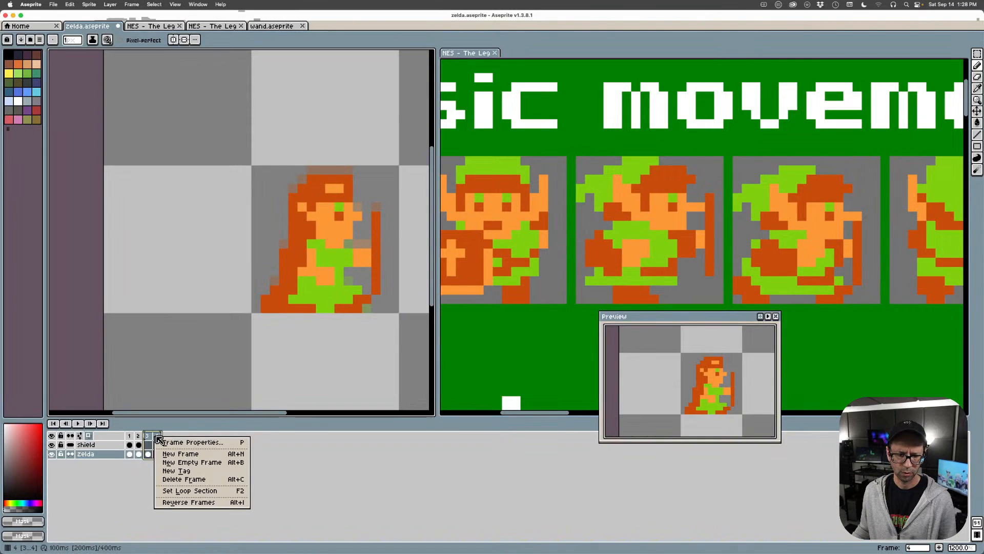
pyautogui.click(186, 489)
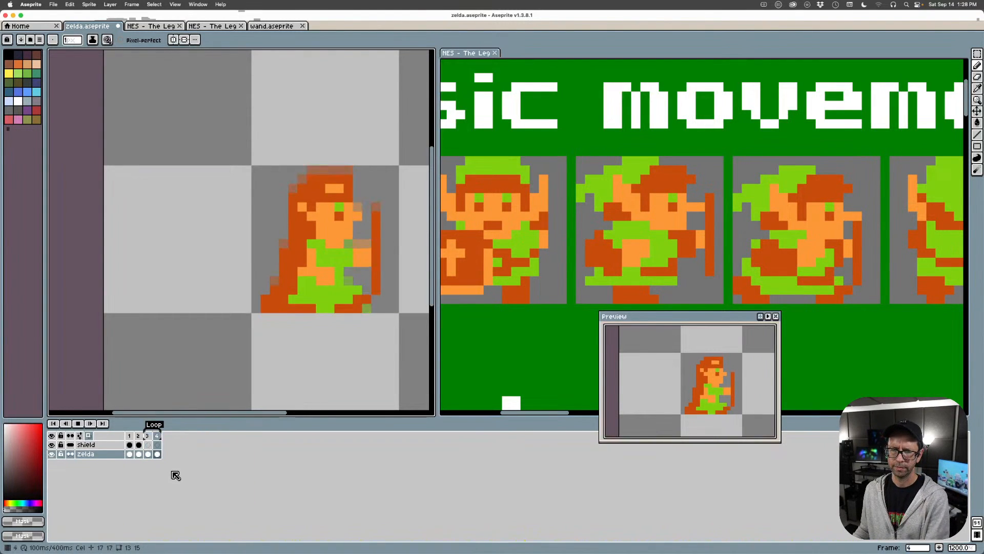
pyautogui.press('Return')
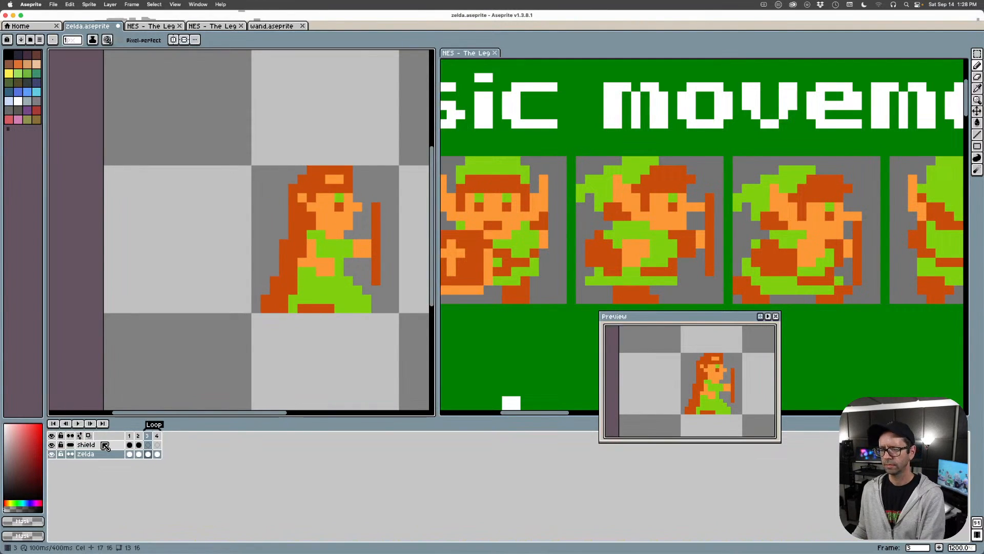
pyautogui.press('Return')
# Try erasing the front bottom corner of the frame 3 hem, undo it, and replay the loop
pyautogui.press('i')
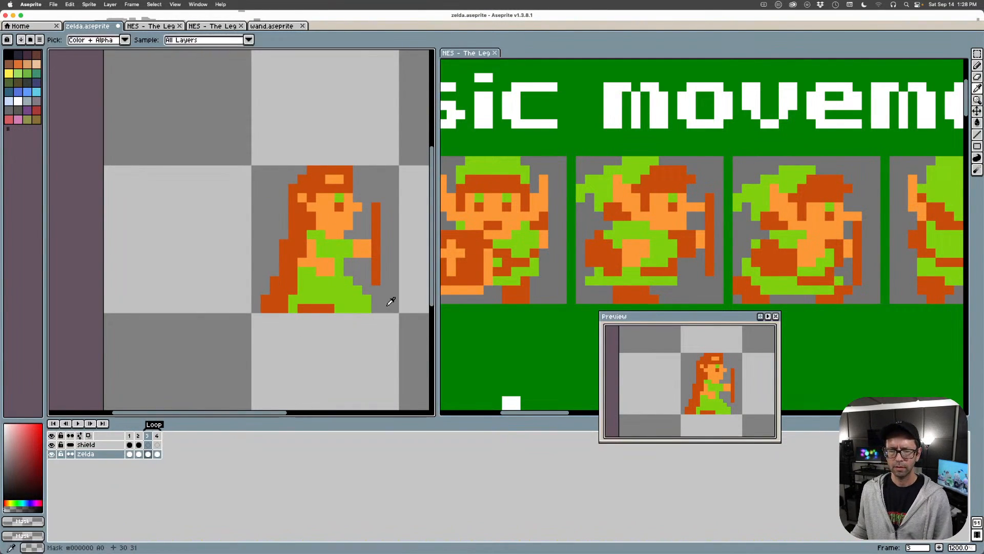
pyautogui.press('b')
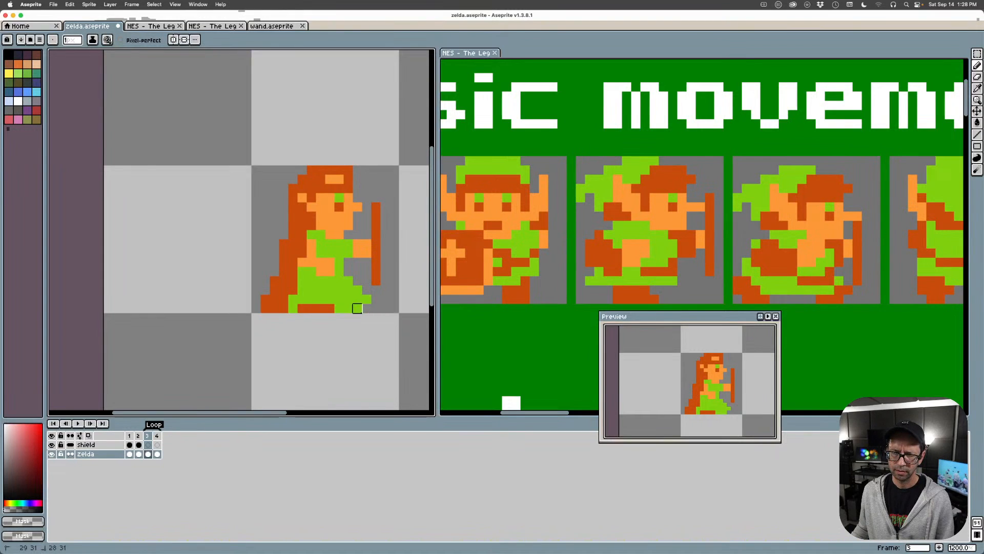
pyautogui.press('super+z')
pyautogui.press('Return')
pyautogui.press('Return')
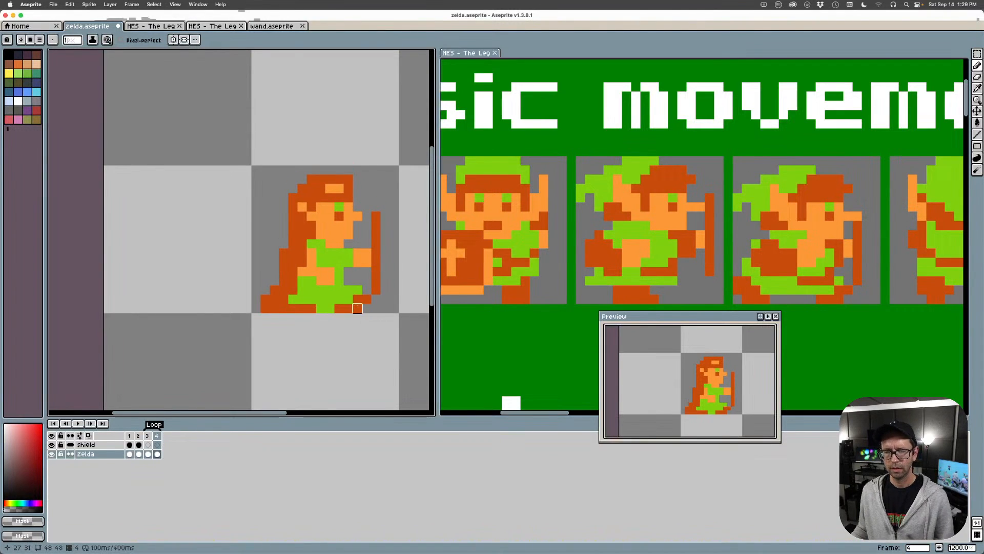
# Try brown pixels at the front edge of the frame 4 hem, repaint them green, and play the loop
pyautogui.keyDown('alt'); pyautogui.click(353, 288); pyautogui.keyUp('alt')
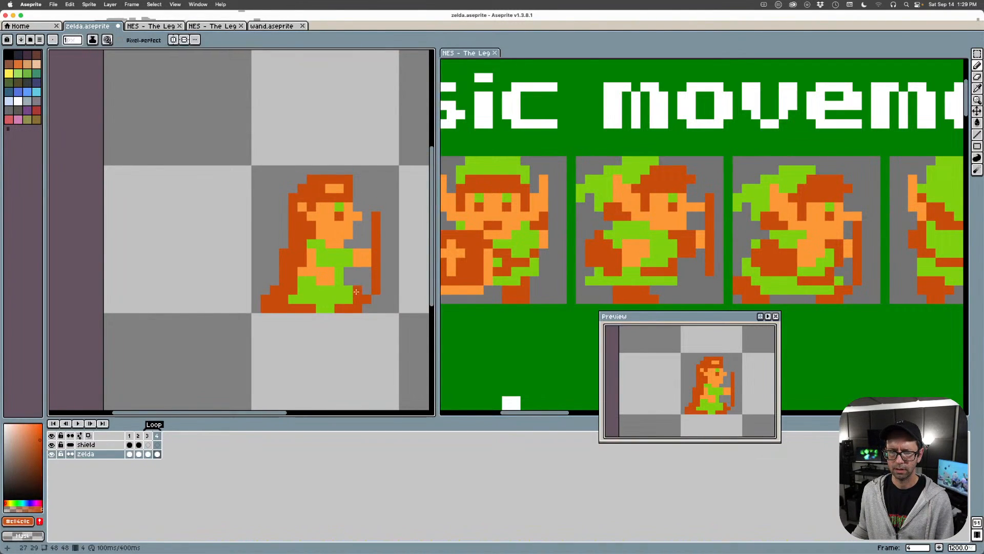
pyautogui.keyDown('alt'); pyautogui.click(353, 288); pyautogui.keyUp('alt')
pyautogui.press('Return')
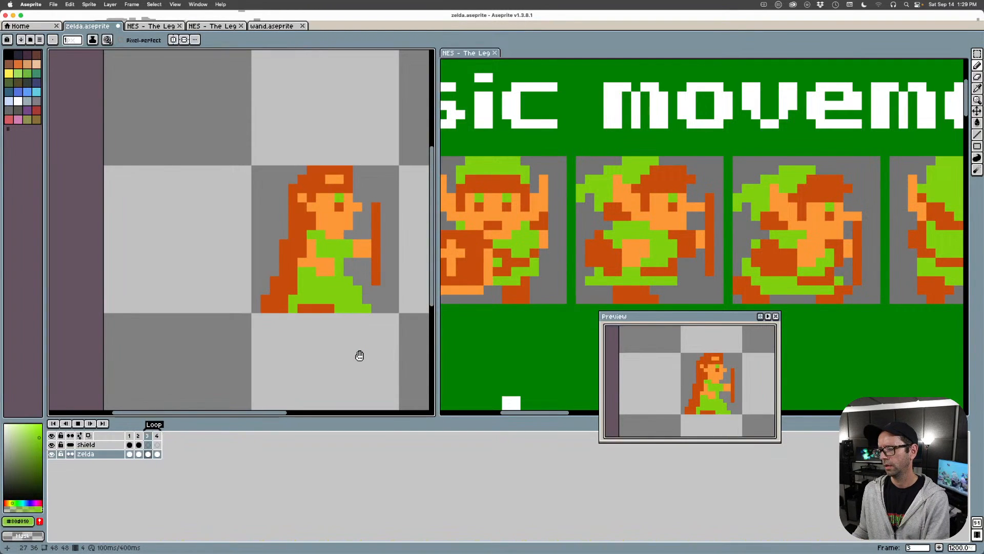
pyautogui.press('Return')
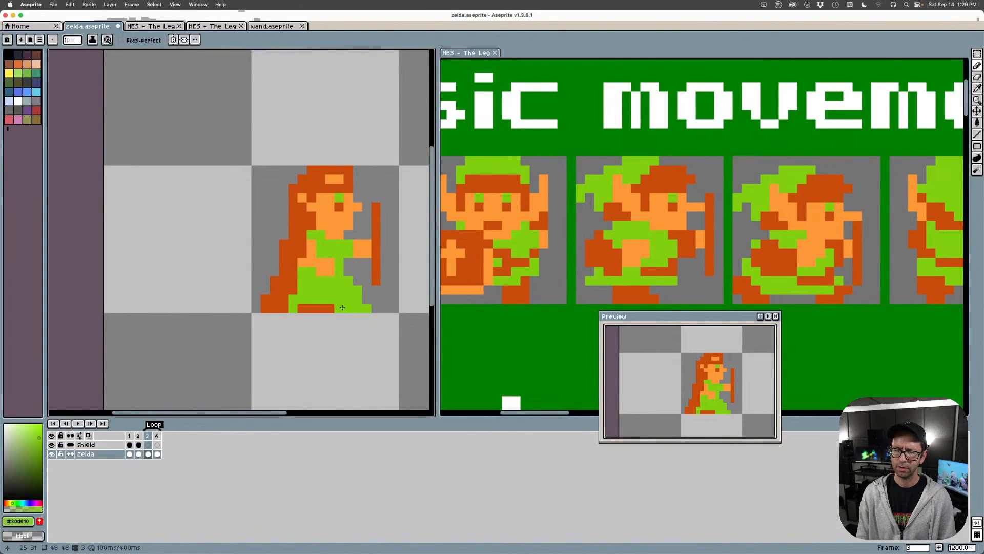
pyautogui.press('Right')
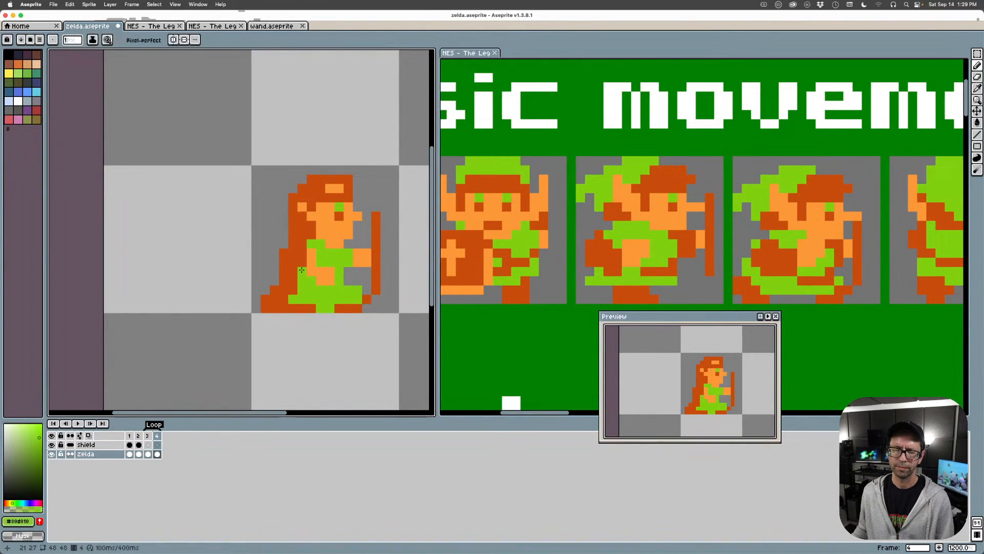
# Reshape the peach arm across the waist on frame 4, fill dress green above it, and compare with frame 3
pyautogui.keyDown('alt'); pyautogui.click(334, 270); pyautogui.keyUp('alt')
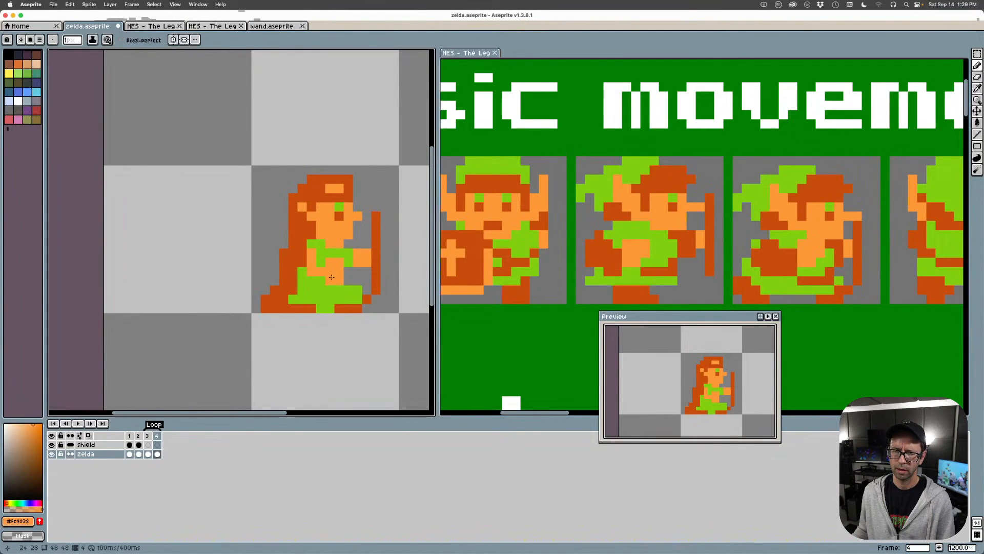
pyautogui.keyDown('alt'); pyautogui.click(336, 259); pyautogui.keyUp('alt')
pyautogui.press('Return')
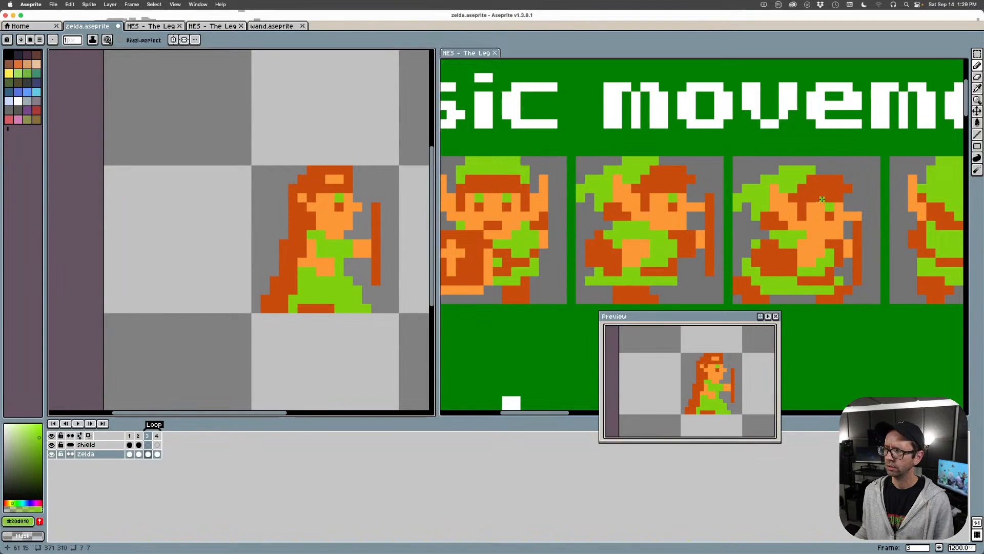
# Select the shield on frame 3, move it up one pixel, and compare with frame 4
pyautogui.click(977, 54)
pyautogui.moveTo(371, 193); pyautogui.dragTo(381, 277)
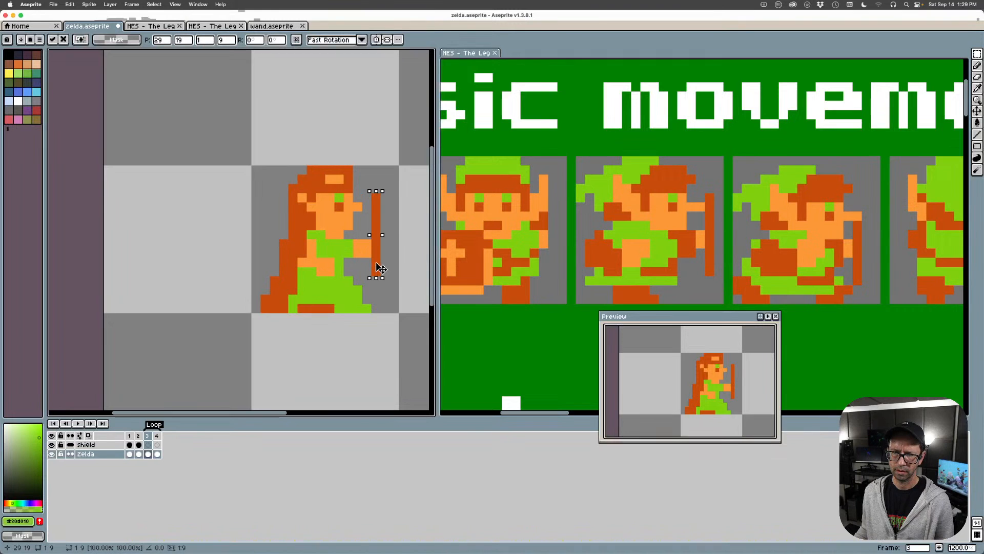
pyautogui.click(420, 299)
pyautogui.press('Return')
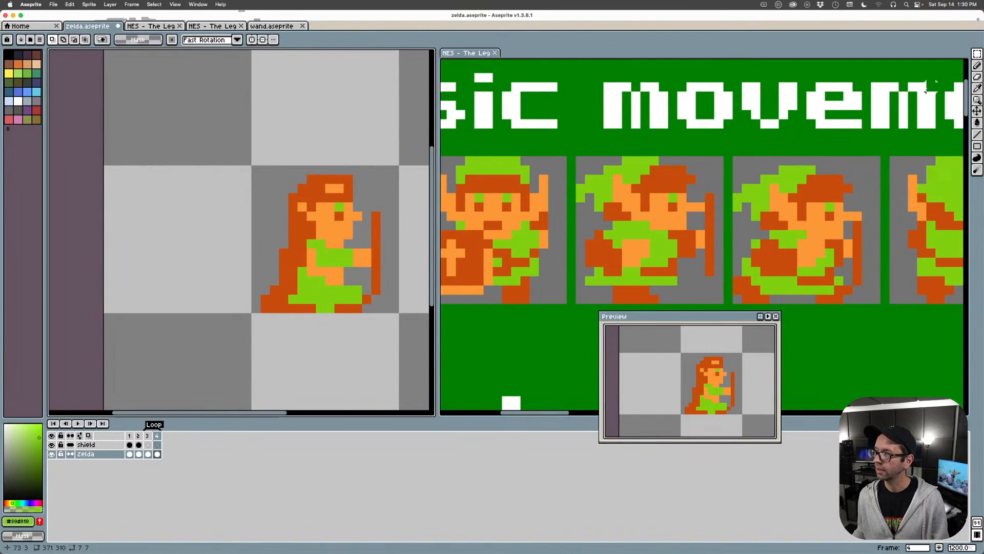
# Extend the brown front foot forward one pixel on frame 4, erase the brown pixel above it, and play the loop
pyautogui.press('b')
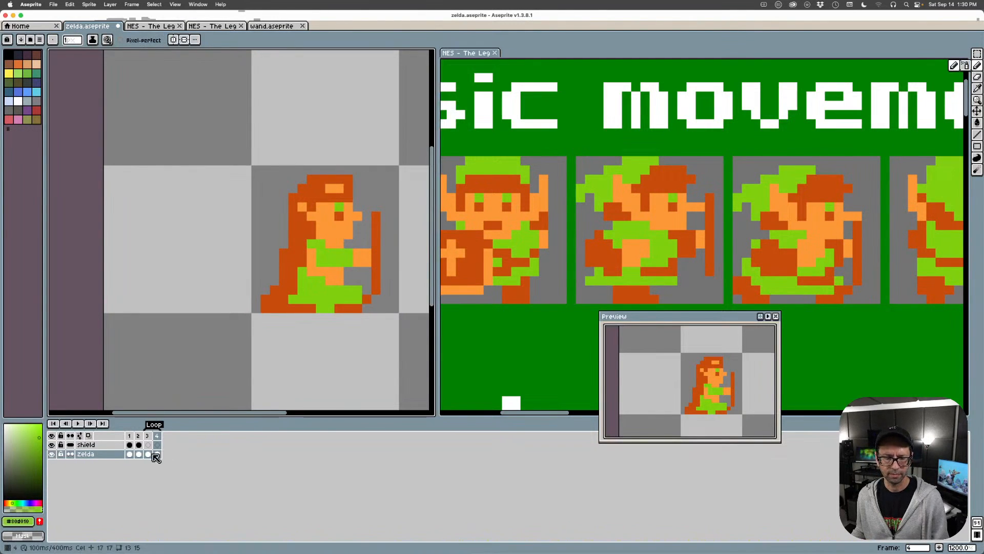
pyautogui.click(148, 454)
pyautogui.click(156, 455)
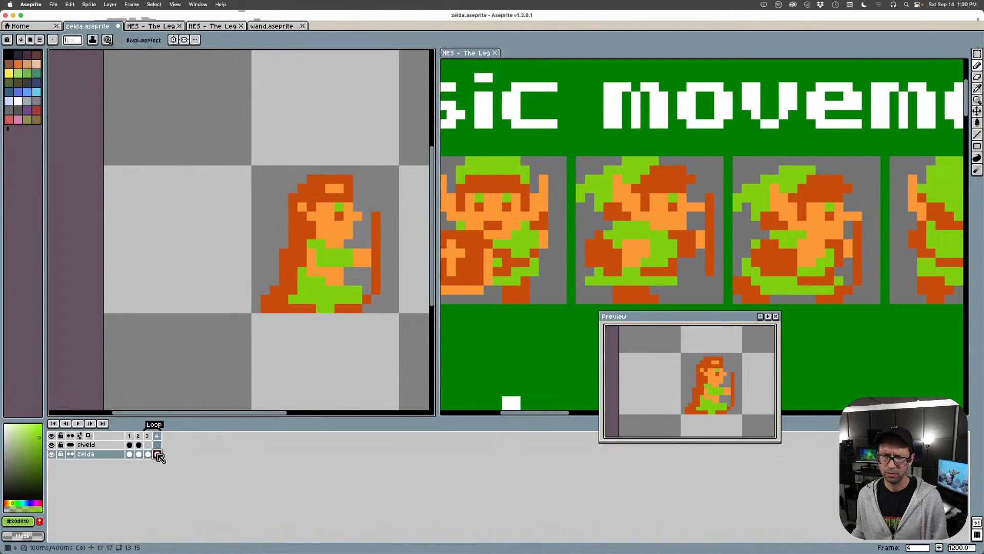
pyautogui.click(148, 455)
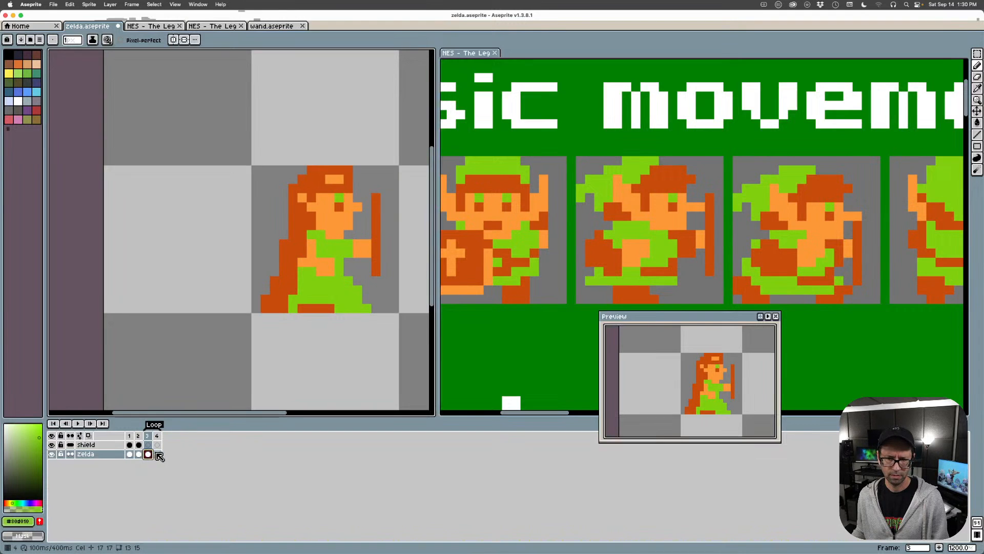
pyautogui.click(157, 454)
pyautogui.keyDown('alt'); pyautogui.click(364, 302); pyautogui.keyUp('alt')
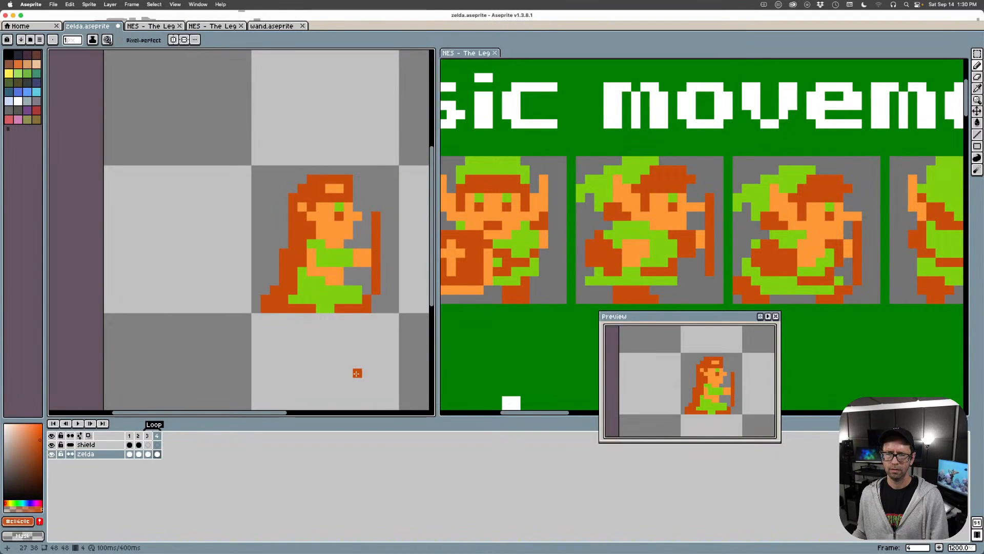
pyautogui.keyDown('alt'); pyautogui.click(360, 290); pyautogui.keyUp('alt')
pyautogui.keyDown('alt'); pyautogui.click(374, 299); pyautogui.keyUp('alt')
pyautogui.click(367, 299)
pyautogui.scroll(-3, 379, 330)
pyautogui.press('Return')
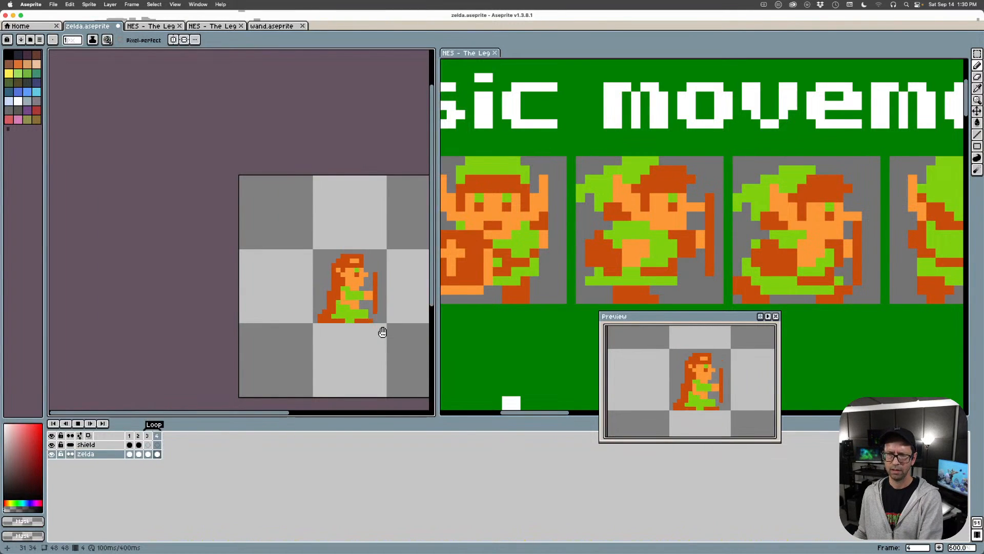
# On frame 3, repaint the rear end of the foot under Zelda's dress in the dress green
pyautogui.press('Return')
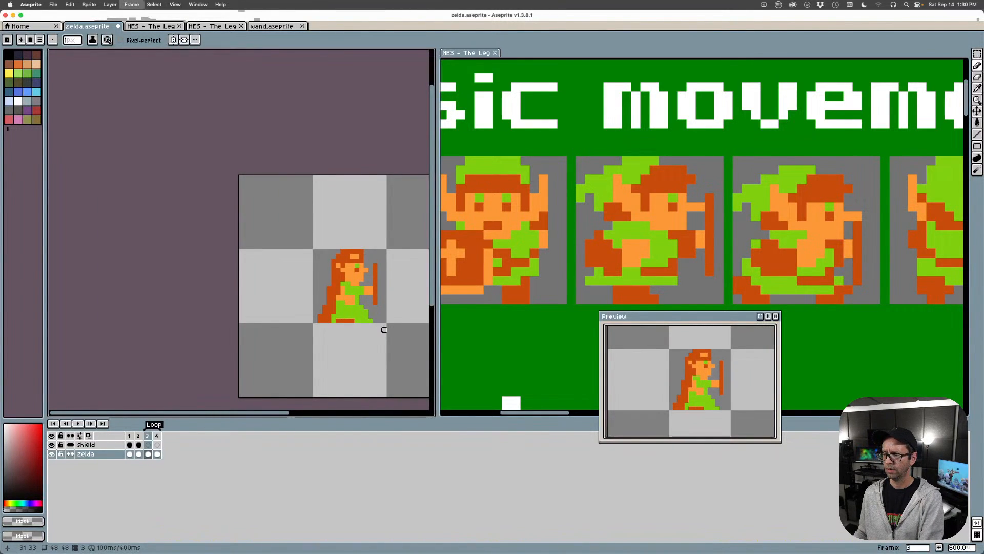
pyautogui.press('alt')
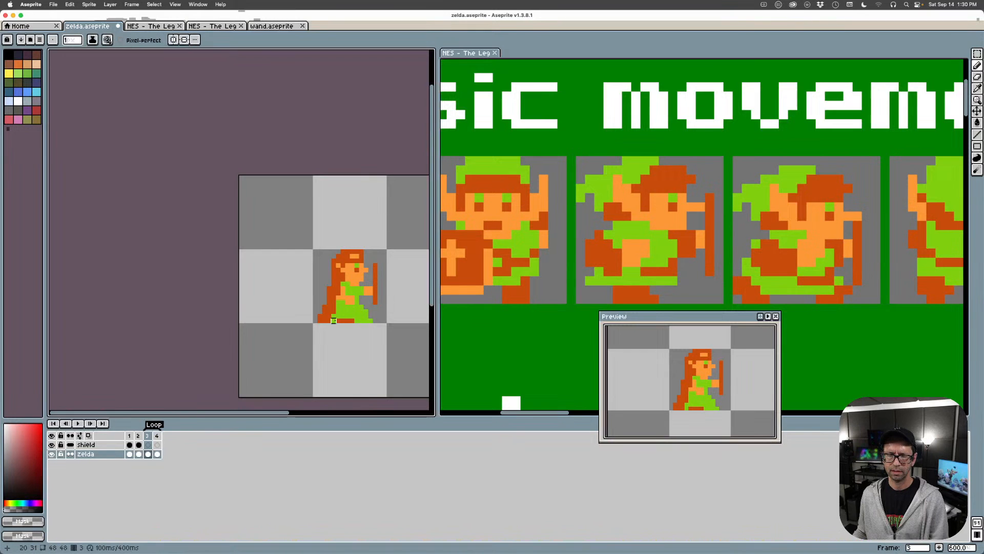
pyautogui.keyDown('alt'); pyautogui.click(352, 319); pyautogui.keyUp('alt')
pyautogui.keyDown('alt'); pyautogui.click(362, 314); pyautogui.keyUp('alt')
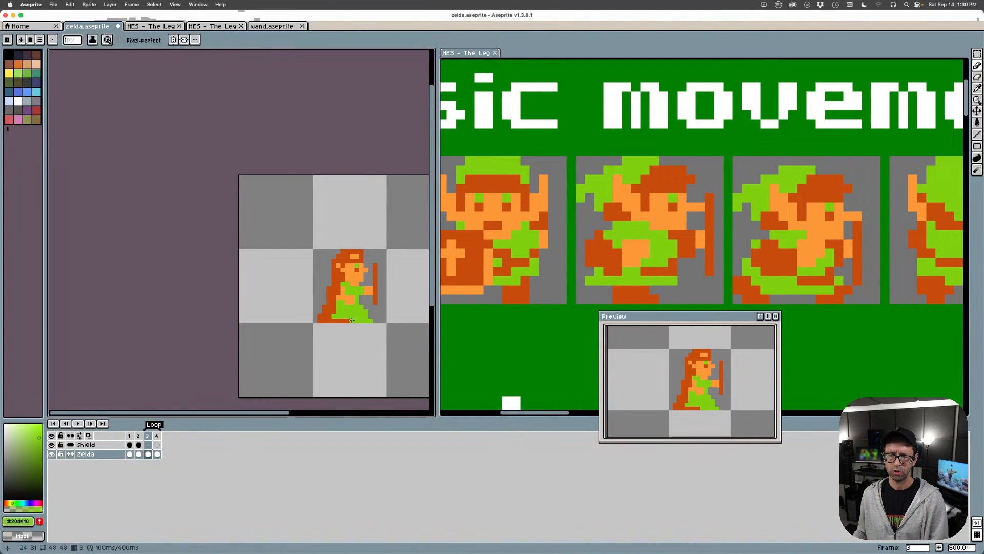
pyautogui.press('super+z')
pyautogui.moveTo(333, 321); pyautogui.dragTo(338, 320)
pyautogui.keyDown('alt'); pyautogui.click(352, 319); pyautogui.keyUp('alt')
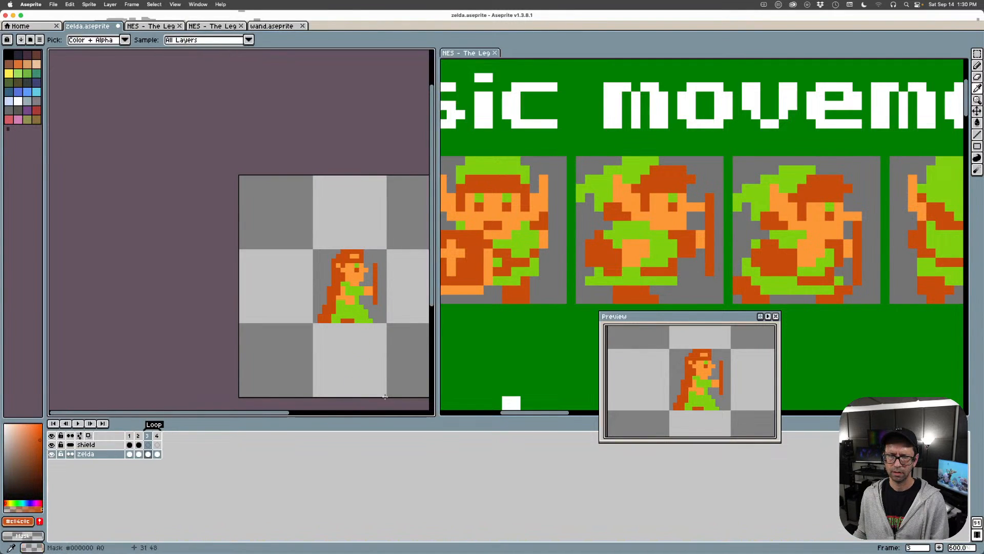
# Compare Zelda's poses on frames 1, 3 and 4, and save zelda.aseprite
pyautogui.press('Right')
pyautogui.press('Left')
pyautogui.press('Right')
pyautogui.press('Right')
pyautogui.keyDown('alt'); pyautogui.click(359, 320); pyautogui.keyUp('alt')
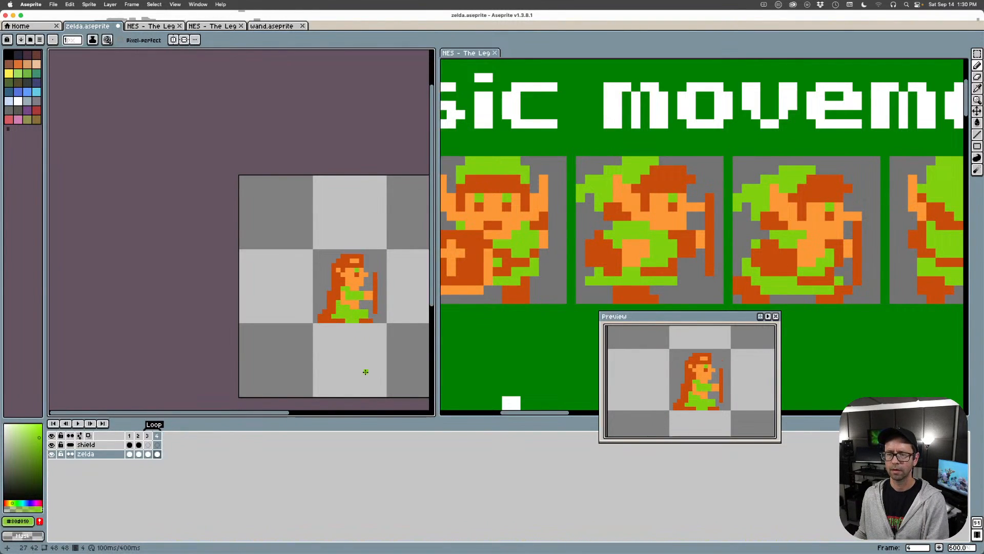
pyautogui.press('Left')
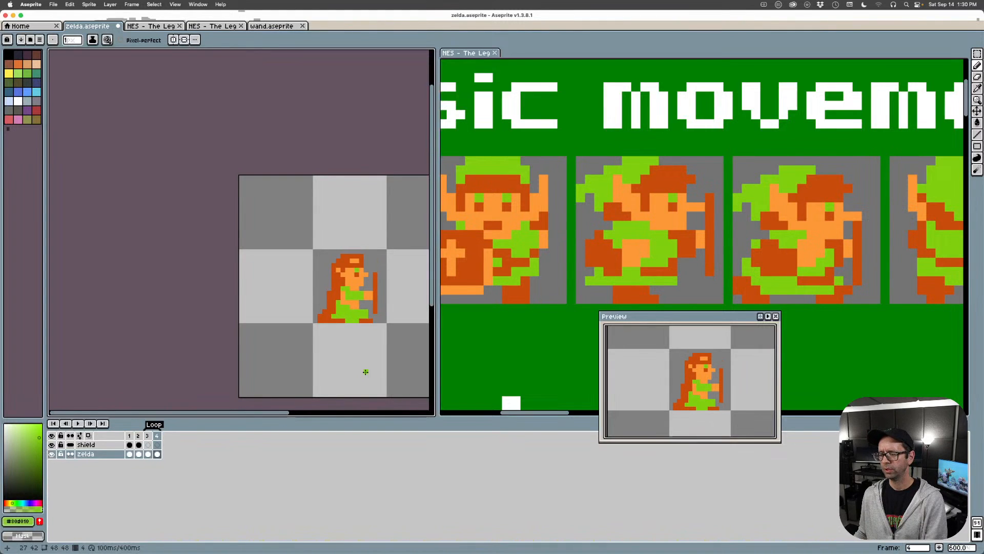
pyautogui.press('Right')
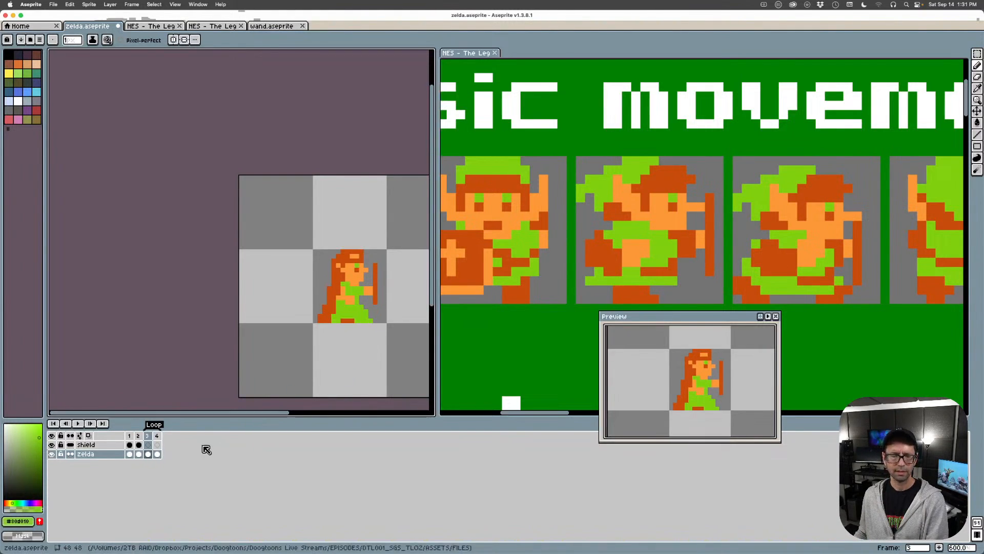
pyautogui.click(129, 454)
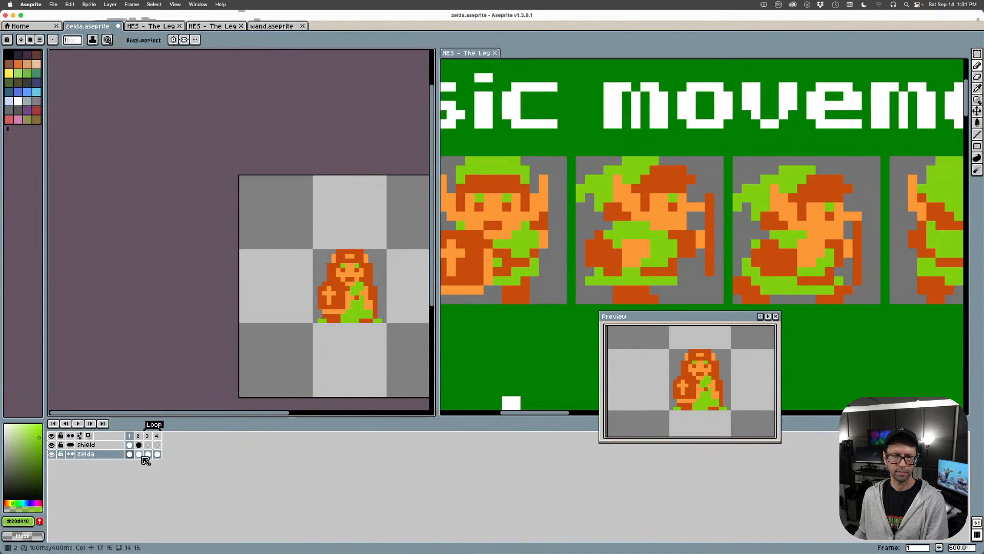
pyautogui.click(147, 455)
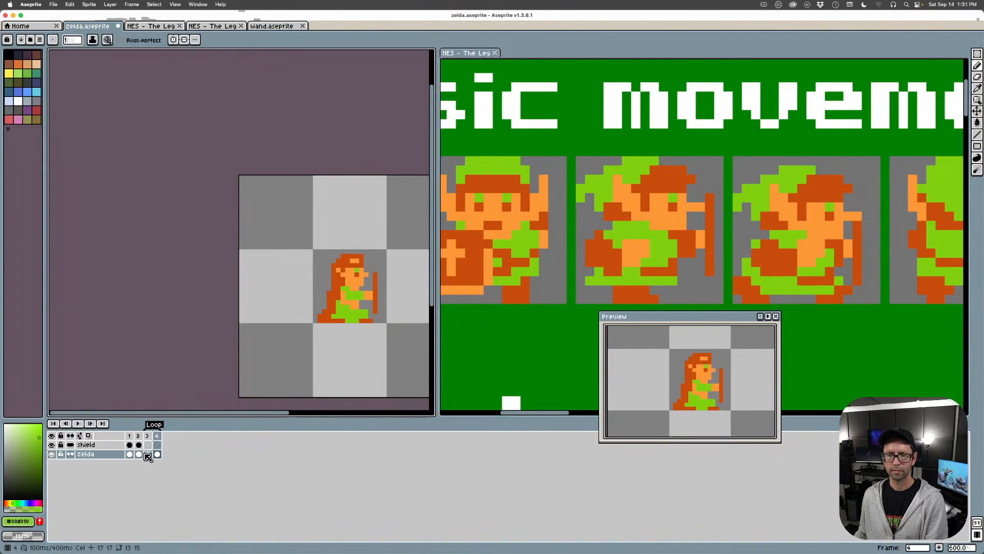
pyautogui.press('super+s')
# Place wand.aseprite beside zelda.aseprite in the document order, and replace the docked Link reference with the Items & Weapons sheet
pyautogui.press('v')
pyautogui.moveTo(272, 25); pyautogui.dragTo(161, 34)
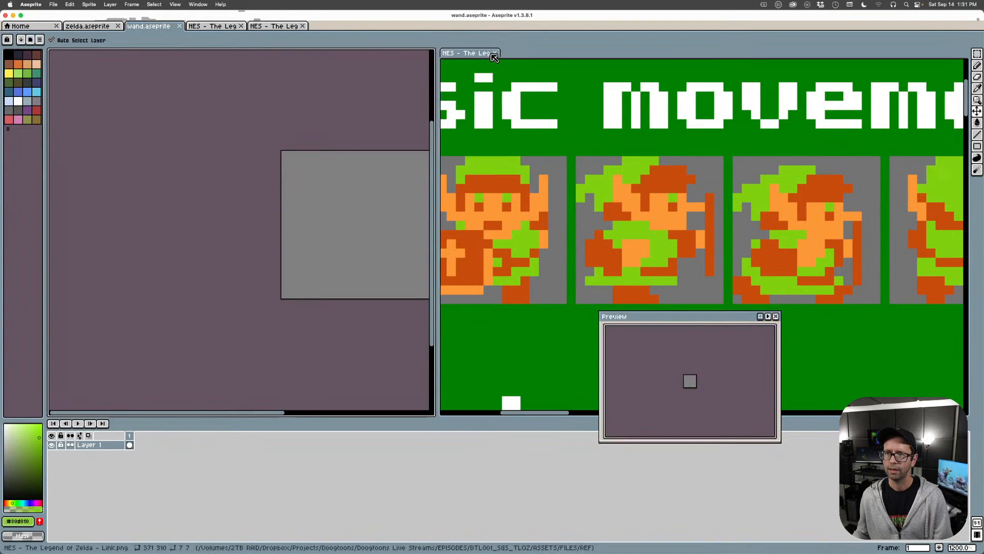
pyautogui.click(287, 27)
pyautogui.click(218, 28)
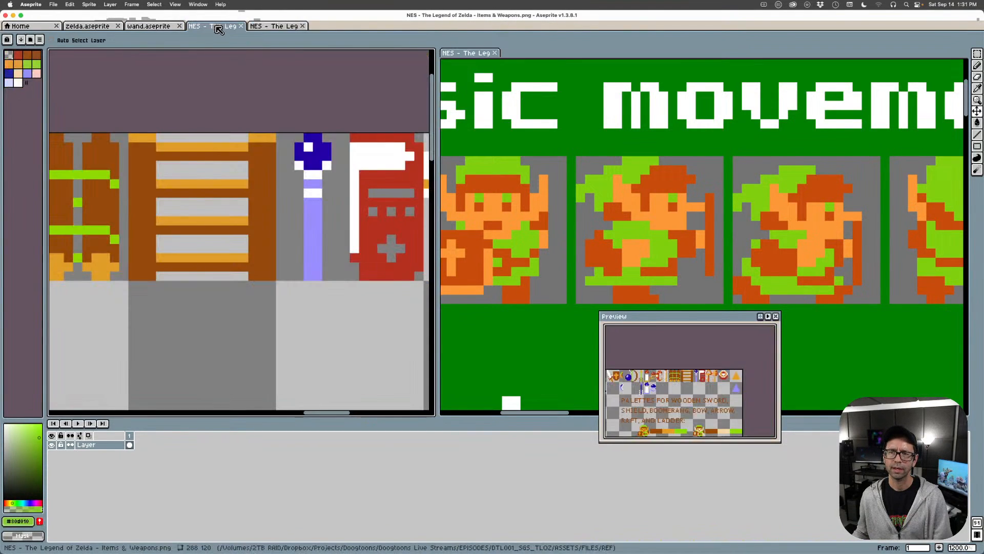
pyautogui.click(495, 52)
pyautogui.moveTo(277, 25); pyautogui.dragTo(969, 242)
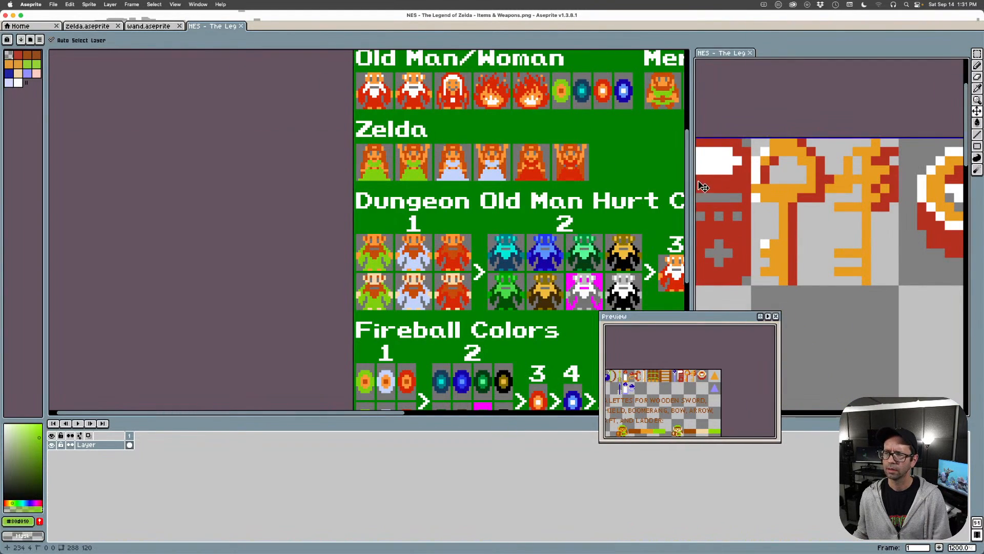
# Return to zelda.aseprite and resize the split view to show the whole sprite canvas beside the wand reference
pyautogui.click(88, 27)
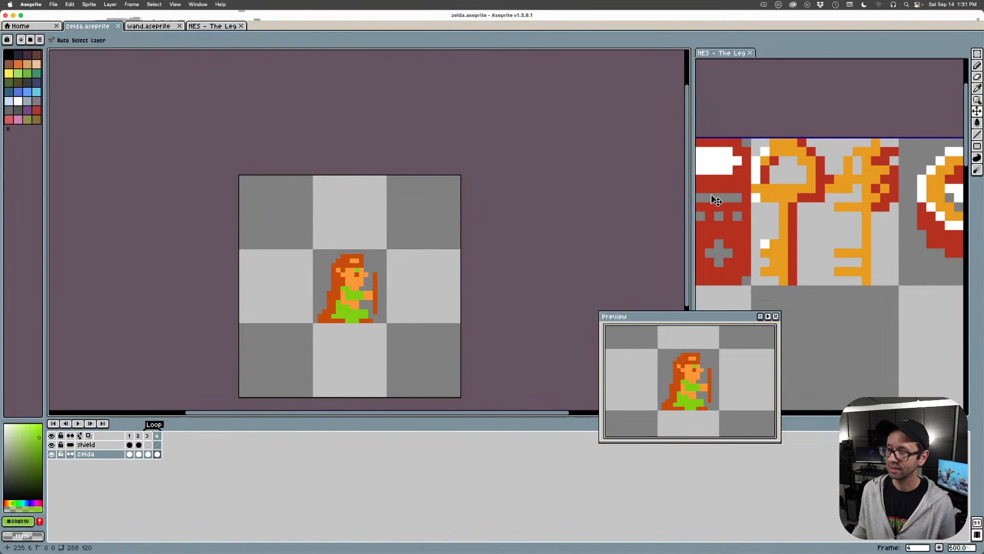
pyautogui.moveTo(692, 199); pyautogui.dragTo(511, 205)
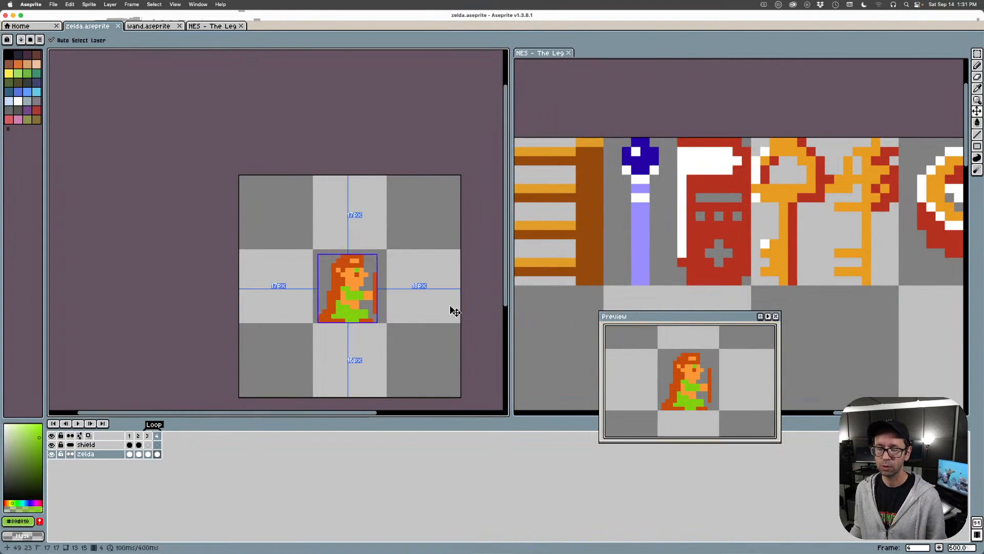
pyautogui.press('b')
pyautogui.click(384, 284)
pyautogui.hotkey('ctrl', 'z')
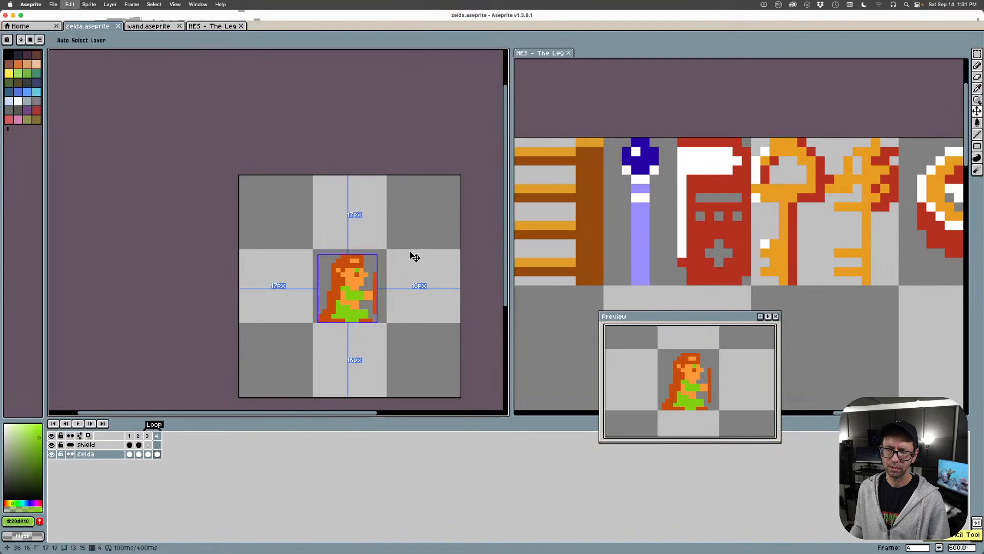
pyautogui.moveTo(404, 257); pyautogui.dragTo(357, 181)
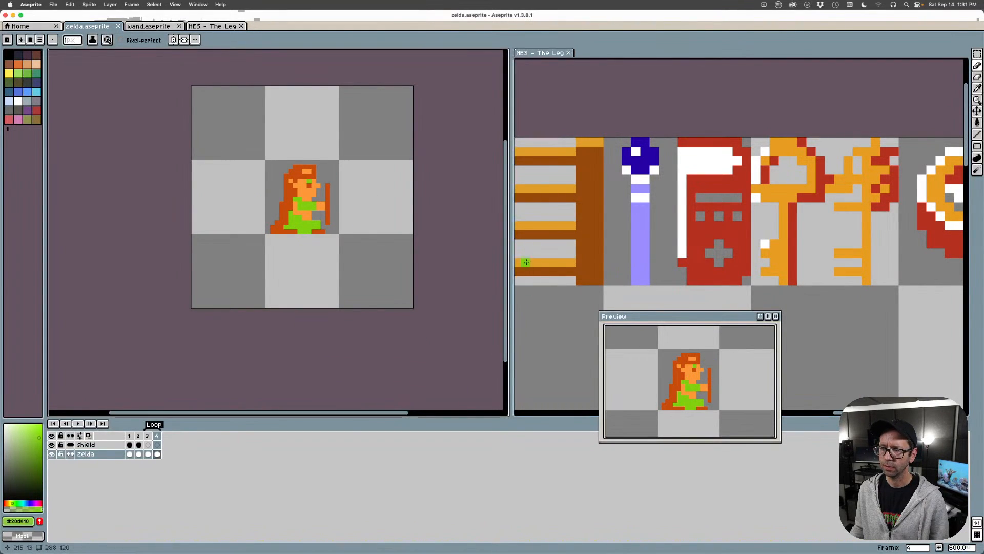
pyautogui.moveTo(510, 253); pyautogui.dragTo(461, 254)
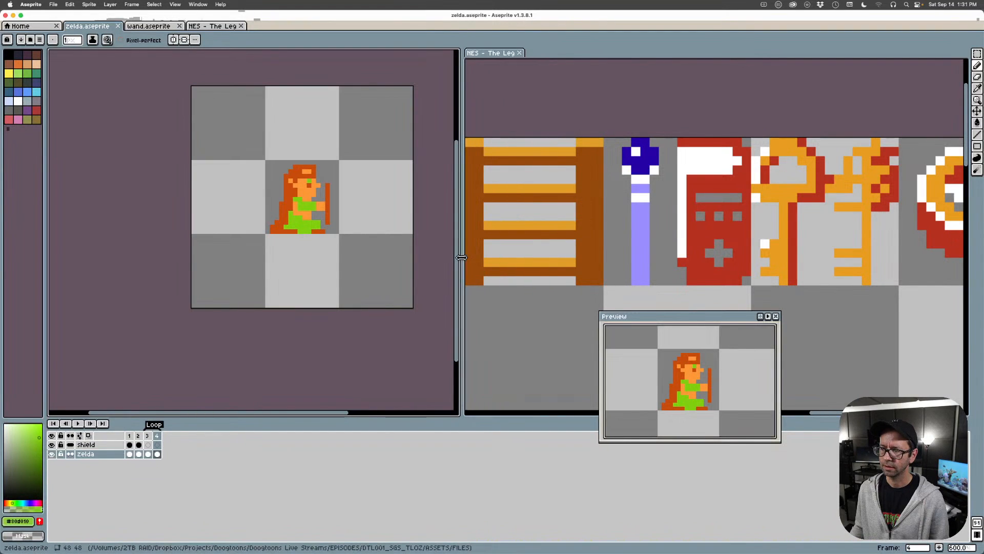
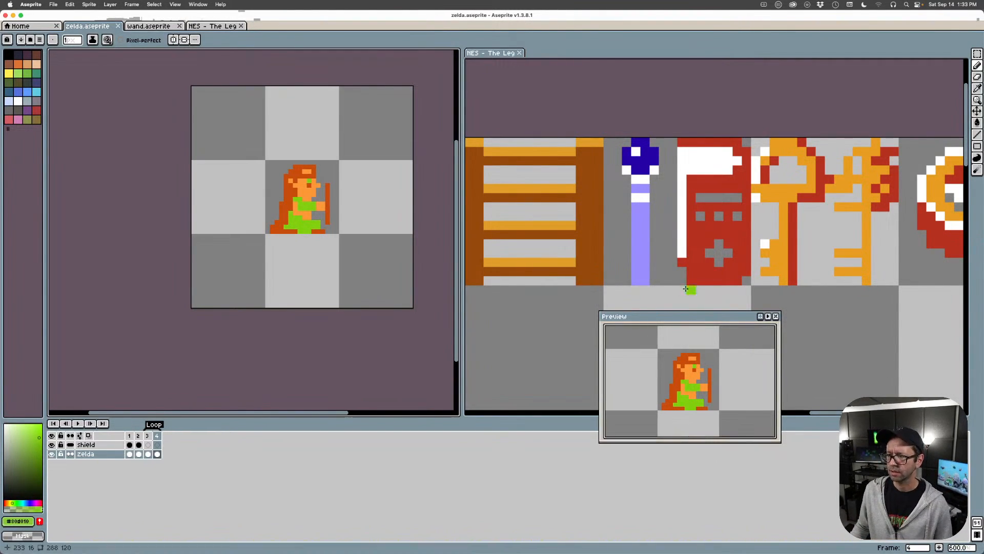
# Copy the 8 × 16 px blue wand from the Items & Weapons sheet into wand.aseprite, centered at X 4, Y 0
pyautogui.click(159, 26)
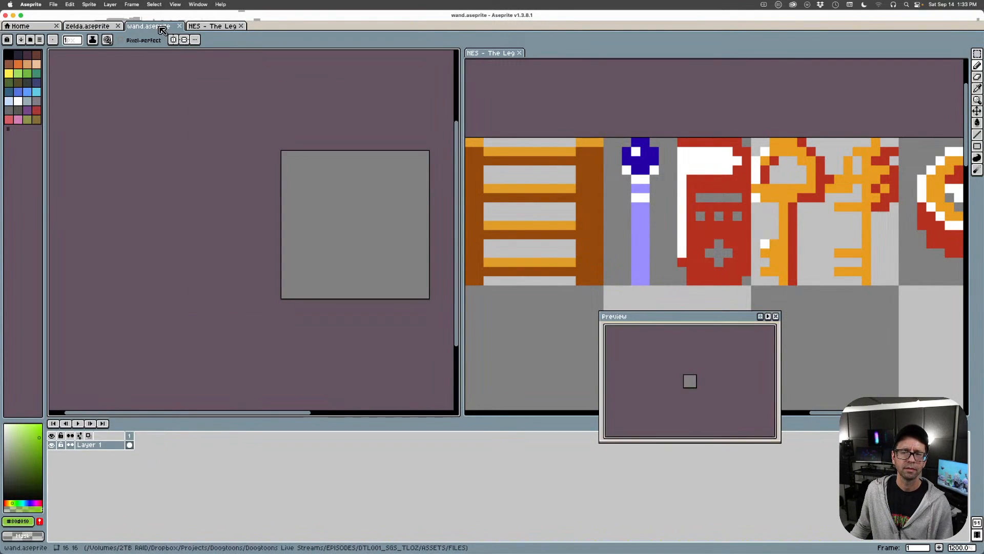
pyautogui.moveTo(372, 188); pyautogui.dragTo(307, 203)
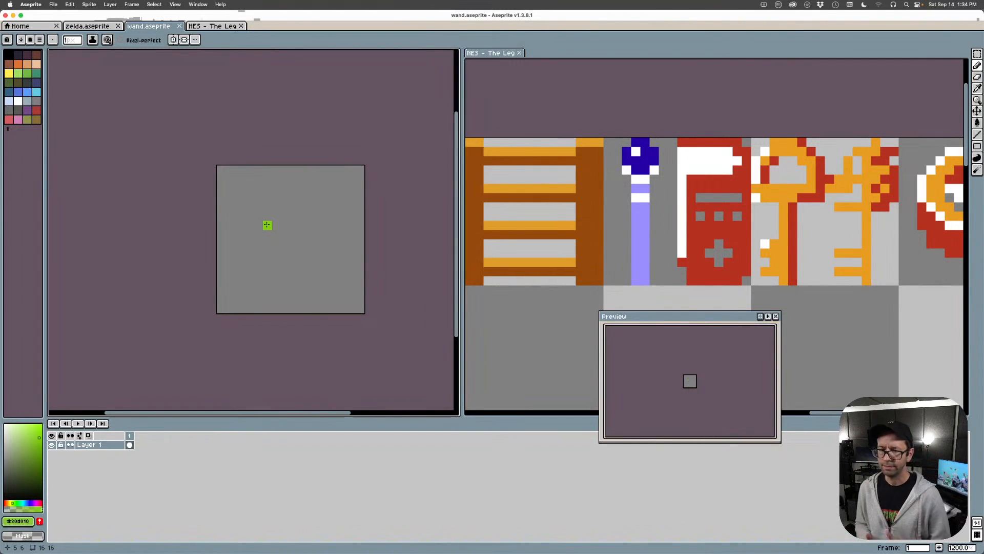
pyautogui.press('m')
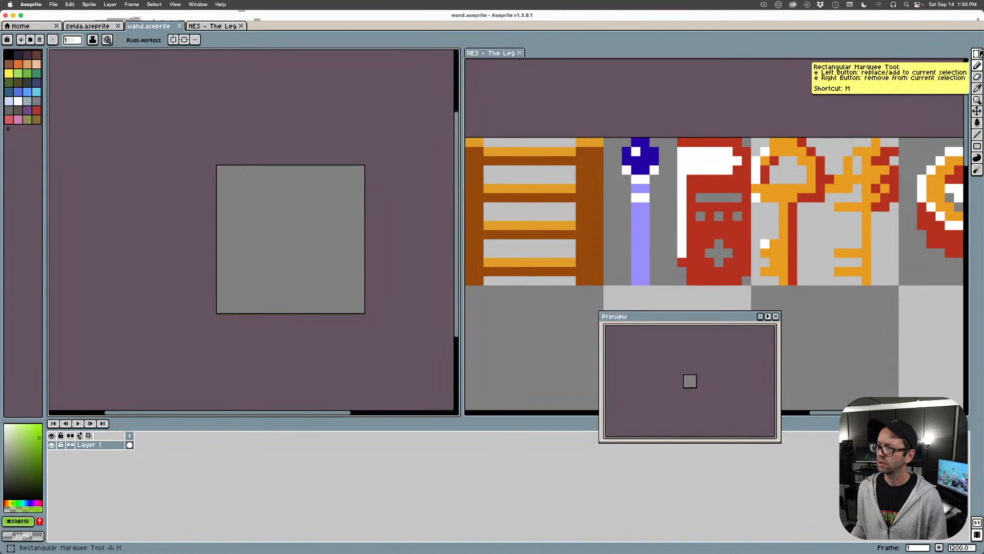
pyautogui.moveTo(604, 139); pyautogui.dragTo(678, 286)
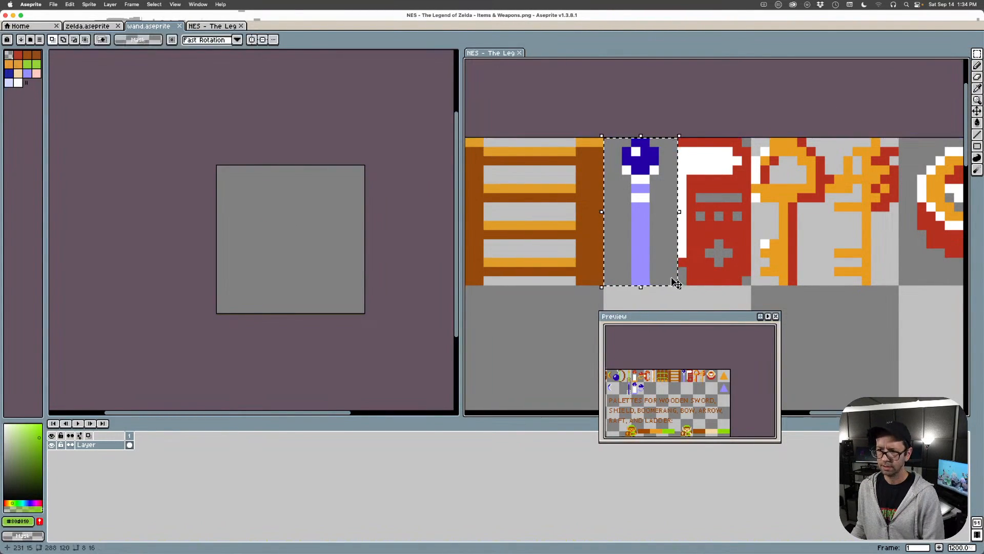
pyautogui.click(259, 280)
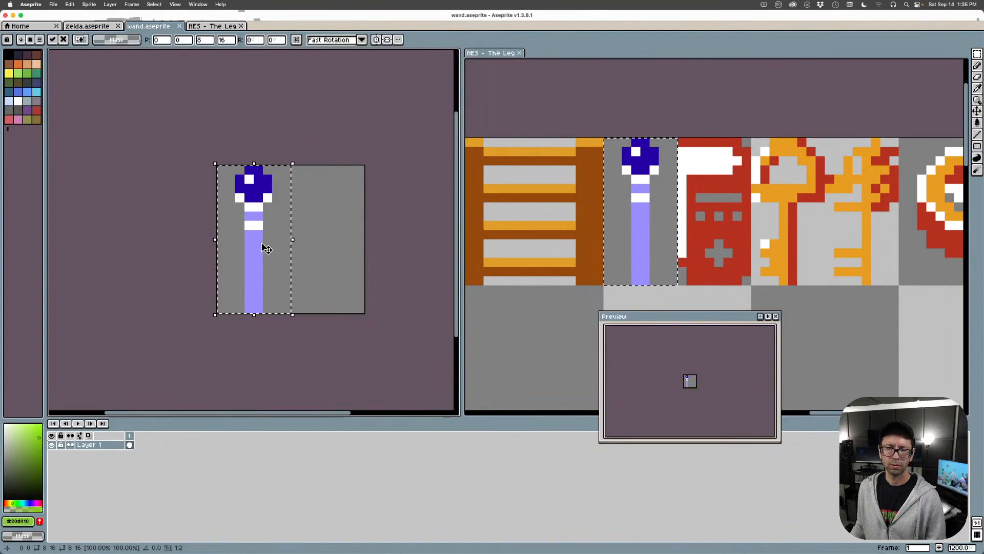
pyautogui.moveTo(259, 246); pyautogui.dragTo(304, 251)
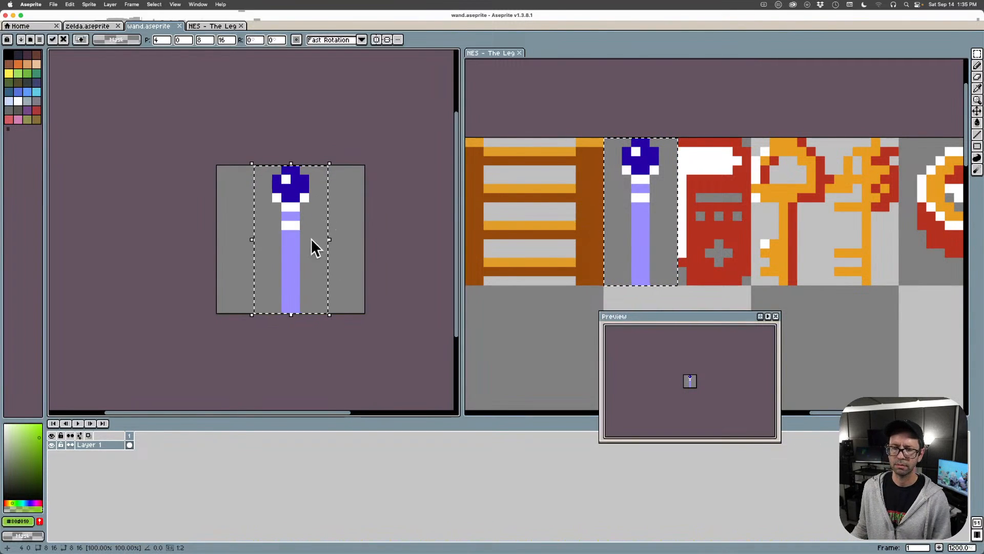
pyautogui.click(349, 207)
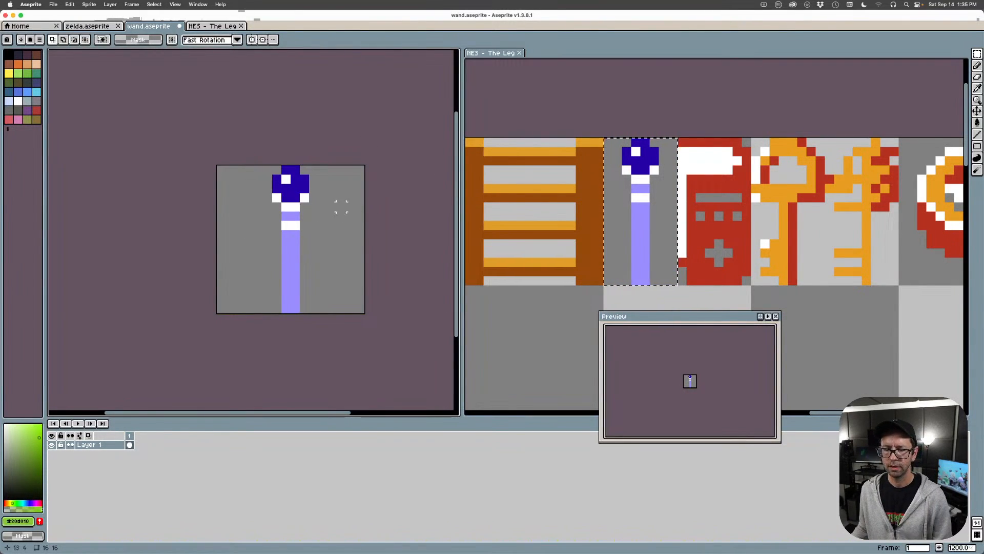
# Recolor the wand with the Paint Bucket, filling the shaft with pink and the orb with red
pyautogui.press('b')
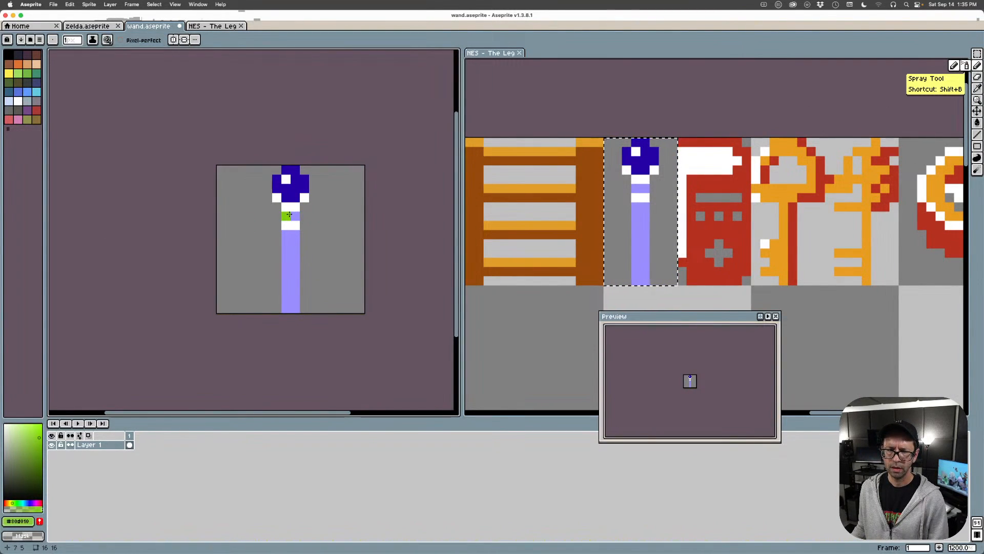
pyautogui.scroll(1, 286, 218)
pyautogui.moveTo(282, 217)
pyautogui.mouseDown()
pyautogui.moveTo(318, 216)
pyautogui.moveTo(248, 182)
pyautogui.mouseUp()
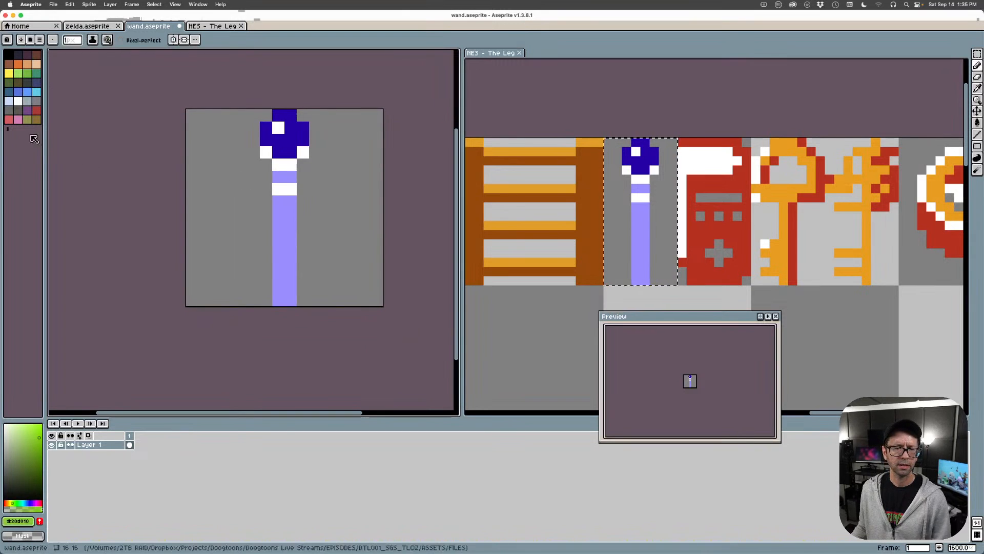
pyautogui.click(18, 110)
pyautogui.click(17, 121)
pyautogui.press('g')
pyautogui.click(283, 218)
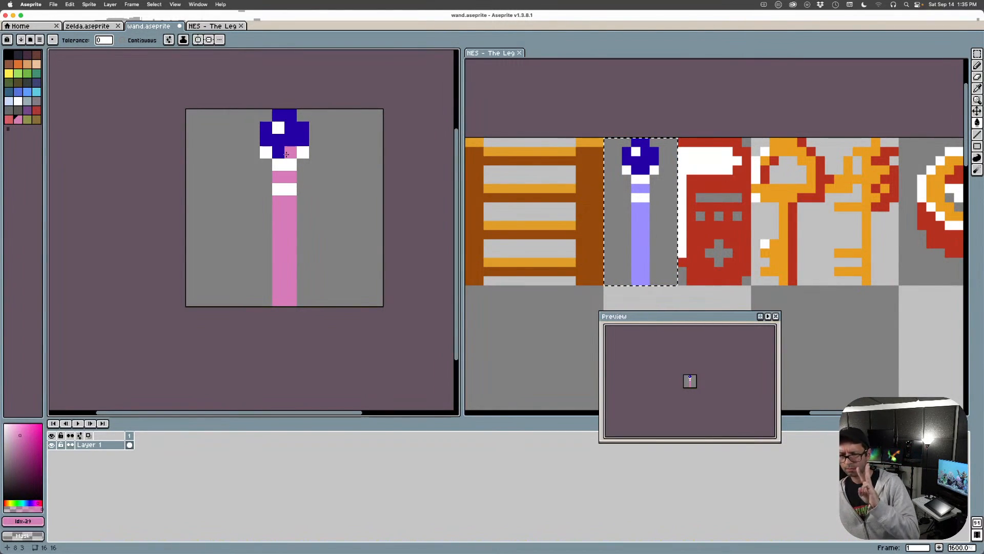
pyautogui.press('super+z')
pyautogui.click(284, 212)
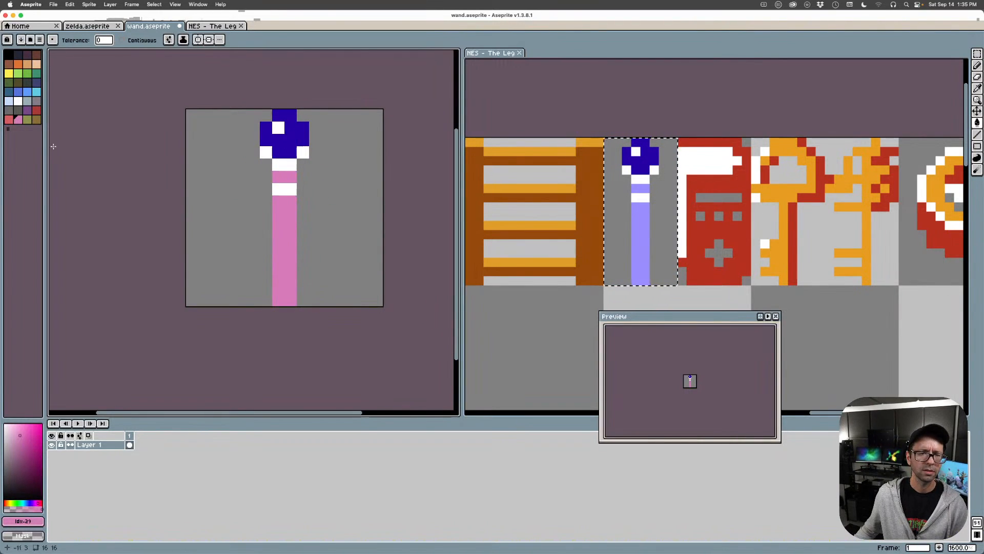
pyautogui.click(9, 118)
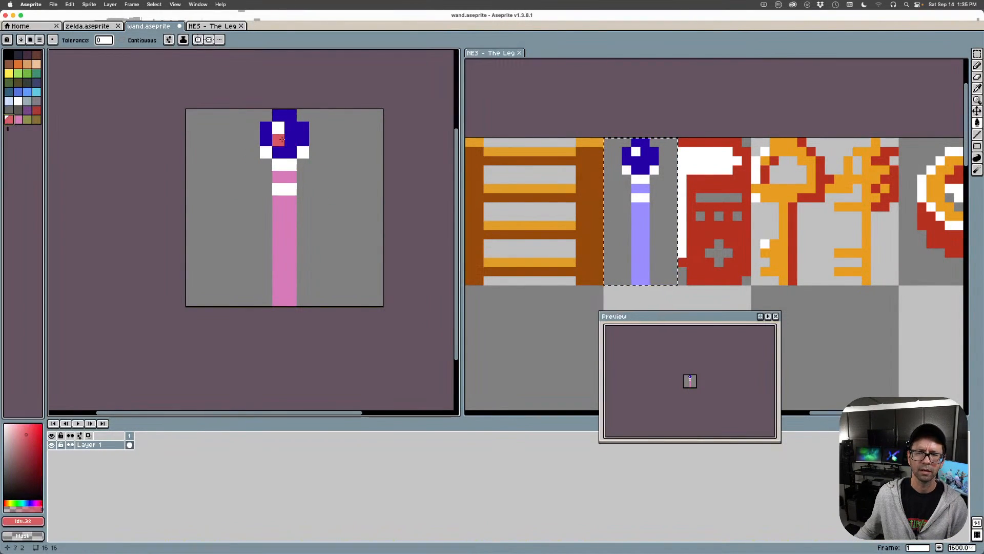
pyautogui.click(279, 140)
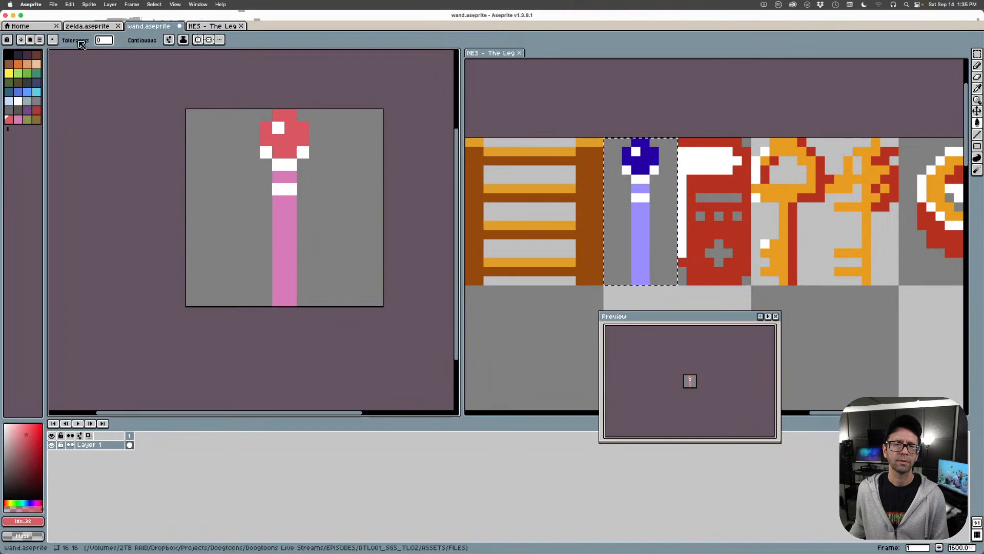
# Load the NES palette preset into wand.aseprite
pyautogui.click(41, 40)
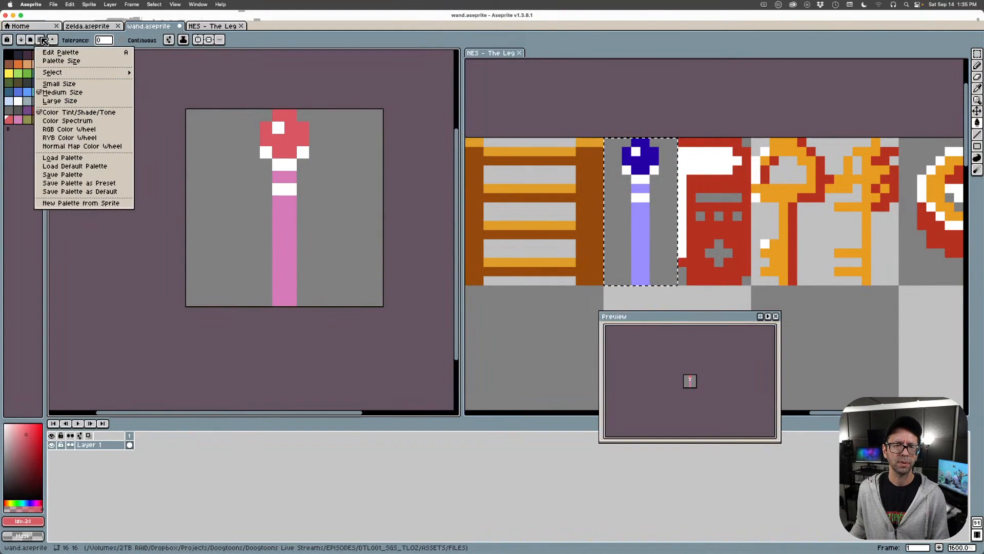
pyautogui.press('l')
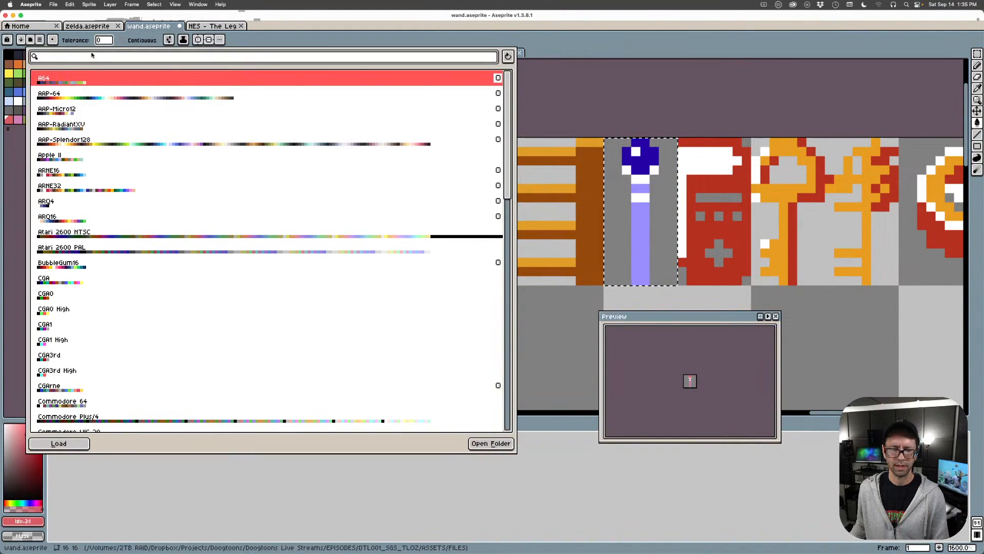
pyautogui.write('nes')
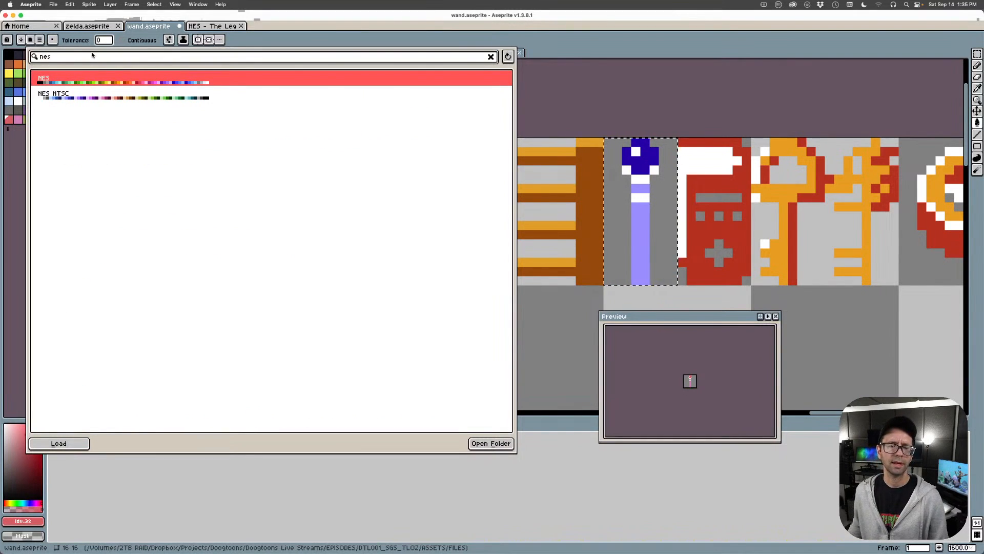
pyautogui.click(109, 81)
pyautogui.click(26, 200)
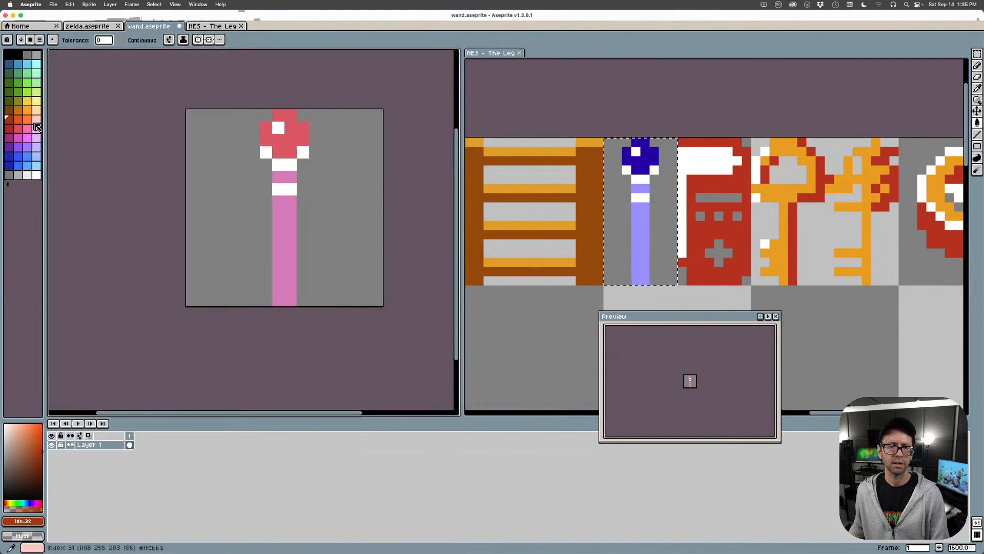
# Refill the wand's shaft with hot pink (index 34) and its orb with red (index 33) from the NES palette
pyautogui.click(36, 129)
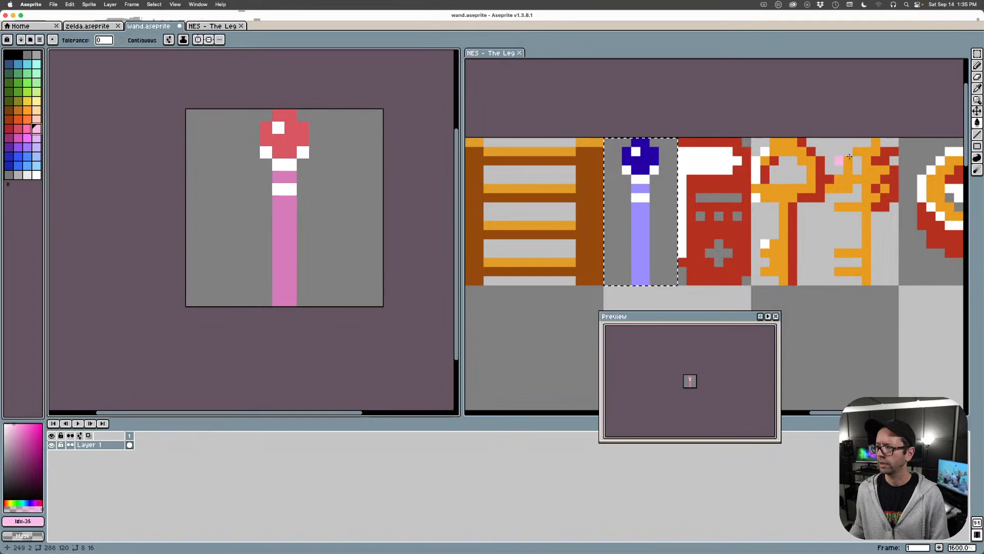
pyautogui.click(286, 208)
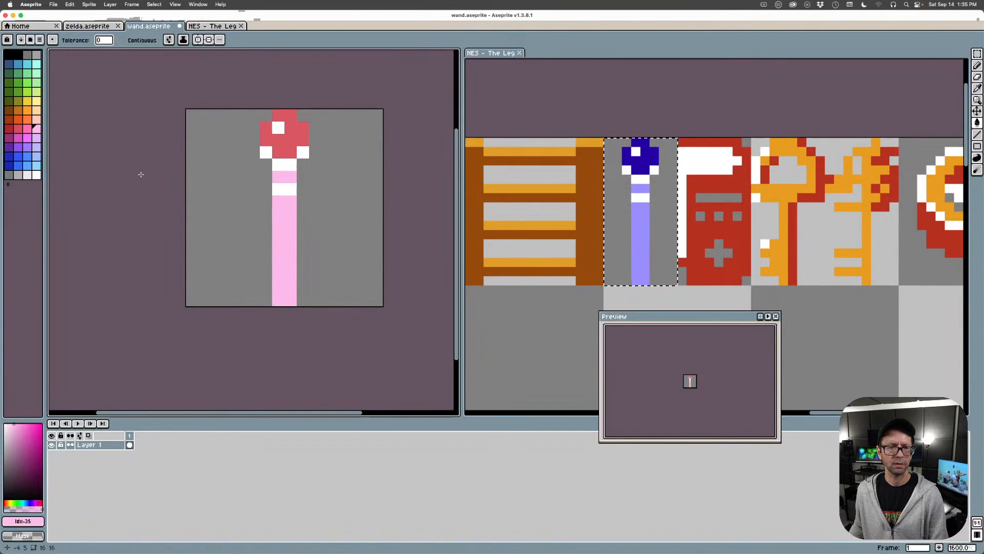
pyautogui.click(27, 128)
pyautogui.click(282, 208)
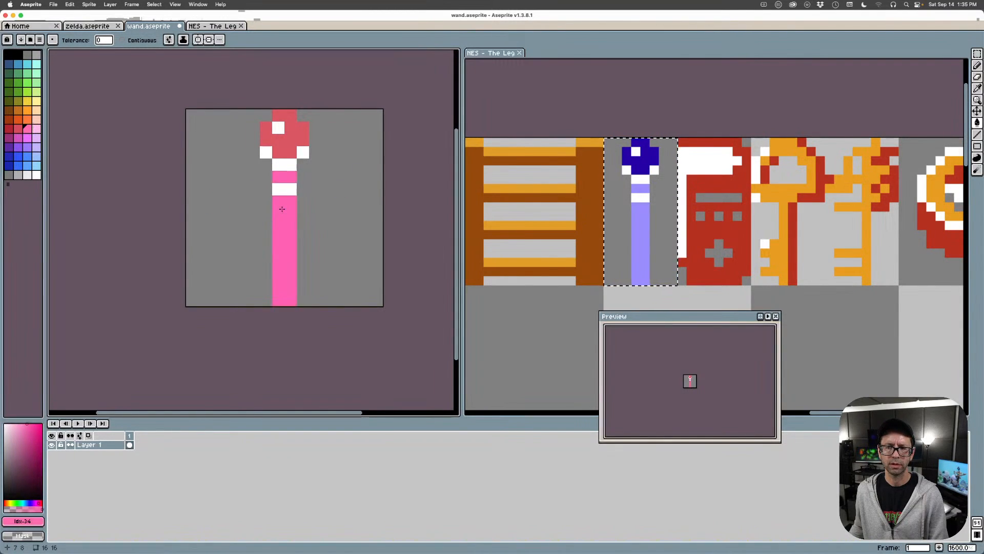
pyautogui.click(18, 128)
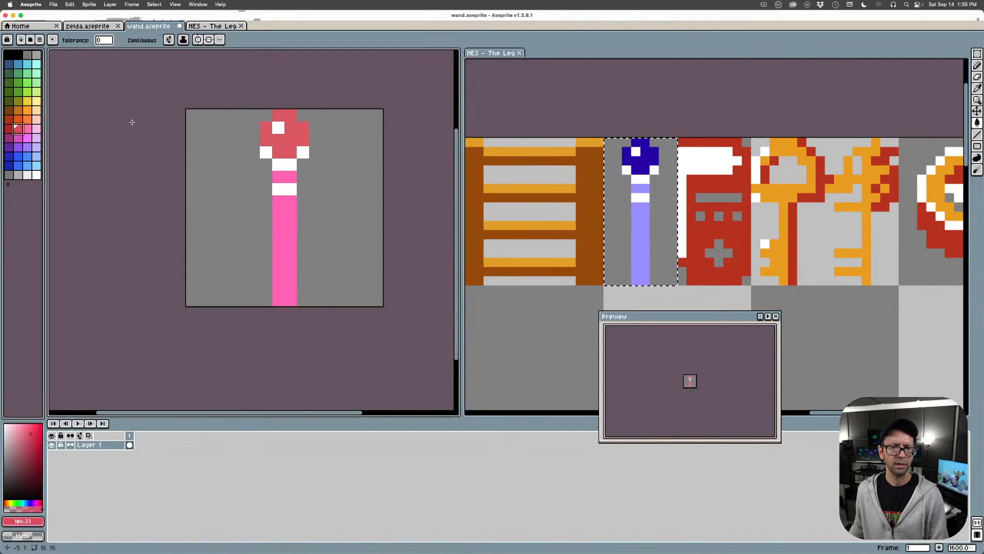
pyautogui.click(286, 138)
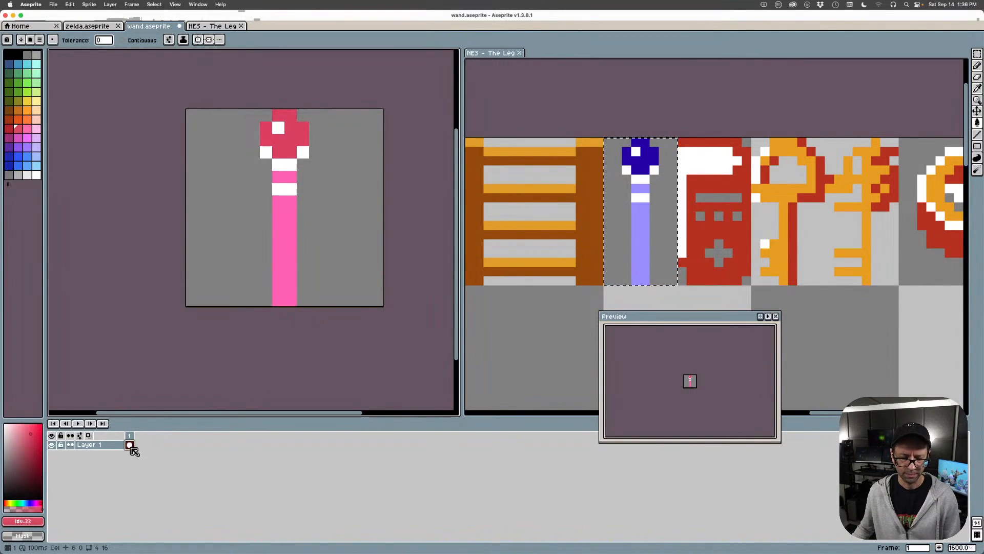
# Add an empty second frame to the wand sprite, with the reference split view closed and onion skin enabled
pyautogui.hotkey('alt', 'n')
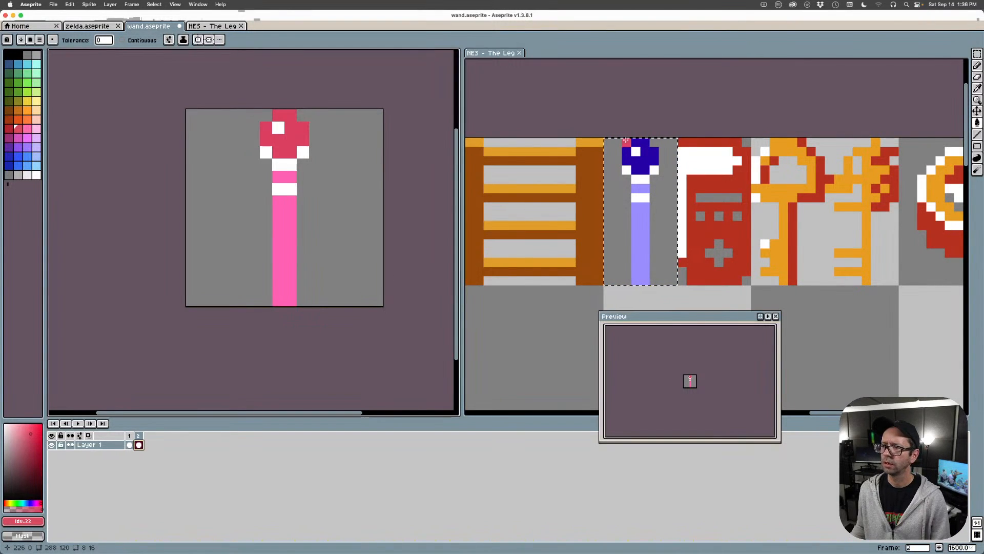
pyautogui.click(520, 54)
pyautogui.moveTo(347, 200); pyautogui.dragTo(497, 203)
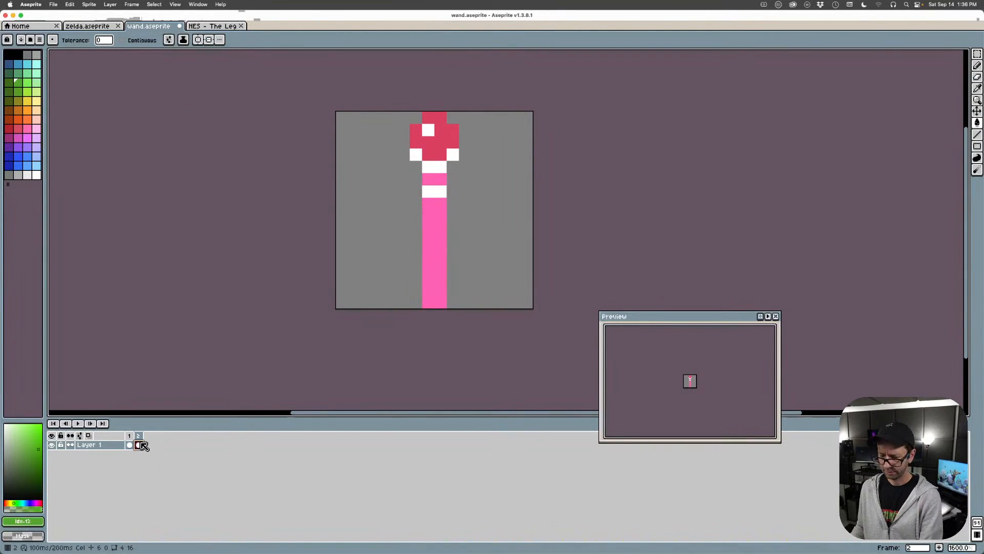
pyautogui.press('Delete')
pyautogui.click(88, 436)
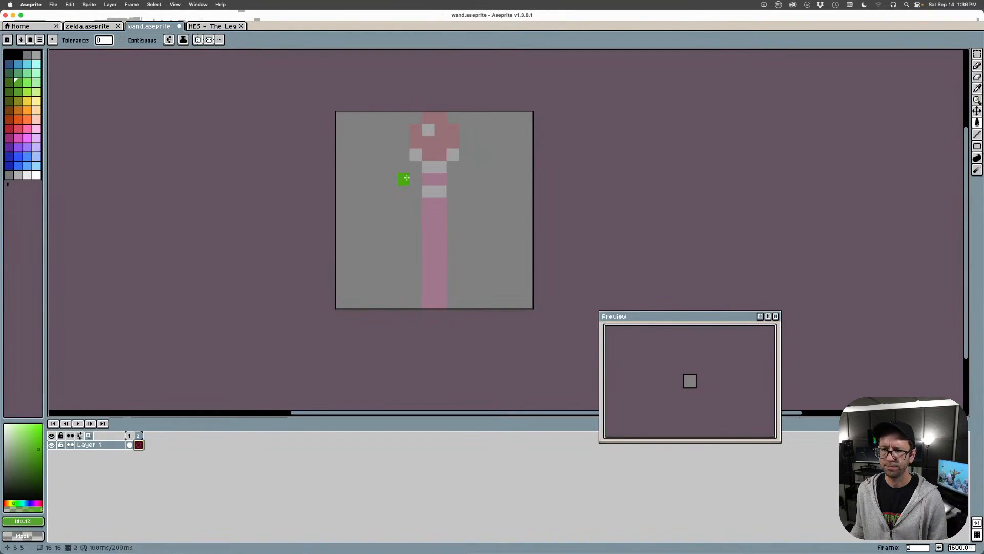
# Sample the shaft's pink (#ff61b2) from frame 1 and return to frame 2 with the Pencil tool
pyautogui.click(978, 65)
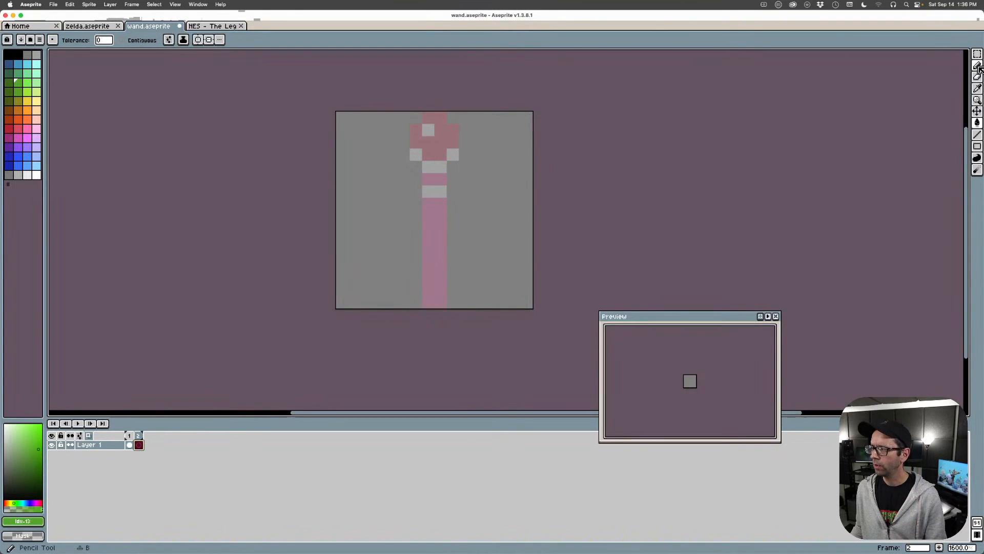
pyautogui.click(130, 444)
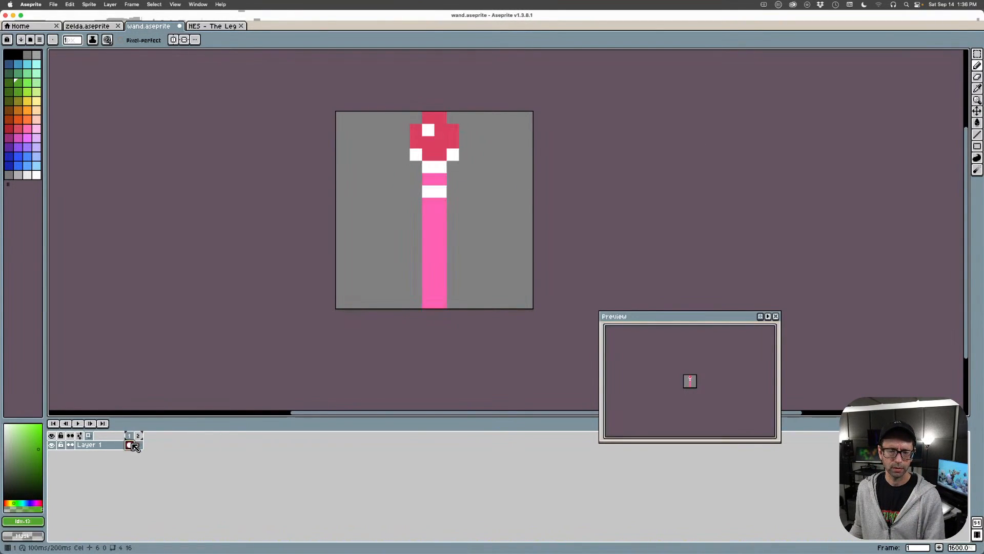
pyautogui.press('i')
pyautogui.click(436, 261)
pyautogui.click(138, 445)
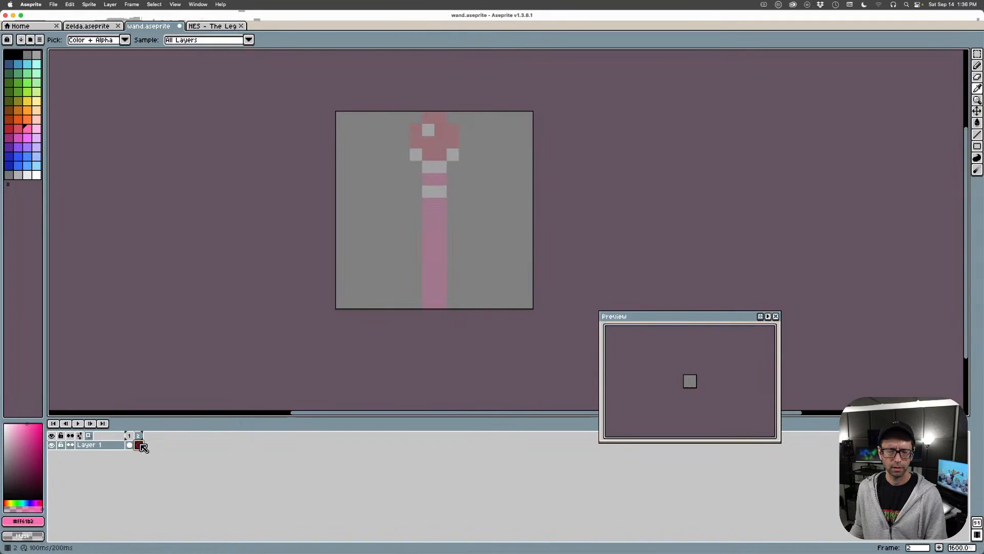
pyautogui.press('b')
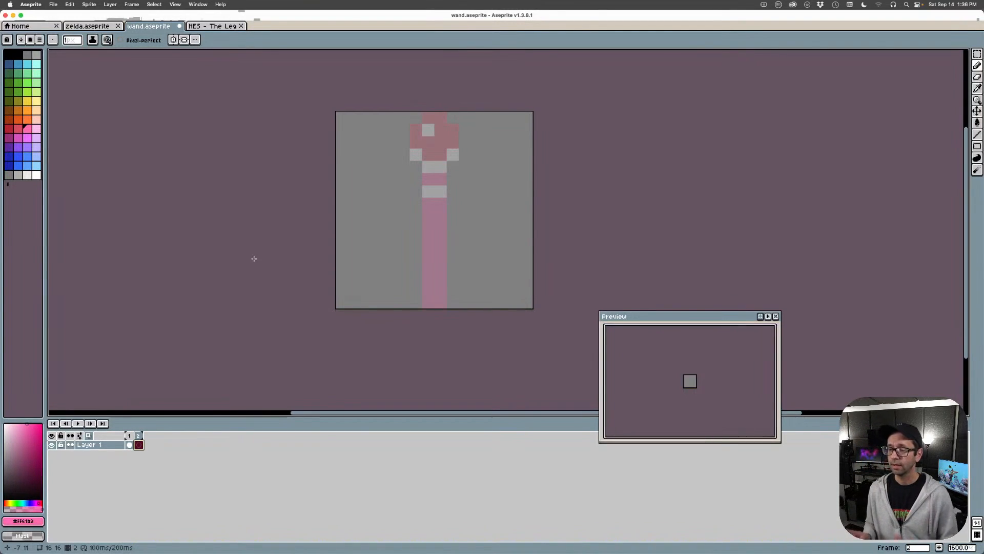
# Widen the wand canvas to 48 px, adding 16 px on each side of the existing tile
pyautogui.click(88, 4)
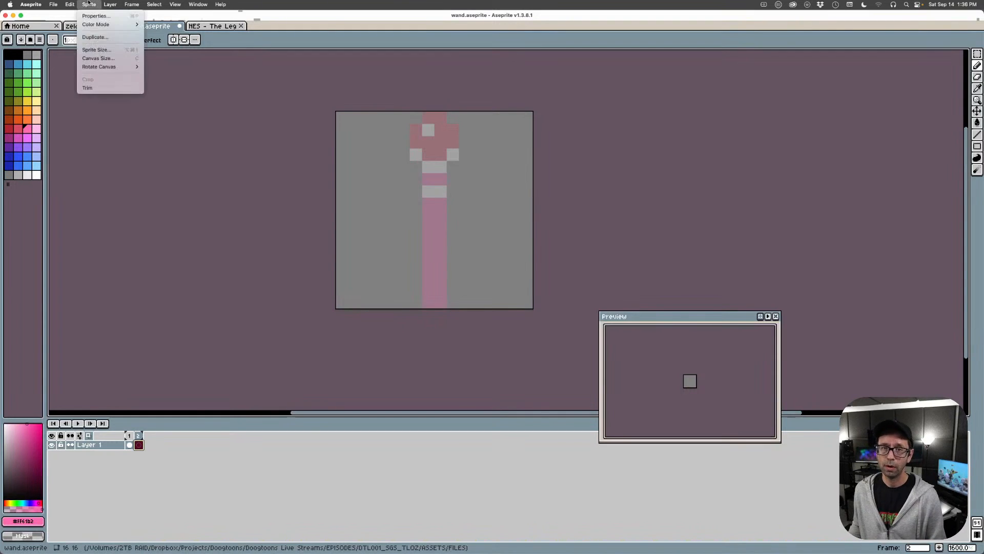
pyautogui.click(102, 58)
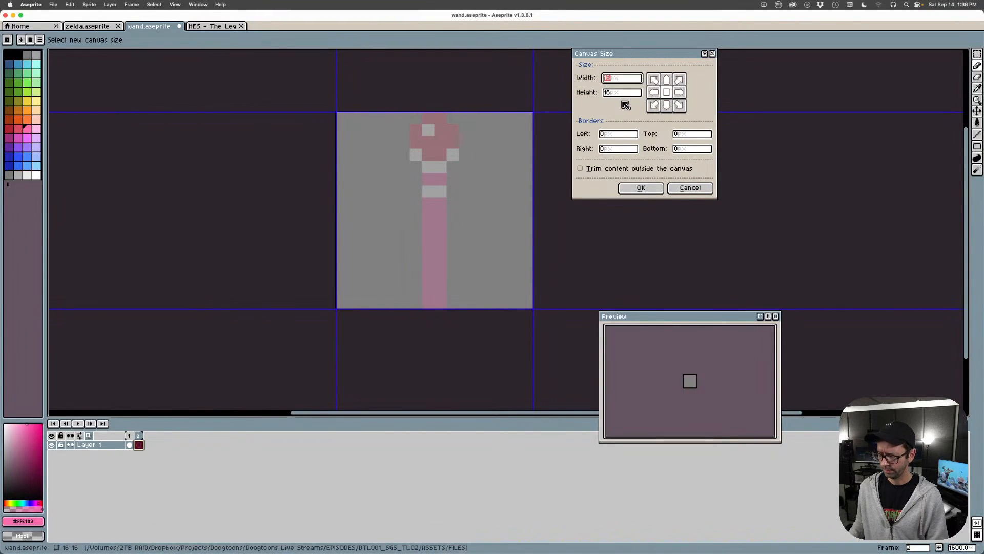
pyautogui.write('48')
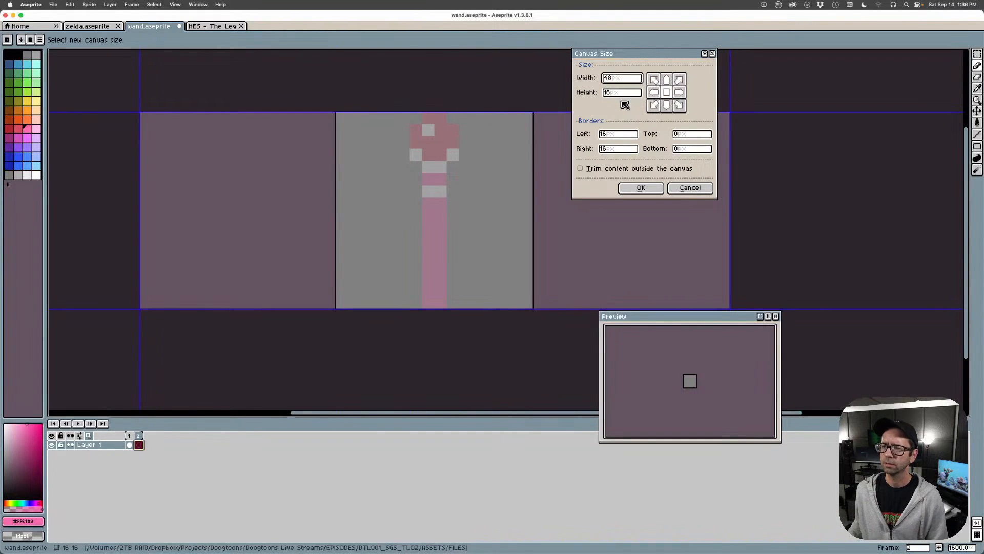
pyautogui.click(643, 189)
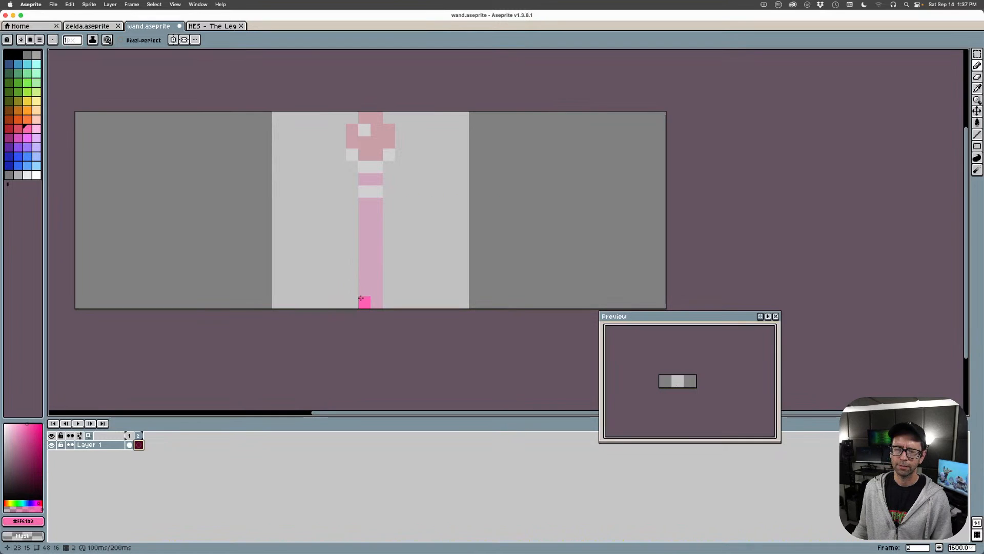
# Trace a two-pixel-wide pink shaft in frame 2 over the onion skin and try a white band at its upper end
pyautogui.moveTo(365, 301)
pyautogui.mouseDown()
pyautogui.moveTo(376, 257)
pyautogui.moveTo(365, 208)
pyautogui.moveTo(371, 305)
pyautogui.moveTo(377, 255)
pyautogui.mouseUp()
pyautogui.moveTo(375, 210); pyautogui.dragTo(376, 207)
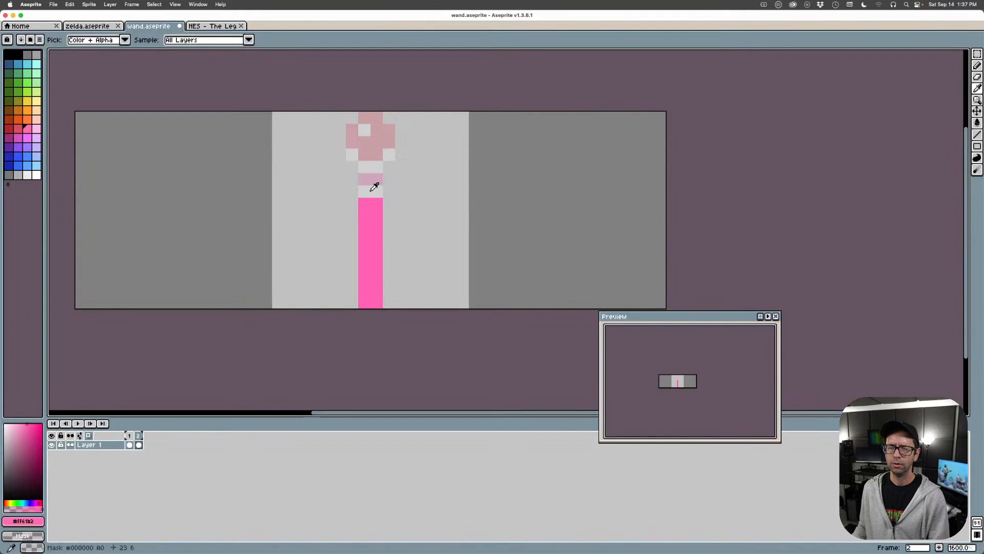
pyautogui.keyDown('alt'); pyautogui.click(374, 184); pyautogui.keyUp('alt')
pyautogui.click(36, 175)
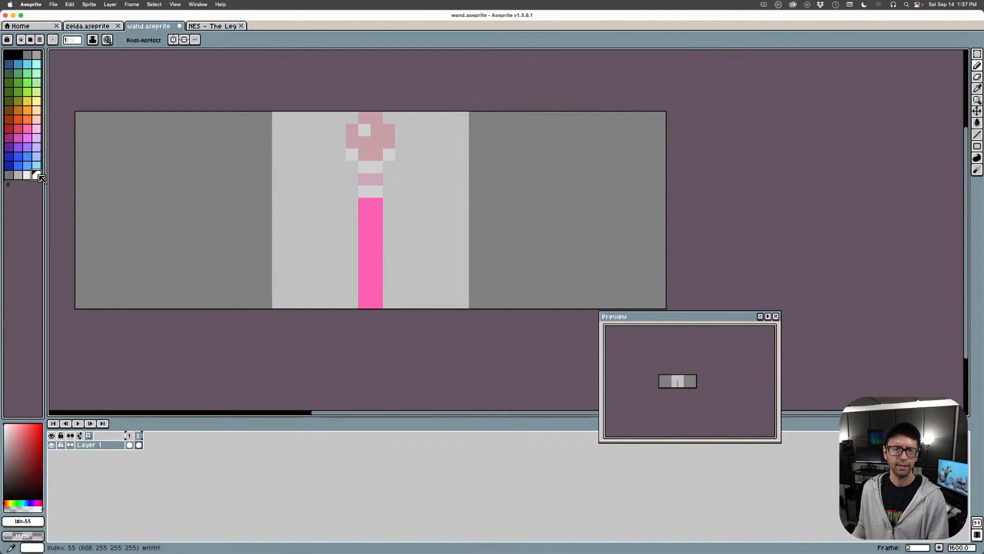
pyautogui.moveTo(363, 204); pyautogui.dragTo(374, 204)
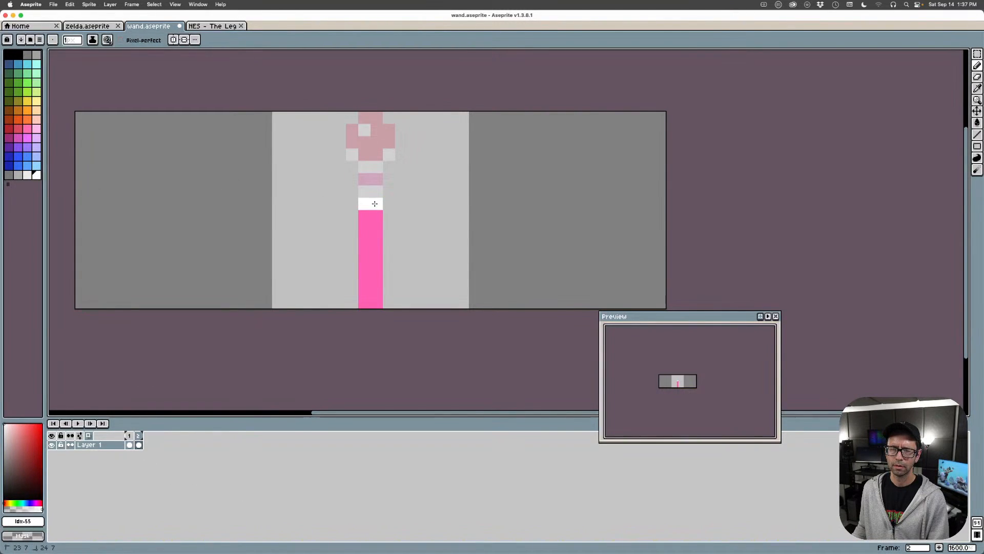
pyautogui.hotkey('ctrl', 'z')
# Draw a Y-shaped wand head in frame 2, with two pink prongs rising around the orb area above a white shaft band
pyautogui.moveTo(366, 242)
pyautogui.mouseDown()
pyautogui.moveTo(377, 242)
pyautogui.moveTo(376, 204)
pyautogui.moveTo(376, 216)
pyautogui.moveTo(352, 227)
pyautogui.moveTo(340, 128)
pyautogui.moveTo(352, 194)
pyautogui.mouseUp()
pyautogui.keyDown('alt'); pyautogui.click(404, 213); pyautogui.keyUp('alt')
pyautogui.keyDown('alt'); pyautogui.click(376, 259); pyautogui.keyUp('alt')
pyautogui.click(361, 226)
pyautogui.hotkey('ctrl', 'z')
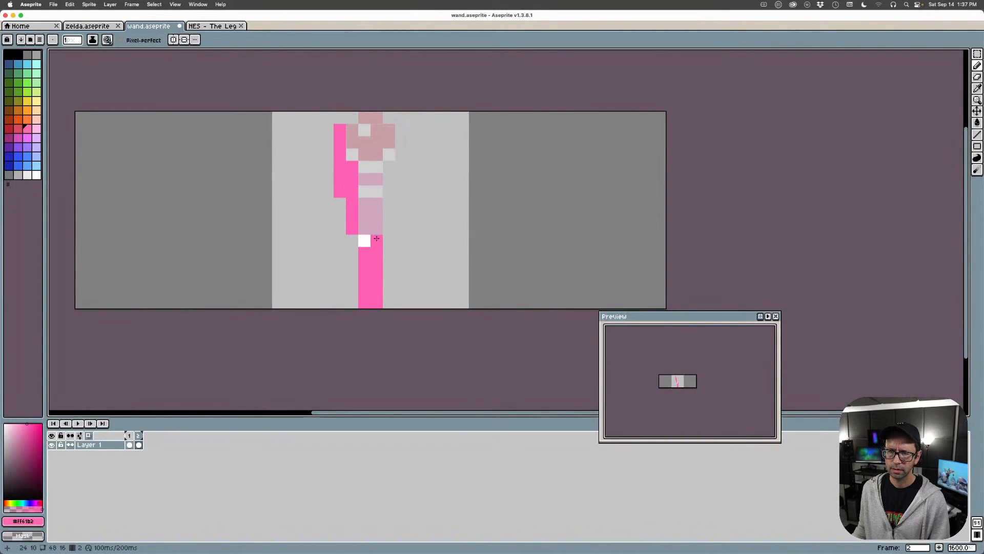
pyautogui.moveTo(365, 229)
pyautogui.mouseDown()
pyautogui.moveTo(377, 229)
pyautogui.moveTo(389, 201)
pyautogui.moveTo(401, 128)
pyautogui.moveTo(399, 176)
pyautogui.mouseUp()
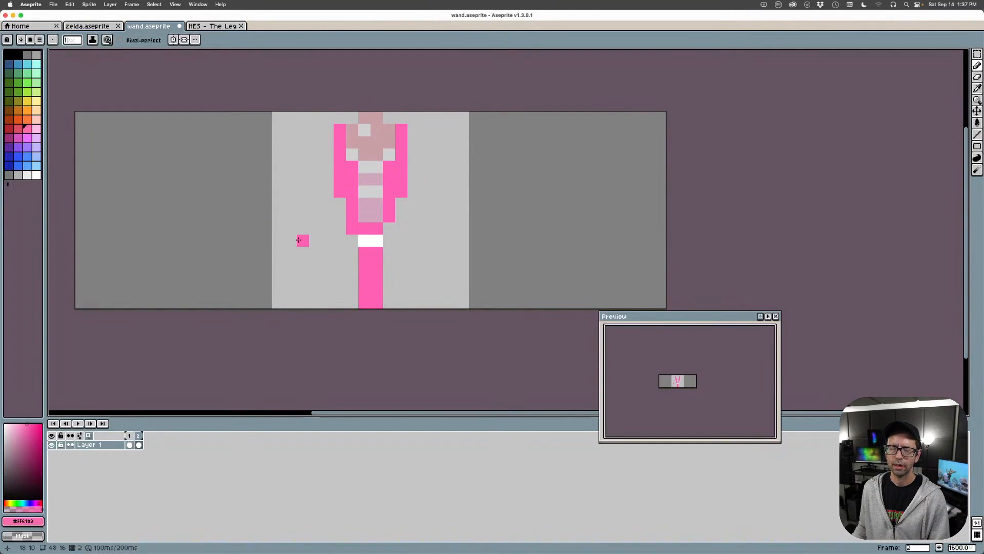
# Examine the NPCs and Items & Weapons reference sheets, then return to wand.aseprite
pyautogui.click(977, 53)
pyautogui.click(446, 115)
pyautogui.click(215, 26)
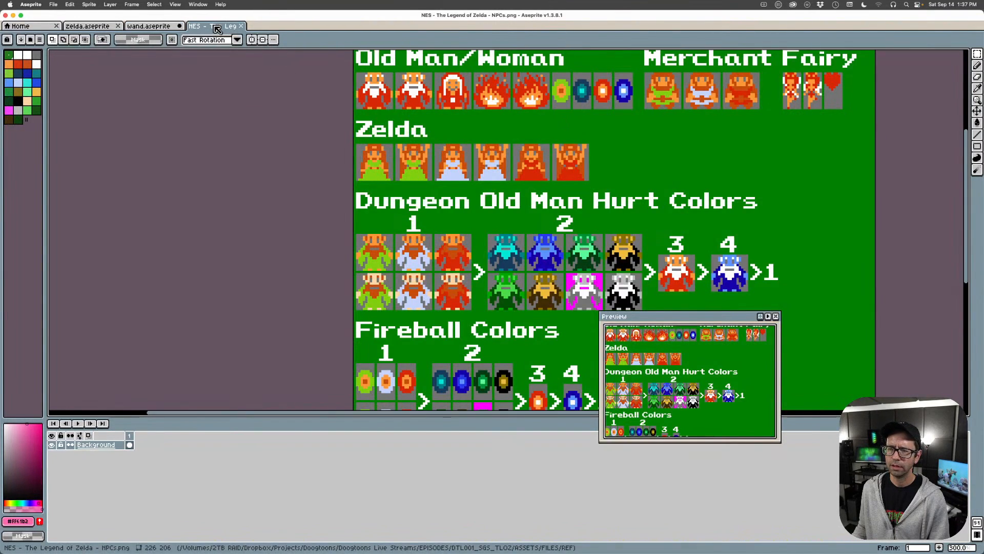
pyautogui.click(152, 26)
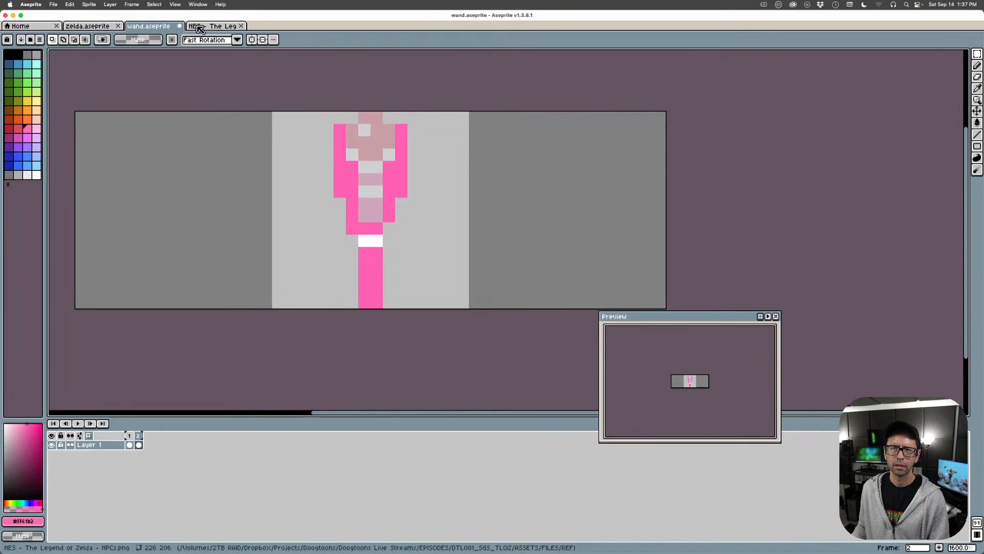
pyautogui.click(53, 4)
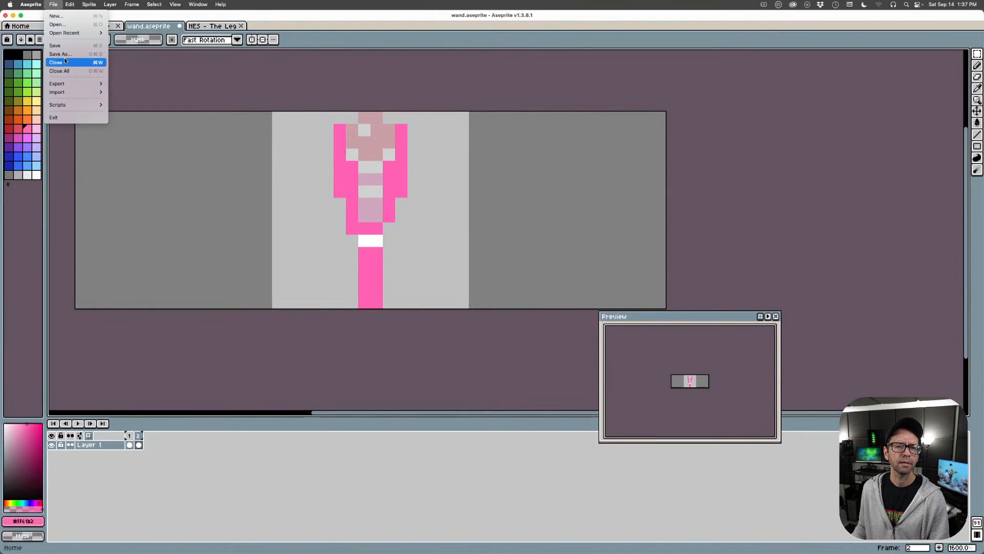
pyautogui.moveTo(68, 35)
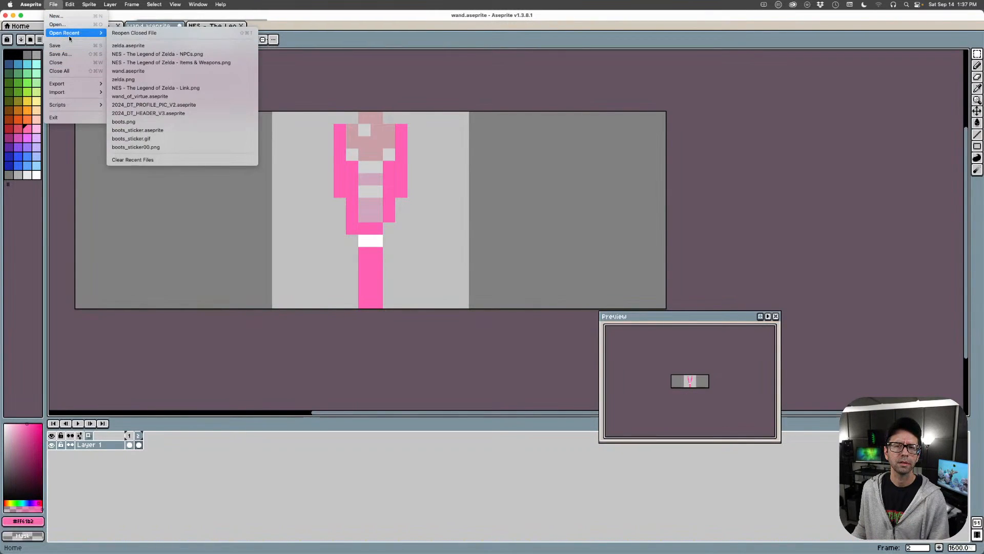
pyautogui.click(177, 62)
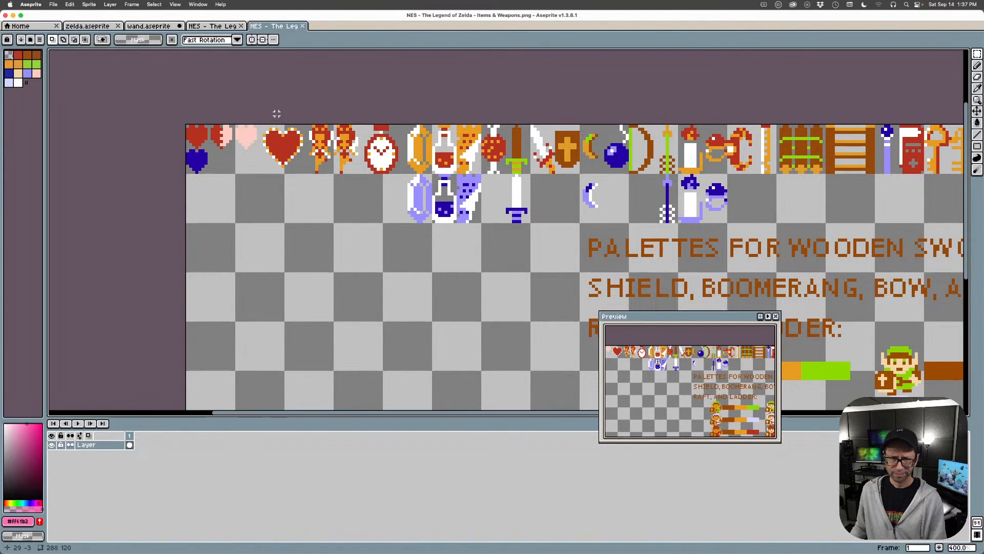
pyautogui.click(302, 25)
pyautogui.click(149, 26)
# Save wand.aseprite and shift the artwork in both frames 5 px left within the middle tile
pyautogui.hotkey('ctrl', 's')
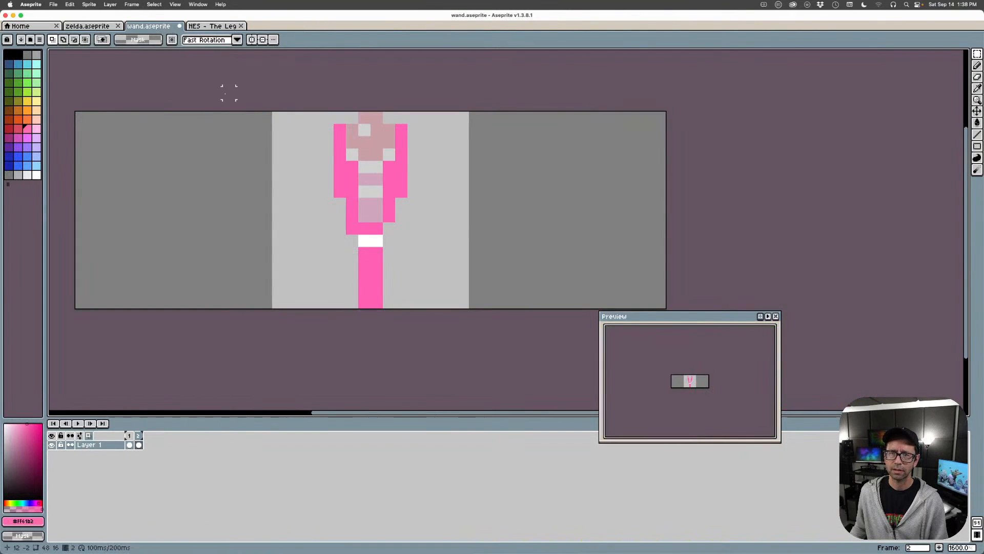
pyautogui.press('v')
pyautogui.moveTo(377, 188); pyautogui.dragTo(319, 187)
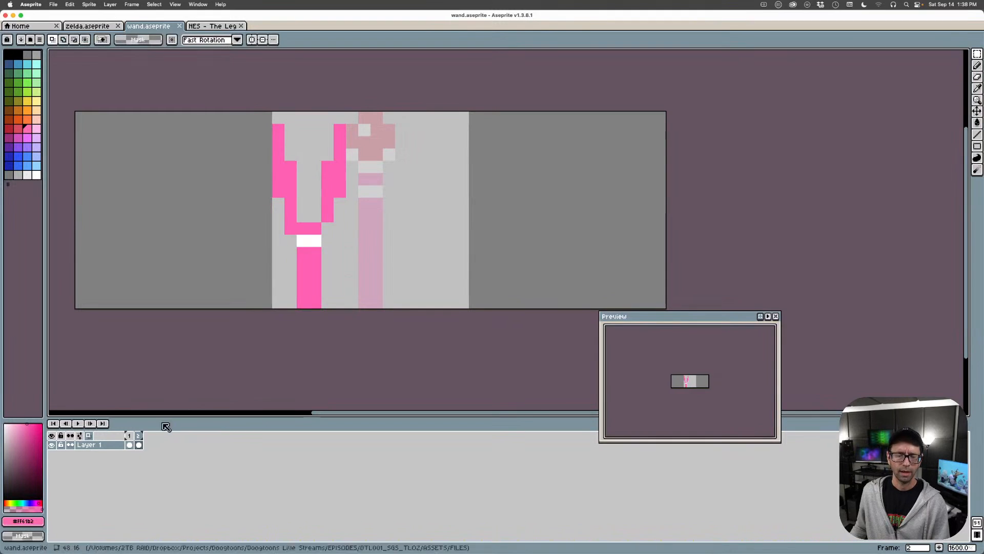
pyautogui.click(129, 445)
pyautogui.moveTo(369, 219); pyautogui.dragTo(312, 224)
pyautogui.press('m')
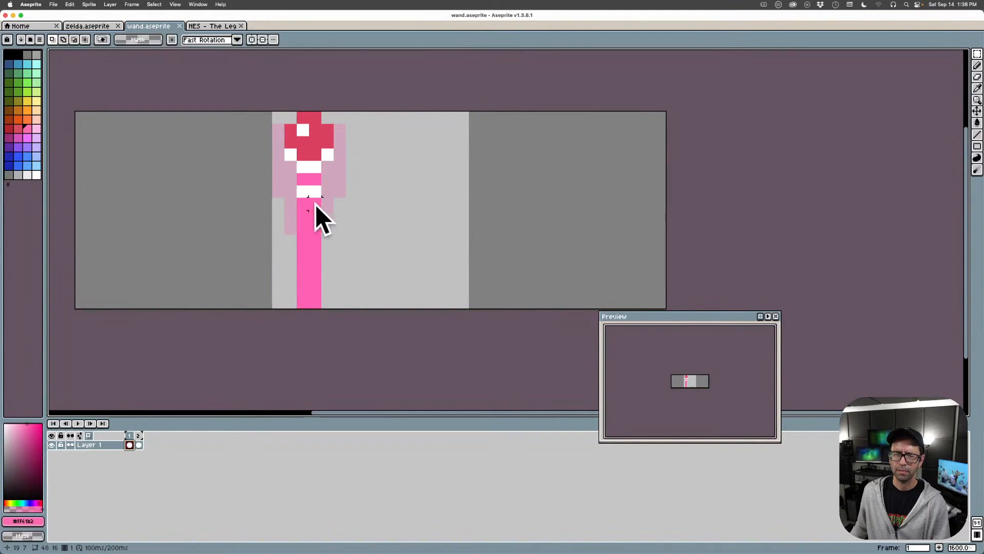
# Thicken the fork's base in frame 2 by filling the two-pixel gap between the prongs with pink
pyautogui.click(138, 444)
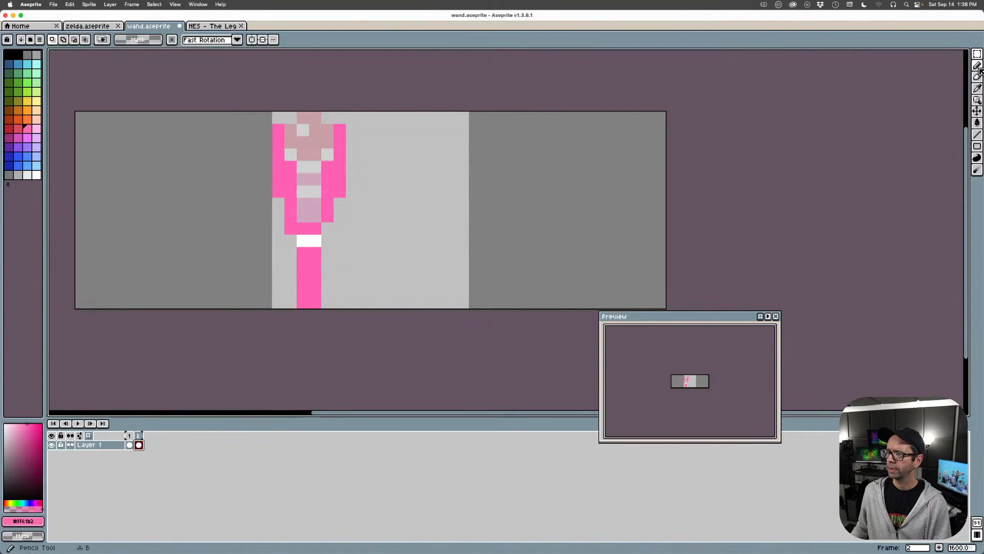
pyautogui.click(977, 66)
pyautogui.press('alt')
pyautogui.click(315, 215)
pyautogui.click(302, 216)
# Add white pixels to both prongs in frame 2: at the tips, two pixels below them, and at the lower bends
pyautogui.keyDown('alt'); pyautogui.click(313, 239); pyautogui.keyUp('alt')
pyautogui.click(289, 204)
pyautogui.click(278, 130)
pyautogui.click(339, 131)
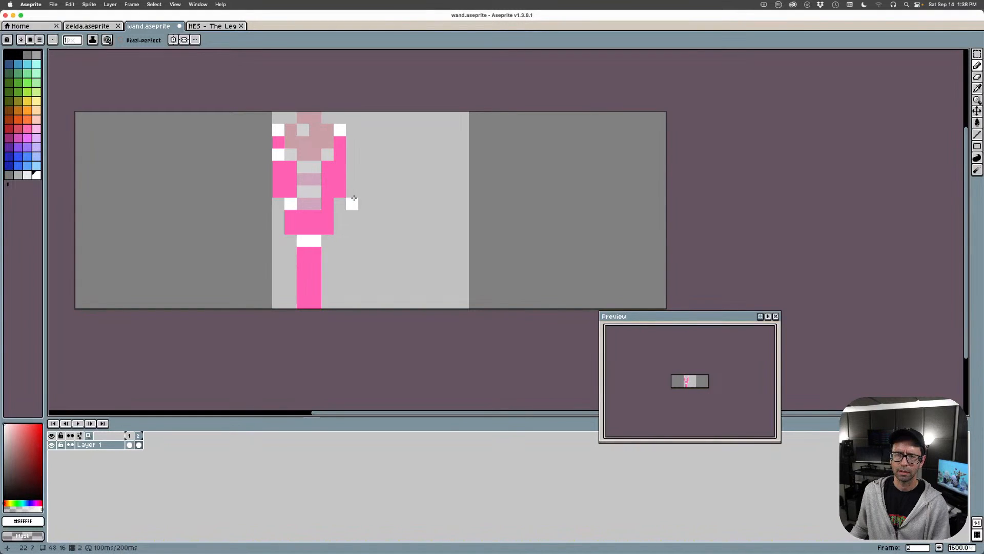
pyautogui.click(340, 154)
pyautogui.click(340, 192)
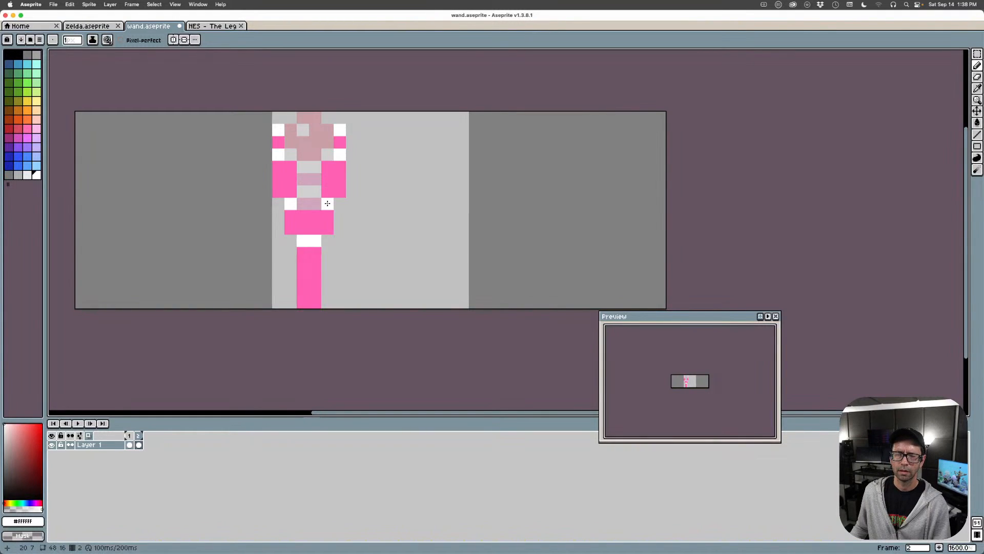
pyautogui.click(328, 204)
# Erase the upper inner corner pixel of each prong and check the forked shape with the onion skin hidden
pyautogui.keyDown('alt'); pyautogui.click(358, 184); pyautogui.keyUp('alt')
pyautogui.click(327, 167)
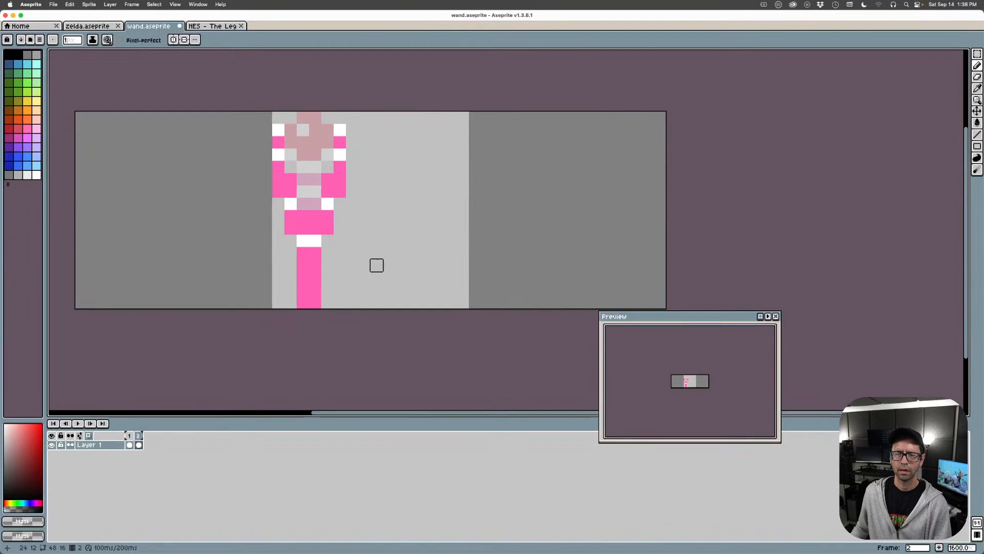
pyautogui.scroll(-4, 375, 262)
pyautogui.click(89, 436)
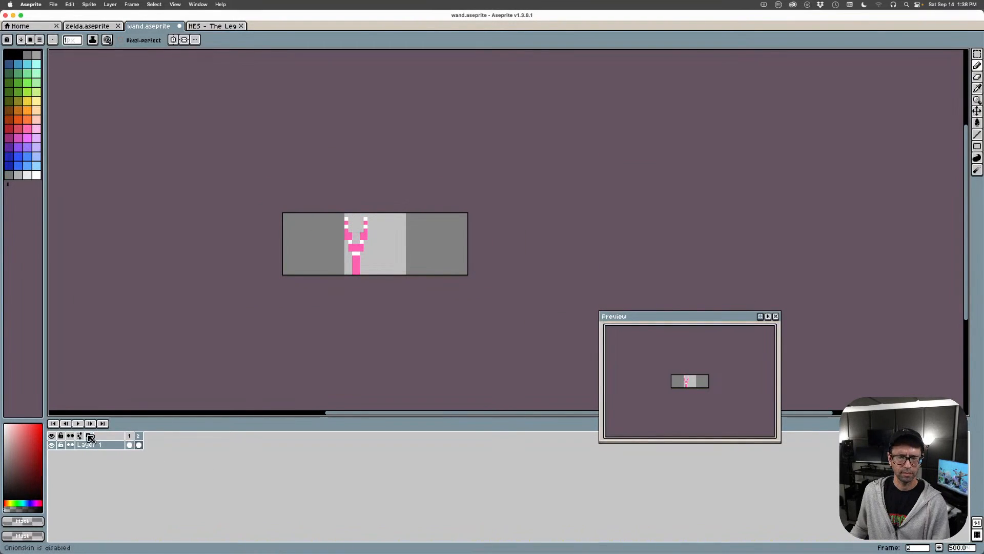
pyautogui.click(91, 436)
pyautogui.scroll(4, 354, 230)
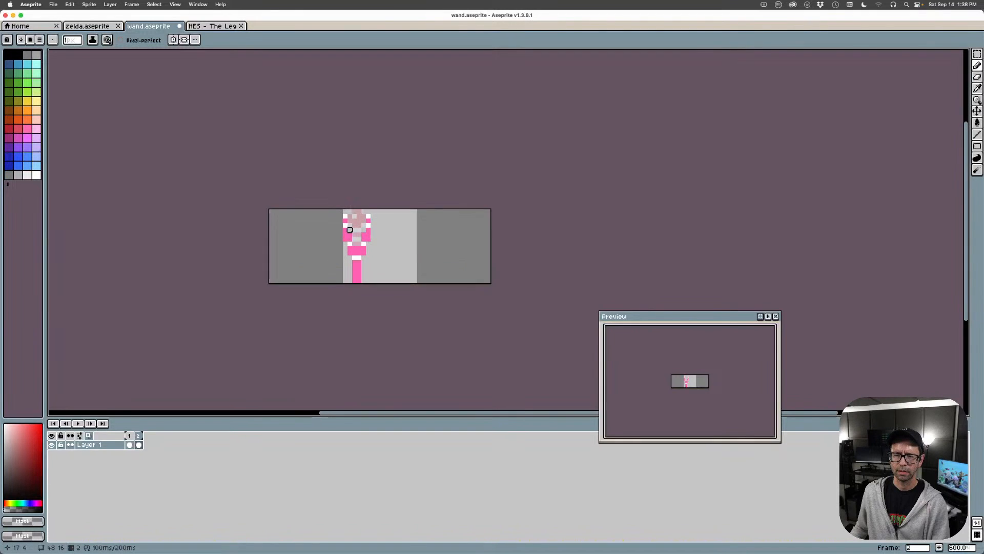
# Try two white crossbars across the gap between the prongs in frame 2, and undo them
pyautogui.keyDown('alt'); pyautogui.click(335, 213); pyautogui.keyUp('alt')
pyautogui.moveTo(337, 213); pyautogui.dragTo(392, 213)
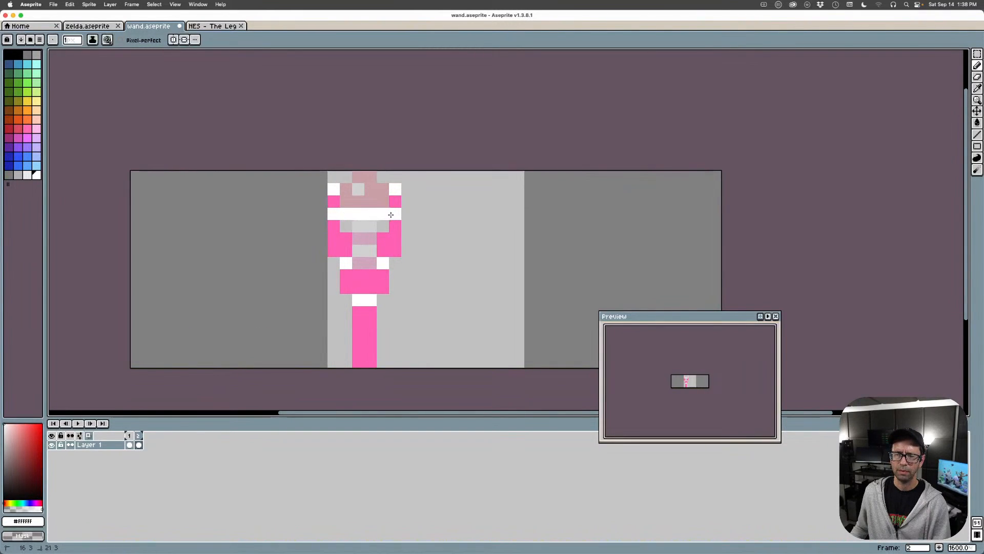
pyautogui.moveTo(345, 189)
pyautogui.mouseDown()
pyautogui.moveTo(394, 198)
pyautogui.moveTo(334, 190)
pyautogui.mouseUp()
pyautogui.press('super+z')
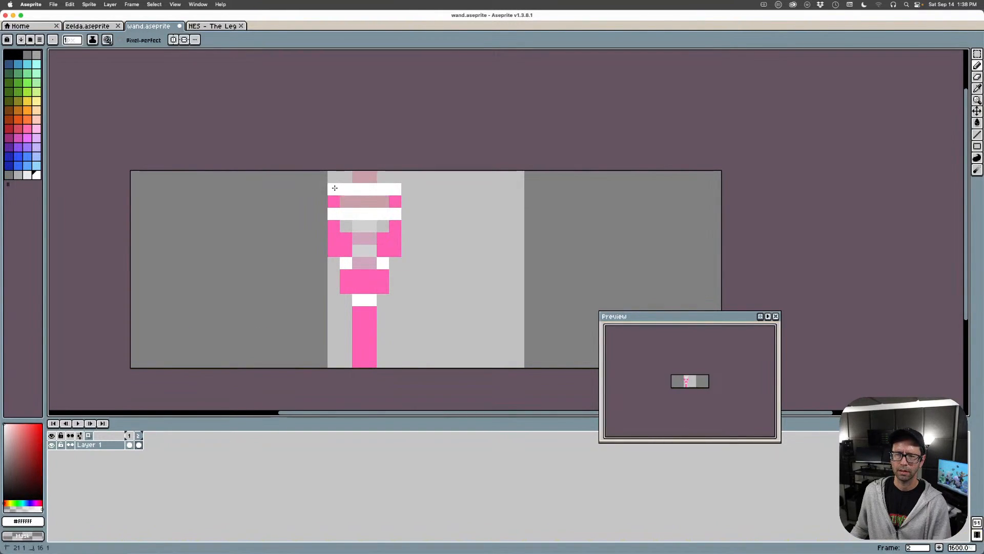
pyautogui.press('super+z')
pyautogui.press('super+z')
pyautogui.click(350, 298)
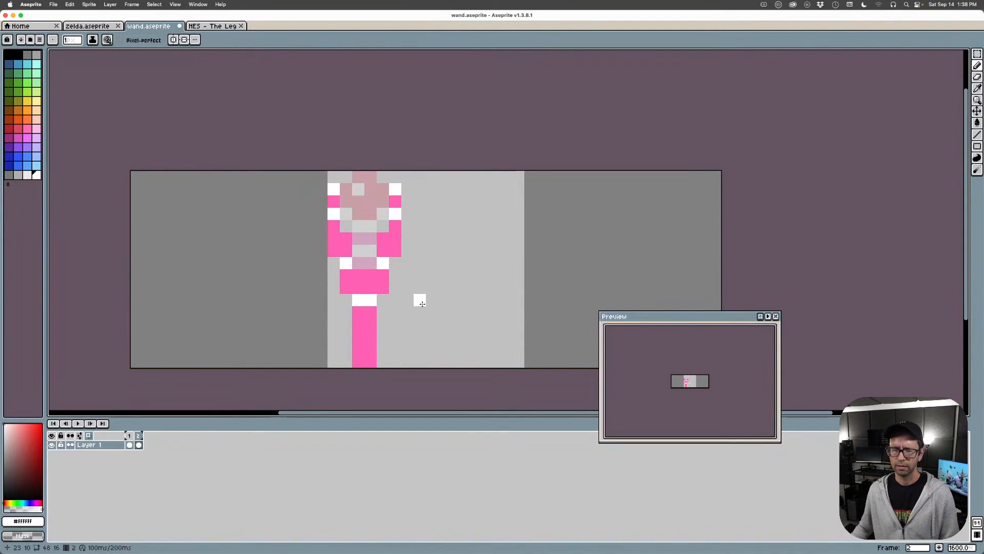
# Erase the outer lower corner pixel of each prong in frame 2 to taper the fork
pyautogui.keyDown('alt'); pyautogui.click(407, 263); pyautogui.keyUp('alt')
pyautogui.click(395, 250)
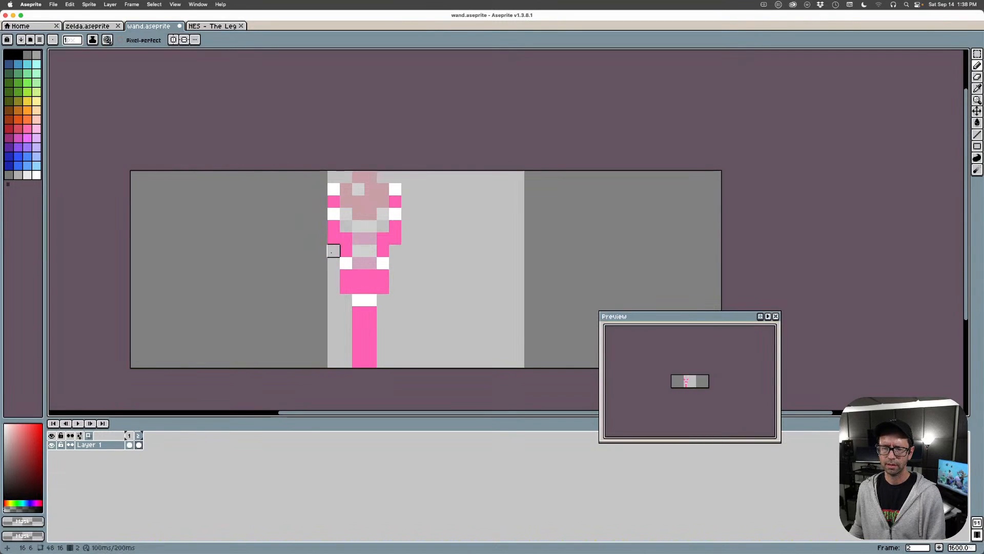
pyautogui.scroll(-3, 442, 297)
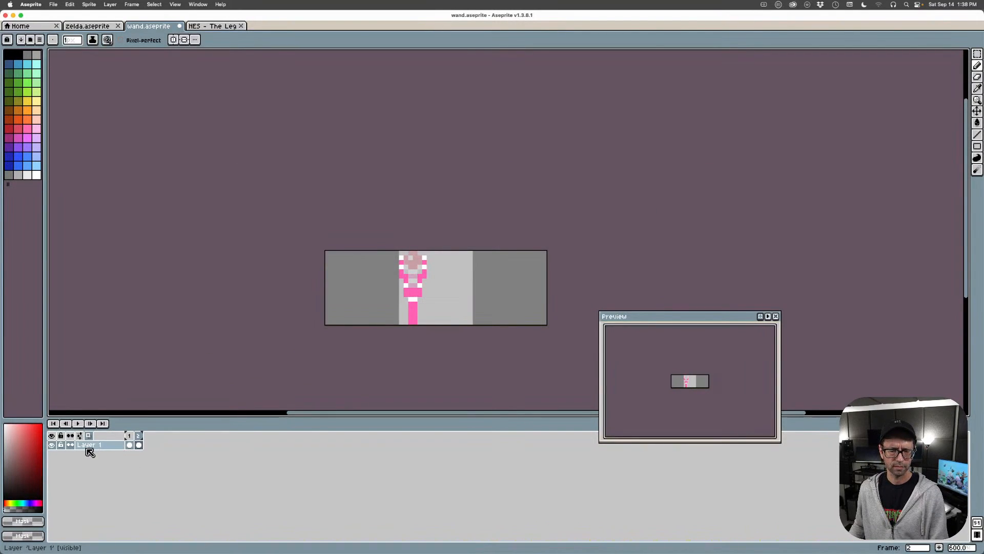
pyautogui.scroll(5, 419, 263)
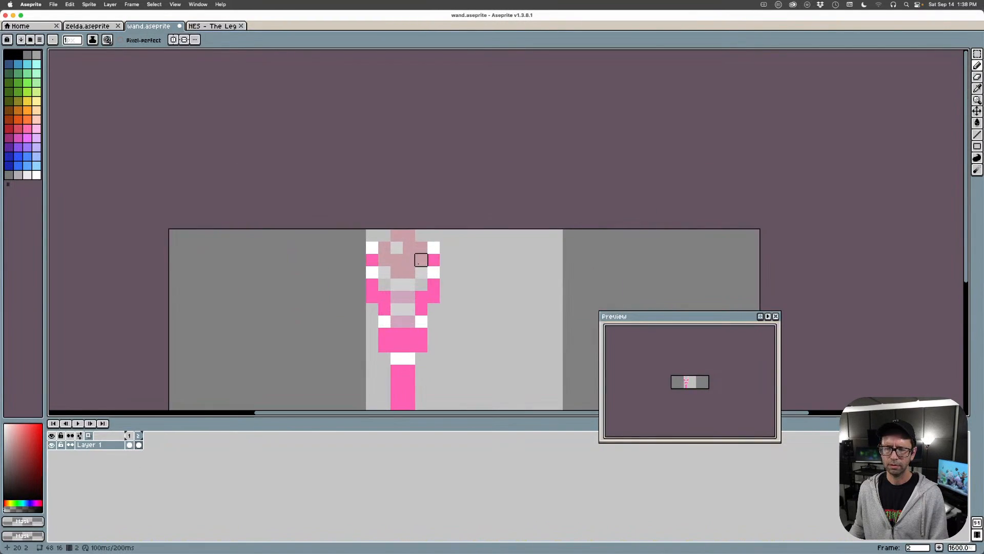
# Sample the orb's red from frame 1 and turn frame 2's prong tips into two-pixel-wide red blocks with a white highlight pixel each
pyautogui.click(129, 445)
pyautogui.press('i')
pyautogui.click(418, 241)
pyautogui.click(141, 446)
pyautogui.press('b')
pyautogui.scroll(-2, 351, 280)
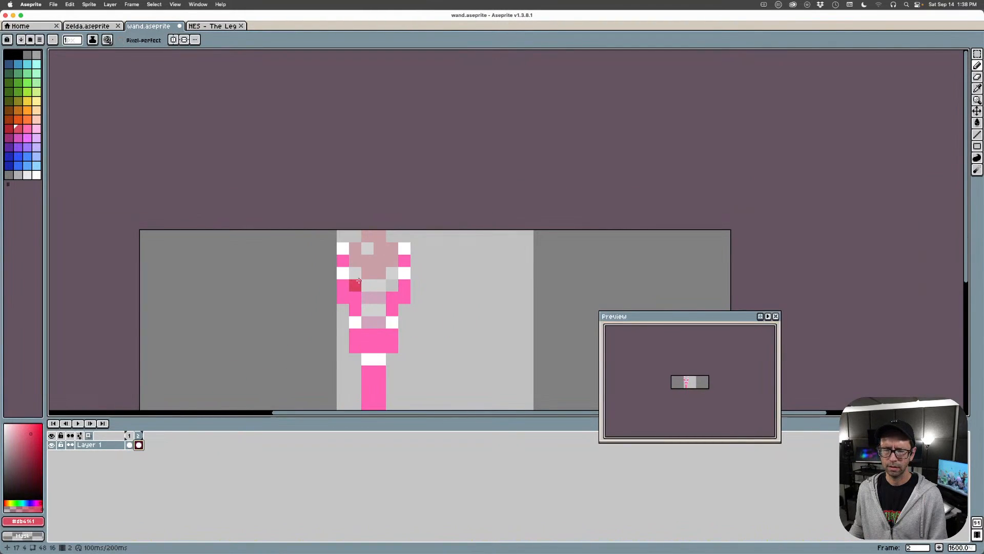
pyautogui.moveTo(353, 249)
pyautogui.mouseDown()
pyautogui.moveTo(355, 262)
pyautogui.moveTo(342, 250)
pyautogui.moveTo(404, 261)
pyautogui.moveTo(405, 249)
pyautogui.mouseUp()
pyautogui.click(405, 285)
pyautogui.keyDown('alt'); pyautogui.click(409, 279); pyautogui.keyUp('alt')
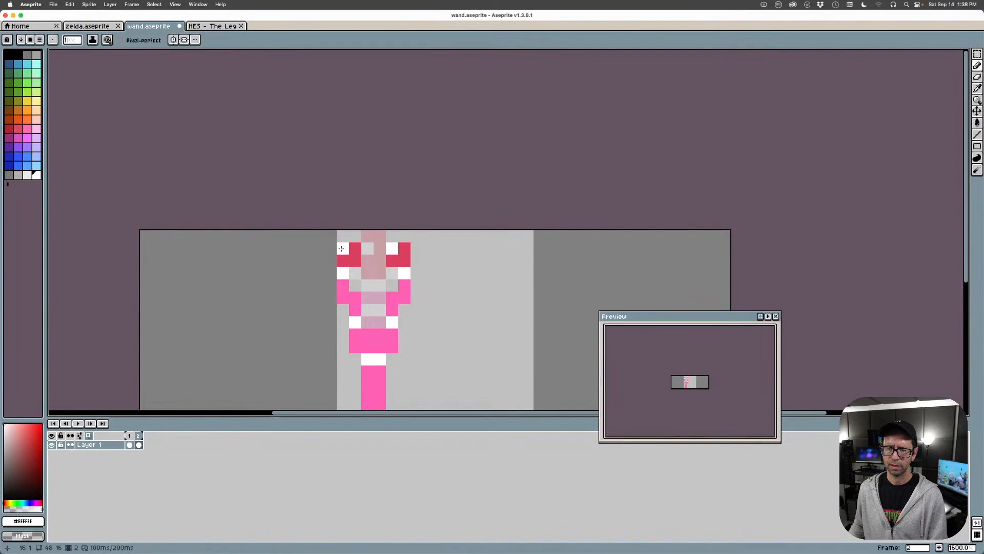
pyautogui.scroll(-3, 477, 358)
pyautogui.moveTo(480, 357); pyautogui.dragTo(462, 242)
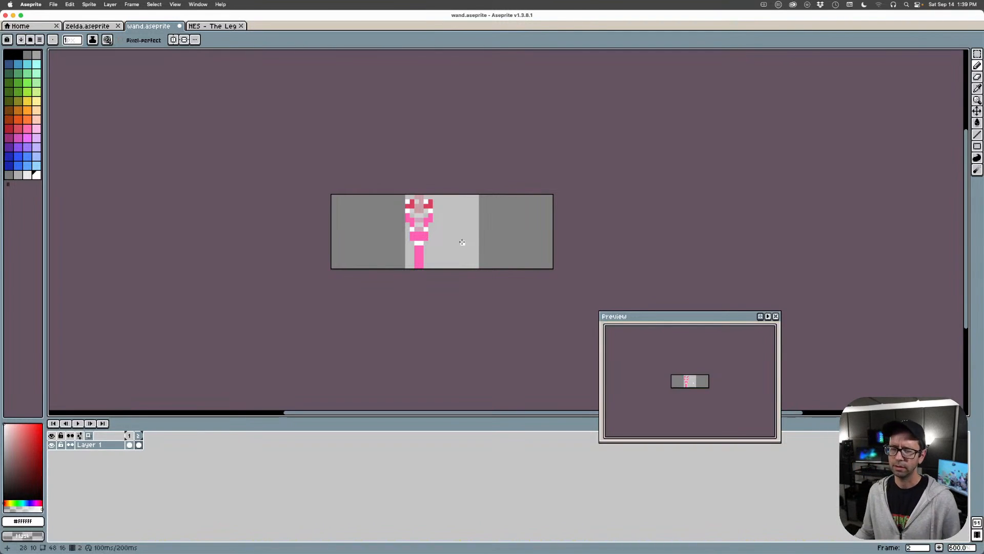
# Erase the two outer lower corner pixels of the fork's base in frame 2
pyautogui.scroll(3, 414, 239)
pyautogui.keyDown('alt'); pyautogui.click(436, 239); pyautogui.keyUp('alt')
pyautogui.rightClick(445, 239)
pyautogui.rightClick(408, 238)
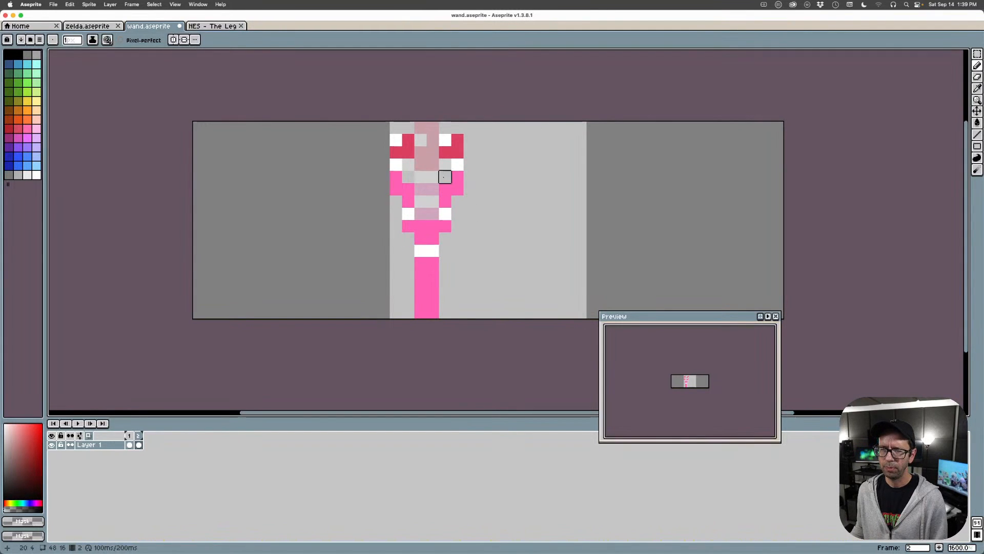
# Narrow the fork by erasing the outermost pixel column of both prongs, and extend the remaining prongs upward with pink
pyautogui.moveTo(396, 140); pyautogui.dragTo(396, 178)
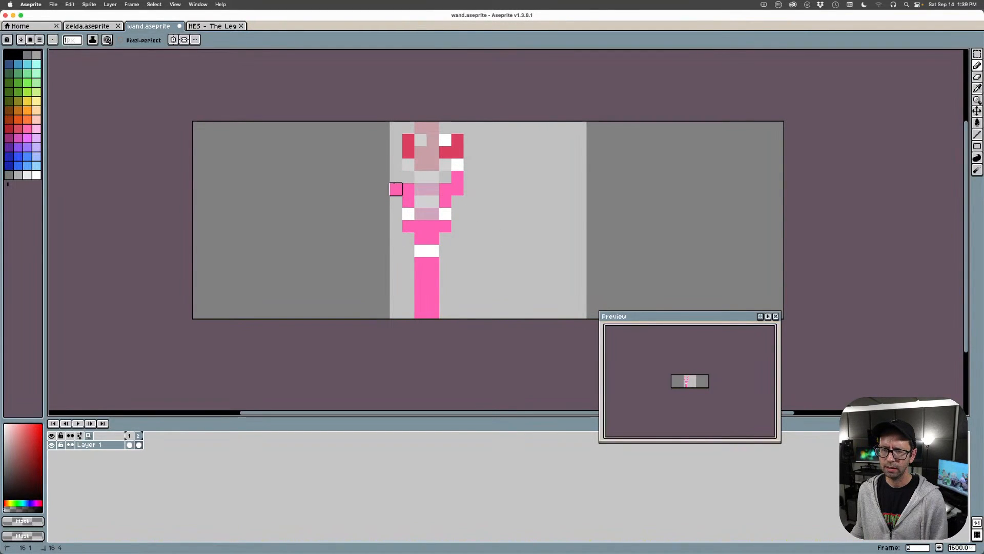
pyautogui.moveTo(457, 140)
pyautogui.mouseDown()
pyautogui.moveTo(458, 202)
pyautogui.moveTo(396, 189)
pyautogui.moveTo(420, 251)
pyautogui.moveTo(408, 177)
pyautogui.moveTo(446, 177)
pyautogui.mouseUp()
pyautogui.click(396, 190)
pyautogui.keyDown('alt'); pyautogui.click(406, 187); pyautogui.keyUp('alt')
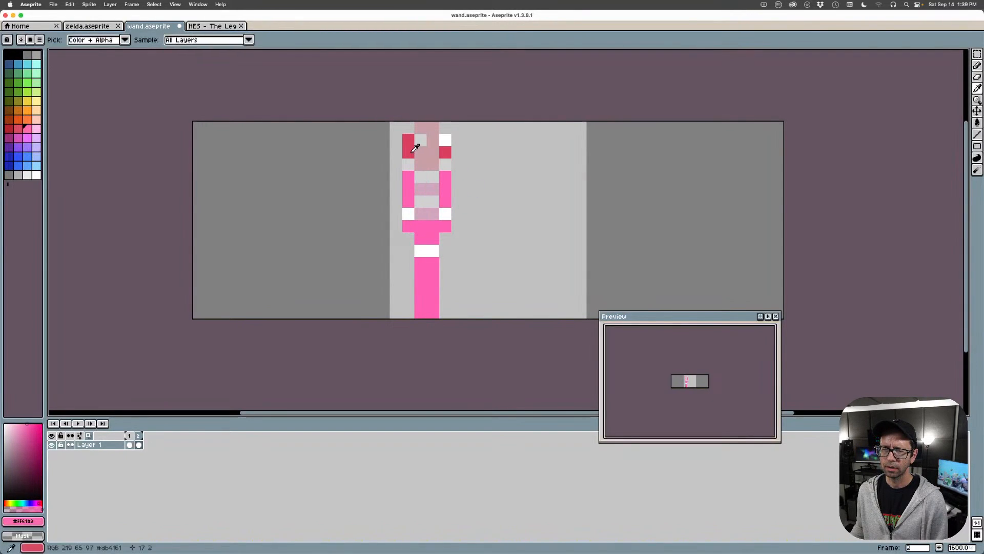
# Place a white pixel beneath each prong tip and make both tips solid red
pyautogui.keyDown('alt'); pyautogui.click(446, 139); pyautogui.keyUp('alt')
pyautogui.click(408, 165)
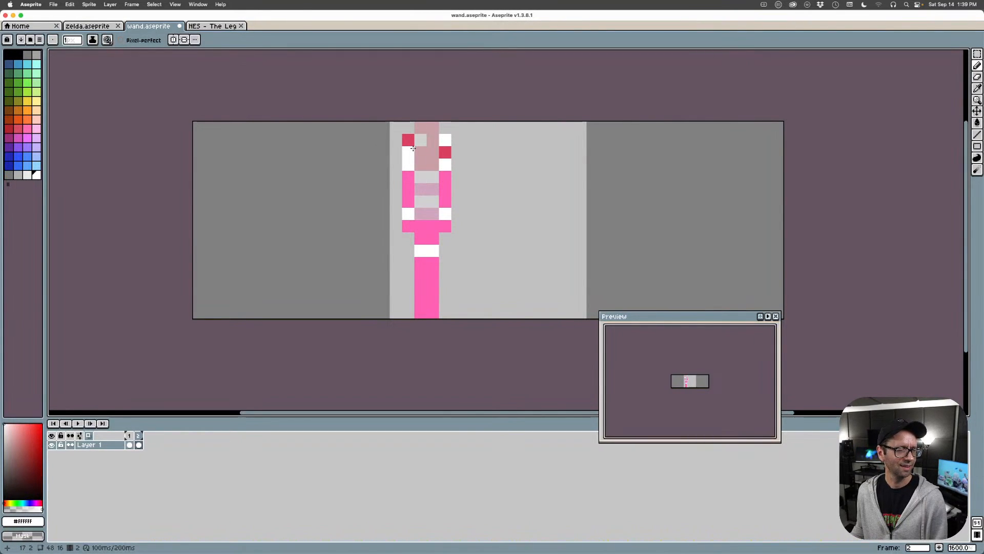
pyautogui.keyDown('alt'); pyautogui.click(445, 151); pyautogui.keyUp('alt')
pyautogui.click(445, 140)
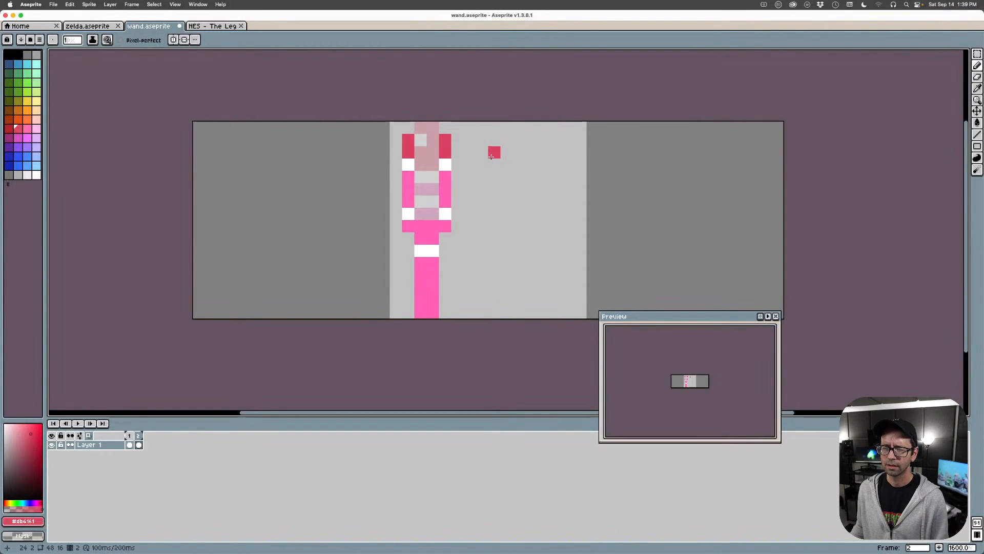
# Paint a four-pixel-wide red orb between and over the prong tips in frame 2, matching the orb in frame 1
pyautogui.moveTo(420, 152)
pyautogui.mouseDown()
pyautogui.moveTo(433, 152)
pyautogui.moveTo(420, 140)
pyautogui.mouseUp()
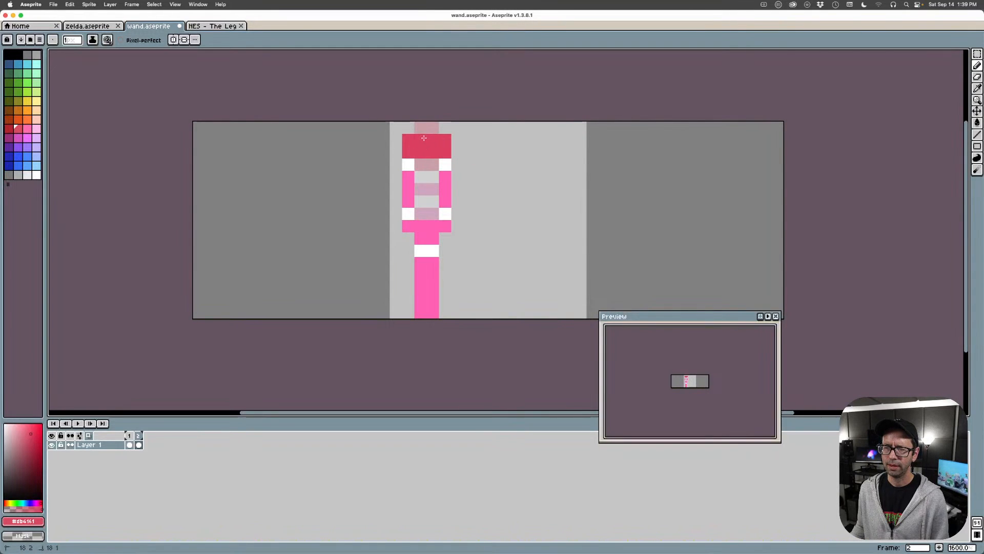
pyautogui.keyDown('alt'); pyautogui.click(398, 154); pyautogui.keyUp('alt')
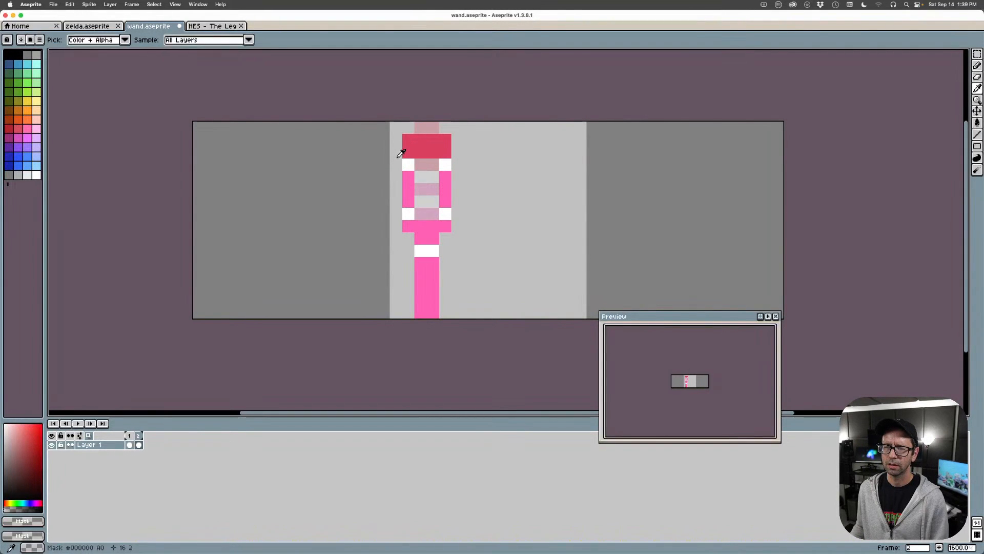
pyautogui.moveTo(408, 153)
pyautogui.mouseDown()
pyautogui.moveTo(408, 140)
pyautogui.moveTo(444, 138)
pyautogui.mouseUp()
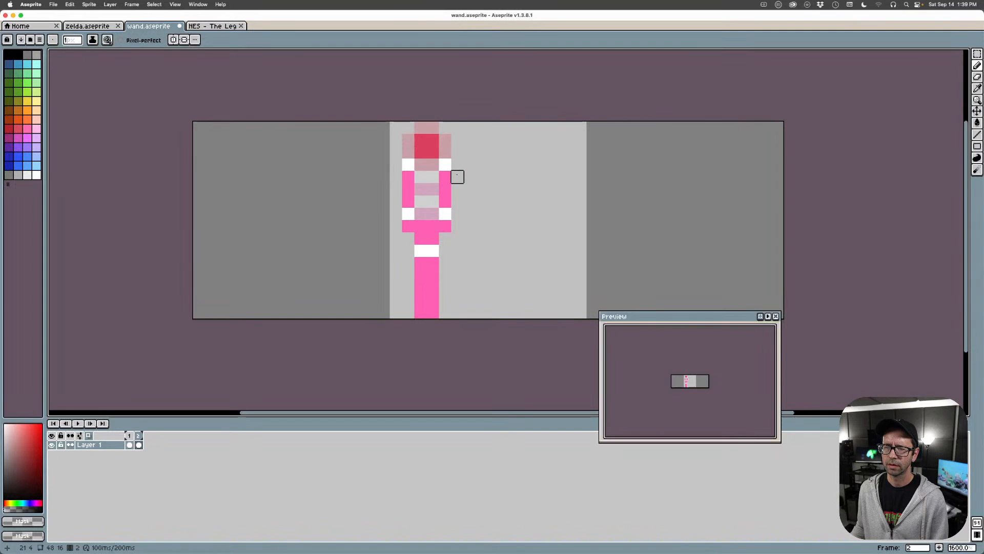
pyautogui.click(129, 445)
pyautogui.click(138, 445)
pyautogui.keyDown('alt'); pyautogui.click(435, 149); pyautogui.keyUp('alt')
pyautogui.moveTo(408, 153)
pyautogui.mouseDown()
pyautogui.moveTo(408, 140)
pyautogui.moveTo(445, 152)
pyautogui.moveTo(433, 165)
pyautogui.mouseUp()
pyautogui.moveTo(433, 129); pyautogui.dragTo(421, 128)
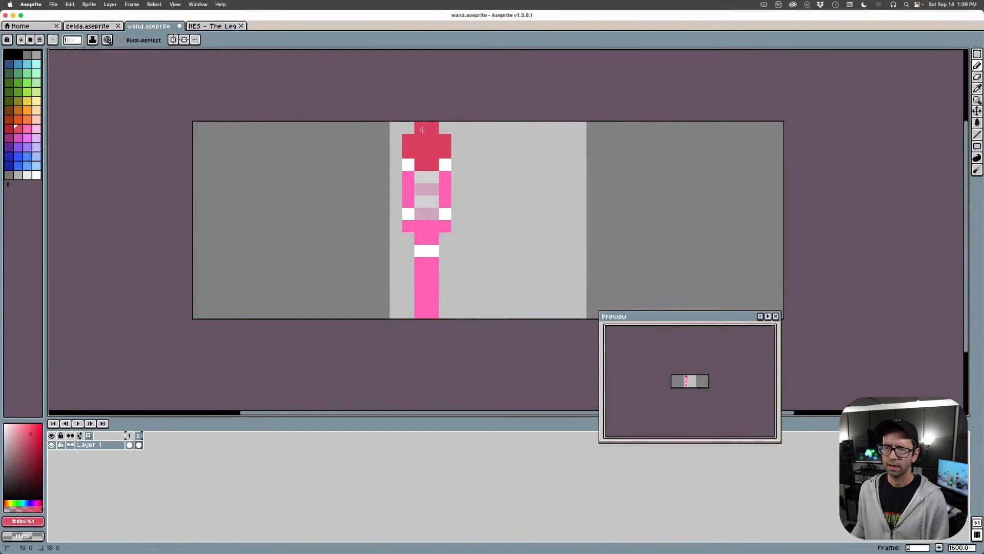
# Add frame 1's white highlight pixel to the upper-left part of the orb in frame 2
pyautogui.click(130, 437)
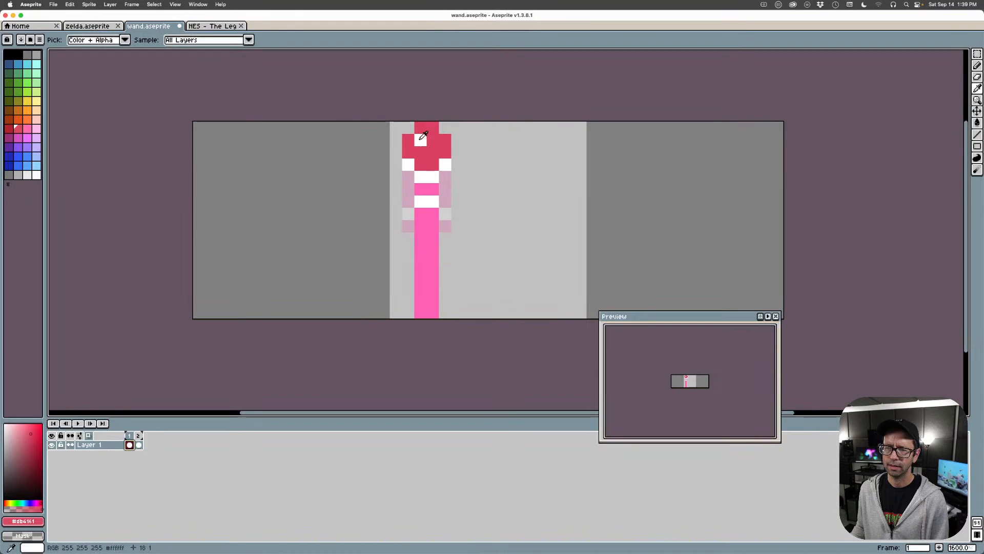
pyautogui.keyDown('alt'); pyautogui.click(422, 151); pyautogui.keyUp('alt')
pyautogui.press('.')
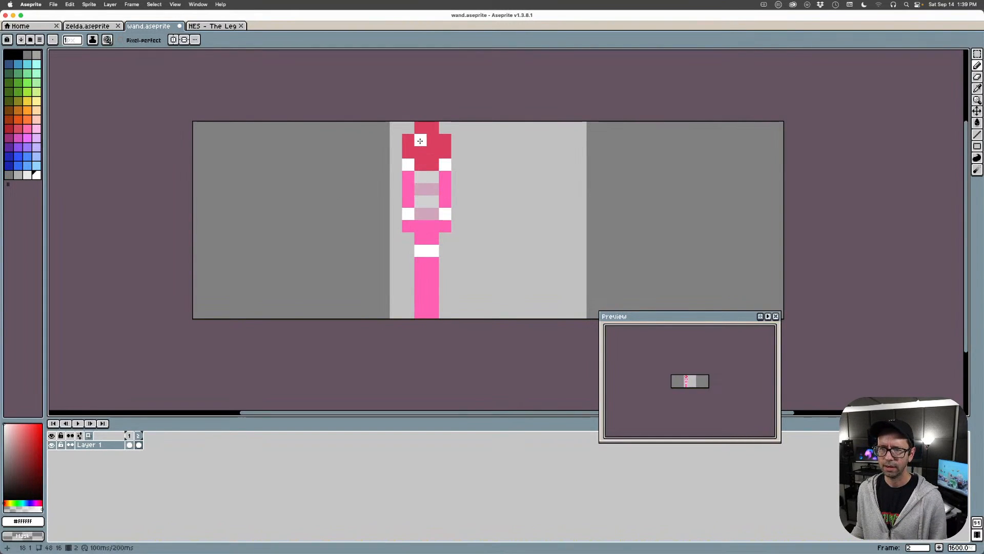
pyautogui.scroll(-5, 461, 226)
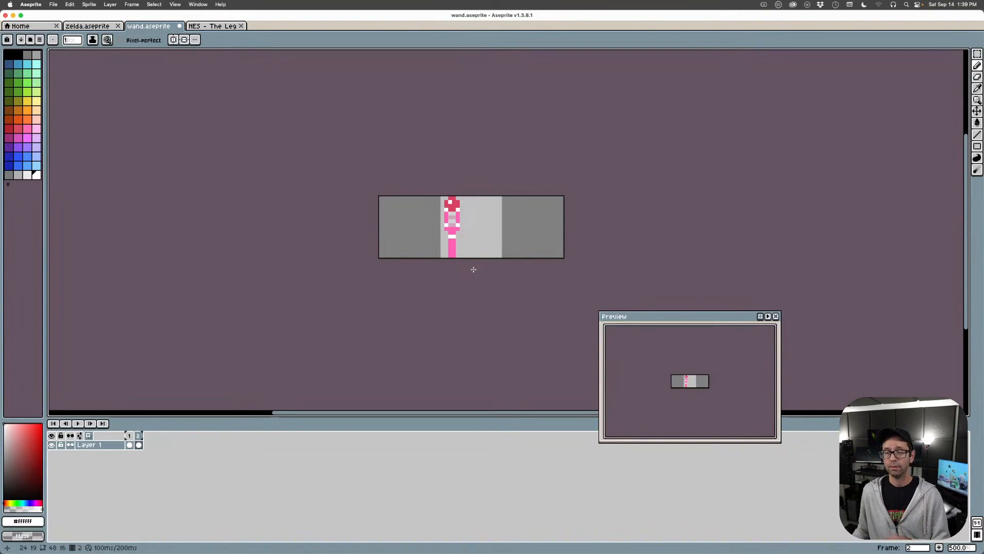
# Move the wand in frame 1 by 16 px into the left tile
pyautogui.click(130, 444)
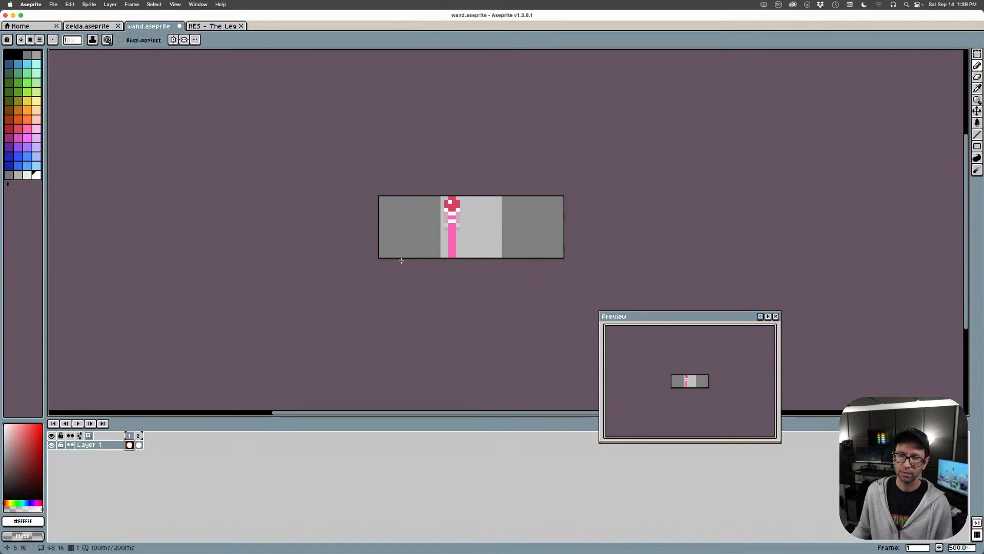
pyautogui.press('v')
pyautogui.moveTo(455, 228); pyautogui.dragTo(399, 231)
pyautogui.press('b')
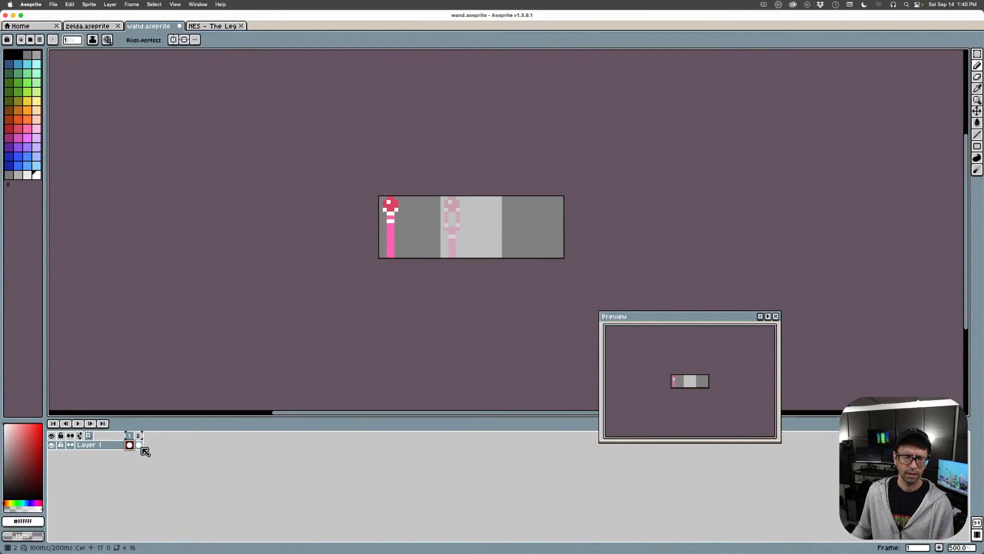
# In frame 2's left tile, paint a two-pixel-wide pink shaft base over the onion-skinned wand, with a two-pixel bump on its left side
pyautogui.click(140, 446)
pyautogui.scroll(5, 374, 222)
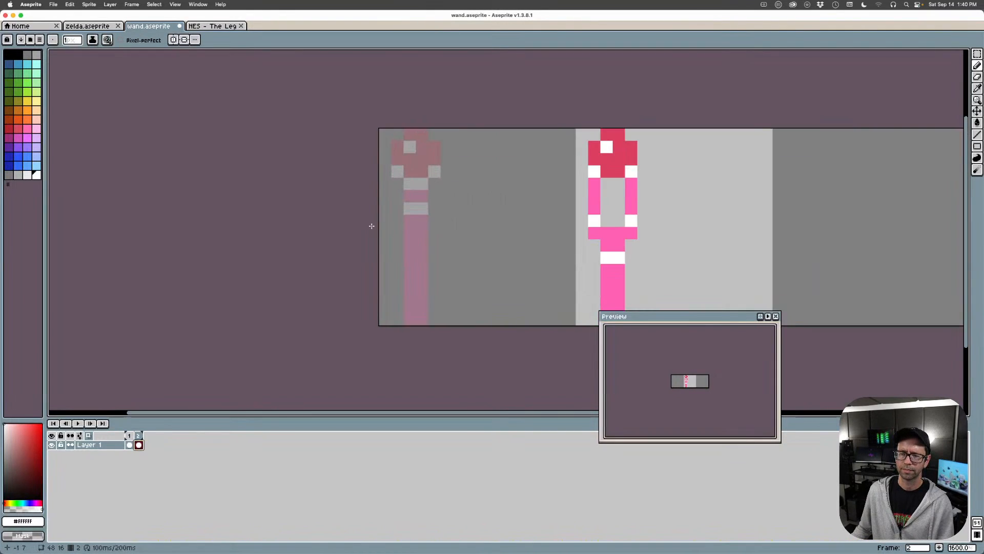
pyautogui.press('i')
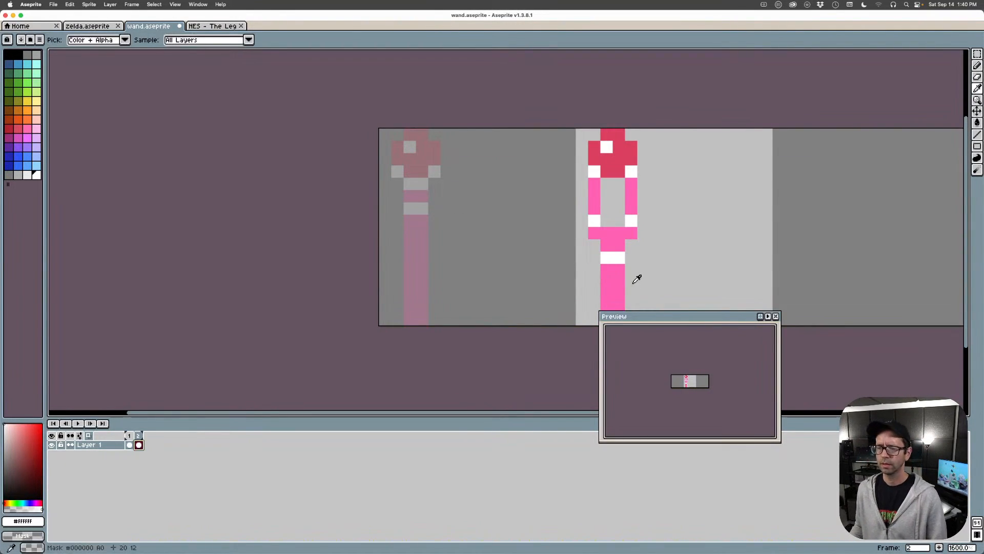
pyautogui.click(620, 281)
pyautogui.press('b')
pyautogui.click(410, 318)
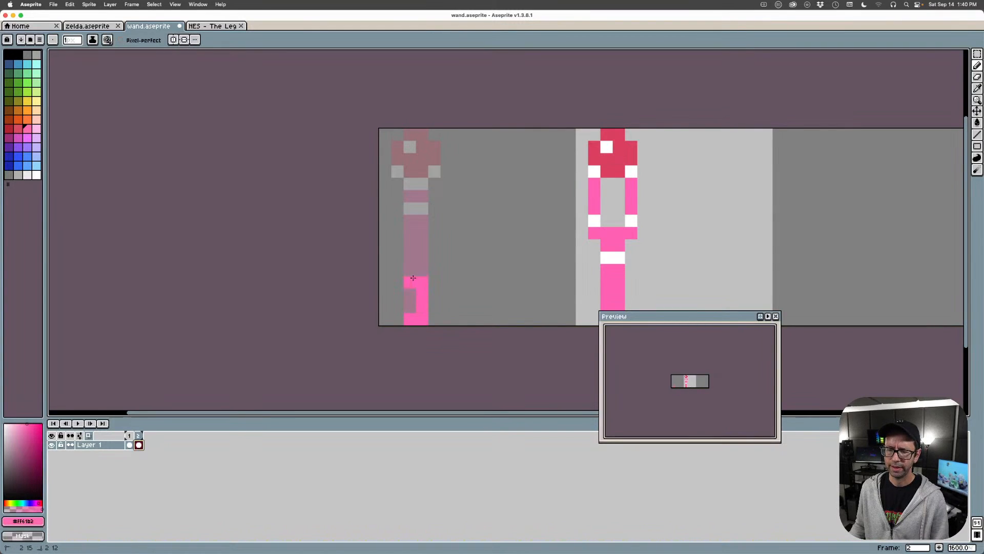
pyautogui.click(398, 269)
pyautogui.click(397, 258)
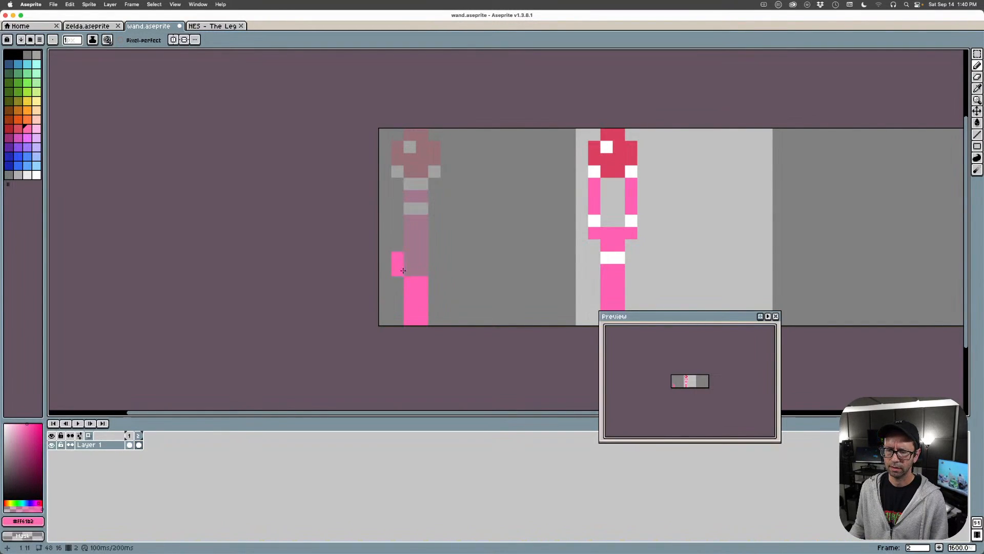
# Continue the pink shaft up to the orb with a bend bulging one pixel to the right
pyautogui.moveTo(407, 274); pyautogui.dragTo(415, 233)
pyautogui.click(413, 247)
pyautogui.click(428, 208)
pyautogui.moveTo(418, 199)
pyautogui.mouseDown()
pyautogui.moveTo(420, 185)
pyautogui.moveTo(411, 196)
pyautogui.mouseUp()
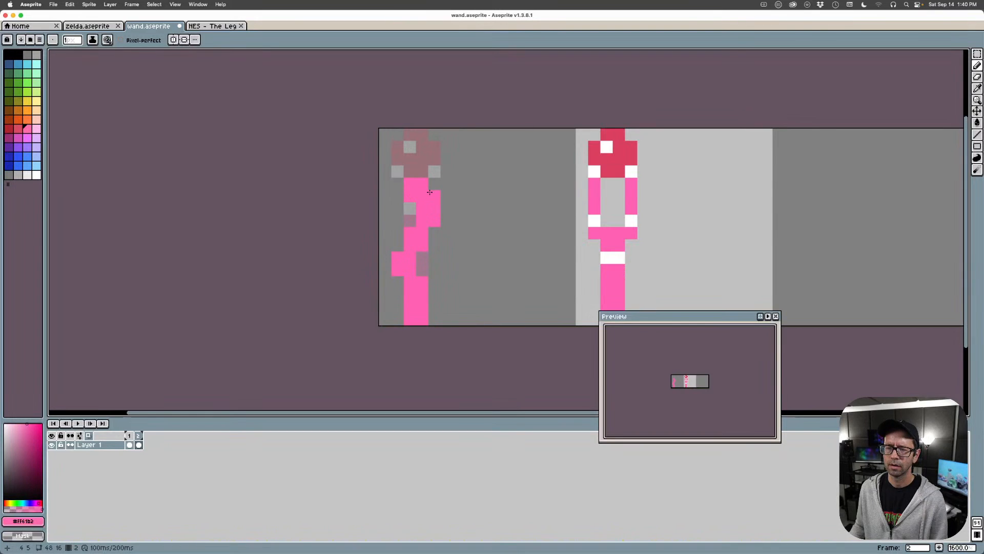
# Add two diagonal pink pixels on each side of the onion-skinned orb to form a claw-like holder
pyautogui.moveTo(396, 179); pyautogui.dragTo(394, 155)
pyautogui.click(385, 159)
pyautogui.click(435, 172)
pyautogui.click(446, 159)
# Paint the twisted wand's red orb over the onion-skinned one and add a white highlight pixel in its upper-left part
pyautogui.keyDown('alt'); pyautogui.click(607, 171); pyautogui.keyUp('alt')
pyautogui.click(422, 171)
pyautogui.click(410, 172)
pyautogui.click(410, 159)
pyautogui.click(398, 159)
pyautogui.click(398, 146)
pyautogui.click(434, 159)
pyautogui.click(422, 159)
pyautogui.click(434, 146)
pyautogui.click(423, 146)
pyautogui.click(422, 134)
pyautogui.click(410, 135)
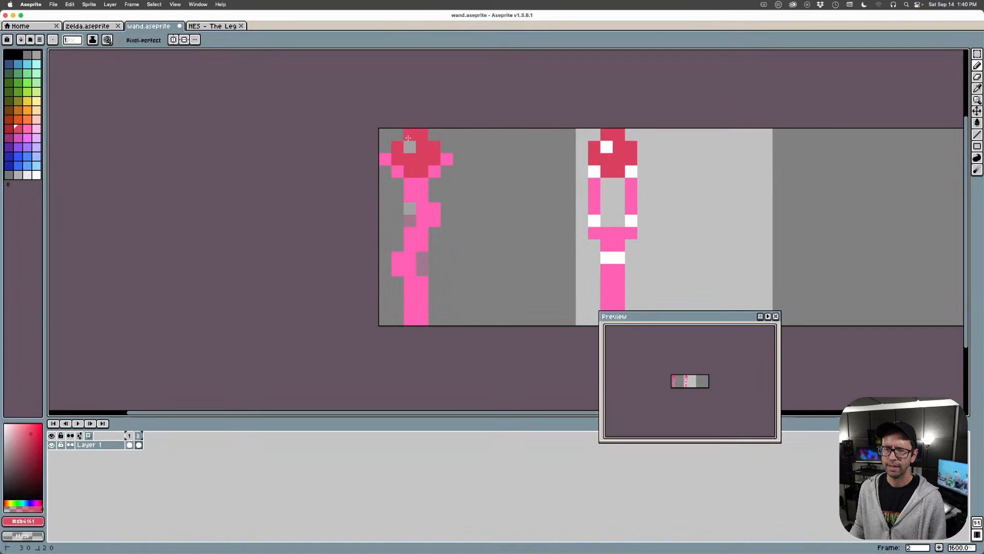
pyautogui.keyDown('alt'); pyautogui.click(606, 147); pyautogui.keyUp('alt')
pyautogui.click(410, 146)
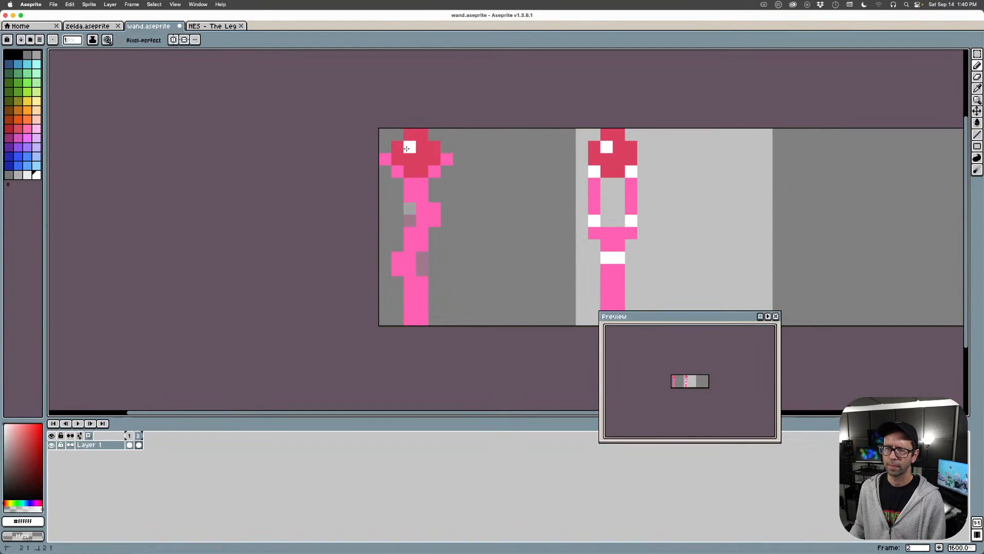
# Paint four two-pixel white bands along the twisted shaft, one at each bend from below the orb to the lower bump
pyautogui.keyDown('alt'); pyautogui.click(594, 221); pyautogui.keyUp('alt')
pyautogui.click(410, 233)
pyautogui.click(422, 233)
pyautogui.press('super+z')
pyautogui.moveTo(422, 221); pyautogui.dragTo(435, 222)
pyautogui.click(413, 247)
pyautogui.click(422, 246)
pyautogui.click(410, 196)
pyautogui.click(422, 196)
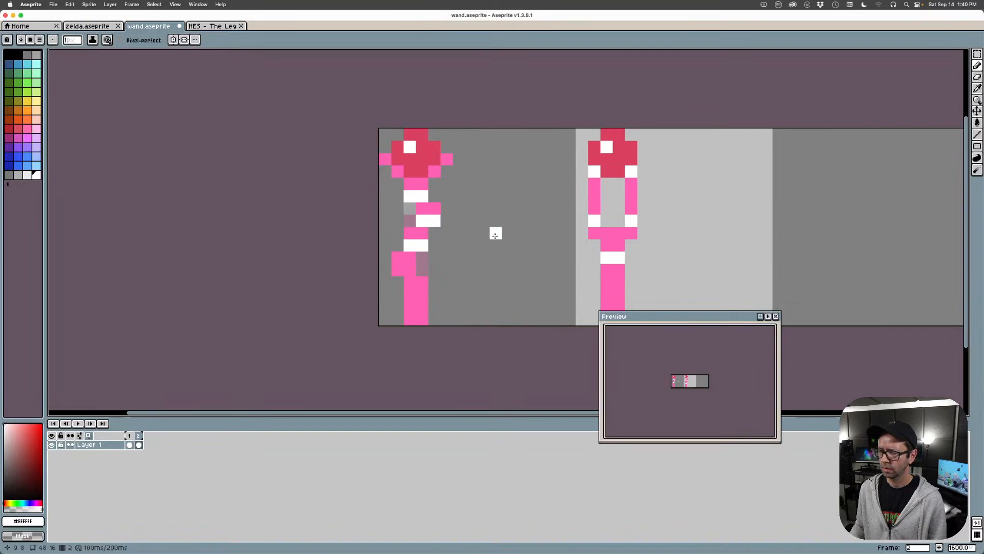
pyautogui.moveTo(398, 269); pyautogui.dragTo(406, 269)
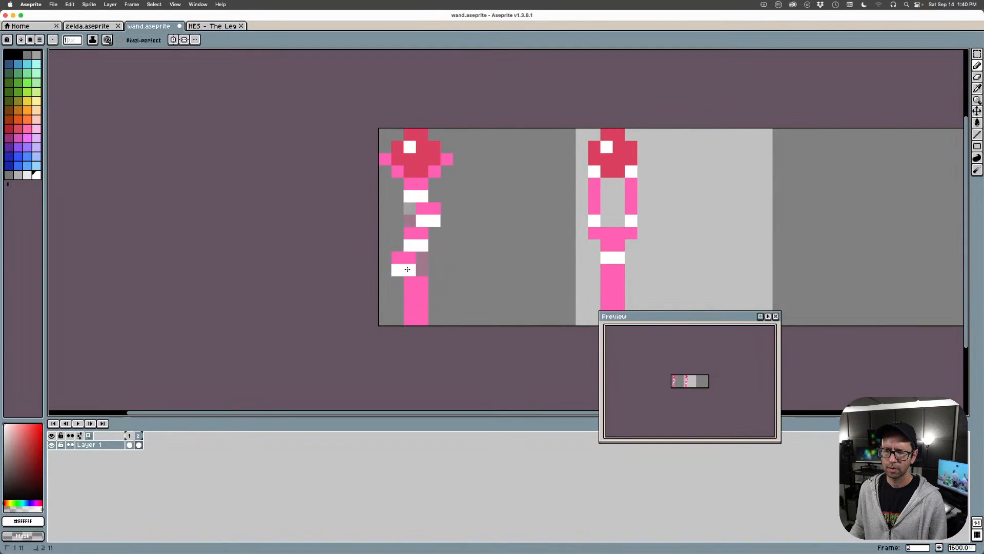
pyautogui.scroll(-4, 521, 257)
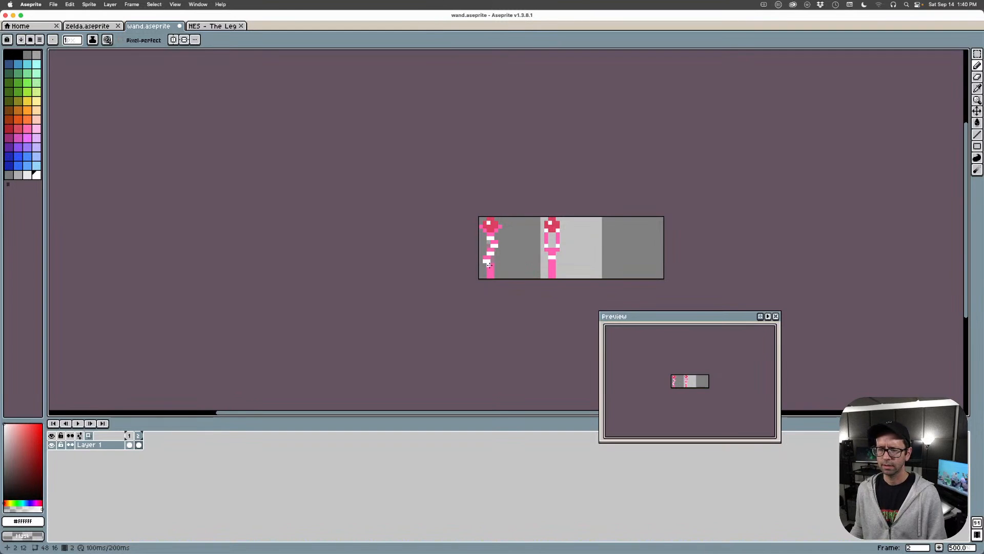
# Repaint the twisted shaft's white bands in pink, leaving one white highlight pixel at the outer edge of each of the four bends
pyautogui.scroll(4, 489, 265)
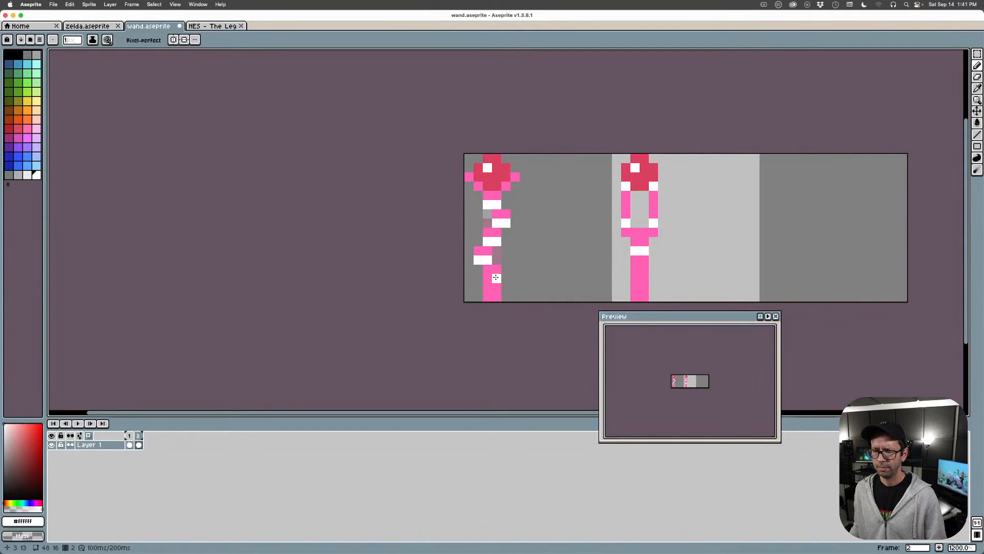
pyautogui.keyDown('alt'); pyautogui.click(483, 260); pyautogui.keyUp('alt')
pyautogui.click(487, 260)
pyautogui.moveTo(488, 241)
pyautogui.mouseDown()
pyautogui.moveTo(497, 241)
pyautogui.moveTo(497, 222)
pyautogui.mouseUp()
pyautogui.click(493, 205)
pyautogui.click(491, 205)
pyautogui.keyDown('alt'); pyautogui.click(626, 224); pyautogui.keyUp('alt')
pyautogui.click(487, 205)
pyautogui.click(506, 223)
pyautogui.click(485, 242)
pyautogui.click(479, 261)
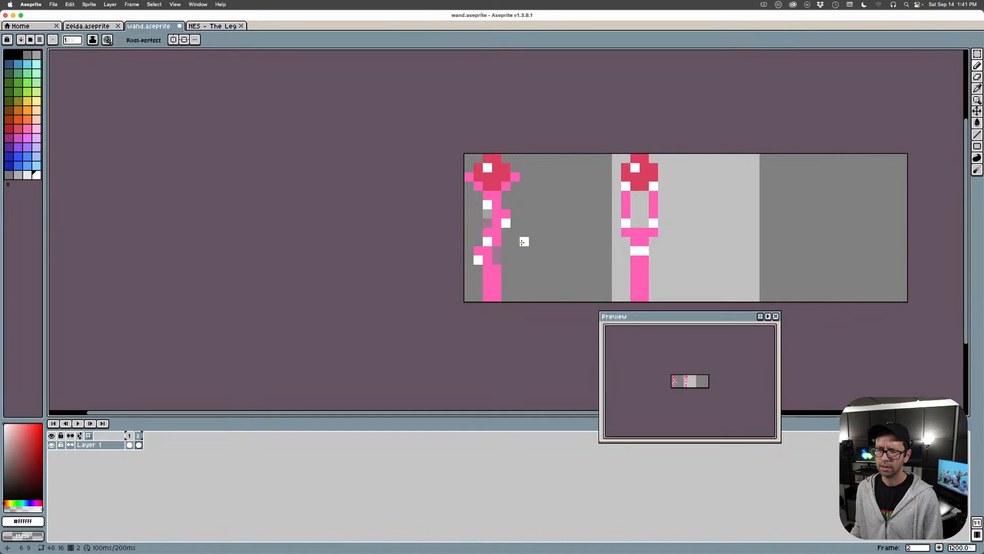
# Undo the last white highlight pixels on the twisted shaft's lower bends
pyautogui.press('super+z')
pyautogui.press('super+z')
pyautogui.press('super+z')
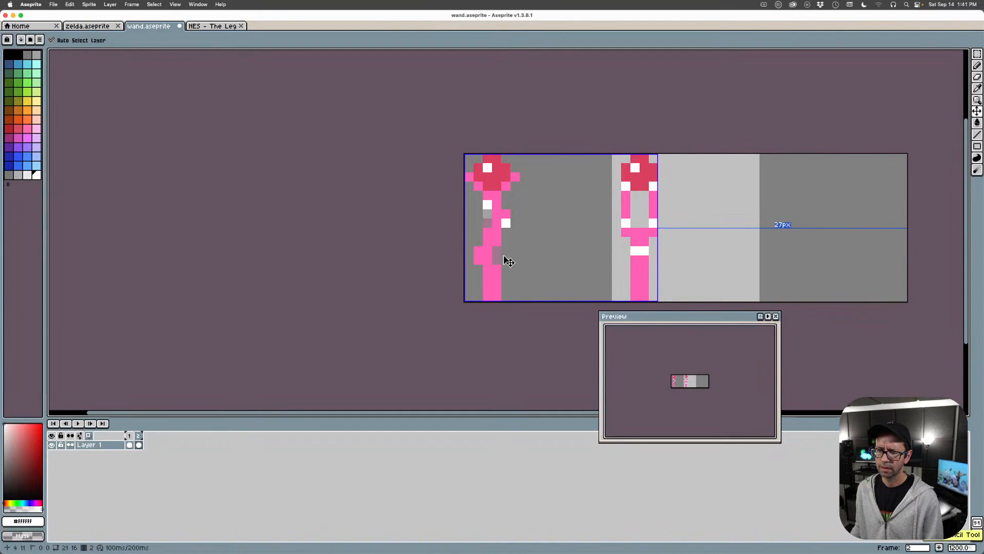
# Paint a one-pixel white edge down the right side of the twisted shaft and its straight handle, keeping the left side pink
pyautogui.click(485, 246)
pyautogui.click(486, 258)
pyautogui.moveTo(497, 232); pyautogui.dragTo(498, 241)
pyautogui.click(504, 212)
pyautogui.click(496, 196)
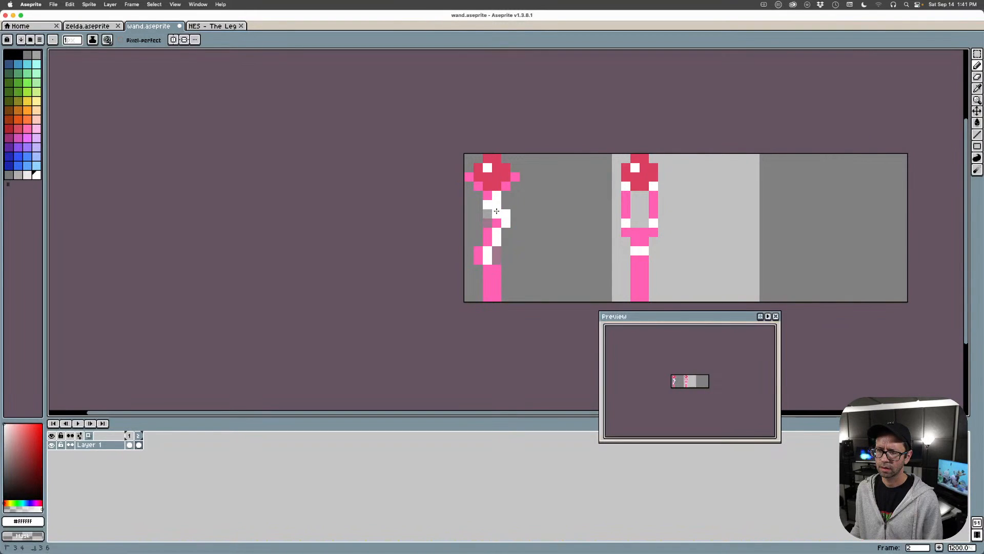
pyautogui.keyDown('alt'); pyautogui.click(514, 176); pyautogui.keyUp('alt')
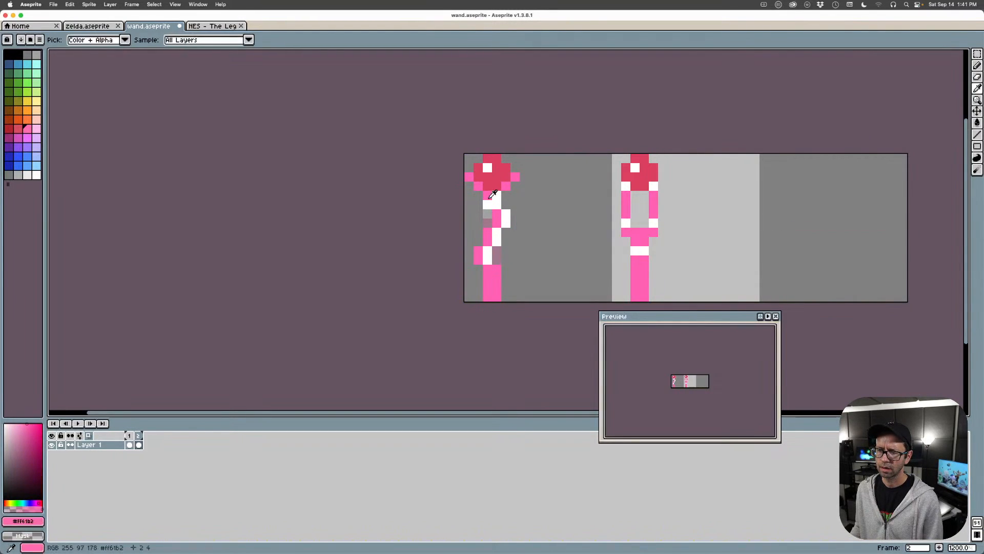
pyautogui.keyDown('alt'); pyautogui.click(487, 259); pyautogui.keyUp('alt')
pyautogui.moveTo(496, 268); pyautogui.dragTo(497, 300)
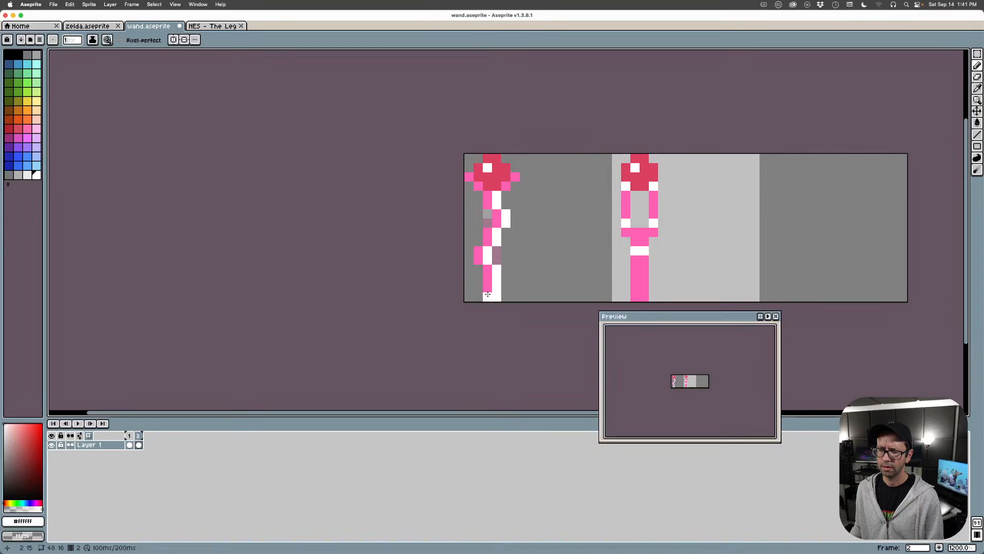
# Paint a two-pixel red band at each of the four bends of the twisted shaft, keeping the straight handle pink and white
pyautogui.keyDown('alt'); pyautogui.click(492, 186); pyautogui.keyUp('alt')
pyautogui.moveTo(487, 268)
pyautogui.mouseDown()
pyautogui.moveTo(497, 269)
pyautogui.moveTo(496, 240)
pyautogui.mouseUp()
pyautogui.moveTo(489, 204); pyautogui.dragTo(506, 223)
pyautogui.click(478, 260)
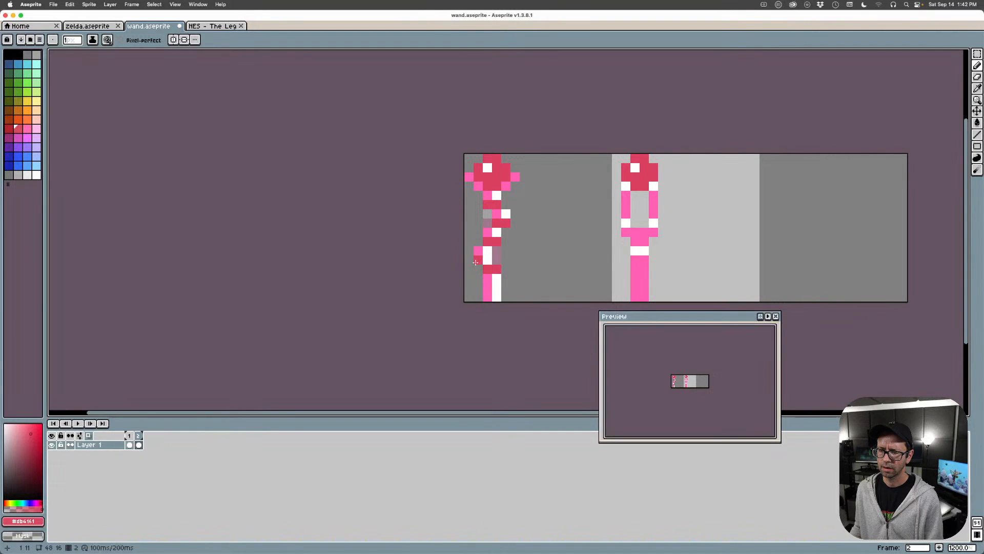
pyautogui.moveTo(478, 260); pyautogui.dragTo(487, 260)
pyautogui.keyDown('alt'); pyautogui.click(488, 279); pyautogui.keyUp('alt')
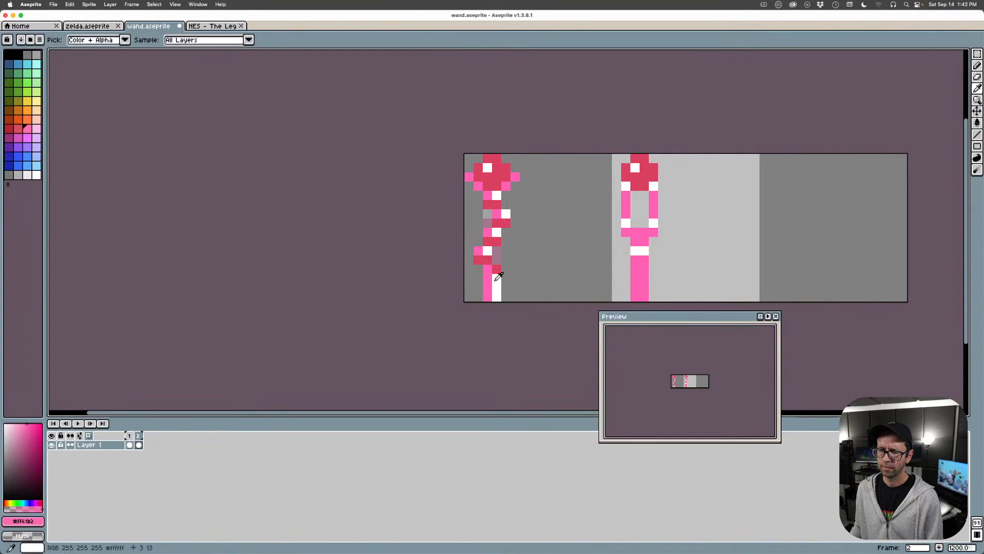
pyautogui.keyDown('alt'); pyautogui.click(499, 277); pyautogui.keyUp('alt')
pyautogui.click(497, 269)
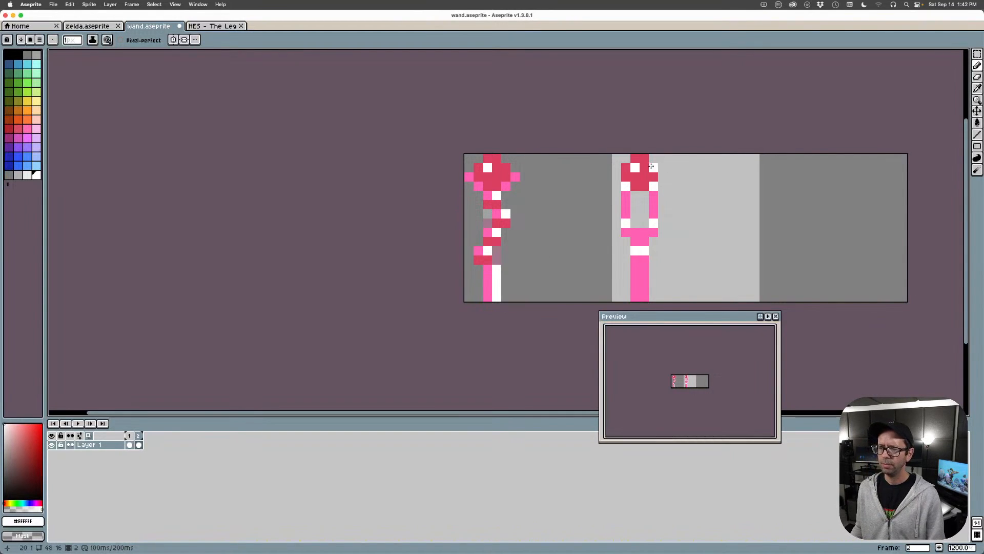
# Move the forked wand into the first tile beside the twisted wand and deselect it
pyautogui.click(977, 55)
pyautogui.moveTo(686, 152); pyautogui.dragTo(573, 280)
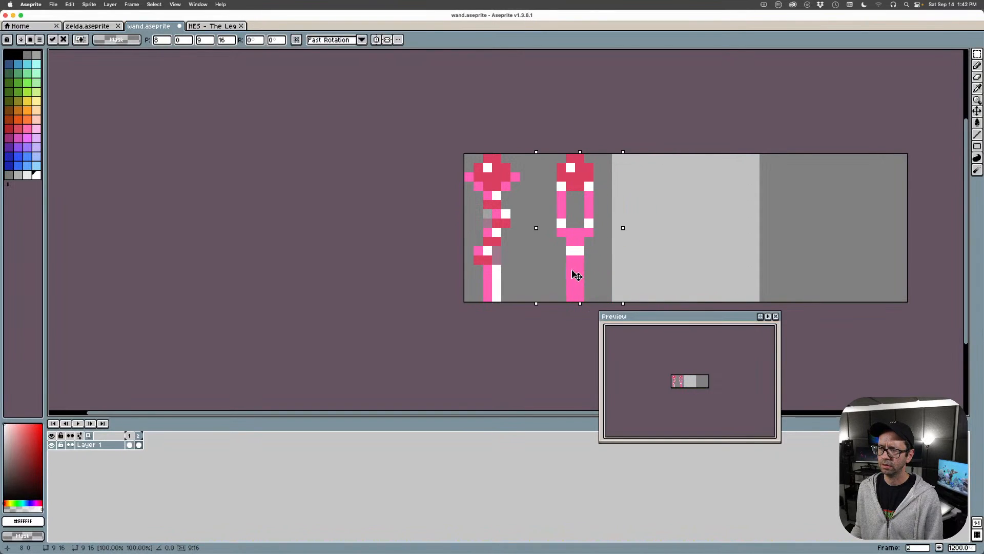
pyautogui.click(626, 250)
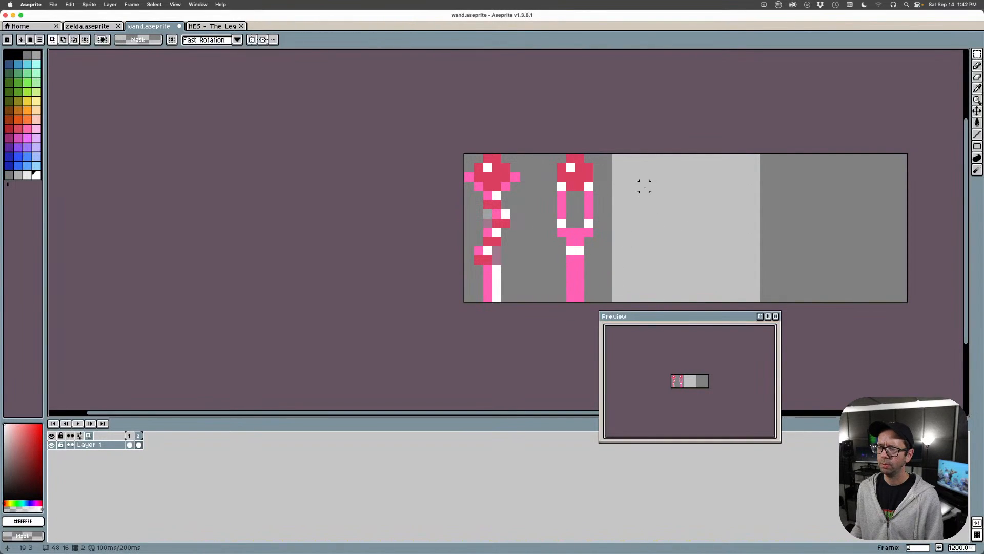
# Move the original orb wand on frame 1 into the middle tile as an onion-skin reference, and return to frame 2
pyautogui.moveTo(801, 186); pyautogui.dragTo(630, 174)
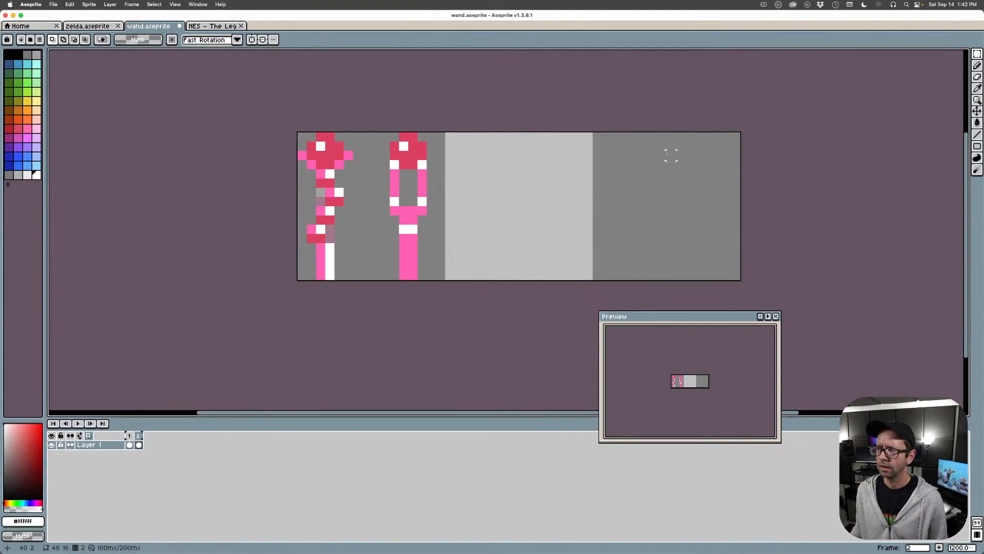
pyautogui.moveTo(437, 131); pyautogui.dragTo(370, 281)
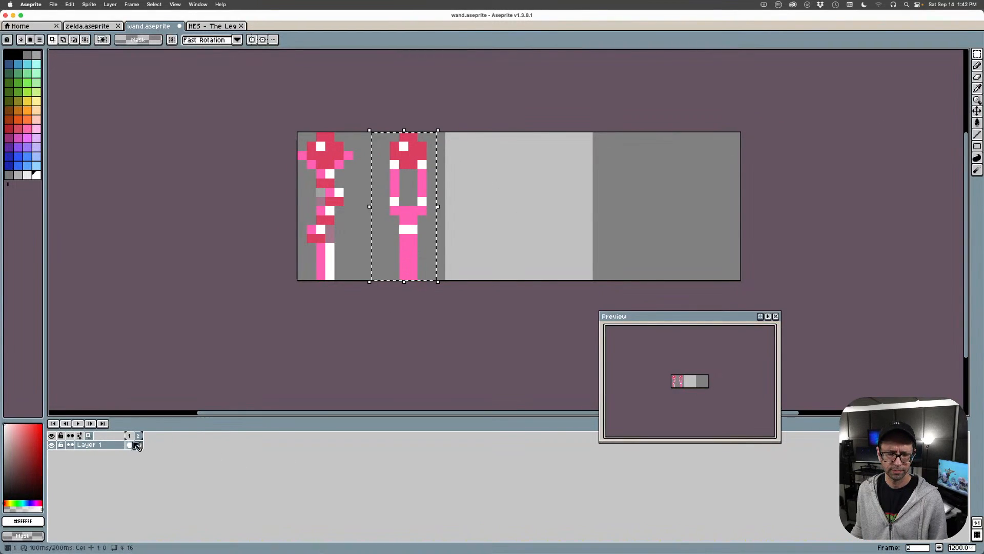
pyautogui.click(130, 445)
pyautogui.click(138, 444)
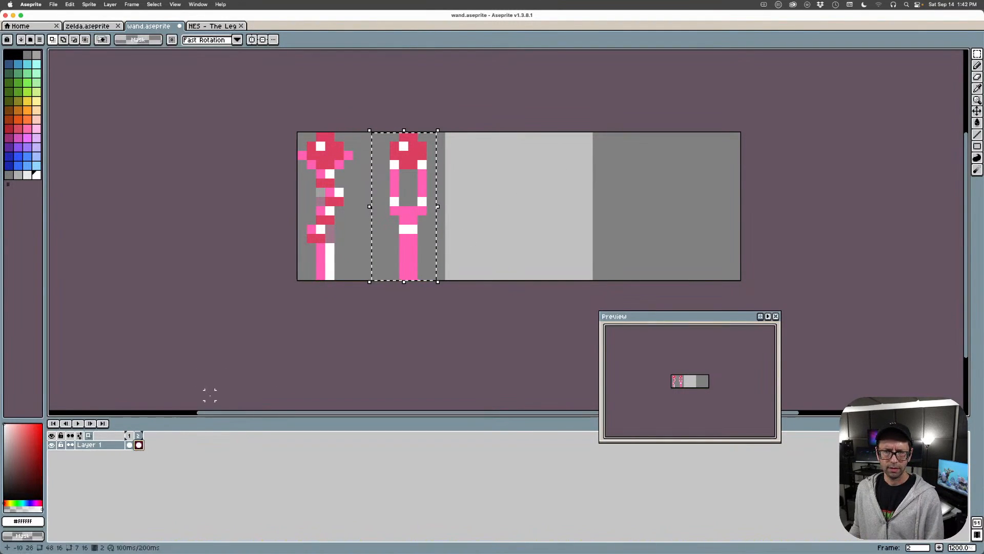
pyautogui.press('Left')
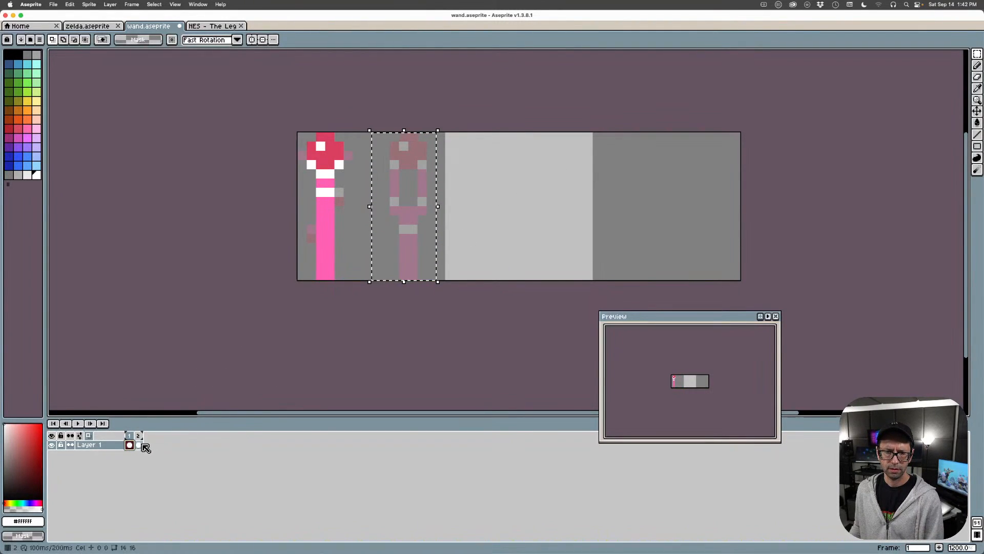
pyautogui.press('super+d')
pyautogui.press('v')
pyautogui.moveTo(333, 216); pyautogui.dragTo(487, 213)
pyautogui.press('m')
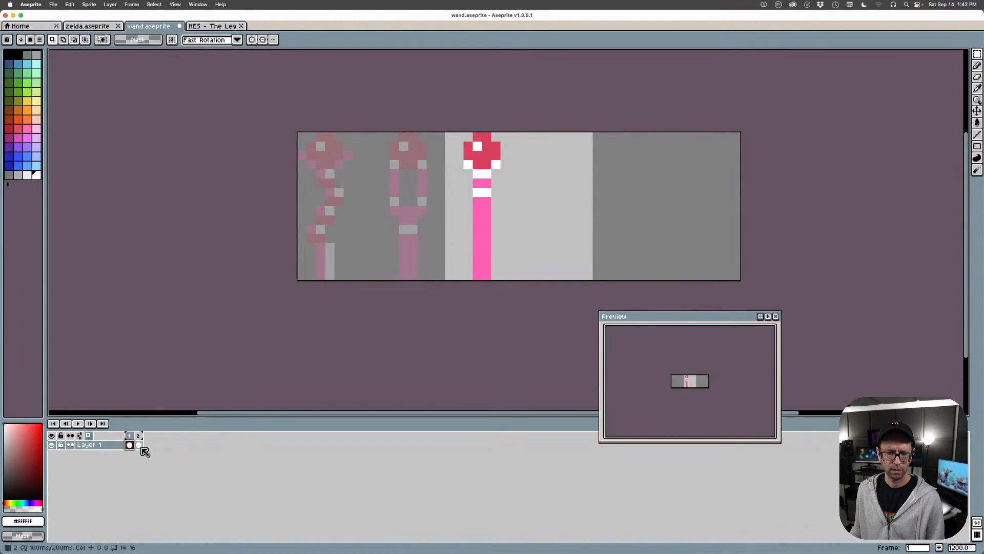
pyautogui.click(138, 445)
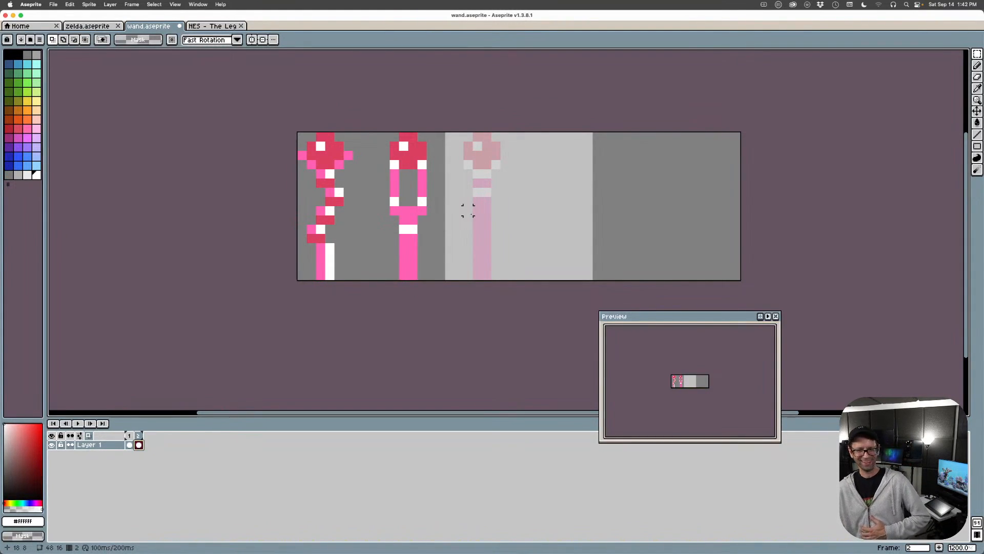
# Paint the third wand's two-pixel-wide pink shaft over the onion-skinned wand, from the canvas bottom up to the pale band
pyautogui.click(977, 65)
pyautogui.keyDown('alt'); pyautogui.click(406, 248); pyautogui.keyUp('alt')
pyautogui.moveTo(478, 278)
pyautogui.mouseDown()
pyautogui.moveTo(484, 242)
pyautogui.moveTo(475, 271)
pyautogui.moveTo(474, 255)
pyautogui.moveTo(483, 271)
pyautogui.moveTo(479, 235)
pyautogui.mouseUp()
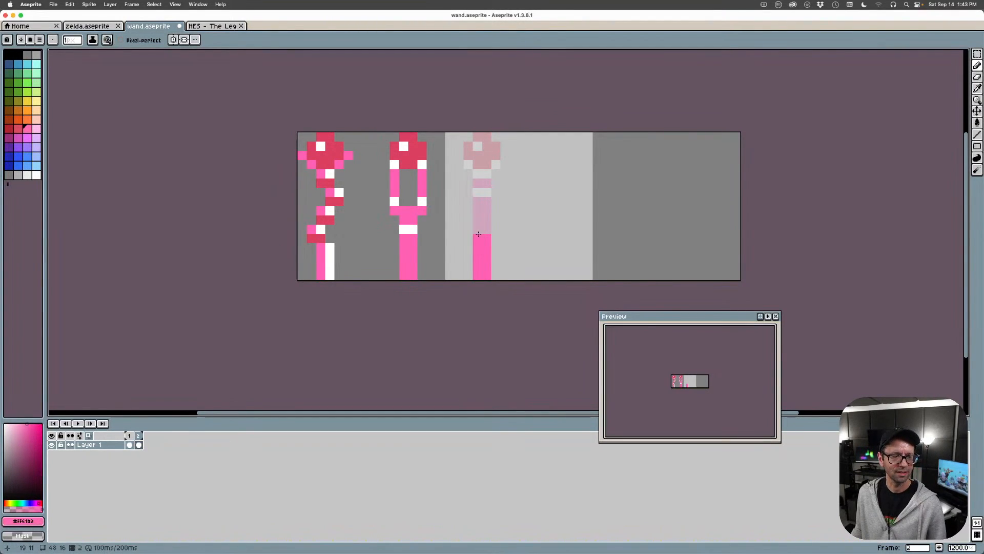
pyautogui.moveTo(477, 234); pyautogui.dragTo(483, 201)
pyautogui.click(474, 195)
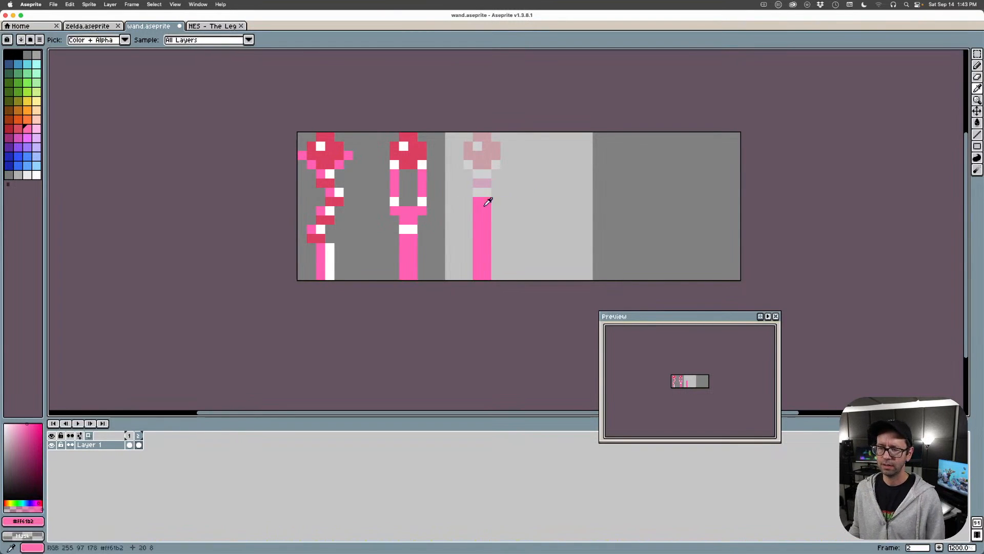
# Paint a red orb with a two-by-two white centre on the third wand and two red bands across its upper shaft
pyautogui.keyDown('alt'); pyautogui.click(478, 165); pyautogui.keyUp('alt')
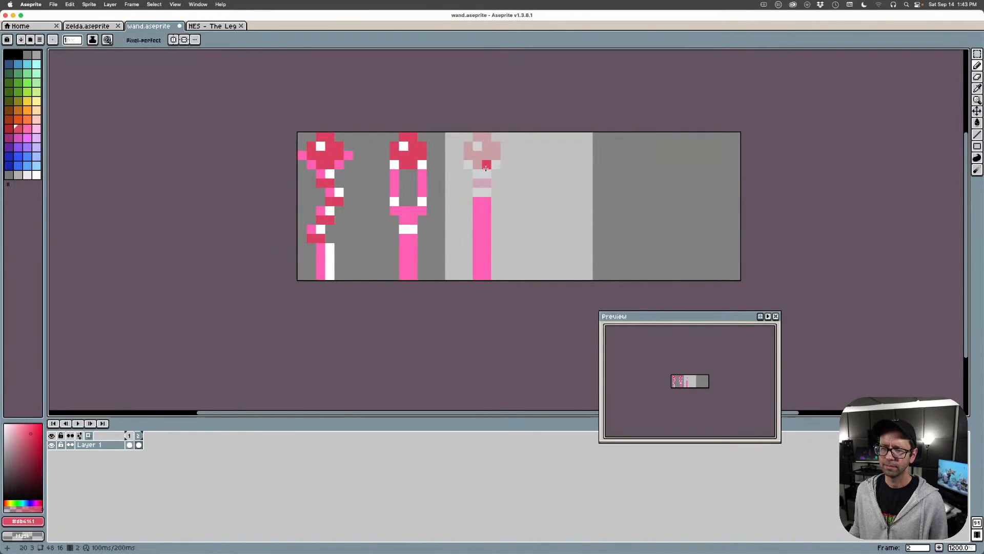
pyautogui.moveTo(483, 178)
pyautogui.mouseDown()
pyautogui.moveTo(469, 151)
pyautogui.moveTo(461, 154)
pyautogui.moveTo(484, 147)
pyautogui.moveTo(483, 134)
pyautogui.moveTo(503, 164)
pyautogui.moveTo(488, 199)
pyautogui.moveTo(477, 165)
pyautogui.mouseUp()
pyautogui.keyDown('alt'); pyautogui.click(421, 164); pyautogui.keyUp('alt')
pyautogui.keyDown('alt'); pyautogui.click(485, 205); pyautogui.keyUp('alt')
pyautogui.click(482, 192)
pyautogui.keyDown('alt'); pyautogui.click(482, 179); pyautogui.keyUp('alt')
pyautogui.click(482, 202)
pyautogui.moveTo(478, 220); pyautogui.dragTo(487, 219)
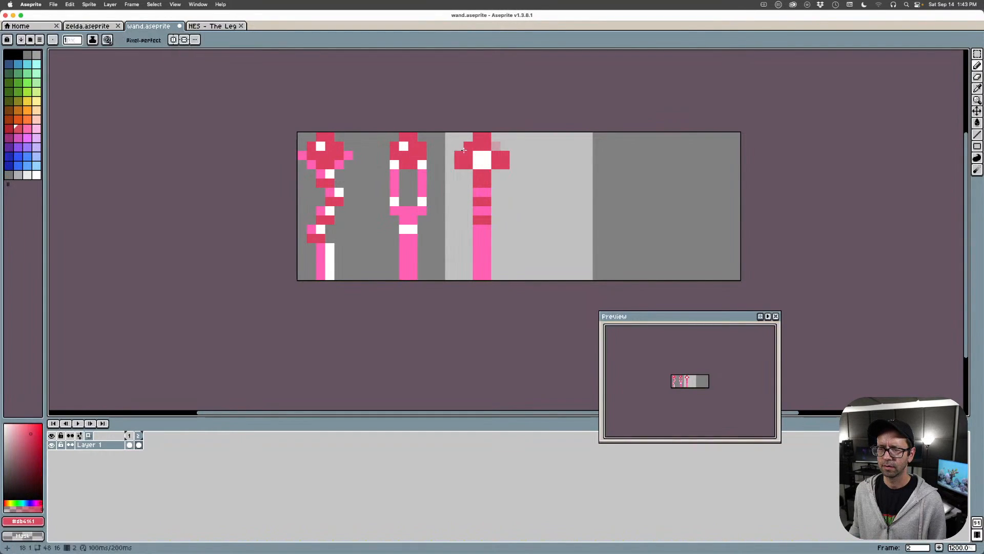
# Round off the third wand's orb with red pixels at its lower-left, lower-right and upper-right corners
pyautogui.click(467, 174)
pyautogui.click(495, 174)
pyautogui.click(495, 146)
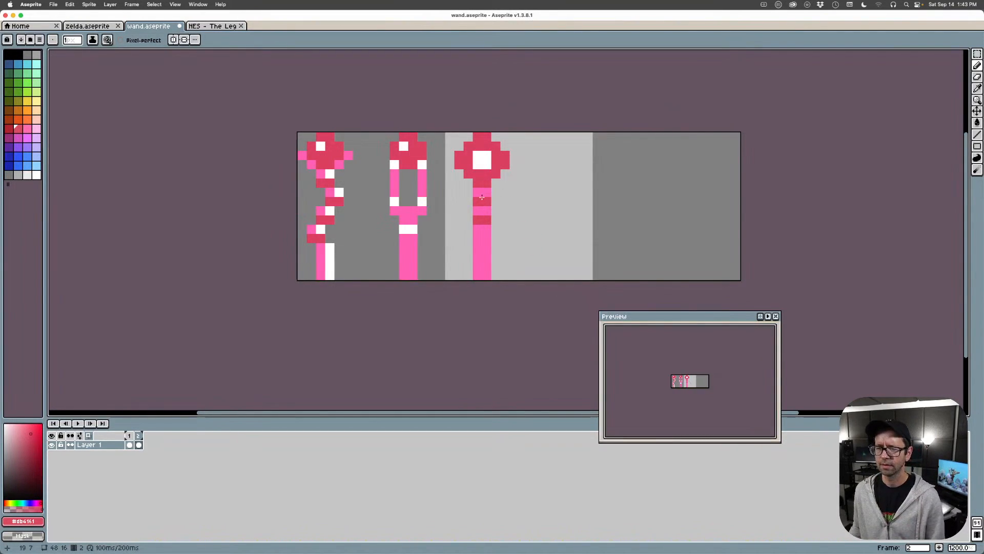
pyautogui.click(478, 154)
pyautogui.press('super+z')
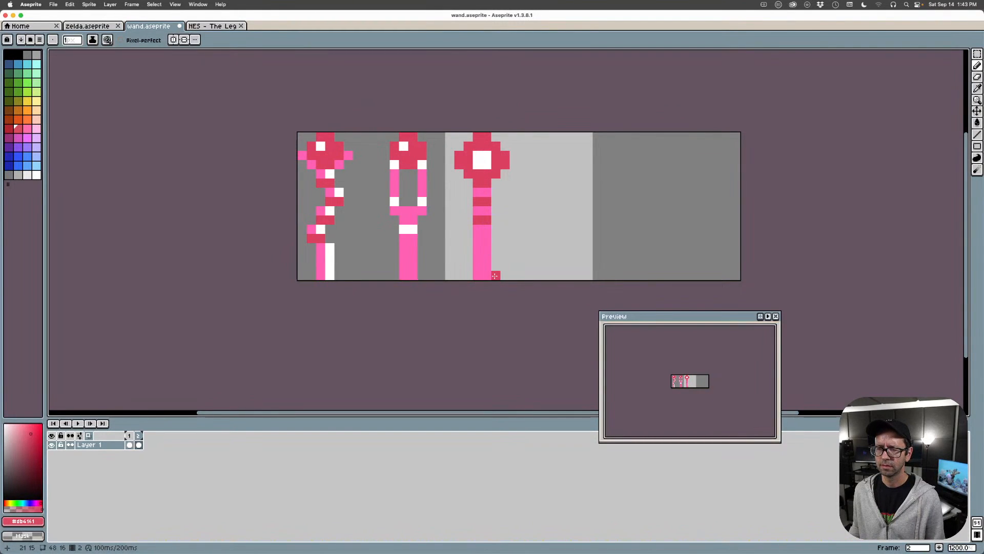
pyautogui.press('super')
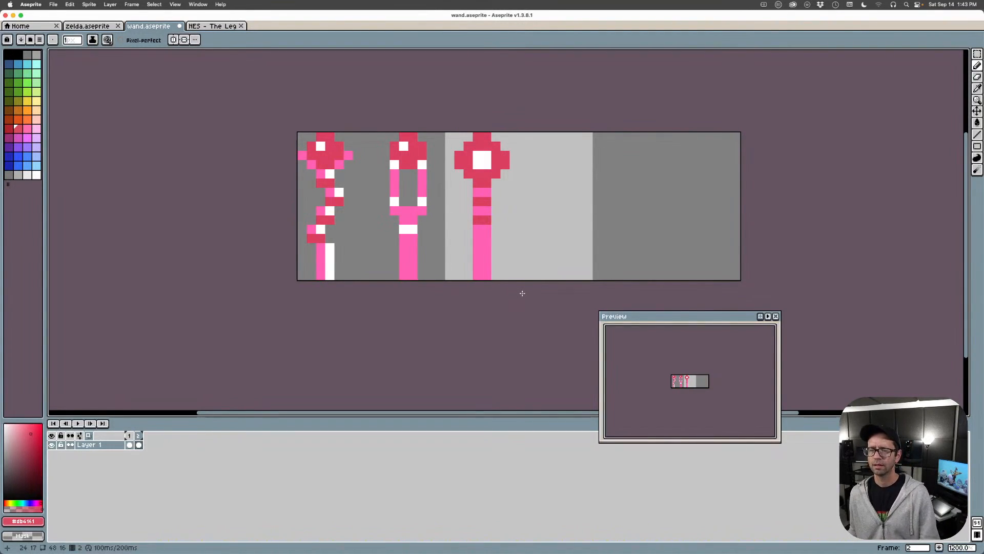
pyautogui.press('super')
pyautogui.press('super')
pyautogui.press('super')
# Erase the middle left point of the third wand's orb and paint red prongs at its lower left
pyautogui.keyDown('alt'); pyautogui.click(466, 137); pyautogui.keyUp('alt')
pyautogui.moveTo(477, 137)
pyautogui.mouseDown()
pyautogui.moveTo(490, 138)
pyautogui.moveTo(470, 138)
pyautogui.moveTo(457, 162)
pyautogui.moveTo(464, 155)
pyautogui.mouseUp()
pyautogui.press('alt')
pyautogui.keyDown('alt'); pyautogui.click(487, 144); pyautogui.keyUp('alt')
pyautogui.keyDown('alt'); pyautogui.click(460, 138); pyautogui.keyUp('alt')
pyautogui.keyDown('alt'); pyautogui.click(469, 168); pyautogui.keyUp('alt')
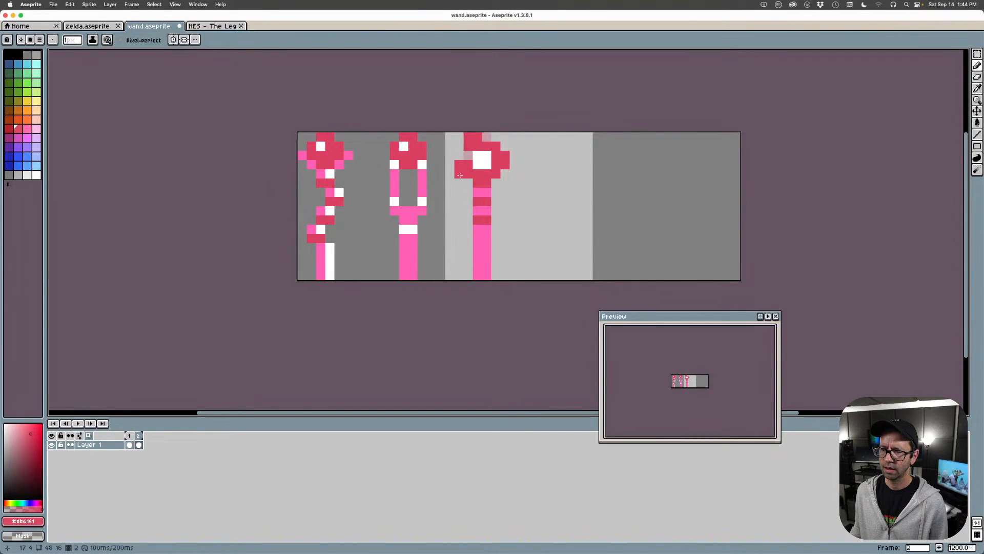
pyautogui.click(464, 179)
pyautogui.click(460, 174)
# Repaint the shaft's top pink below the orb, mirror the red prongs at the lower right and erase the orb's middle right point
pyautogui.keyDown('alt'); pyautogui.click(482, 192); pyautogui.keyUp('alt')
pyautogui.click(479, 186)
pyautogui.keyDown('alt'); pyautogui.click(500, 162); pyautogui.keyUp('alt')
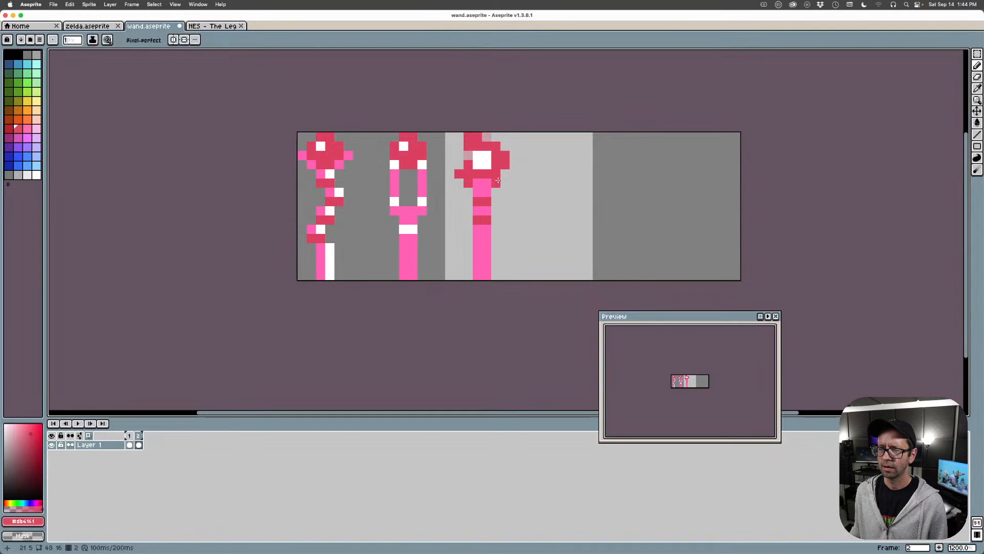
pyautogui.keyDown('alt'); pyautogui.click(517, 158); pyautogui.keyUp('alt')
pyautogui.moveTo(504, 165); pyautogui.dragTo(505, 155)
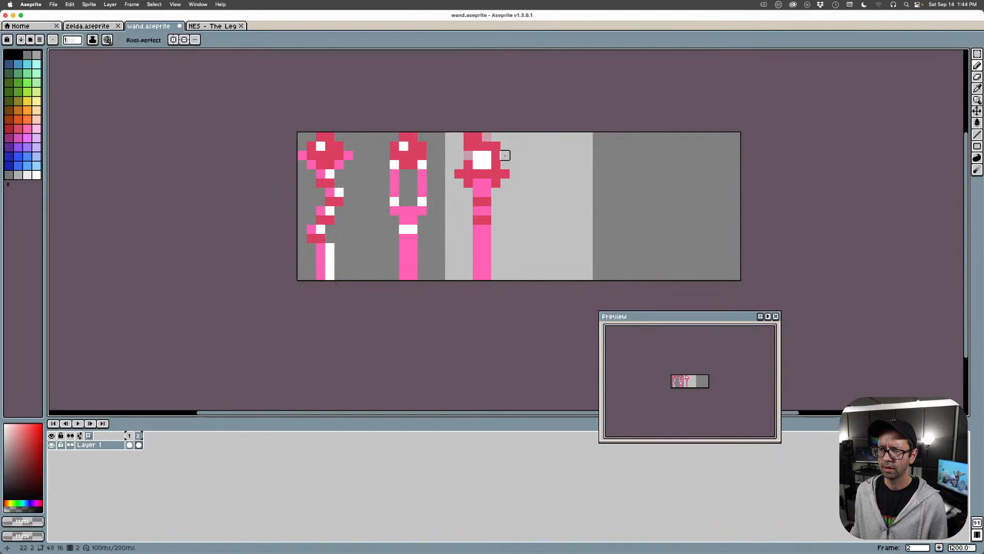
pyautogui.keyDown('alt'); pyautogui.click(501, 159); pyautogui.keyUp('alt')
pyautogui.click(505, 153)
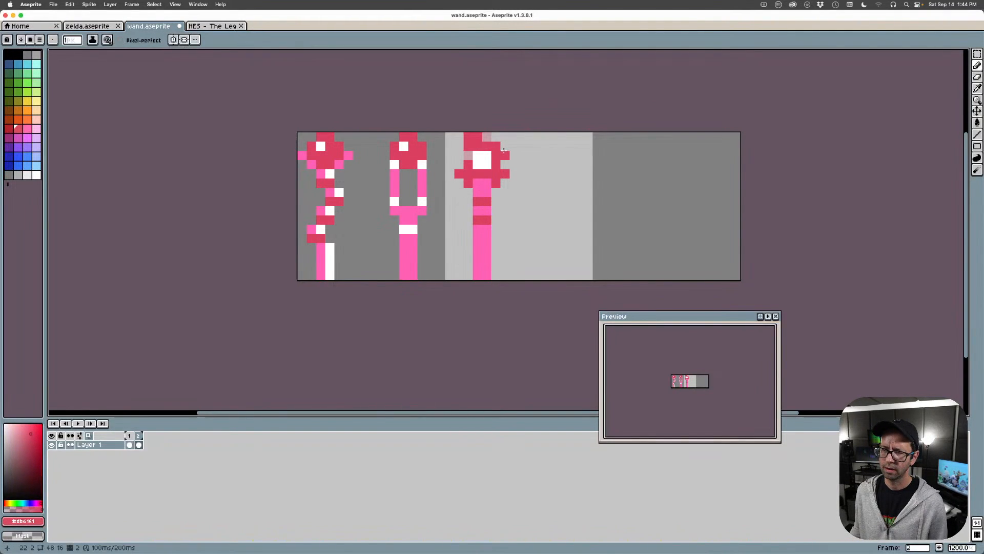
# Erase the orb's two top centre pixels and paint red prongs at both upper corners, forming a hash-shaped frame around the white centre
pyautogui.keyDown('alt'); pyautogui.click(488, 137); pyautogui.keyUp('alt')
pyautogui.moveTo(477, 137); pyautogui.dragTo(468, 137)
pyautogui.click(467, 146)
pyautogui.keyDown('alt'); pyautogui.click(487, 146); pyautogui.keyUp('alt')
pyautogui.click(467, 146)
pyautogui.click(468, 137)
pyautogui.click(470, 138)
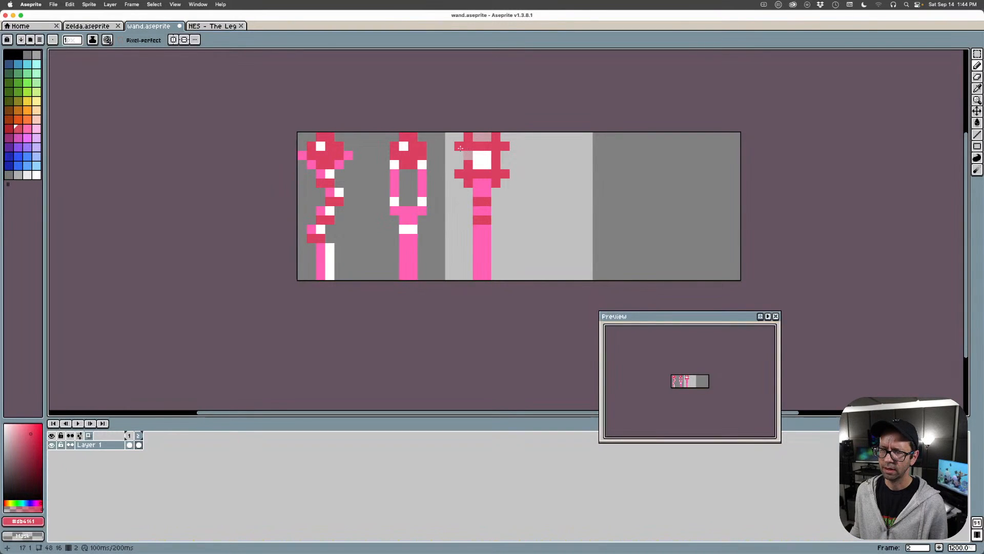
pyautogui.click(469, 156)
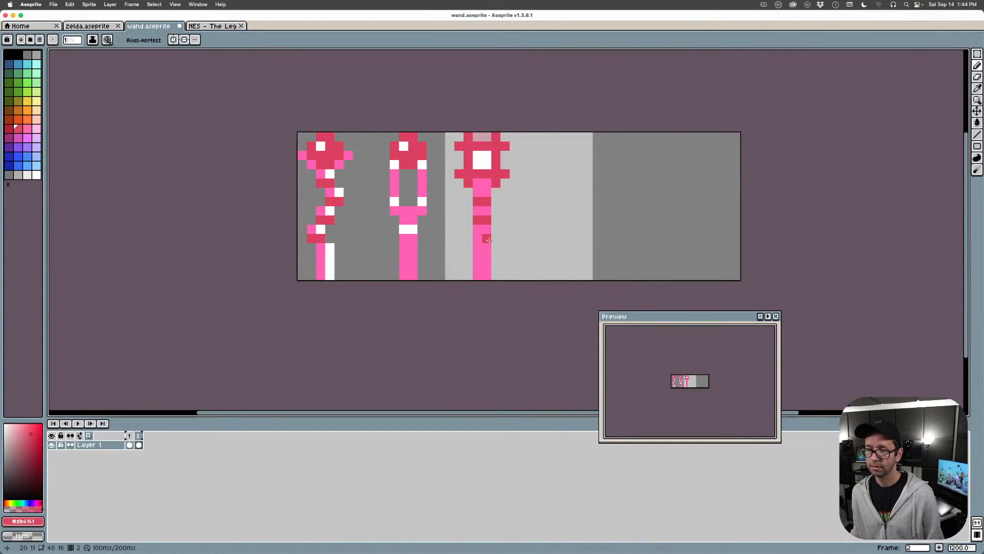
# Try erasing the red pixels on both sides of the white centre, and paint them red again
pyautogui.press('i')
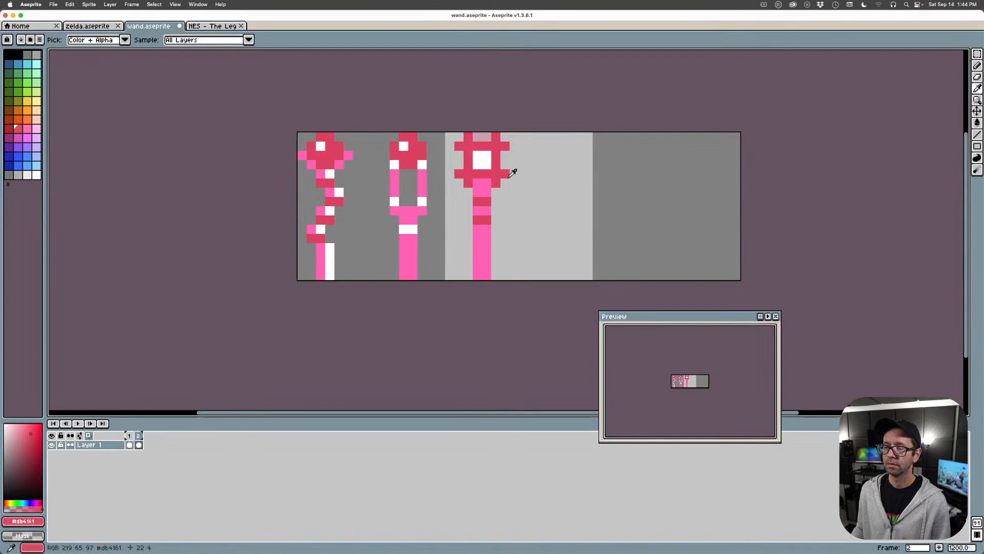
pyautogui.click(482, 156)
pyautogui.press('b')
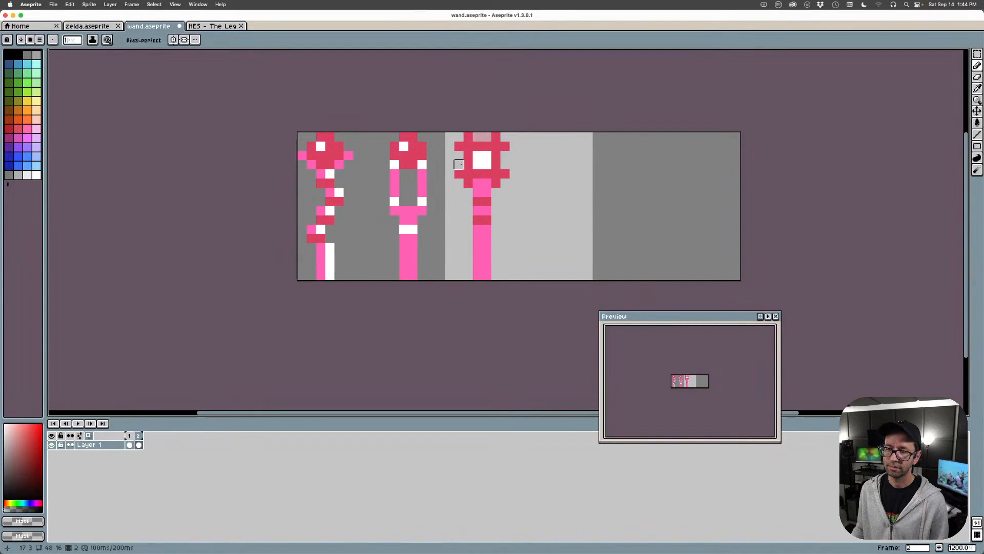
pyautogui.moveTo(468, 154)
pyautogui.mouseDown()
pyautogui.moveTo(468, 165)
pyautogui.moveTo(495, 164)
pyautogui.mouseUp()
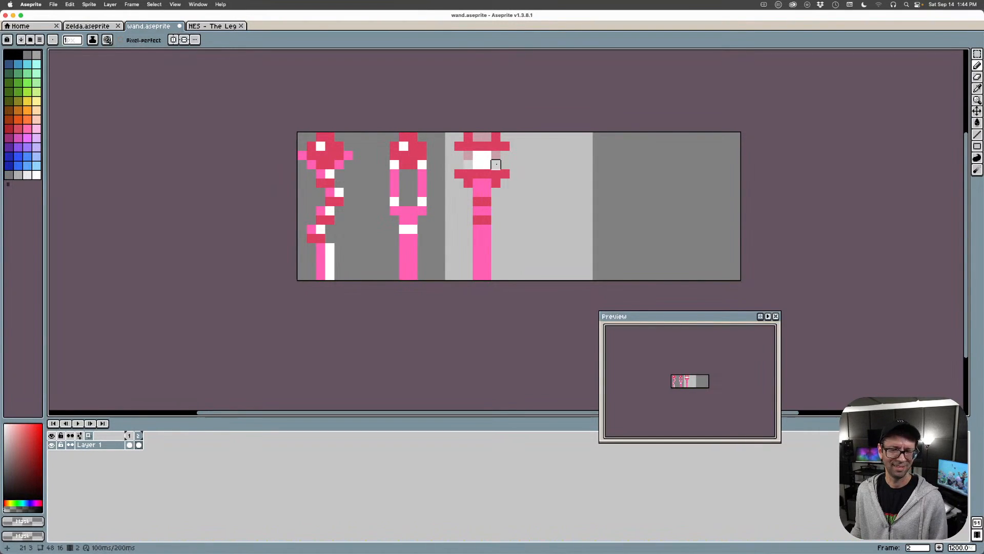
pyautogui.keyDown('alt'); pyautogui.click(468, 151); pyautogui.keyUp('alt')
pyautogui.moveTo(468, 153)
pyautogui.mouseDown()
pyautogui.moveTo(468, 164)
pyautogui.moveTo(496, 164)
pyautogui.mouseUp()
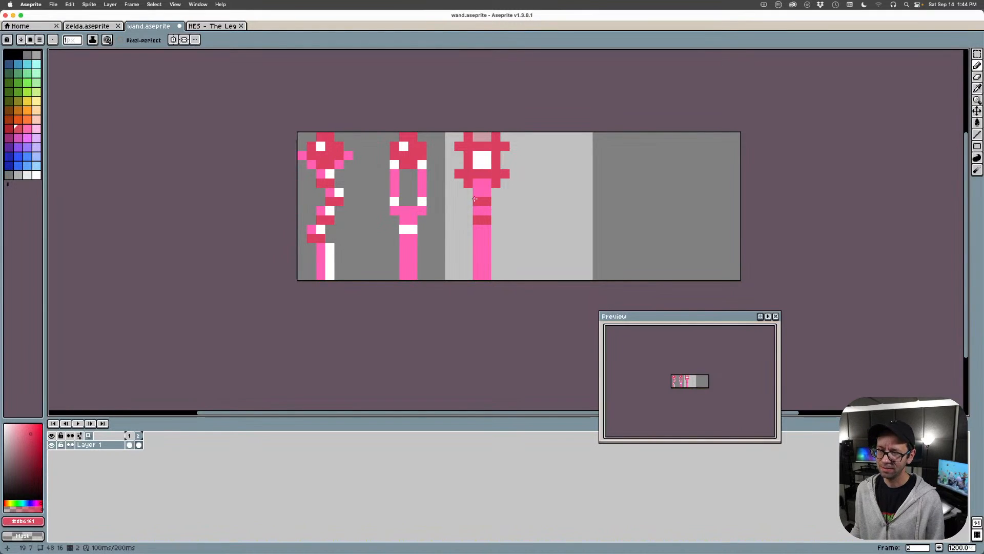
# Fill the four outer corner notches of the third wand's frame with one red pixel each
pyautogui.click(549, 181)
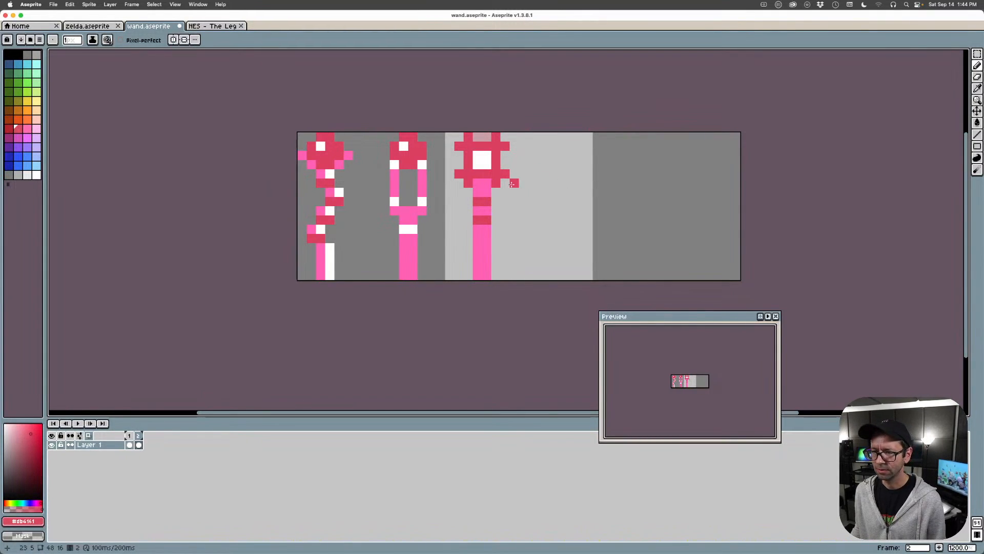
pyautogui.keyDown('alt'); pyautogui.click(506, 160); pyautogui.keyUp('alt')
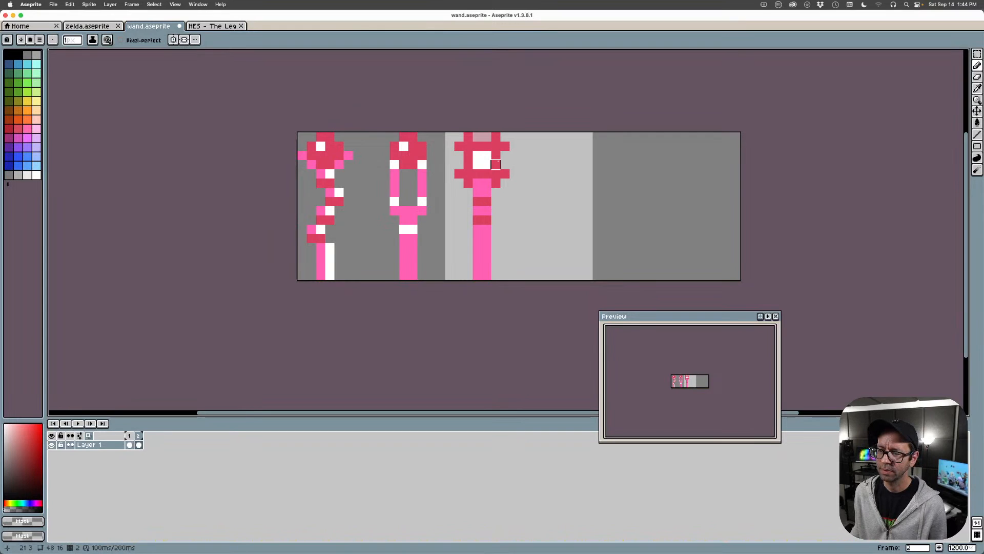
pyautogui.press('alt')
pyautogui.keyDown('alt'); pyautogui.click(454, 148); pyautogui.keyUp('alt')
pyautogui.click(460, 137)
pyautogui.click(504, 137)
pyautogui.click(505, 183)
pyautogui.click(460, 182)
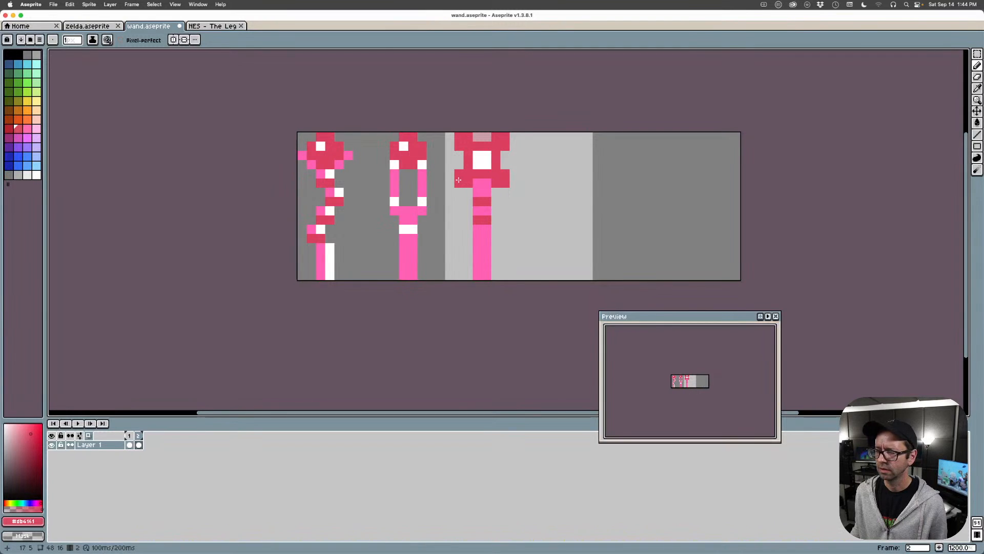
pyautogui.click(460, 164)
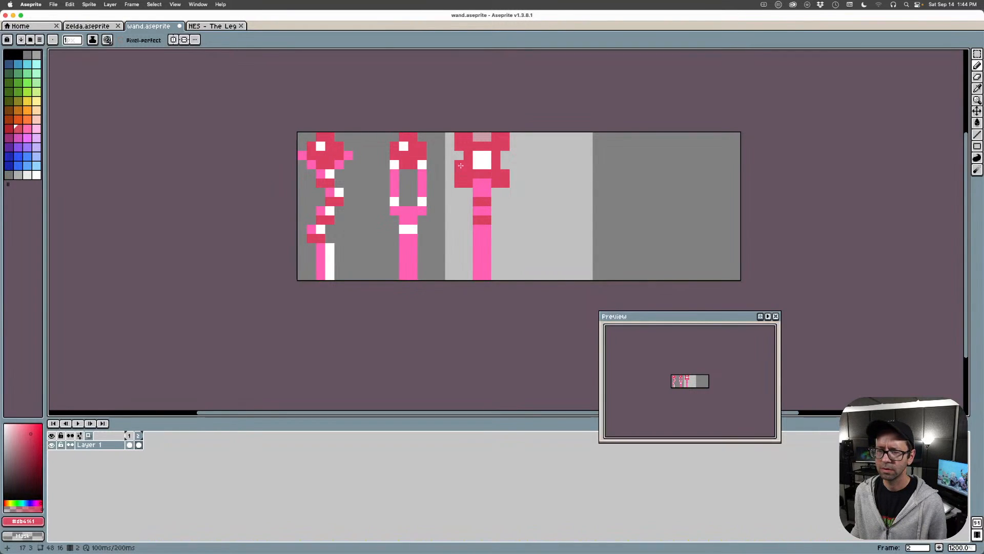
pyautogui.hotkey('ctrl', 'z')
pyautogui.click(459, 209)
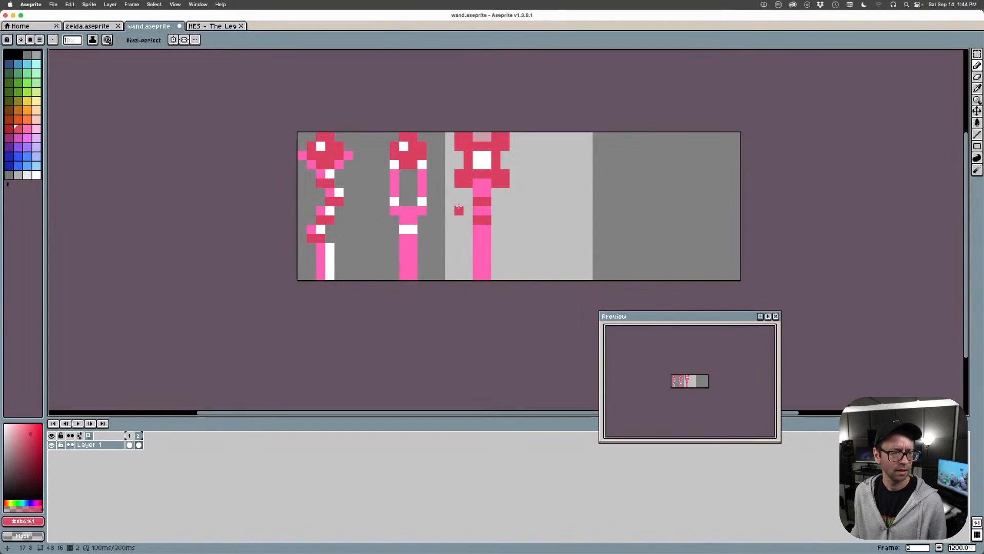
pyautogui.hotkey('ctrl', 'z')
pyautogui.click(503, 166)
pyautogui.hotkey('ctrl', 'z')
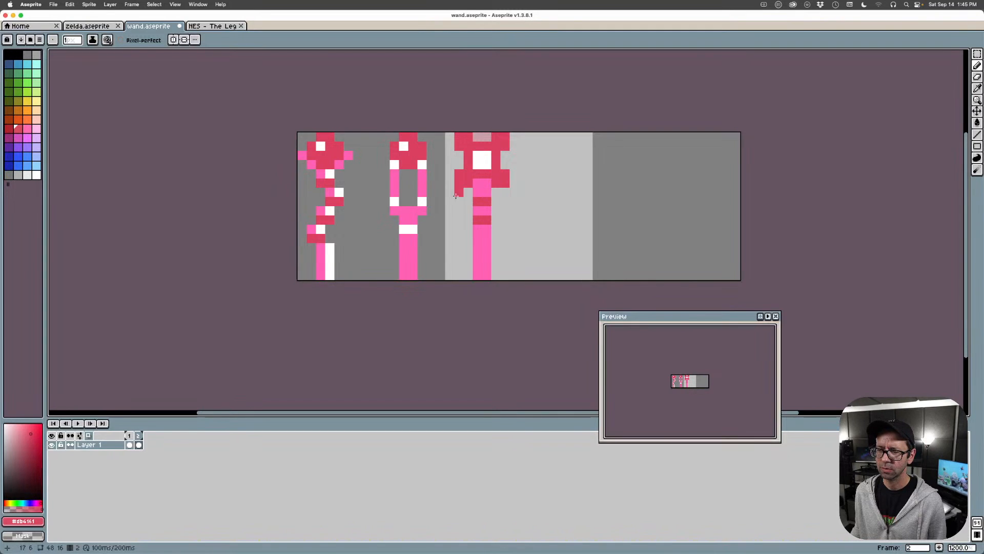
# Move the lower red bar of the third wand's frame up one pixel and fill its centre with red
pyautogui.click(978, 53)
pyautogui.moveTo(519, 169); pyautogui.dragTo(483, 176)
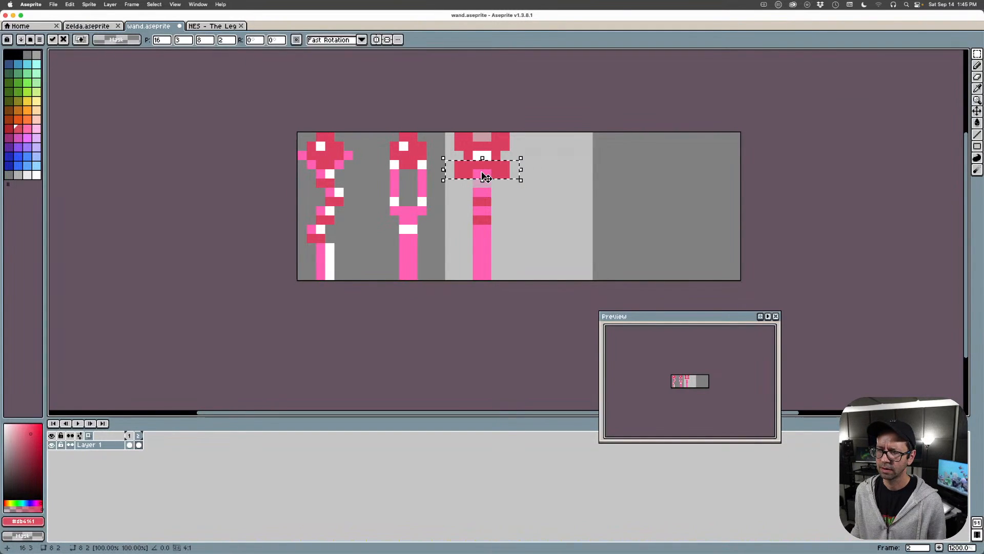
pyautogui.click(977, 65)
pyautogui.hotkey('ctrl', 'd')
pyautogui.keyDown('alt'); pyautogui.click(501, 154); pyautogui.keyUp('alt')
pyautogui.click(486, 173)
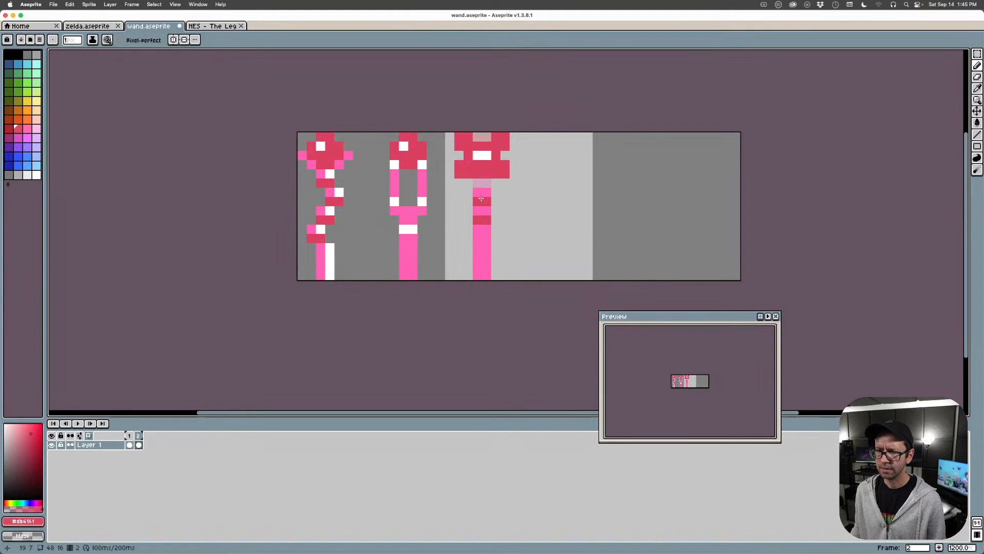
# Paint the third wand's shaft pink below the frame and shift its two red bands up by one pixel
pyautogui.keyDown('alt'); pyautogui.click(482, 193); pyautogui.keyUp('alt')
pyautogui.click(481, 183)
pyautogui.keyDown('alt'); pyautogui.click(482, 202); pyautogui.keyUp('alt')
pyautogui.click(487, 192)
pyautogui.click(477, 211)
pyautogui.click(485, 210)
pyautogui.keyDown('alt'); pyautogui.click(482, 229); pyautogui.keyUp('alt')
pyautogui.click(480, 221)
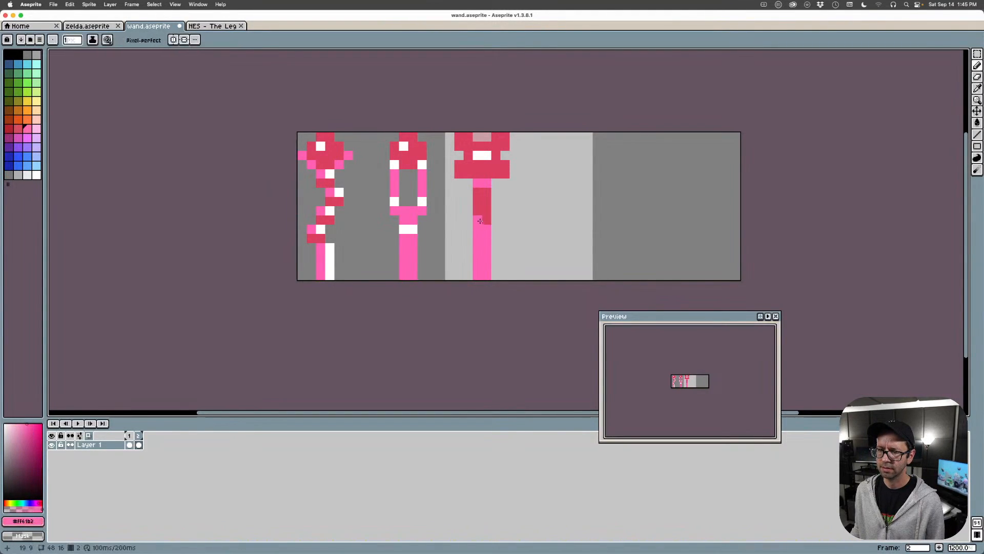
pyautogui.click(487, 220)
pyautogui.click(477, 201)
pyautogui.click(486, 201)
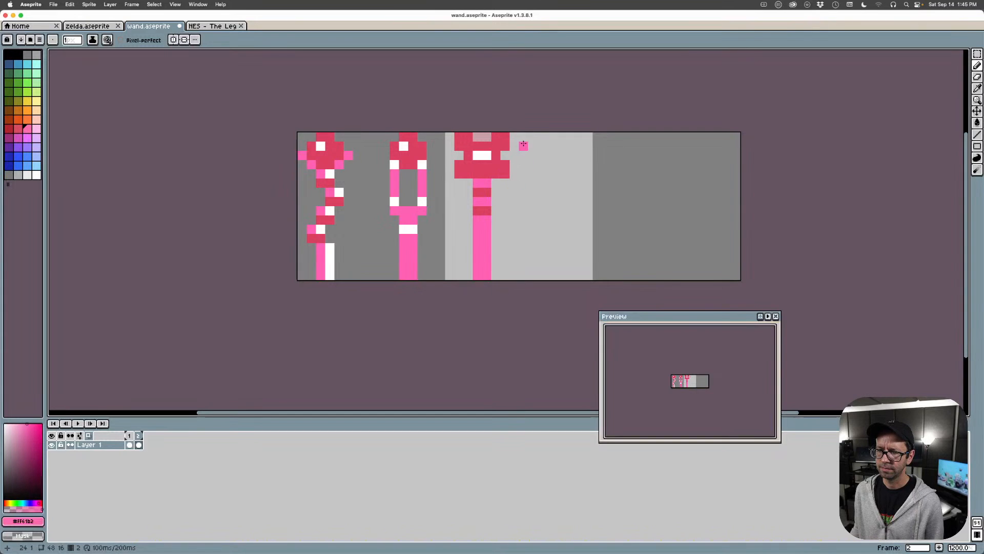
# Repaint the lower centre of the third wand's frame pink to extend the shaft up into it
pyautogui.keyDown('alt'); pyautogui.click(496, 137); pyautogui.keyUp('alt')
pyautogui.press('super')
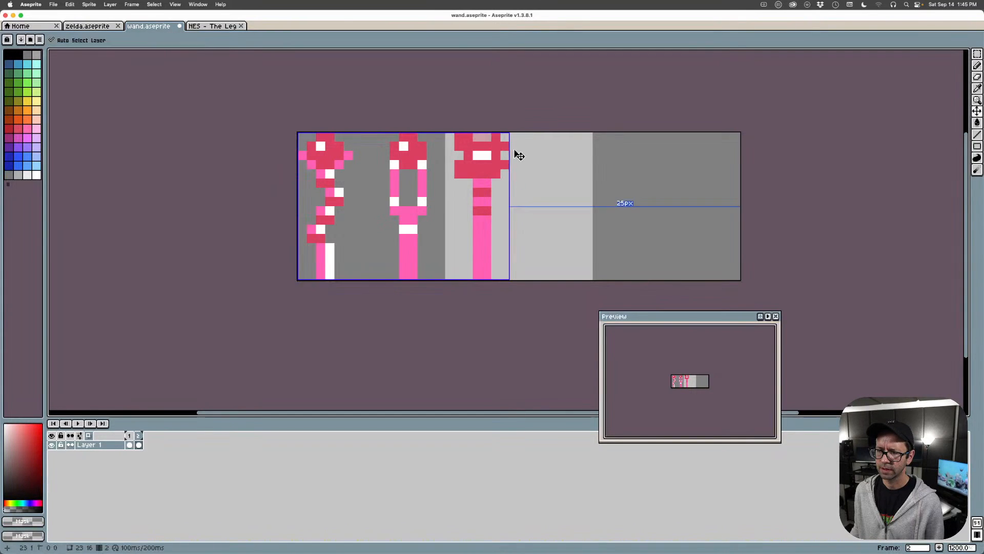
pyautogui.keyDown('alt'); pyautogui.click(479, 178); pyautogui.keyUp('alt')
pyautogui.click(487, 173)
pyautogui.click(494, 220)
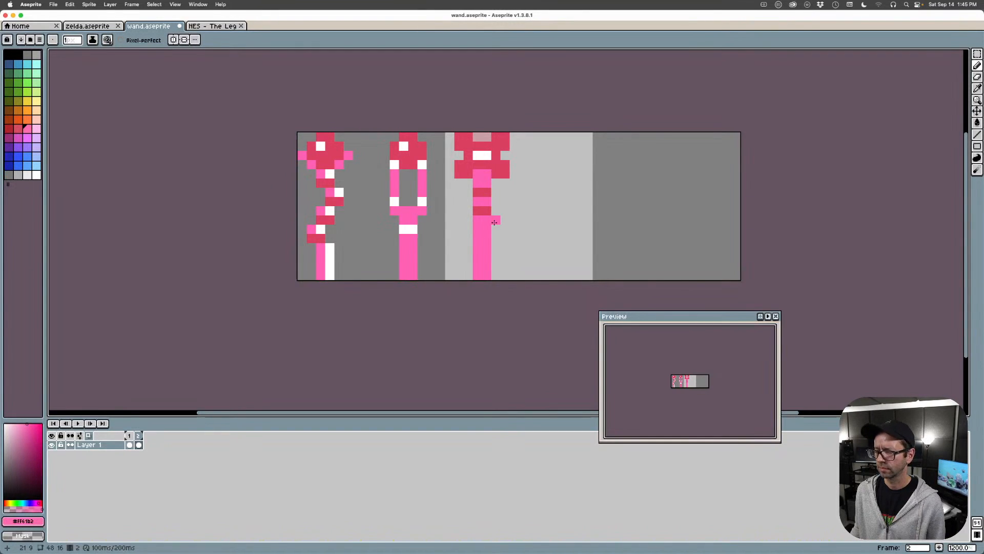
pyautogui.click(484, 189)
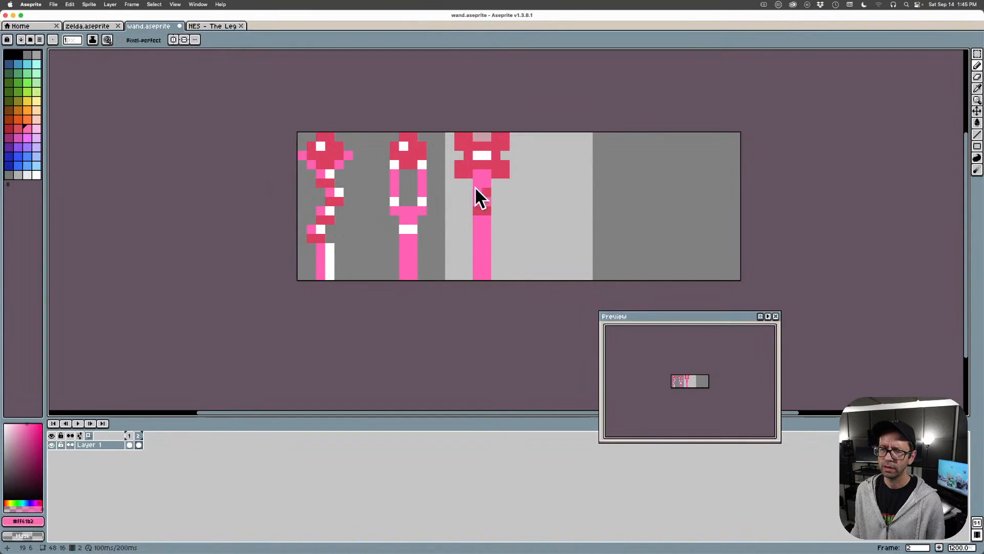
# Try white pixels on the outer corners of the third wand's frame, and undo them
pyautogui.keyDown('alt'); pyautogui.click(482, 155); pyautogui.keyUp('alt')
pyautogui.click(459, 137)
pyautogui.click(505, 136)
pyautogui.click(505, 174)
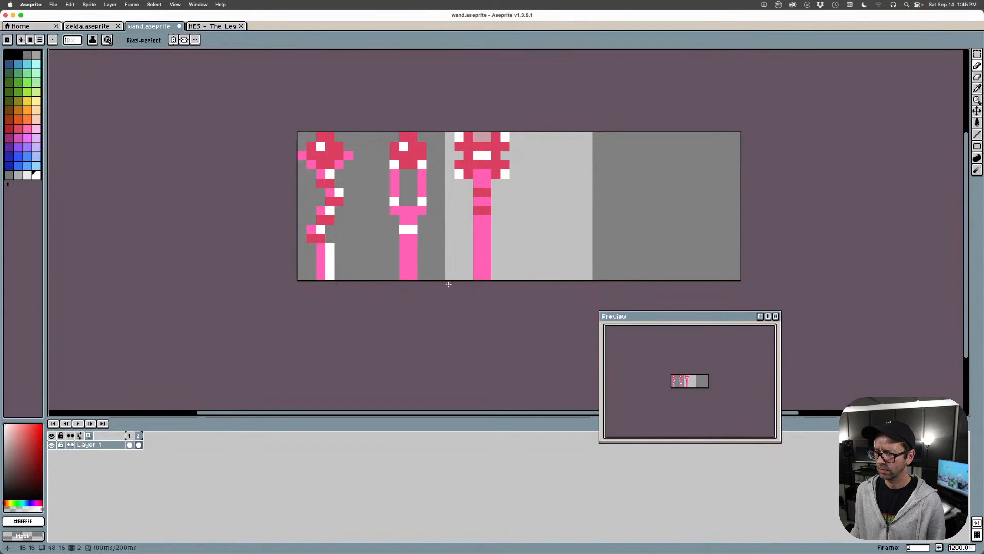
pyautogui.press('super+z')
pyautogui.press('super+z')
pyautogui.press('super+z')
pyautogui.press('super+z')
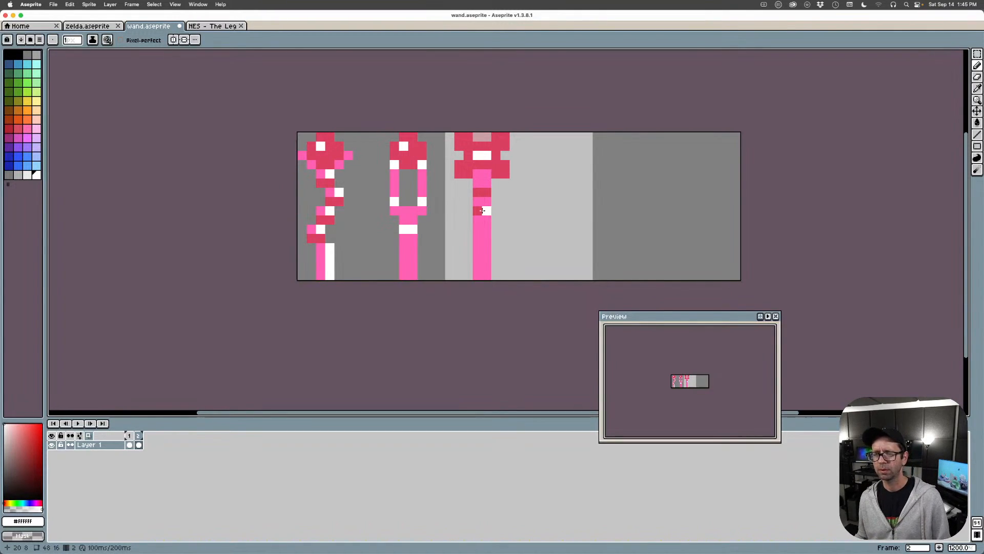
# Draw a dark magenta shaft 2 pixels wide and 10 pixels tall for a fourth wand, up from the canvas's bottom edge
pyautogui.click(13, 140)
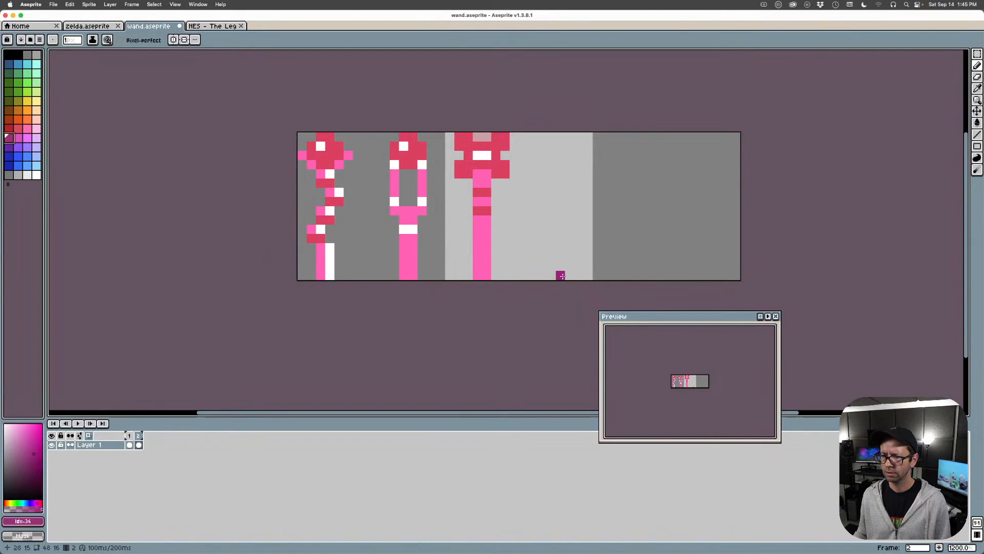
pyautogui.moveTo(561, 275)
pyautogui.mouseDown()
pyautogui.moveTo(556, 191)
pyautogui.moveTo(549, 226)
pyautogui.mouseUp()
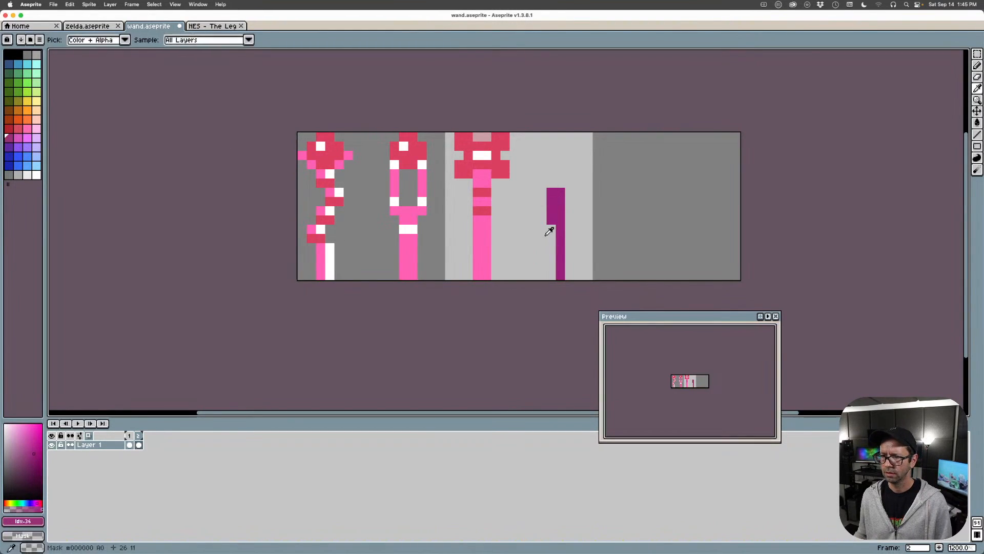
pyautogui.press('super+z')
pyautogui.press('super+z')
pyautogui.keyDown('alt'); pyautogui.click(558, 194); pyautogui.keyUp('alt')
pyautogui.moveTo(570, 192); pyautogui.dragTo(572, 275)
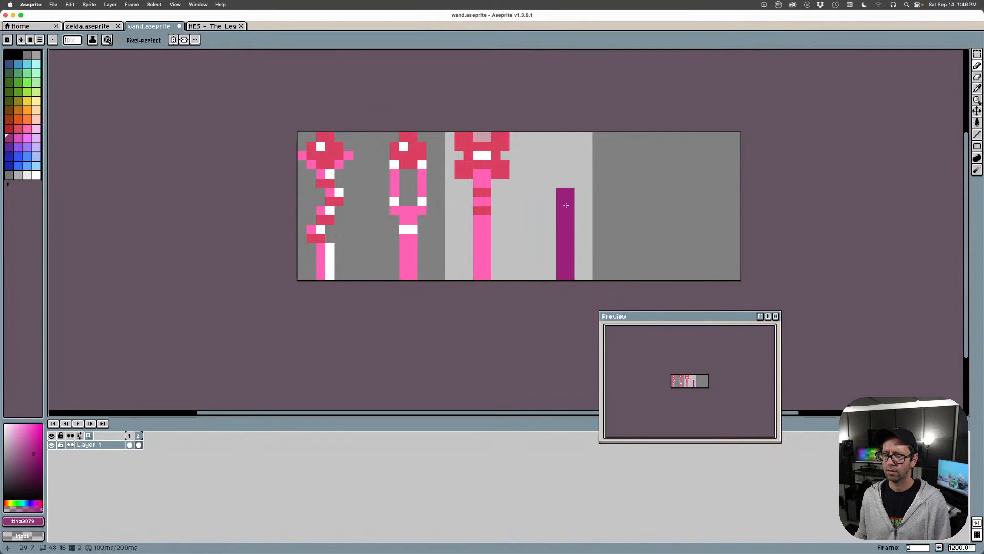
# Paint stepped pink prongs on both sides of the fourth wand's shaft top and a pink centre block above it
pyautogui.keyDown('alt'); pyautogui.click(483, 181); pyautogui.keyUp('alt')
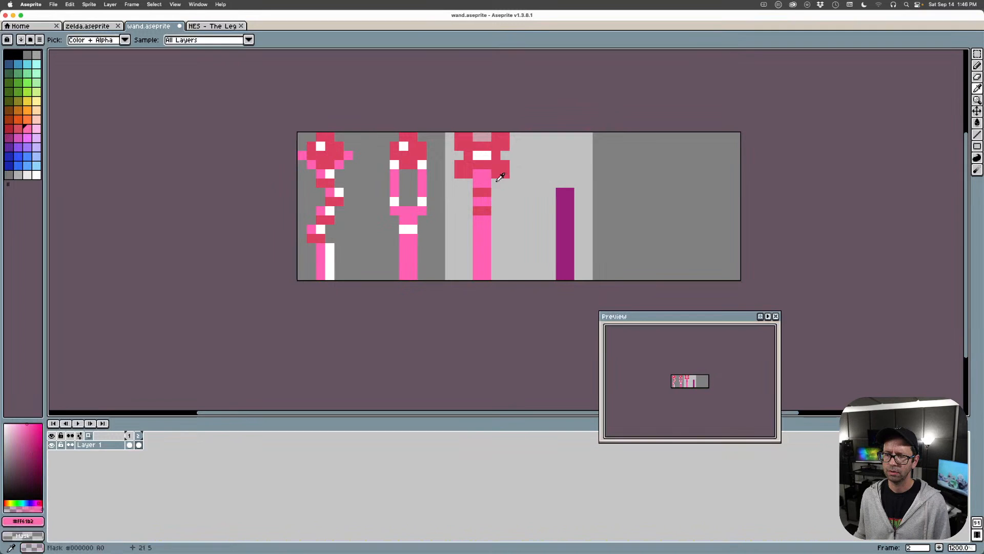
pyautogui.click(552, 191)
pyautogui.click(553, 184)
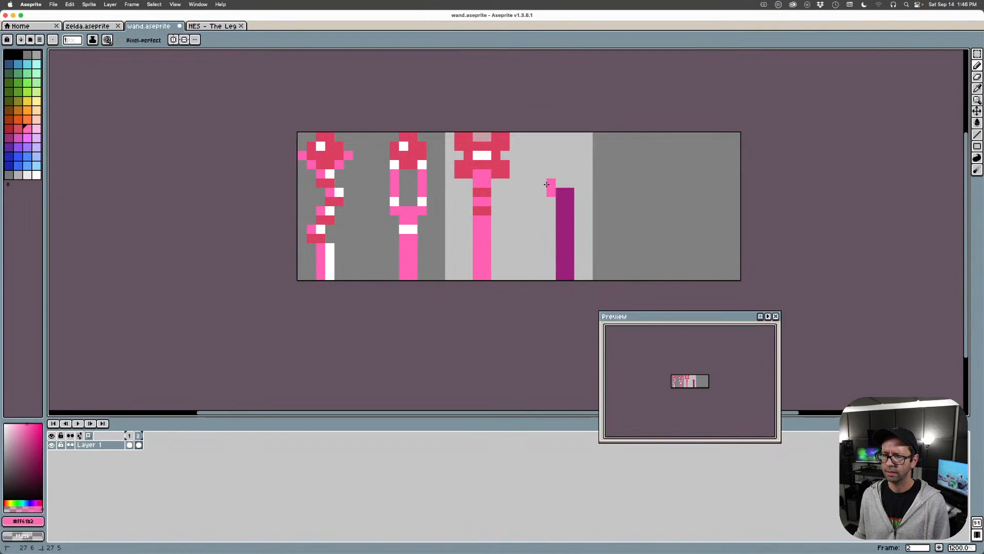
pyautogui.click(542, 183)
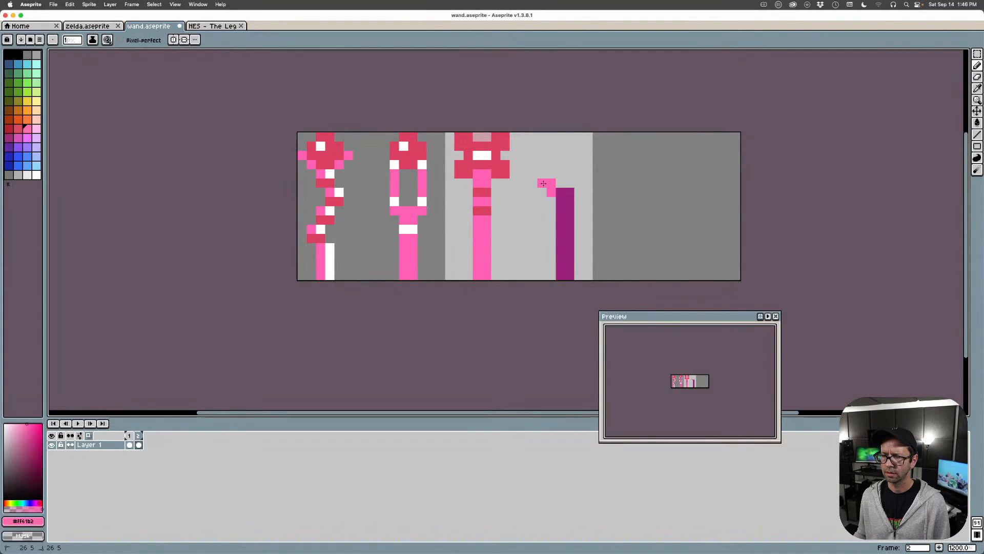
pyautogui.moveTo(579, 192)
pyautogui.mouseDown()
pyautogui.moveTo(560, 159)
pyautogui.moveTo(572, 165)
pyautogui.mouseUp()
pyautogui.click(588, 183)
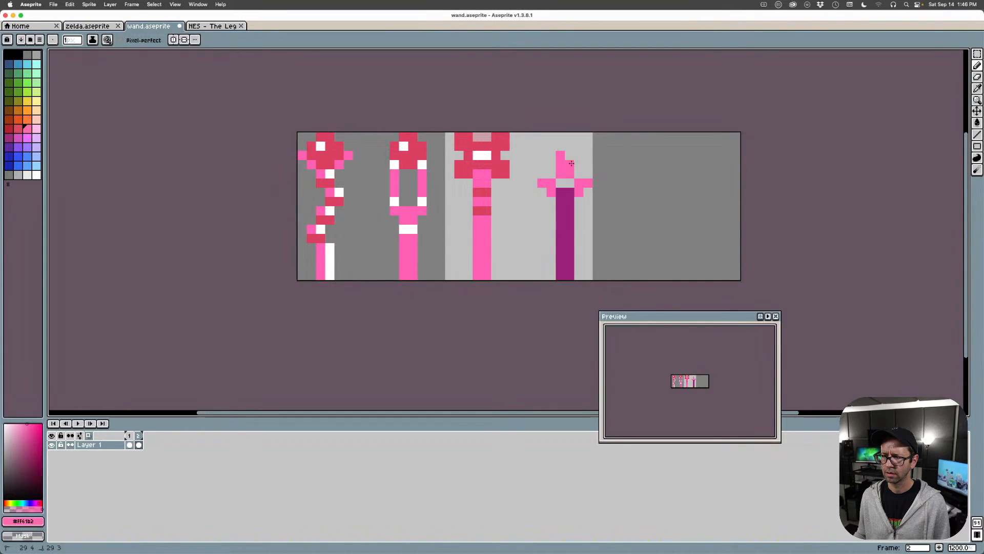
# Add two pink pixels on each side of the fourth wand's centre block and extend the block to the canvas top
pyautogui.click(547, 154)
pyautogui.click(542, 156)
pyautogui.click(578, 155)
pyautogui.click(588, 156)
pyautogui.click(560, 146)
pyautogui.click(569, 146)
pyautogui.click(563, 137)
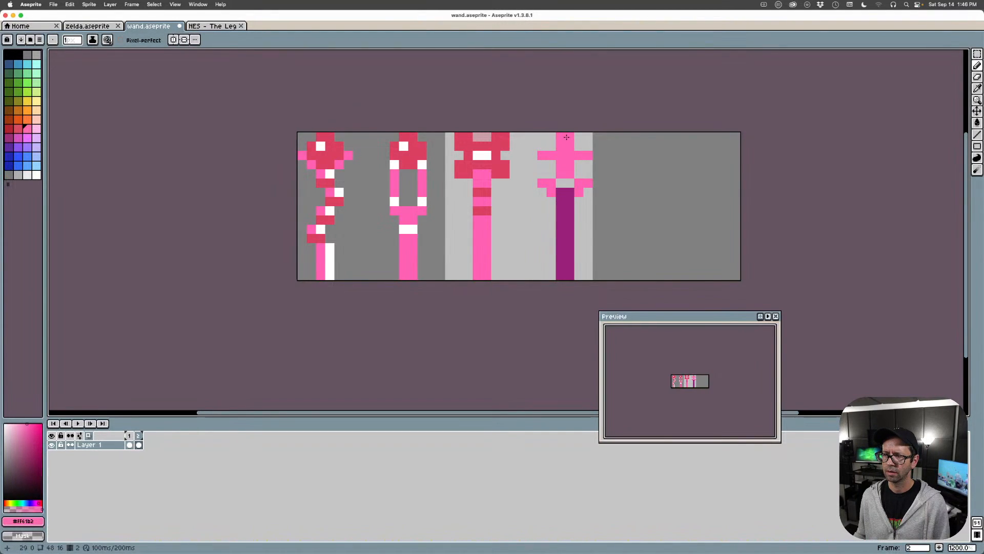
# Try white in the gap above the fourth wand's shaft and as bands across the shaft, and undo it
pyautogui.press('i')
pyautogui.click(476, 157)
pyautogui.press('b')
pyautogui.click(565, 182)
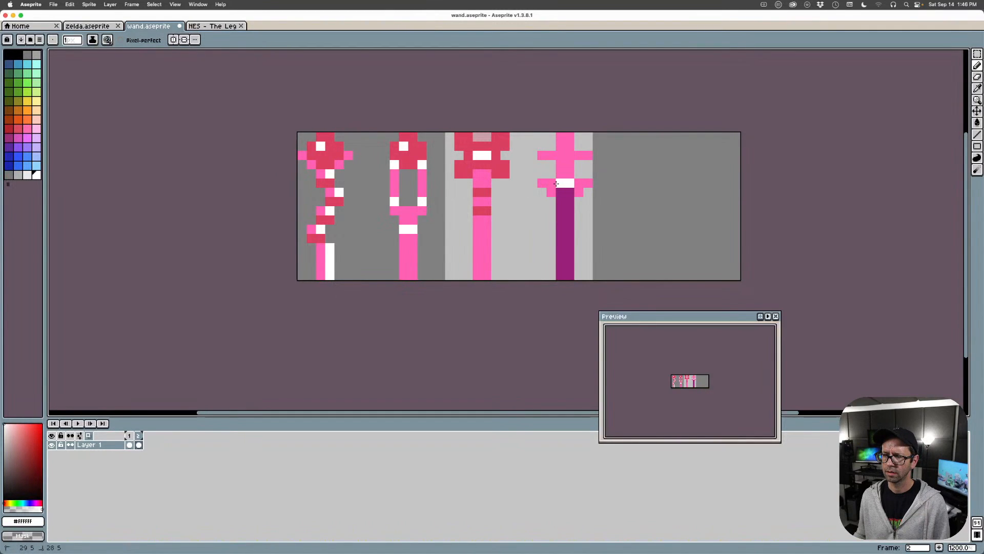
pyautogui.press('v')
pyautogui.press('b')
pyautogui.hotkey('ctrl', 'z')
pyautogui.click(565, 219)
pyautogui.click(565, 247)
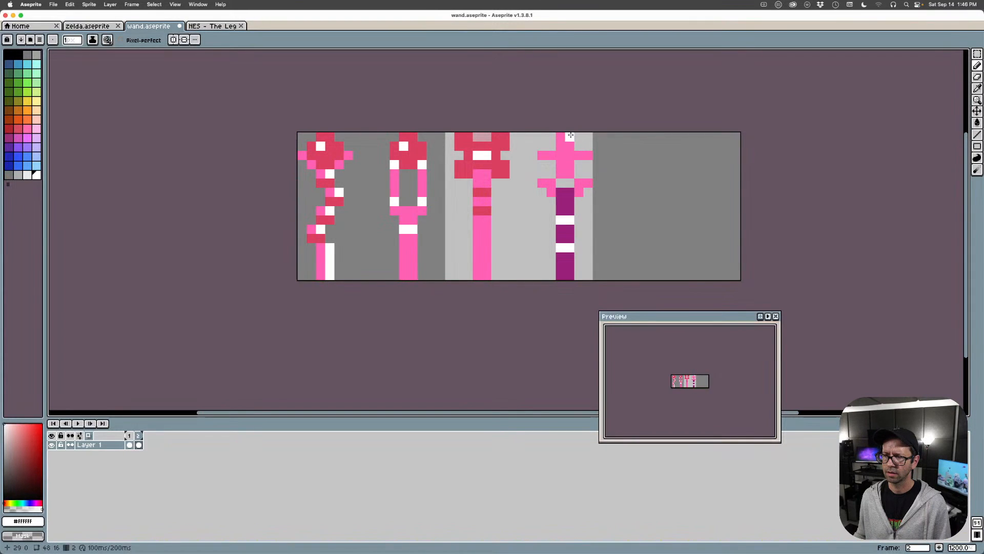
pyautogui.hotkey('ctrl', 'z')
pyautogui.hotkey('ctrl', 'z')
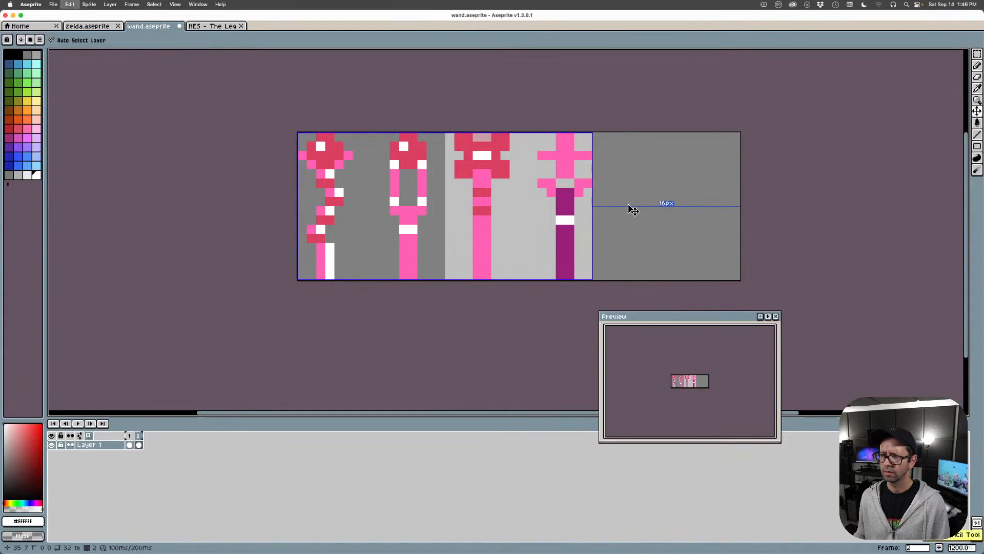
# Repaint the fourth wand's two top centre pixels white and add a pink pixel on each side of them
pyautogui.keyDown('alt'); pyautogui.click(583, 139); pyautogui.keyUp('alt')
pyautogui.click(570, 137)
pyautogui.click(560, 137)
pyautogui.keyDown('alt'); pyautogui.click(487, 159); pyautogui.keyUp('alt')
pyautogui.keyDown('alt'); pyautogui.click(485, 155); pyautogui.keyUp('alt')
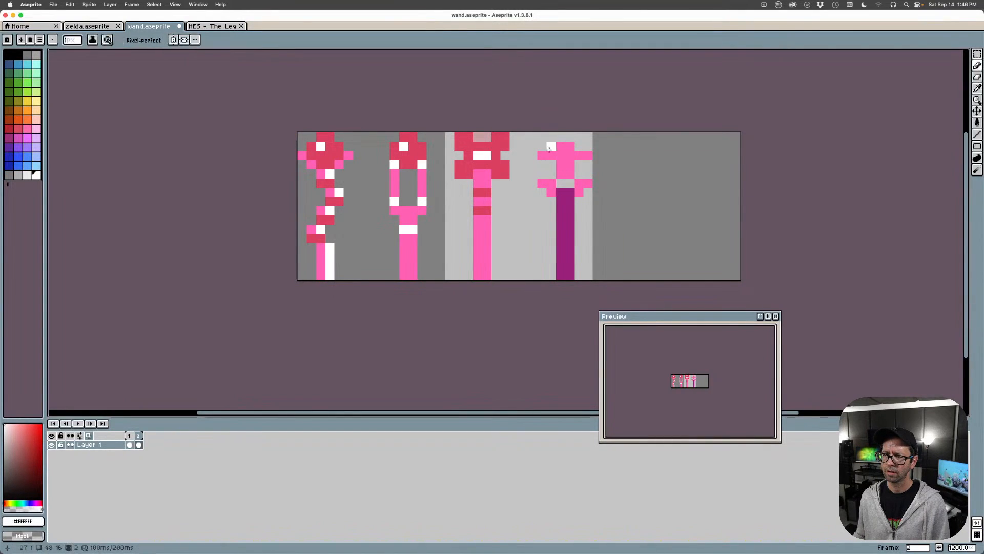
pyautogui.click(561, 137)
pyautogui.click(569, 137)
pyautogui.keyDown('alt'); pyautogui.click(566, 151); pyautogui.keyUp('alt')
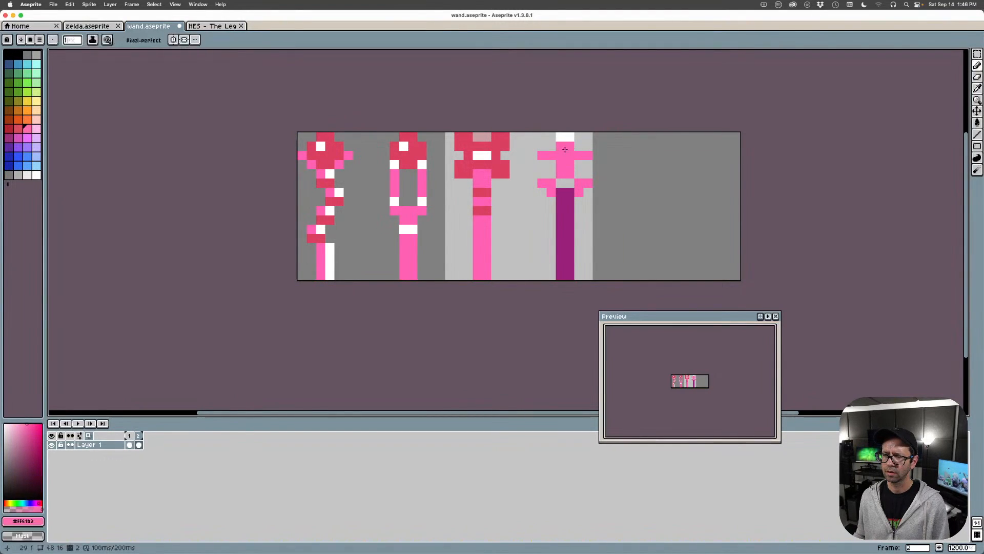
pyautogui.click(552, 137)
pyautogui.click(578, 137)
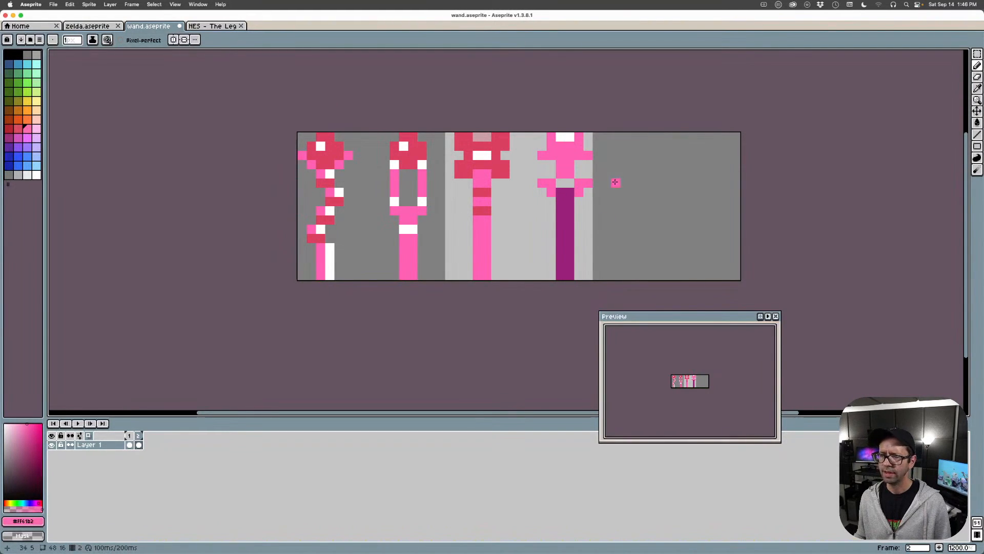
# Move the second wand one pixel to the left and deselect it
pyautogui.scroll(-5, 540, 241)
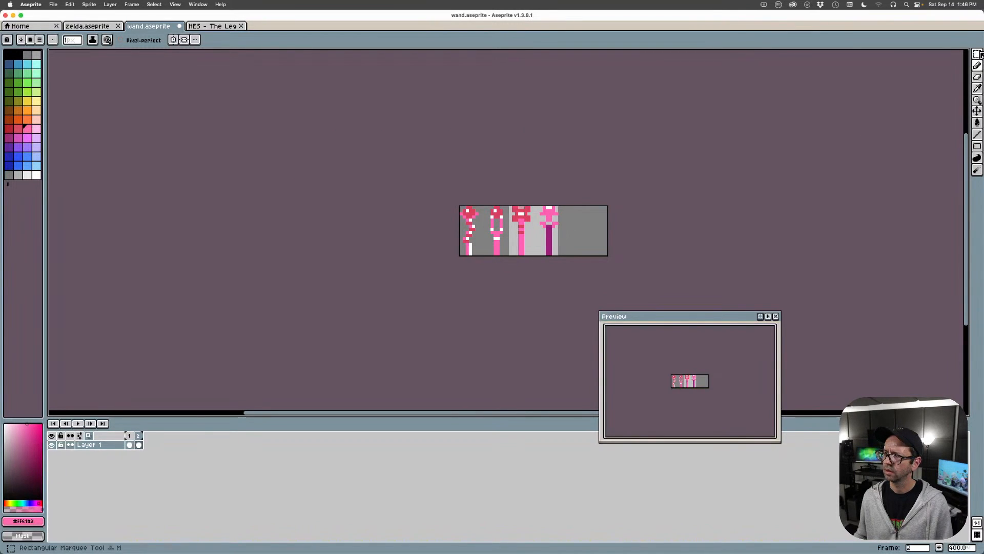
pyautogui.press('m')
pyautogui.moveTo(492, 198); pyautogui.dragTo(499, 239)
pyautogui.click(526, 300)
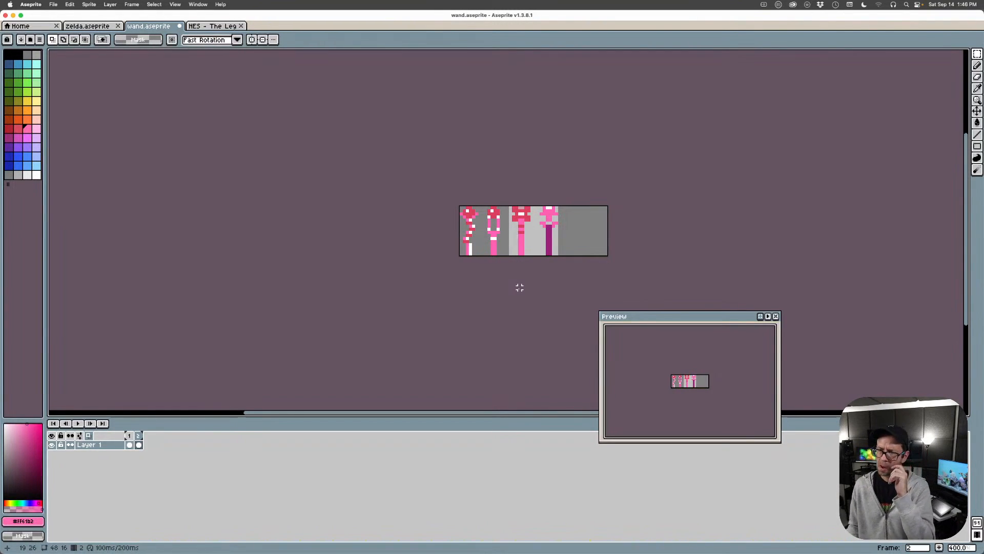
pyautogui.scroll(5, 566, 229)
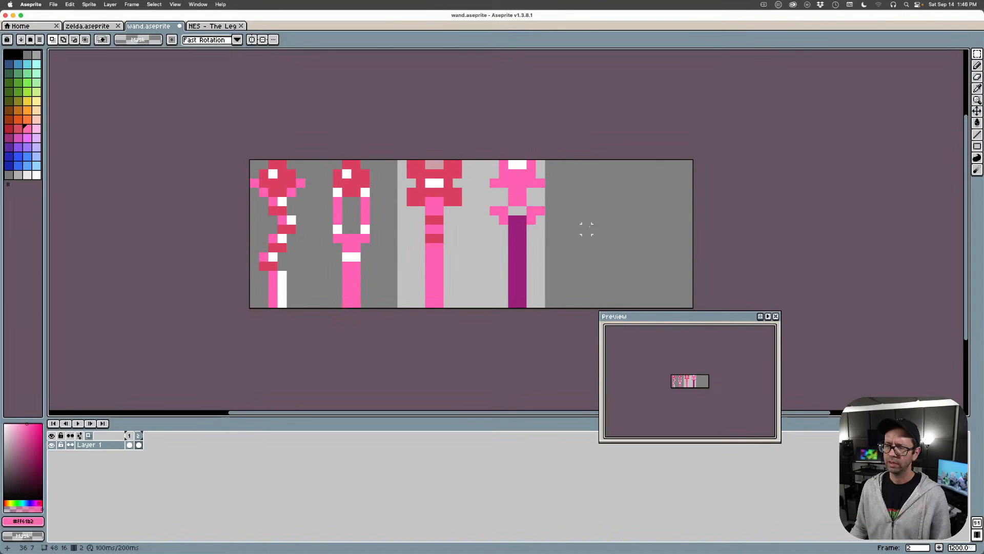
# Draw a full-height dark magenta shaft 2 pixels wide for a fifth wand, using the fourth shaft's colour
pyautogui.moveTo(586, 239); pyautogui.dragTo(469, 214)
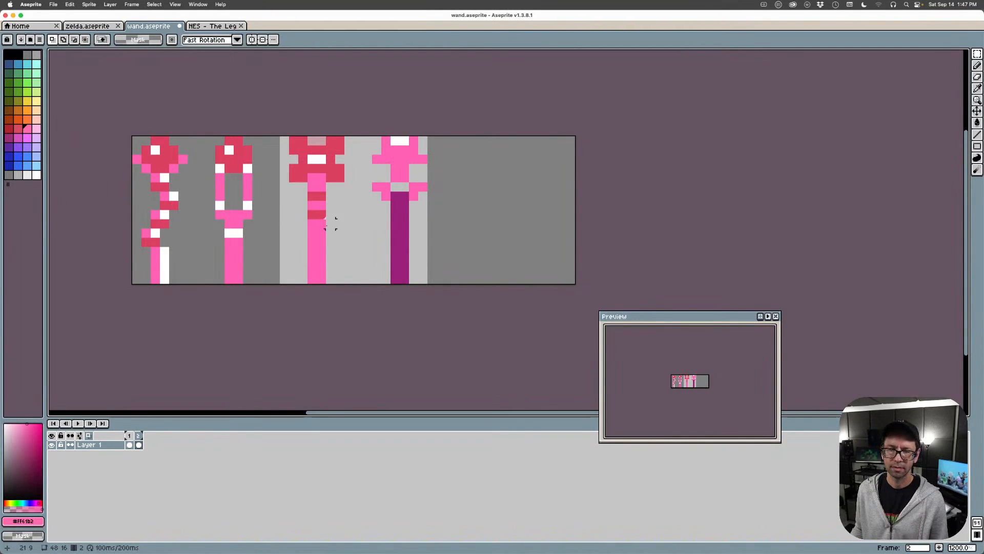
pyautogui.press('i')
pyautogui.click(399, 243)
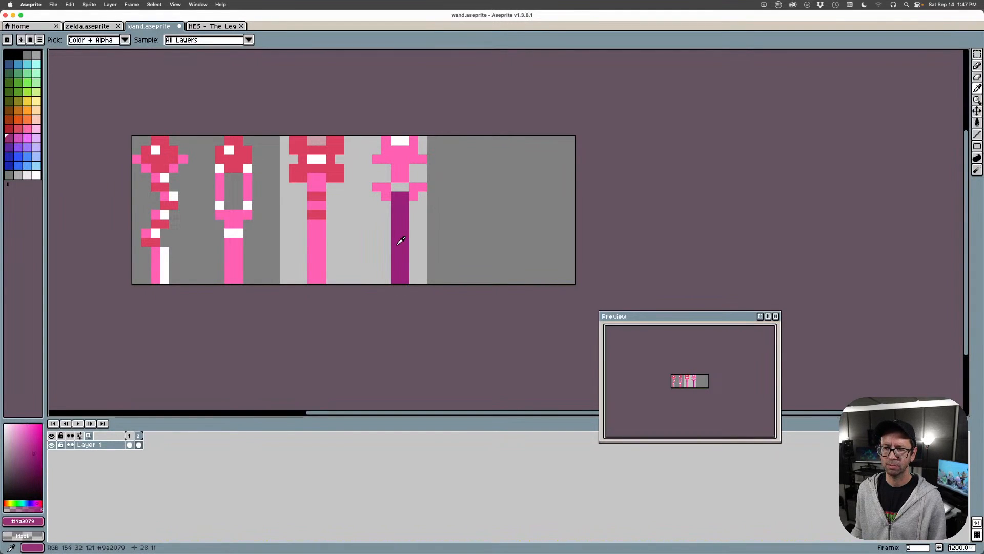
pyautogui.click(977, 65)
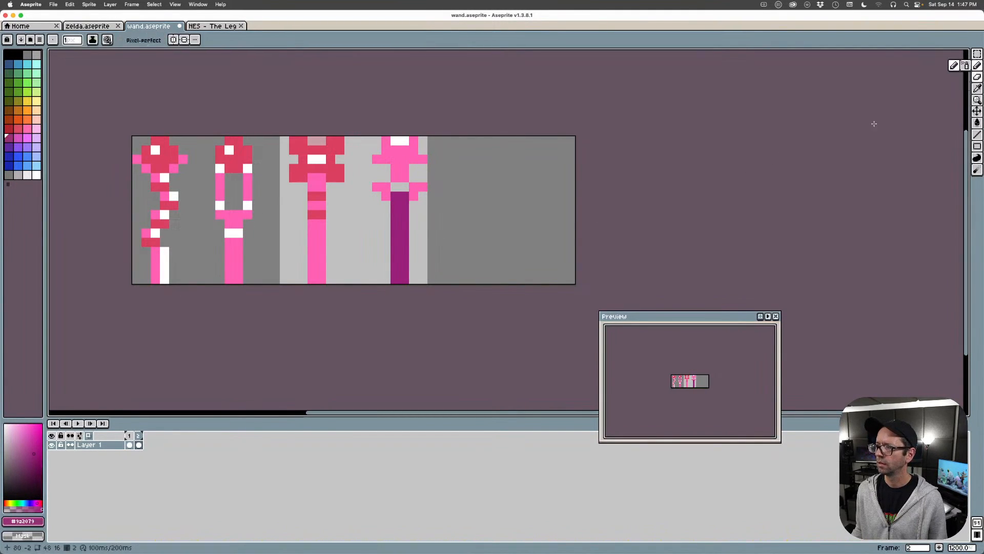
pyautogui.press('alt')
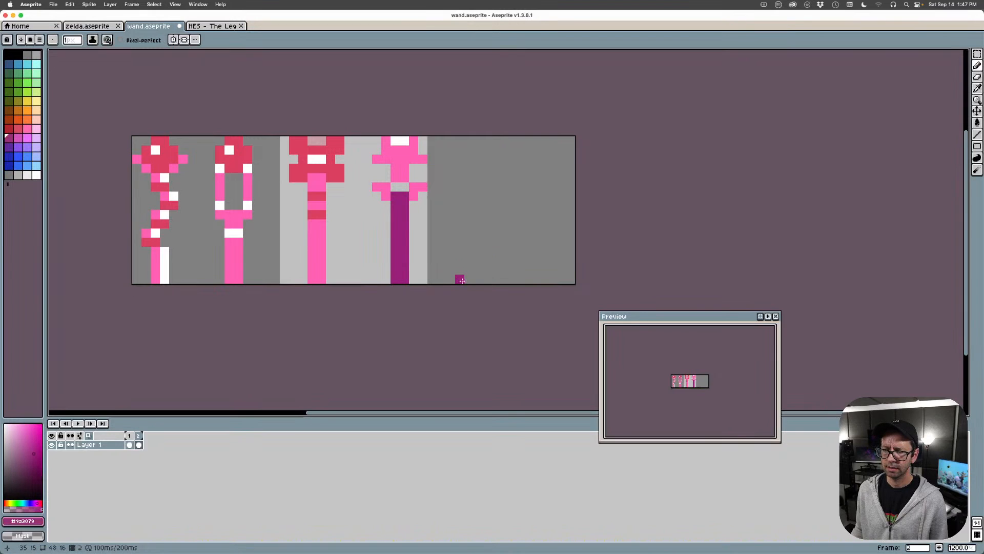
pyautogui.moveTo(458, 279); pyautogui.dragTo(470, 195)
pyautogui.moveTo(460, 260)
pyautogui.mouseDown()
pyautogui.moveTo(463, 144)
pyautogui.moveTo(461, 189)
pyautogui.mouseUp()
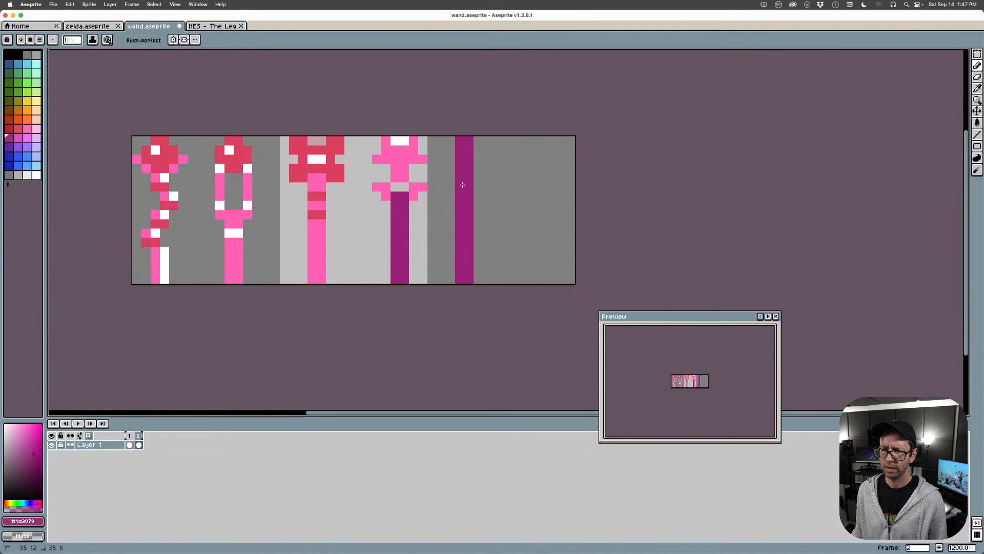
# Draw three-pixel diagonal branches in dark magenta rising outward from both sides of the fifth wand's upper shaft
pyautogui.click(479, 177)
pyautogui.click(488, 168)
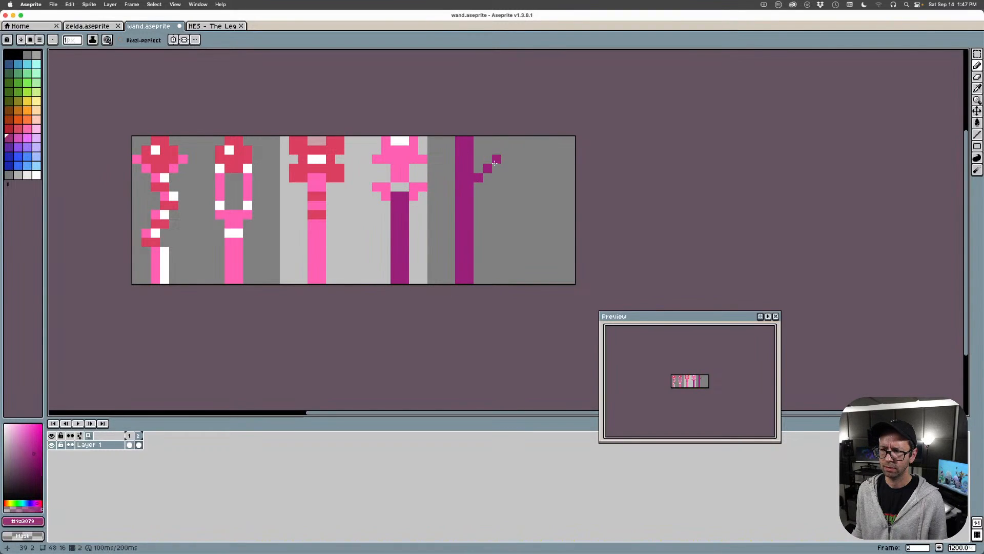
pyautogui.click(451, 177)
pyautogui.click(441, 168)
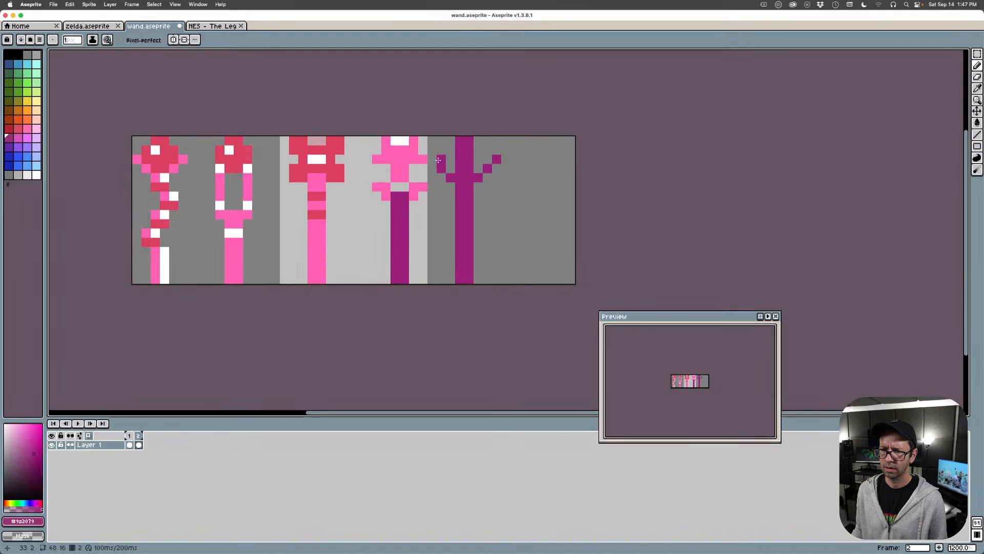
pyautogui.moveTo(437, 160); pyautogui.dragTo(435, 160)
pyautogui.press('super+z')
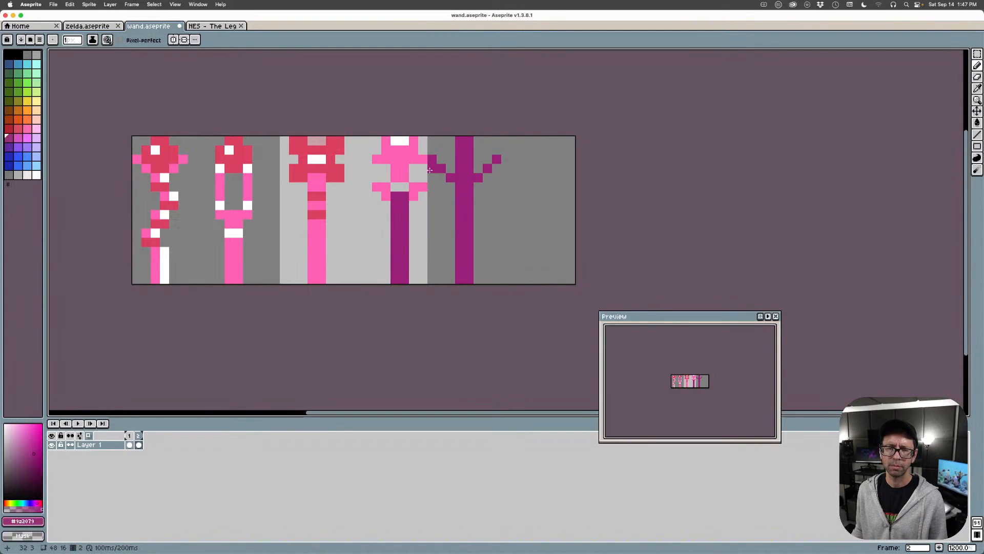
pyautogui.click(500, 185)
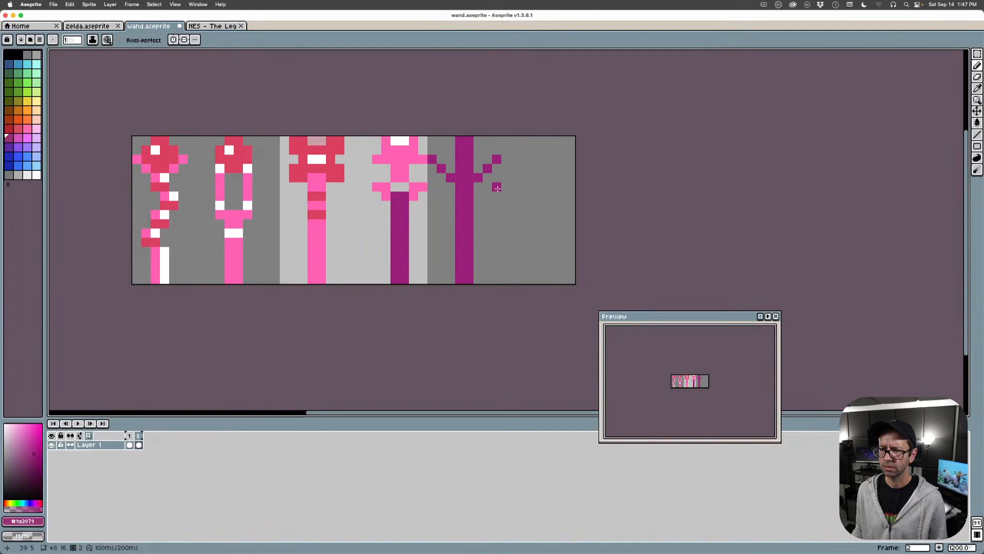
pyautogui.press('super+z')
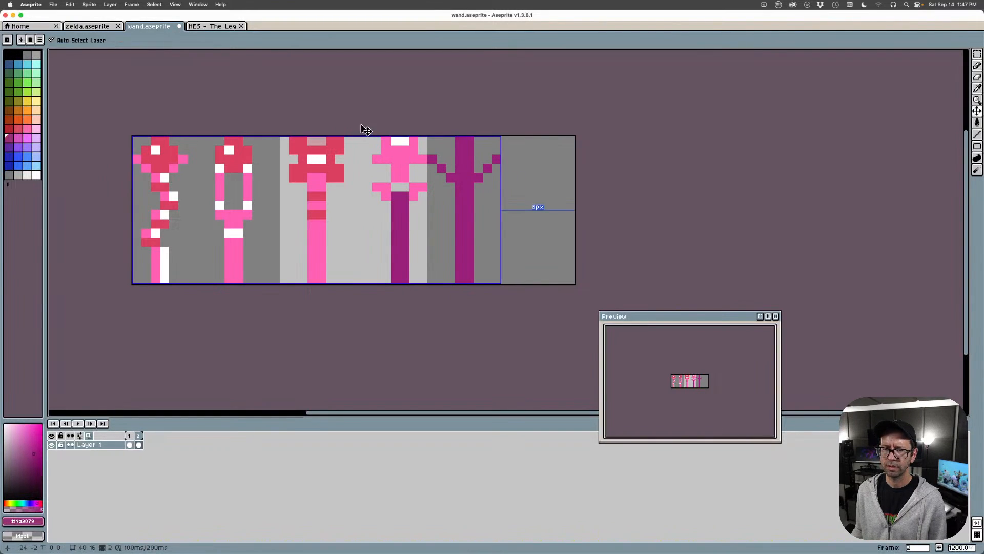
# Move the fourth wand one pixel to the left and deselect it
pyautogui.click(977, 54)
pyautogui.moveTo(366, 131); pyautogui.dragTo(429, 285)
pyautogui.moveTo(398, 199); pyautogui.dragTo(391, 198)
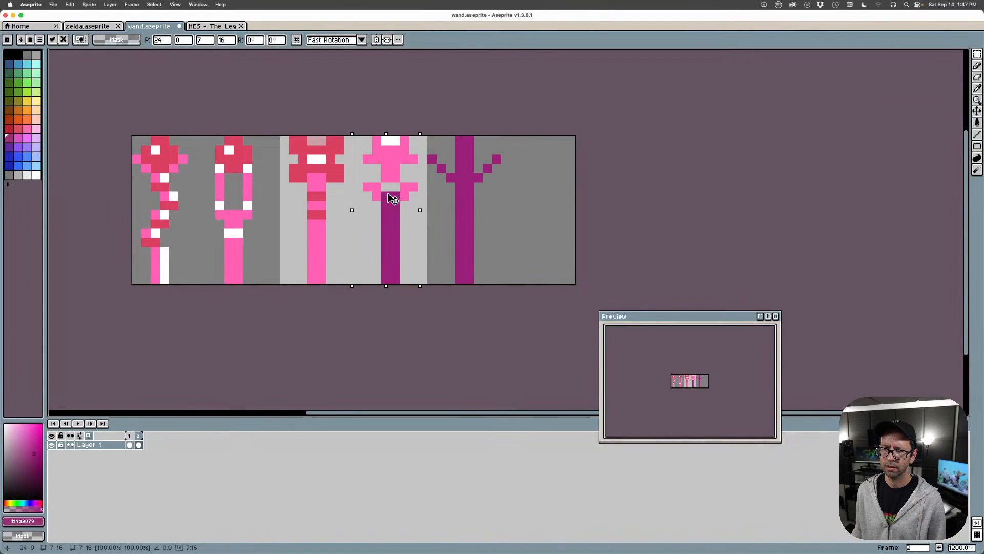
pyautogui.click(598, 193)
# Repaint both diagonal branches of the fifth wand in the fourth wand's light pink
pyautogui.click(974, 66)
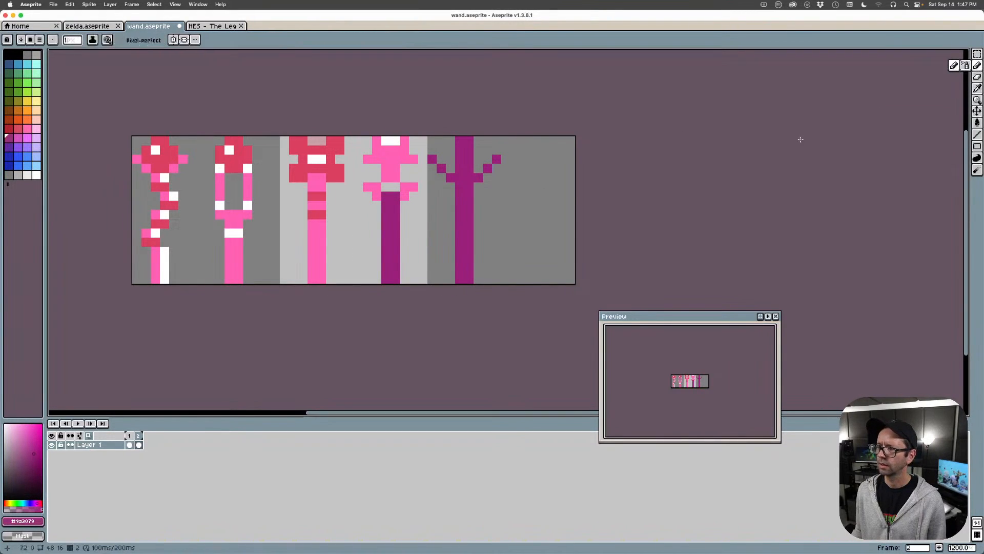
pyautogui.keyDown('alt'); pyautogui.click(389, 187); pyautogui.keyUp('alt')
pyautogui.click(434, 158)
pyautogui.click(441, 168)
pyautogui.click(450, 177)
pyautogui.click(478, 178)
pyautogui.click(488, 168)
pyautogui.click(497, 160)
# Paint the fifth shaft's top three pixel rows and the two rows where the branches join it pink
pyautogui.click(470, 141)
pyautogui.keyDown('alt'); pyautogui.click(390, 140); pyautogui.keyUp('alt')
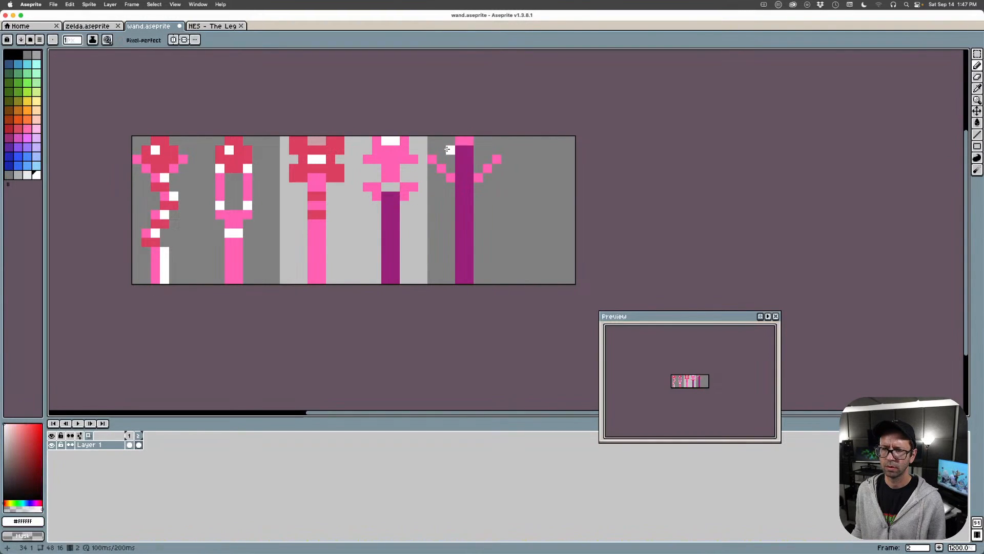
pyautogui.hotkey('ctrl', 'z')
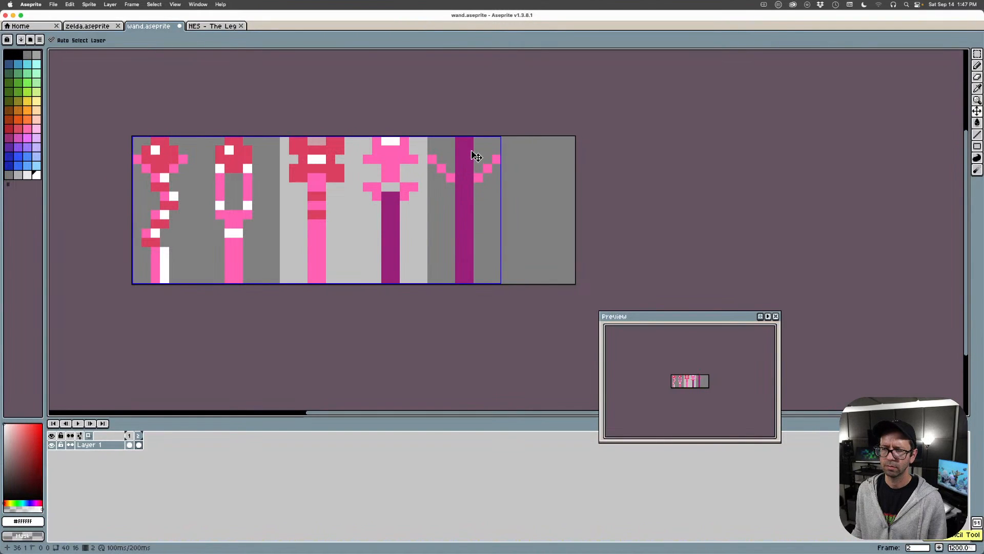
pyautogui.keyDown('alt'); pyautogui.click(450, 177); pyautogui.keyUp('alt')
pyautogui.moveTo(460, 177)
pyautogui.mouseDown()
pyautogui.moveTo(480, 176)
pyautogui.moveTo(459, 155)
pyautogui.moveTo(459, 141)
pyautogui.moveTo(466, 157)
pyautogui.moveTo(469, 135)
pyautogui.mouseUp()
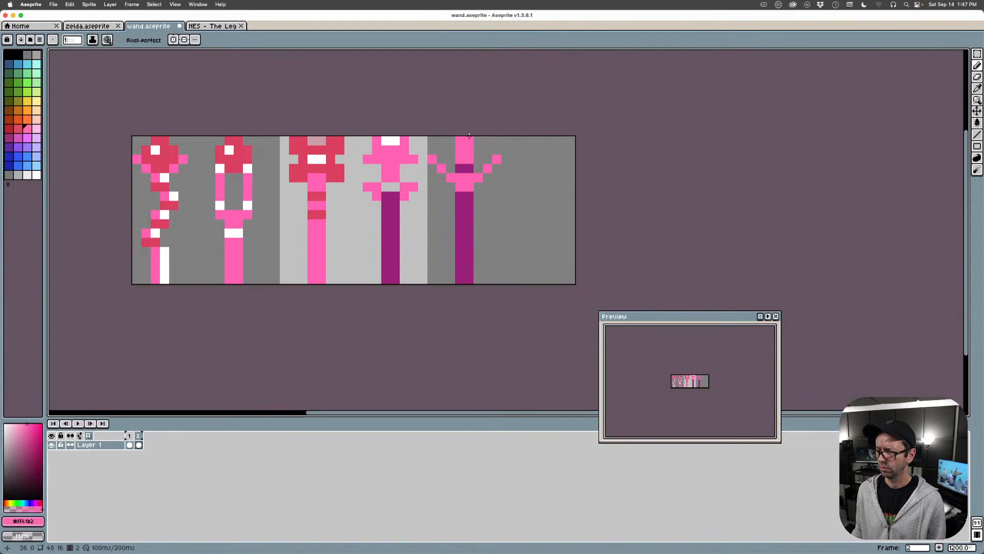
# Checker the top six rows of the fifth wand's shaft with alternating white and pink pixels
pyautogui.keyDown('alt'); pyautogui.click(390, 141); pyautogui.keyUp('alt')
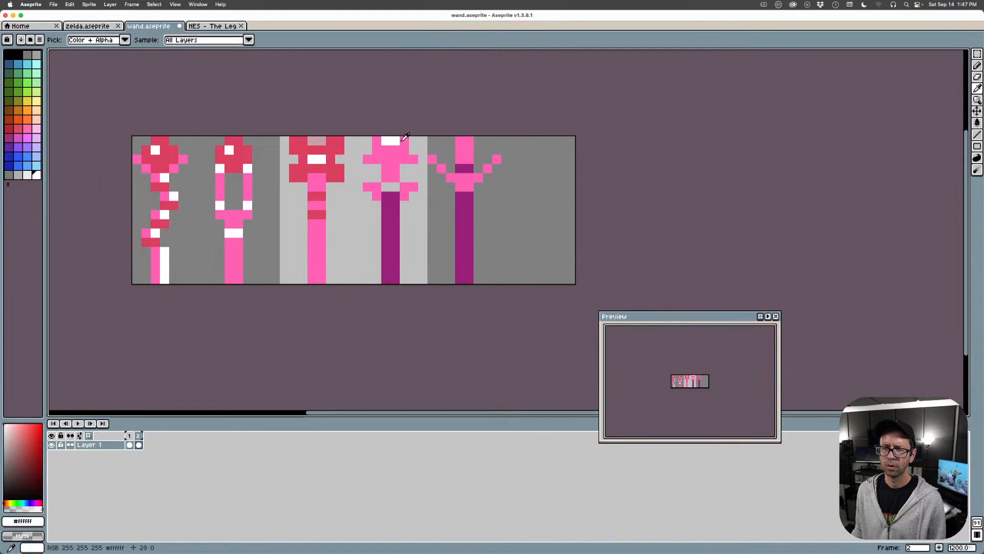
pyautogui.click(460, 159)
pyautogui.press('super+z')
pyautogui.click(460, 141)
pyautogui.click(468, 150)
pyautogui.click(461, 157)
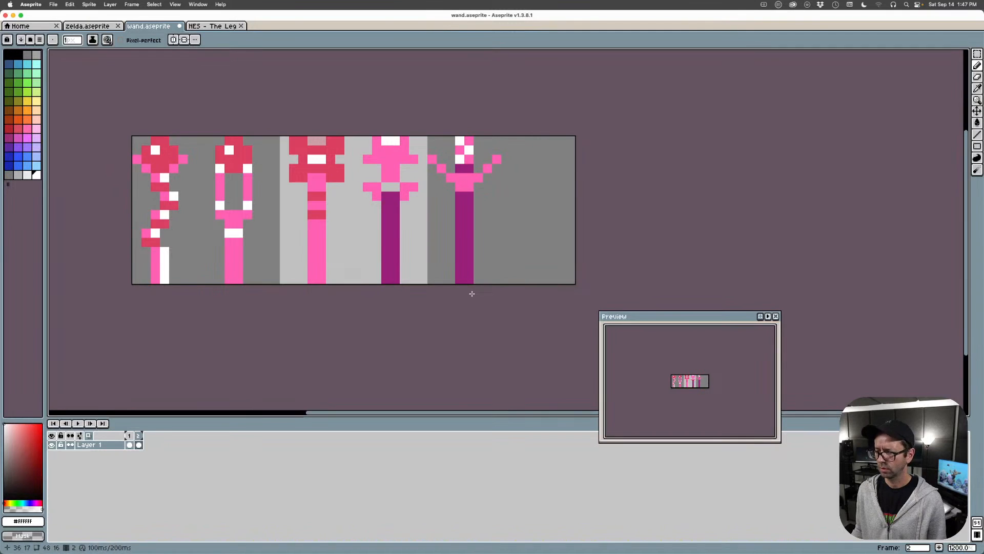
pyautogui.click(460, 178)
pyautogui.keyDown('alt'); pyautogui.click(469, 159); pyautogui.keyUp('alt')
pyautogui.click(460, 168)
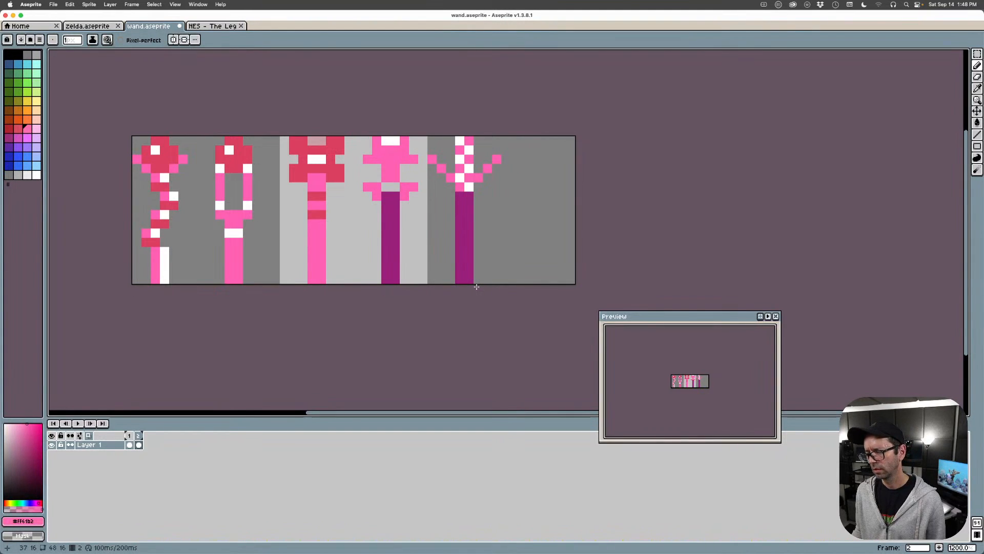
# Erase the outer branch tips of the fifth wand and add pink pixels one column inward to form vertical prongs
pyautogui.keyDown('alt'); pyautogui.click(439, 149); pyautogui.keyUp('alt')
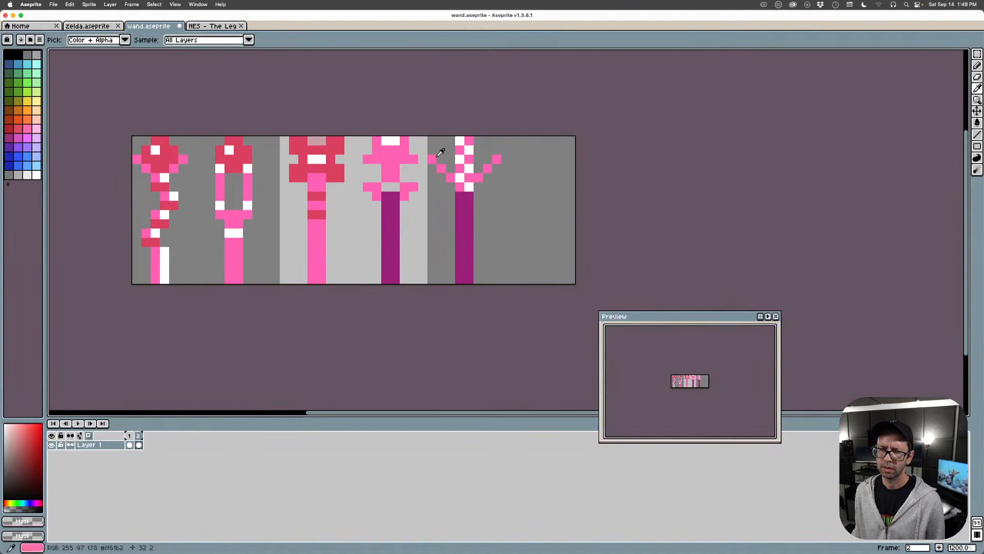
pyautogui.keyDown('alt'); pyautogui.click(487, 168); pyautogui.keyUp('alt')
pyautogui.click(488, 159)
pyautogui.click(441, 159)
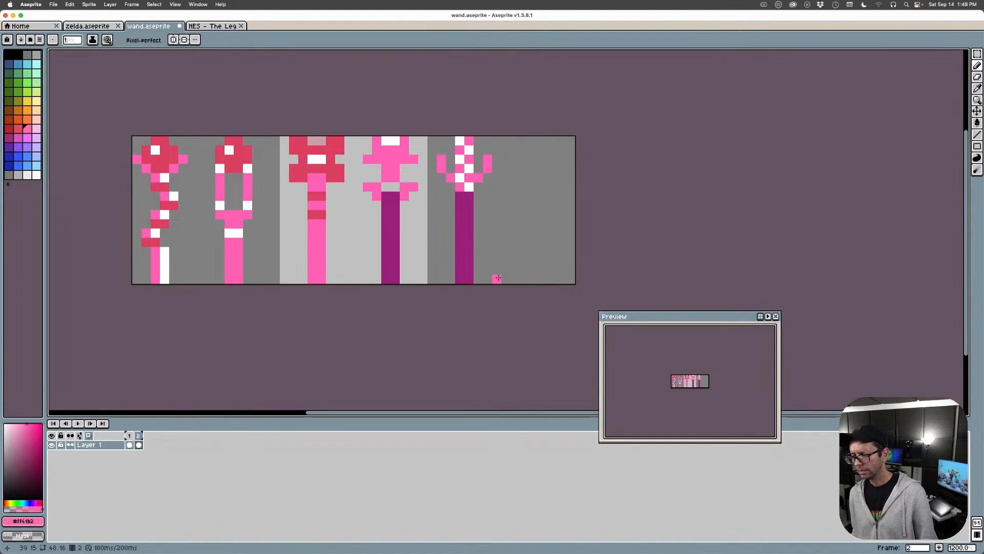
# Repaint the two vertical prongs of the fifth wand white
pyautogui.keyDown('alt'); pyautogui.click(460, 168); pyautogui.keyUp('alt')
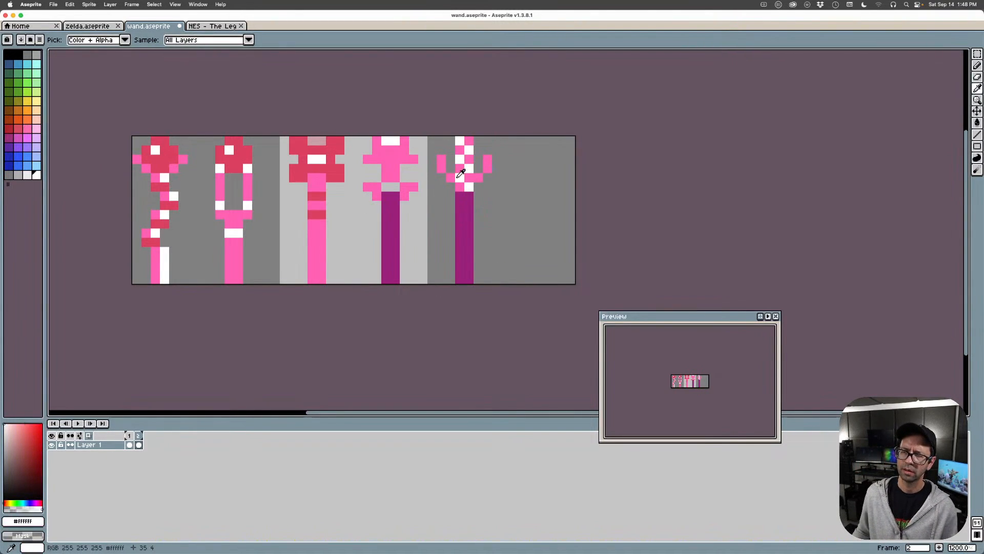
pyautogui.click(442, 161)
pyautogui.click(441, 169)
pyautogui.moveTo(487, 159); pyautogui.dragTo(488, 169)
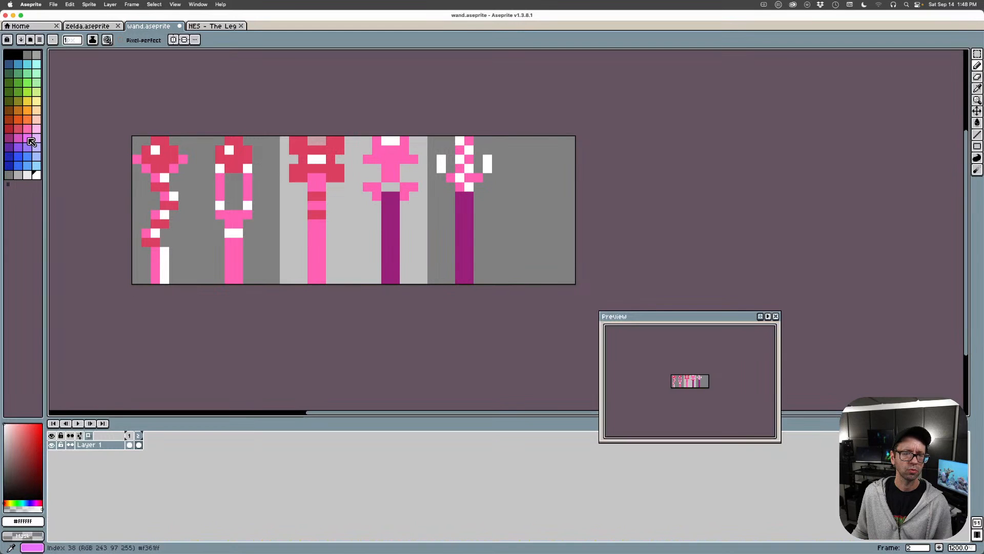
# Paint two one-pixel-high pink bands across the fifth wand's dark magenta shaft, just below its head
pyautogui.keyDown('alt'); pyautogui.click(474, 179); pyautogui.keyUp('alt')
pyautogui.moveTo(460, 223)
pyautogui.mouseDown()
pyautogui.moveTo(467, 206)
pyautogui.moveTo(469, 224)
pyautogui.mouseUp()
pyautogui.press('super+z')
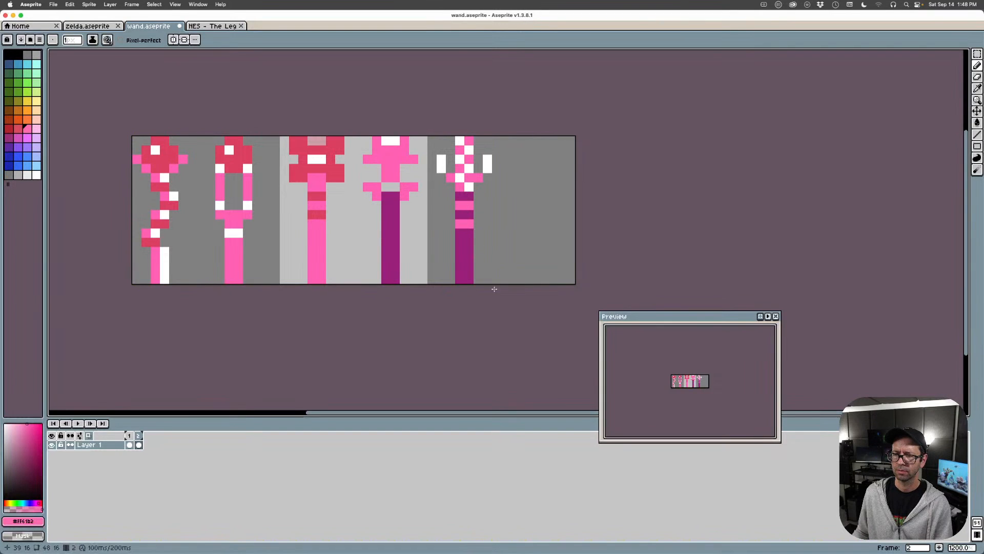
pyautogui.click(477, 190)
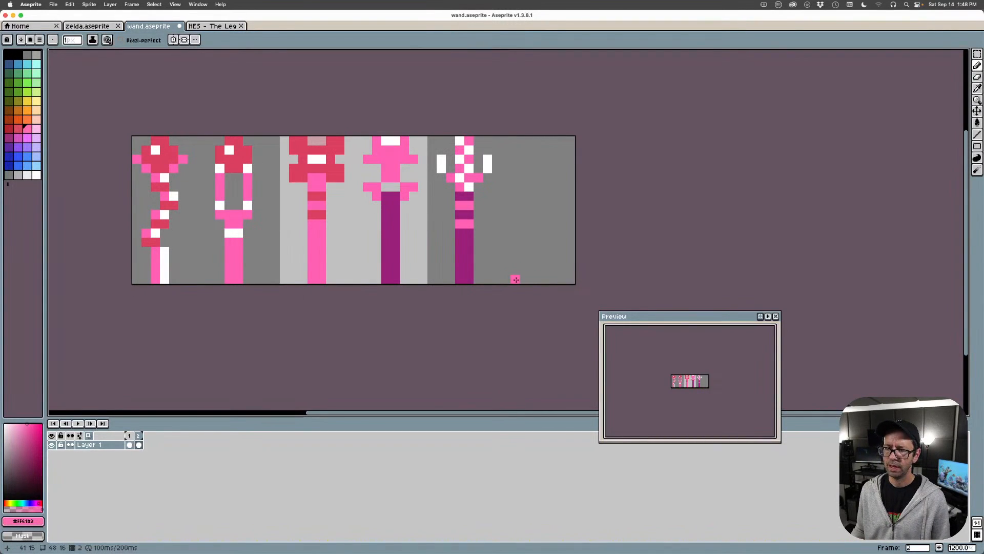
# Draw a sixth wand with a 2 by 4 pixel pink handle, a 4-pixel white guard and a shaft of alternating white and pink segments
pyautogui.moveTo(533, 280); pyautogui.dragTo(533, 252)
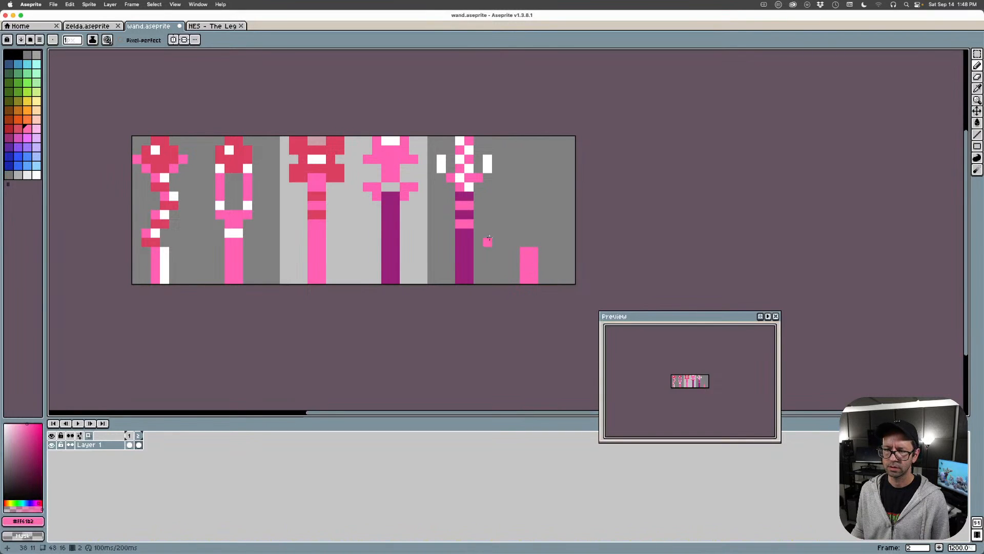
pyautogui.keyDown('alt'); pyautogui.click(470, 186); pyautogui.keyUp('alt')
pyautogui.moveTo(533, 243)
pyautogui.mouseDown()
pyautogui.moveTo(521, 226)
pyautogui.moveTo(527, 215)
pyautogui.moveTo(538, 230)
pyautogui.moveTo(524, 199)
pyautogui.moveTo(525, 183)
pyautogui.moveTo(533, 202)
pyautogui.moveTo(535, 149)
pyautogui.moveTo(525, 180)
pyautogui.moveTo(525, 140)
pyautogui.moveTo(535, 201)
pyautogui.moveTo(525, 237)
pyautogui.mouseUp()
pyautogui.keyDown('alt'); pyautogui.click(531, 259); pyautogui.keyUp('alt')
pyautogui.keyDown('alt'); pyautogui.click(532, 241); pyautogui.keyUp('alt')
# Try dark magenta on the sixth wand's pink shaft segments, undo it, and repaint its handle dark magenta
pyautogui.keyDown('alt'); pyautogui.click(462, 240); pyautogui.keyUp('alt')
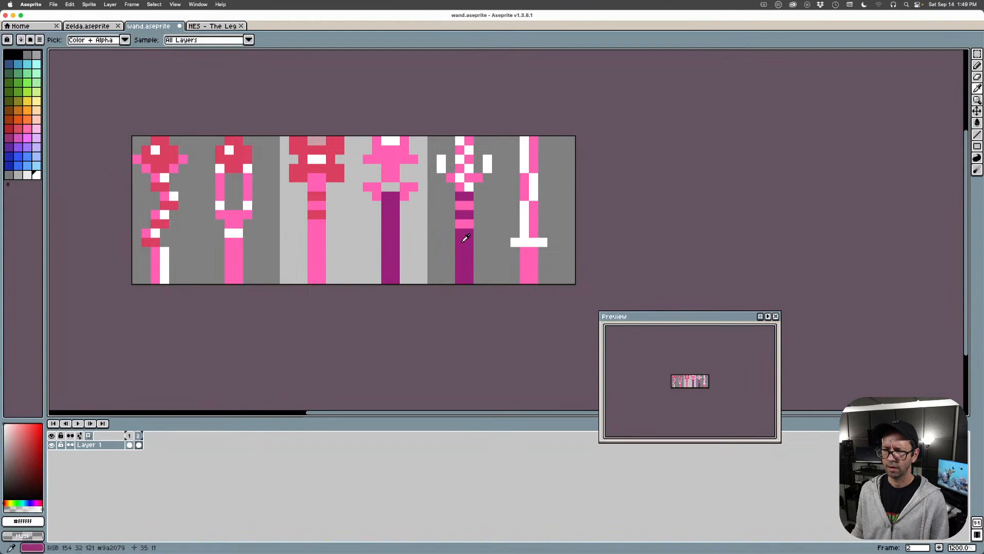
pyautogui.click(534, 215)
pyautogui.hotkey('ctrl', 'z')
pyautogui.moveTo(525, 179); pyautogui.dragTo(524, 197)
pyautogui.moveTo(534, 150)
pyautogui.mouseDown()
pyautogui.moveTo(534, 141)
pyautogui.moveTo(535, 167)
pyautogui.mouseUp()
pyautogui.press('super+z')
pyautogui.press('super+z')
pyautogui.moveTo(525, 251)
pyautogui.mouseDown()
pyautogui.moveTo(528, 279)
pyautogui.moveTo(526, 259)
pyautogui.mouseUp()
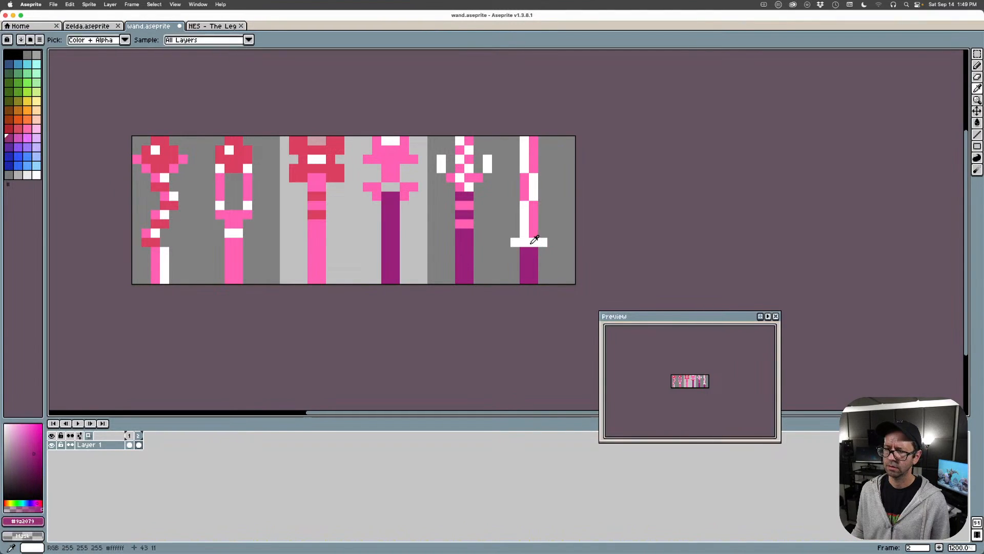
# Add a 4-pixel white crossbar to the sixth wand's shaft and shift the white and pink segment break below it down one pixel
pyautogui.keyDown('alt'); pyautogui.click(536, 242); pyautogui.keyUp('alt')
pyautogui.click(515, 223)
pyautogui.moveTo(515, 177); pyautogui.dragTo(542, 176)
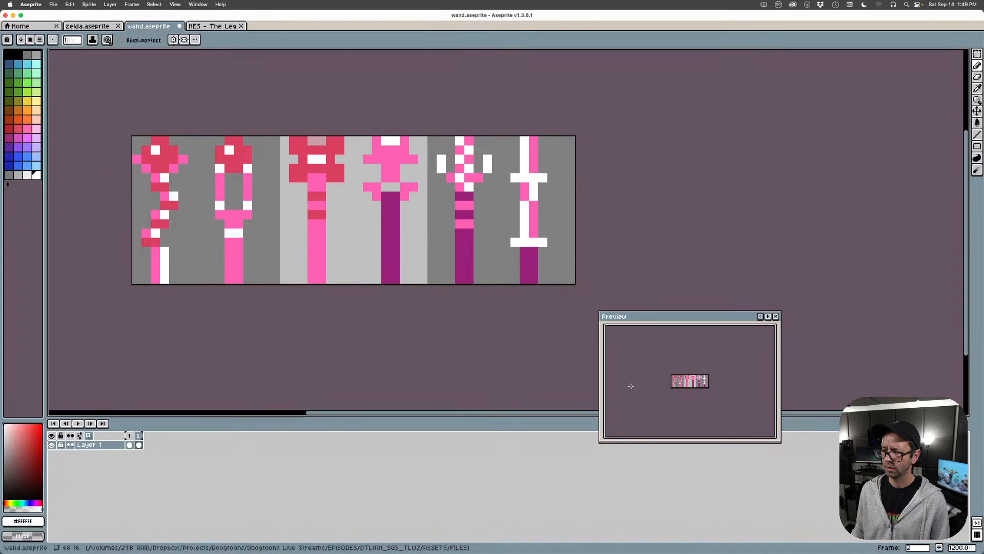
pyautogui.click(534, 222)
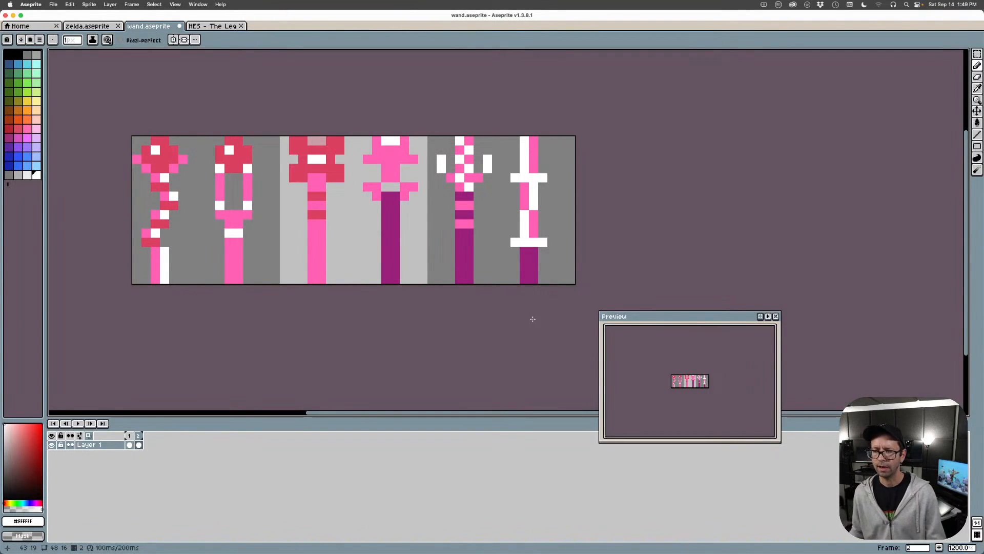
# Add white pixels above the lower bar's left end and below the crossbar's right end on the sixth wand, touching up adjoining shaft pixels
pyautogui.click(515, 234)
pyautogui.keyDown('alt'); pyautogui.click(534, 220); pyautogui.keyUp('alt')
pyautogui.click(535, 195)
pyautogui.keyDown('alt'); pyautogui.click(534, 186); pyautogui.keyUp('alt')
pyautogui.click(540, 186)
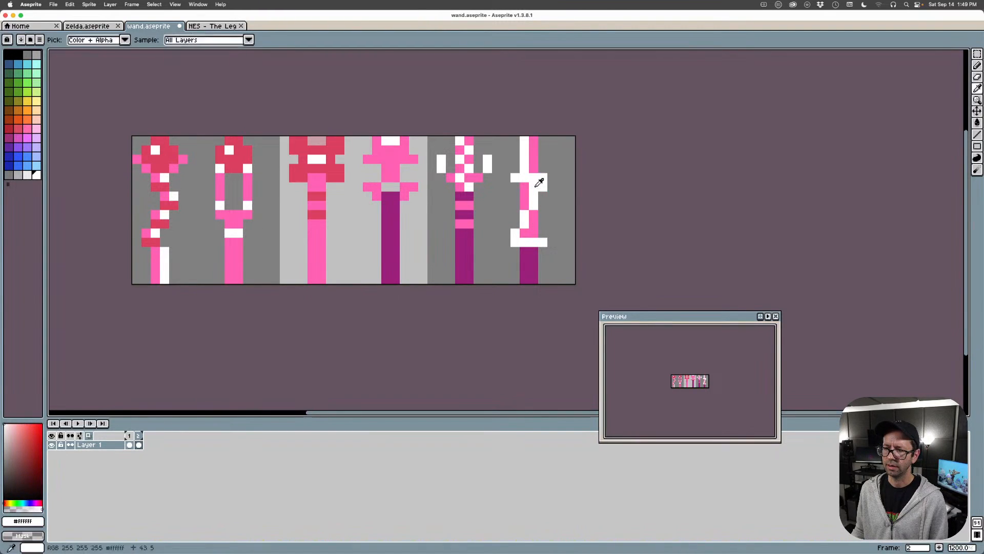
pyautogui.keyDown('alt'); pyautogui.click(526, 188); pyautogui.keyUp('alt')
pyautogui.click(531, 188)
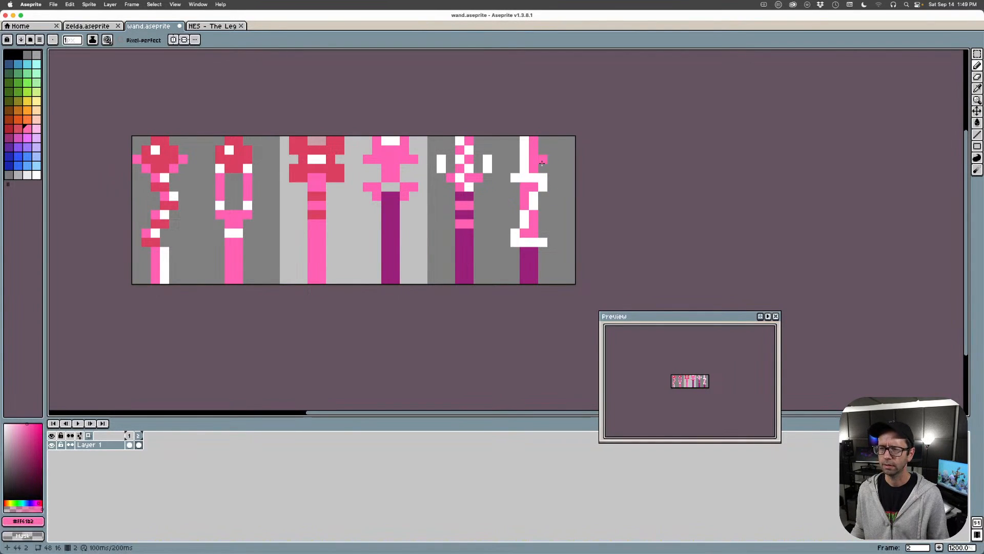
pyautogui.press('i')
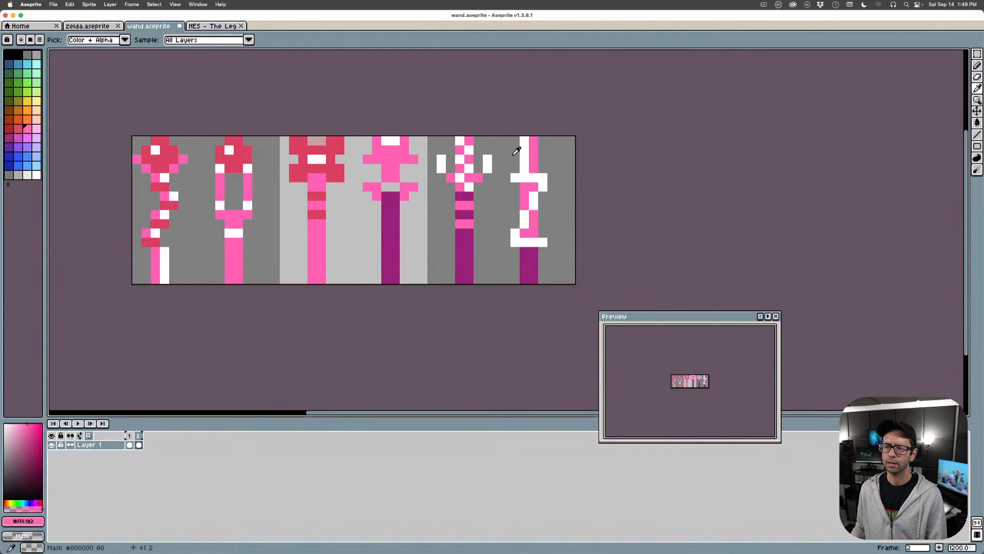
pyautogui.click(88, 4)
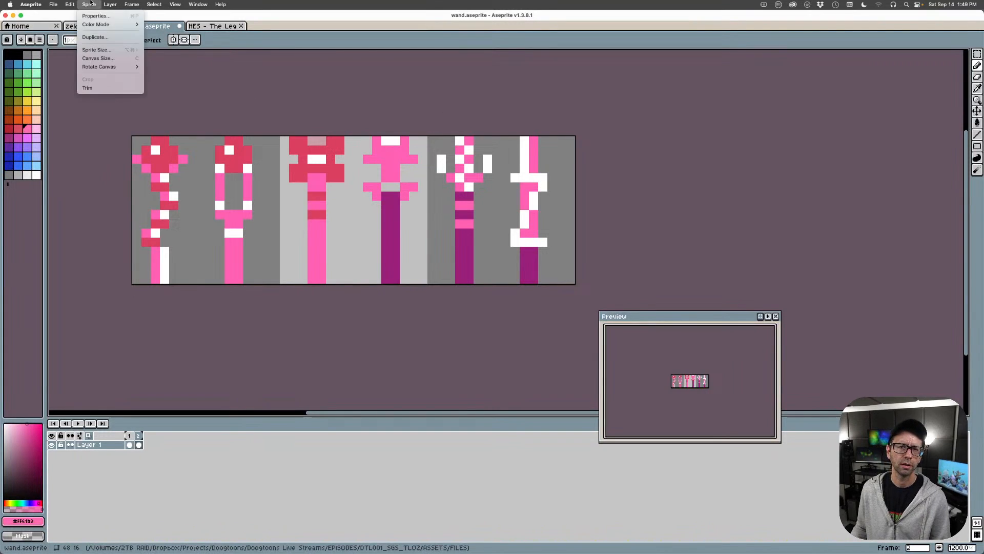
pyautogui.click(521, 128)
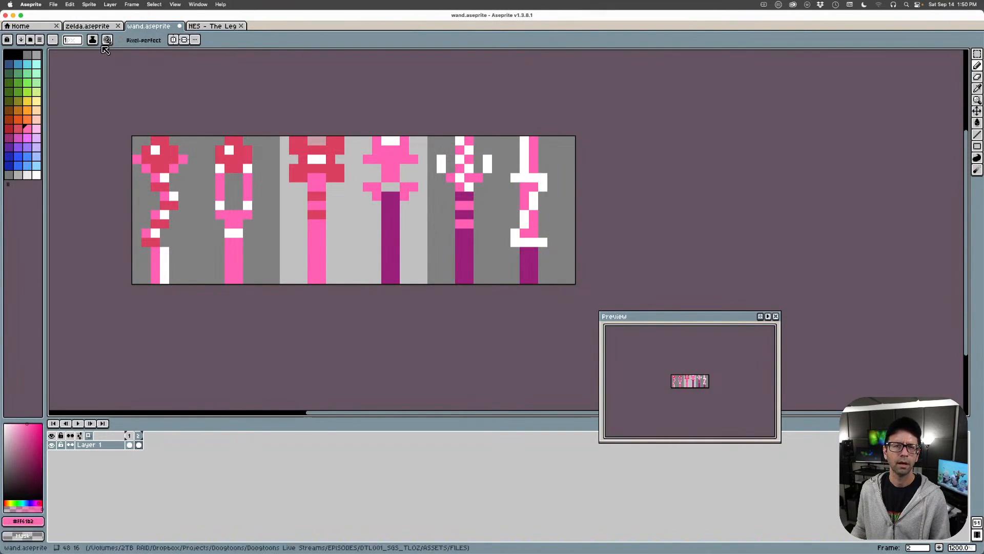
pyautogui.click(90, 5)
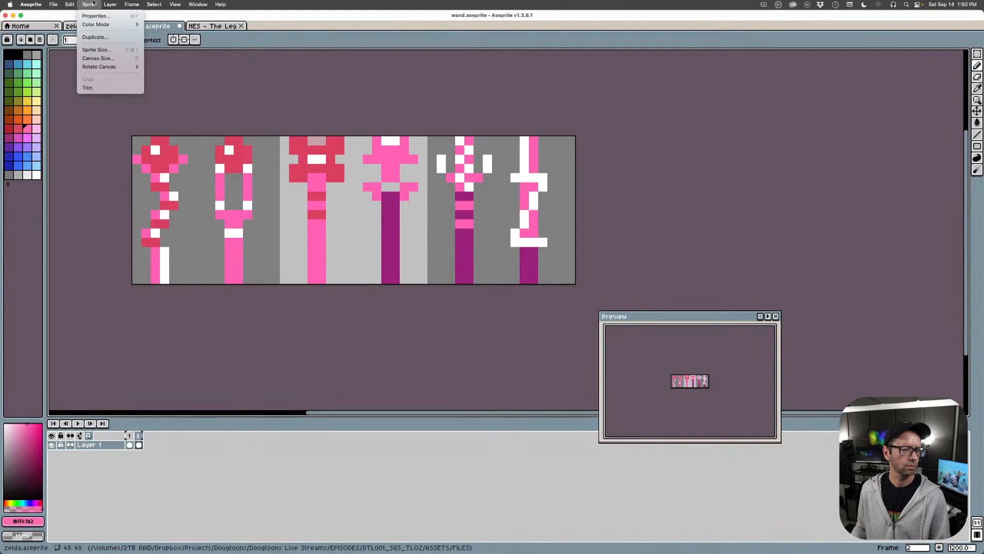
pyautogui.click(94, 3)
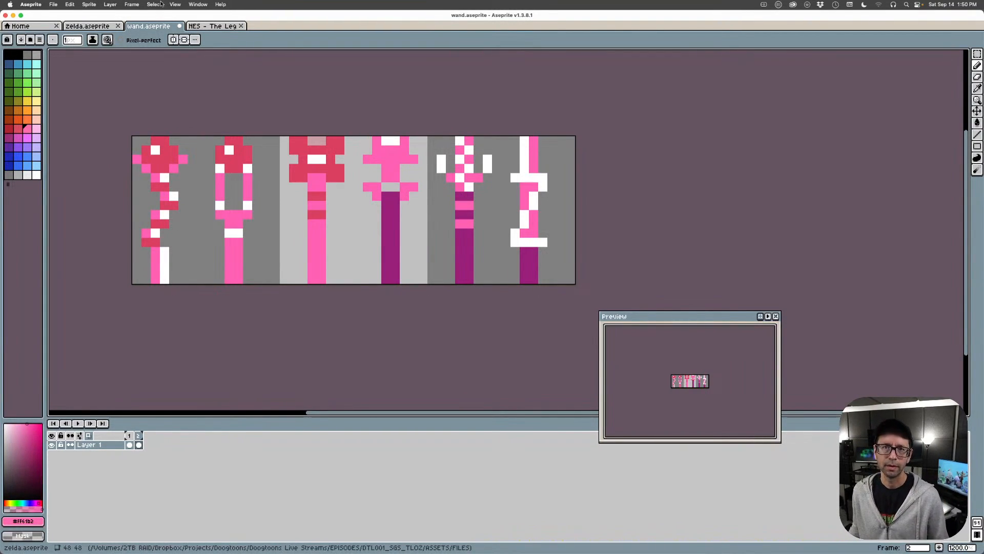
# Extend the canvas to a width of 64 pixels, anchored so the extra space is added on its right side
pyautogui.click(89, 4)
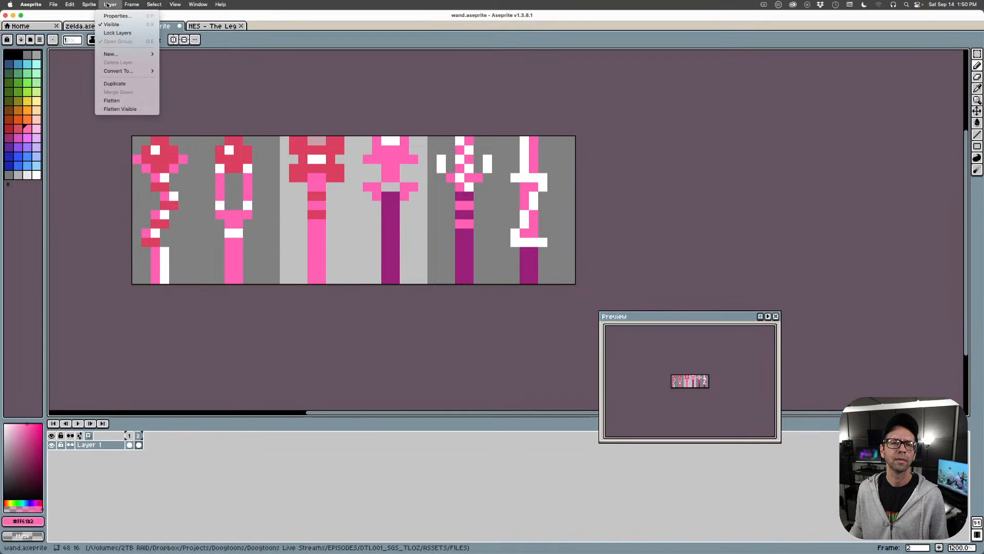
pyautogui.click(98, 58)
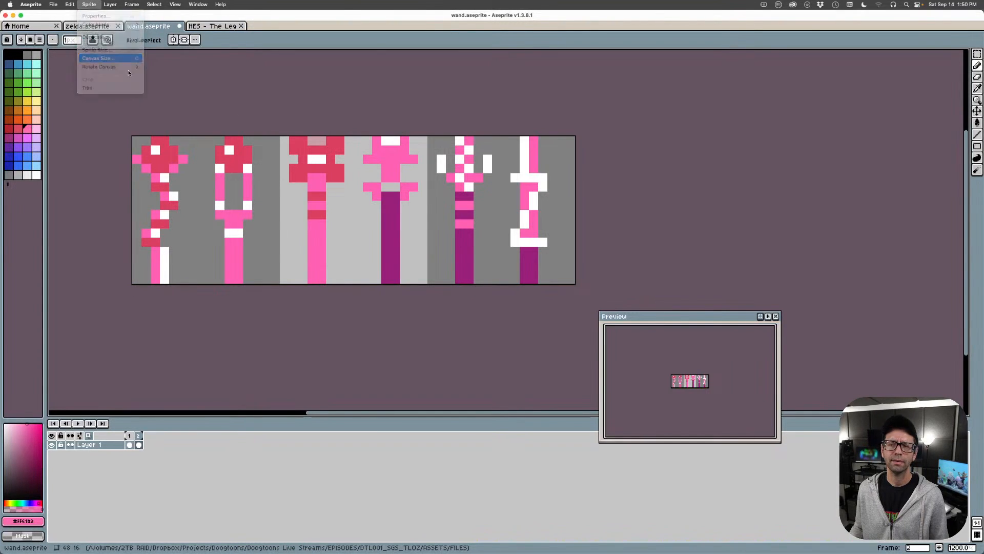
pyautogui.click(654, 93)
pyautogui.moveTo(617, 80); pyautogui.dragTo(593, 80)
pyautogui.write('64')
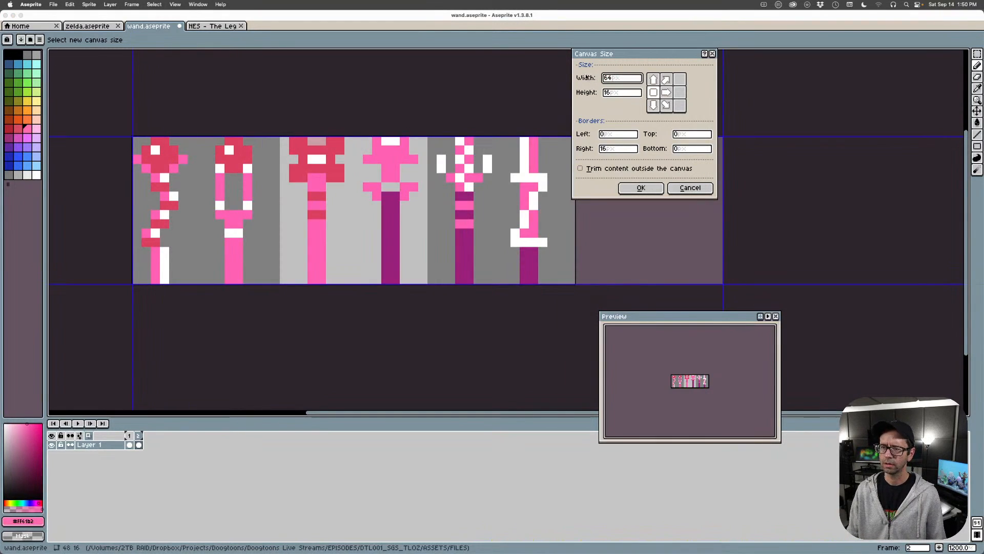
pyautogui.click(641, 188)
# Duplicate the sixth wand into the empty added canvas area beside it as the seventh wand
pyautogui.press('m')
pyautogui.moveTo(553, 135); pyautogui.dragTo(476, 285)
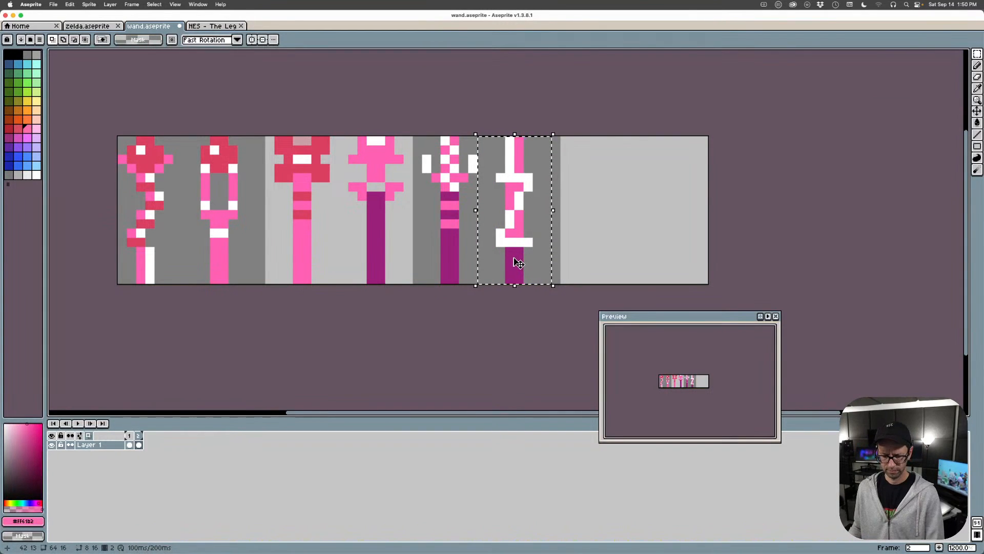
pyautogui.click(519, 262)
pyautogui.moveTo(519, 262); pyautogui.dragTo(605, 253)
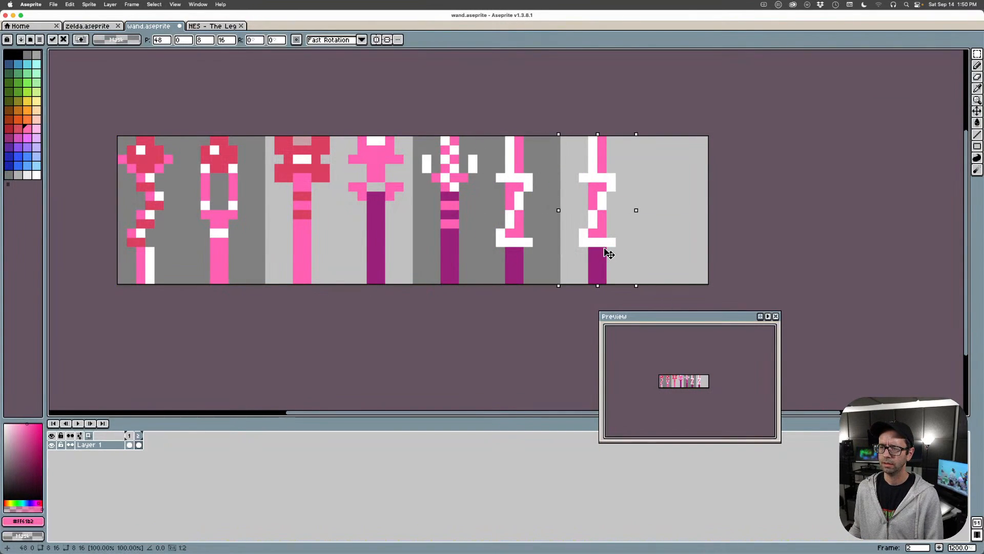
pyautogui.click(629, 150)
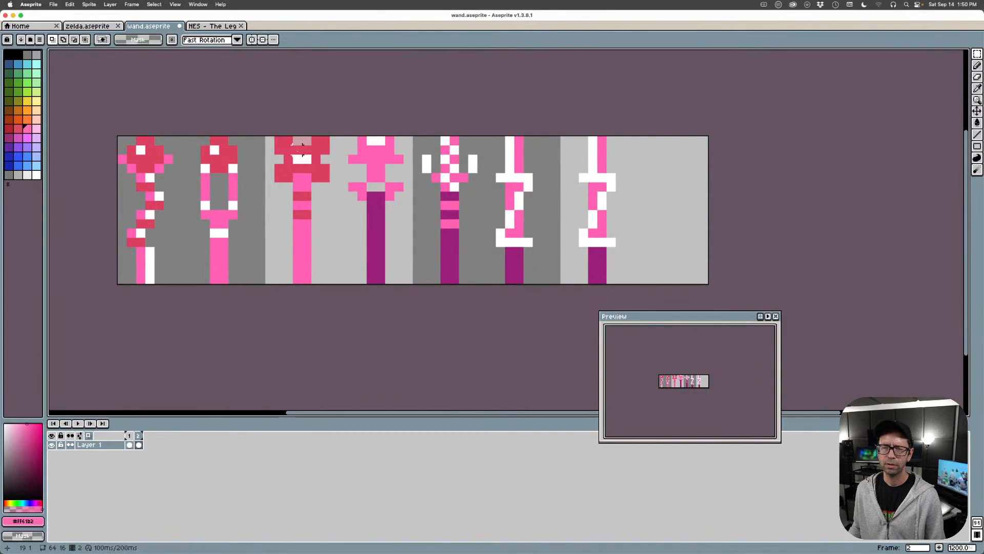
# Repaint the seventh wand's tip as a 4-pixel-wide red orb with one white highlight pixel
pyautogui.click(978, 67)
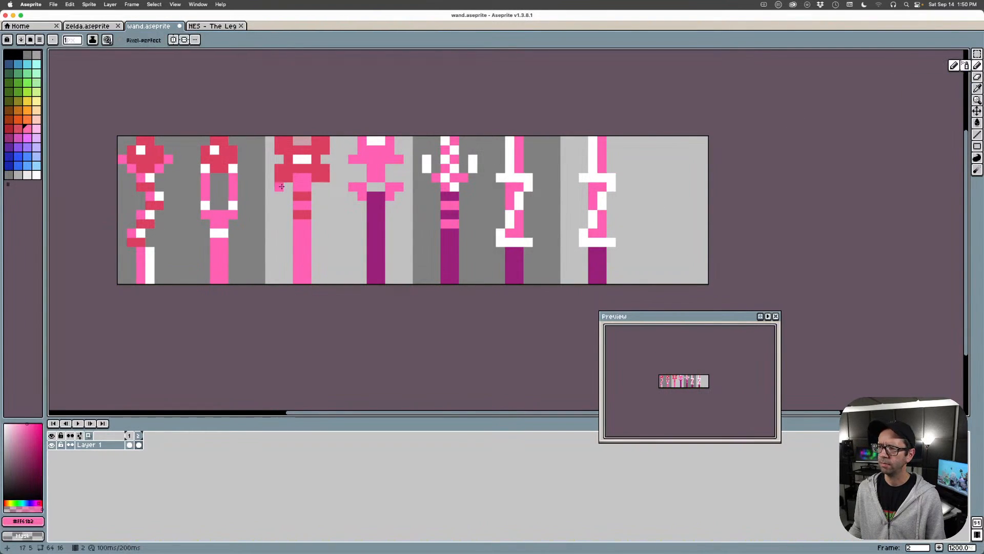
pyautogui.keyDown('alt'); pyautogui.click(157, 152); pyautogui.keyUp('alt')
pyautogui.moveTo(594, 158)
pyautogui.mouseDown()
pyautogui.moveTo(601, 170)
pyautogui.moveTo(584, 157)
pyautogui.moveTo(592, 141)
pyautogui.moveTo(602, 141)
pyautogui.moveTo(594, 151)
pyautogui.moveTo(608, 166)
pyautogui.moveTo(611, 148)
pyautogui.mouseUp()
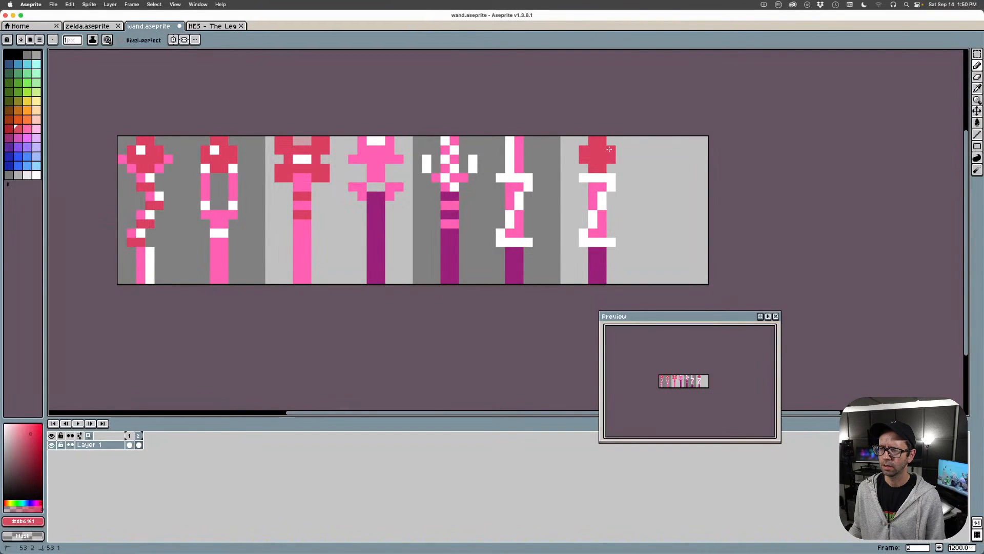
pyautogui.press('alt')
pyautogui.keyDown('alt'); pyautogui.click(142, 149); pyautogui.keyUp('alt')
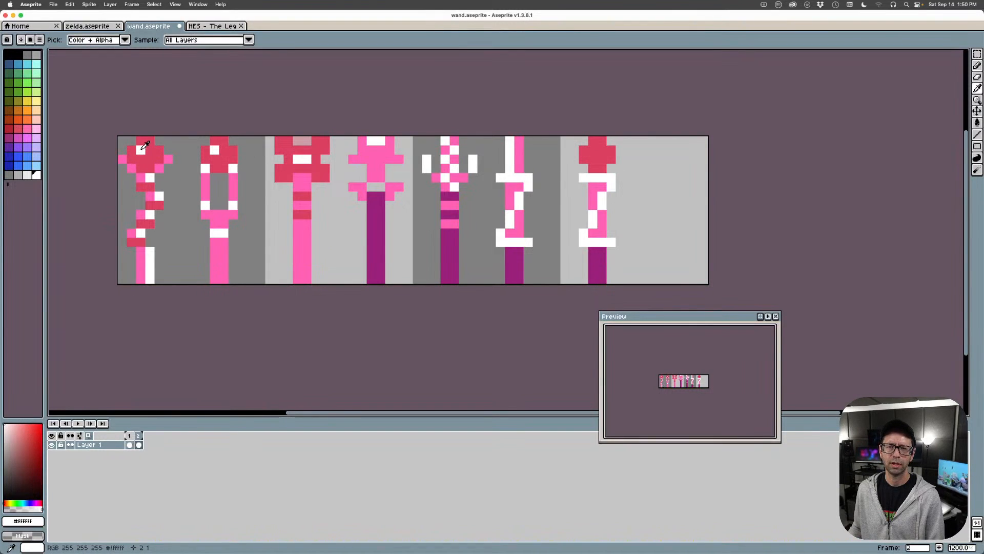
pyautogui.click(593, 150)
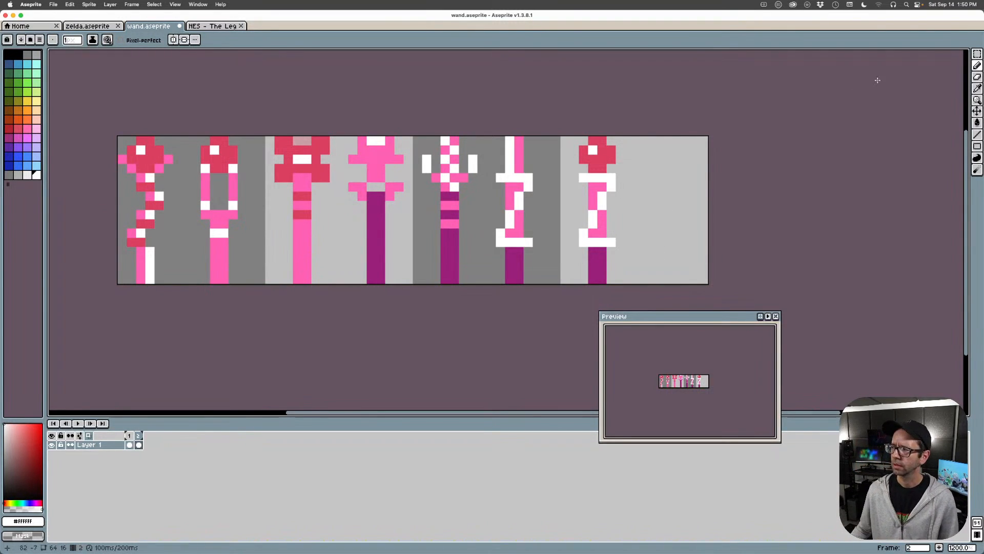
# Move the seventh wand's zigzag shaft section down one pixel and fill the gap below the orb with pink
pyautogui.press('w')
pyautogui.moveTo(621, 175); pyautogui.dragTo(598, 235)
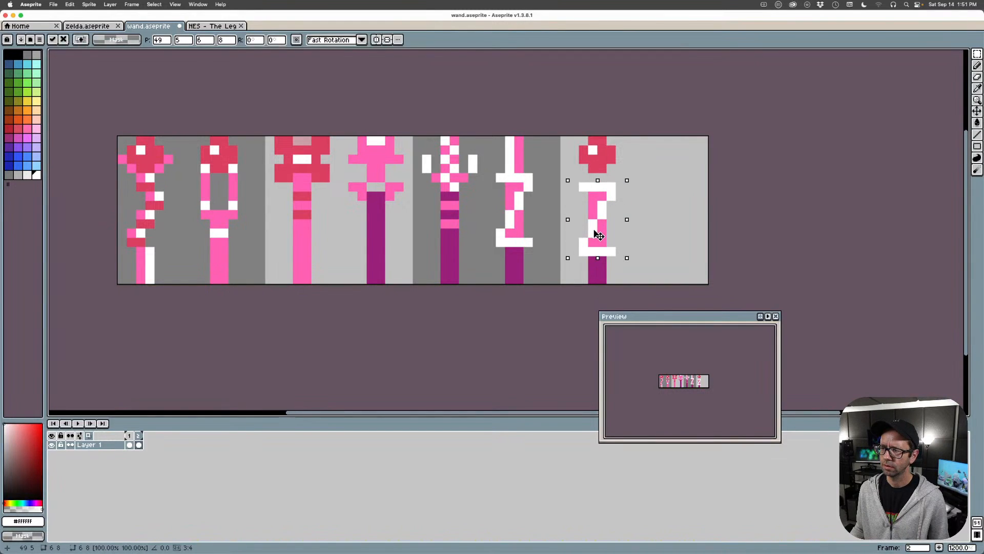
pyautogui.click(666, 222)
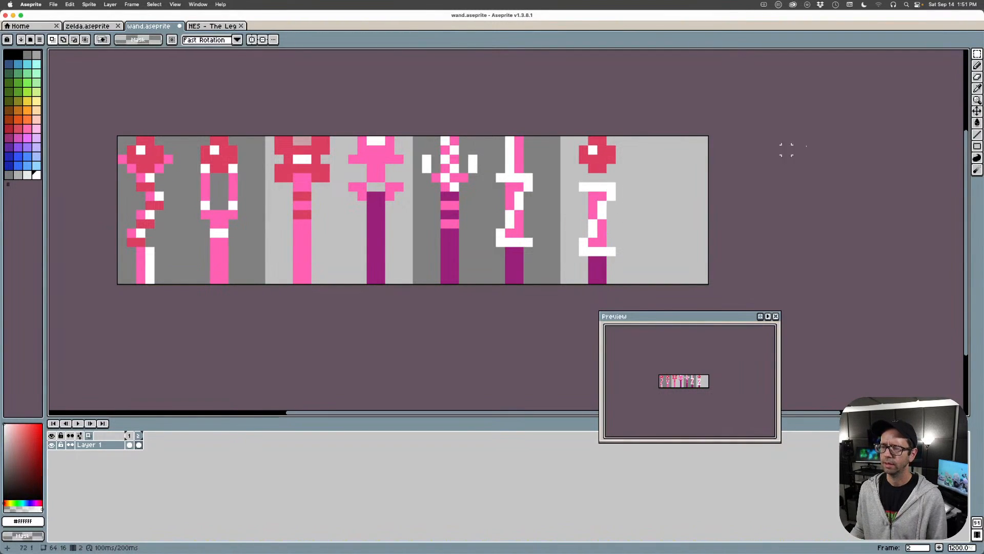
pyautogui.press('b')
pyautogui.keyDown('alt'); pyautogui.click(597, 175); pyautogui.keyUp('alt')
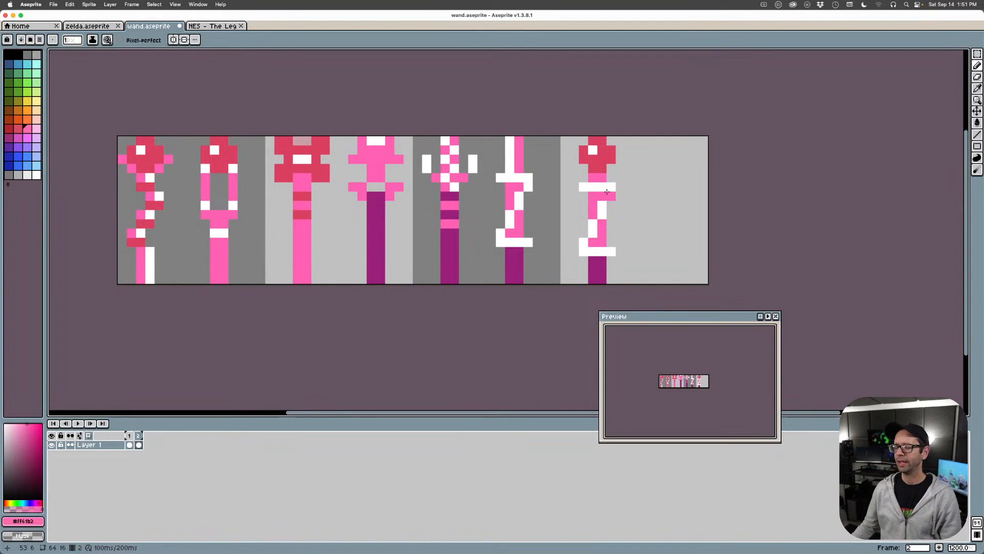
pyautogui.press('m')
pyautogui.moveTo(636, 136); pyautogui.dragTo(559, 285)
pyautogui.click(684, 223)
# Draw a pink handle 2 pixels wide and 7 pixels tall at the base of the eighth wand's space
pyautogui.press('b')
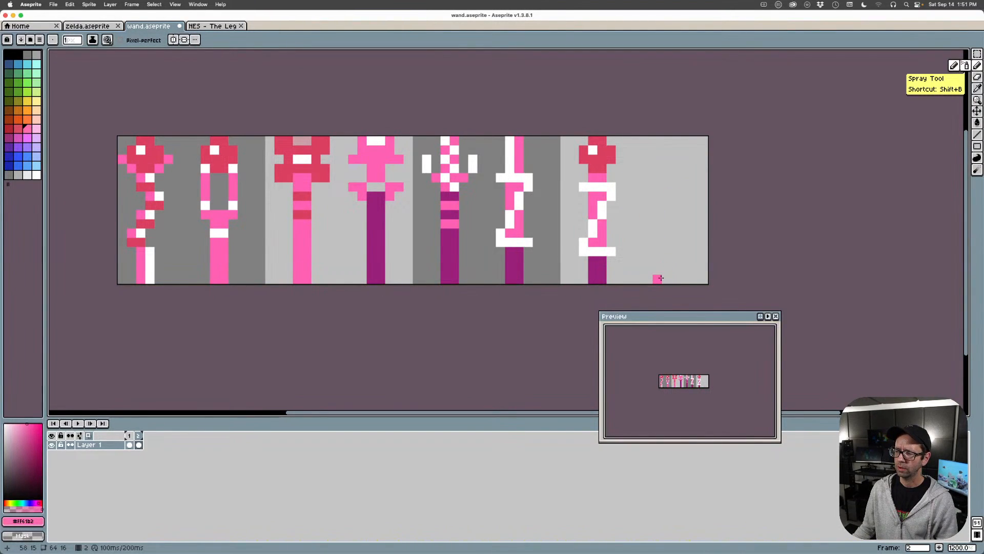
pyautogui.moveTo(666, 279); pyautogui.dragTo(667, 232)
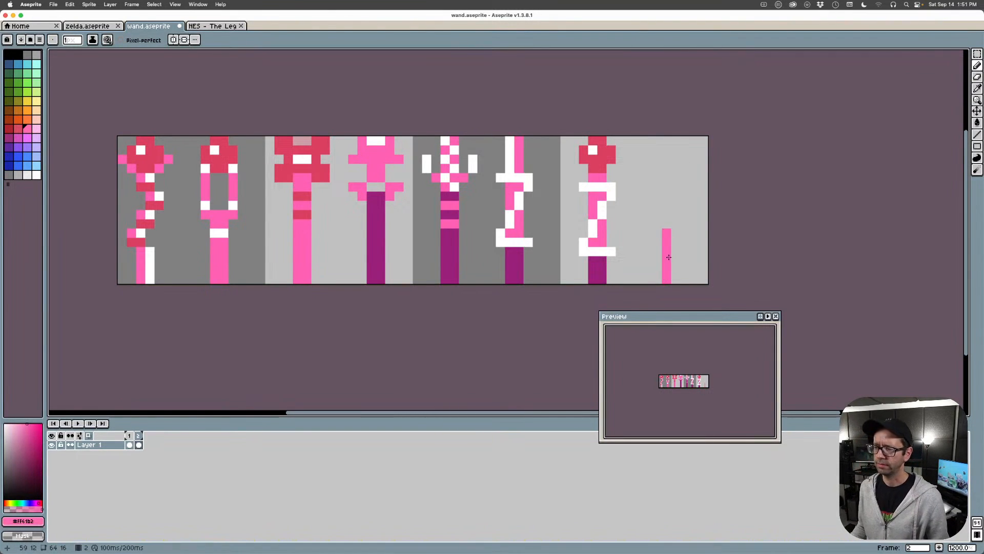
pyautogui.moveTo(675, 278); pyautogui.dragTo(669, 221)
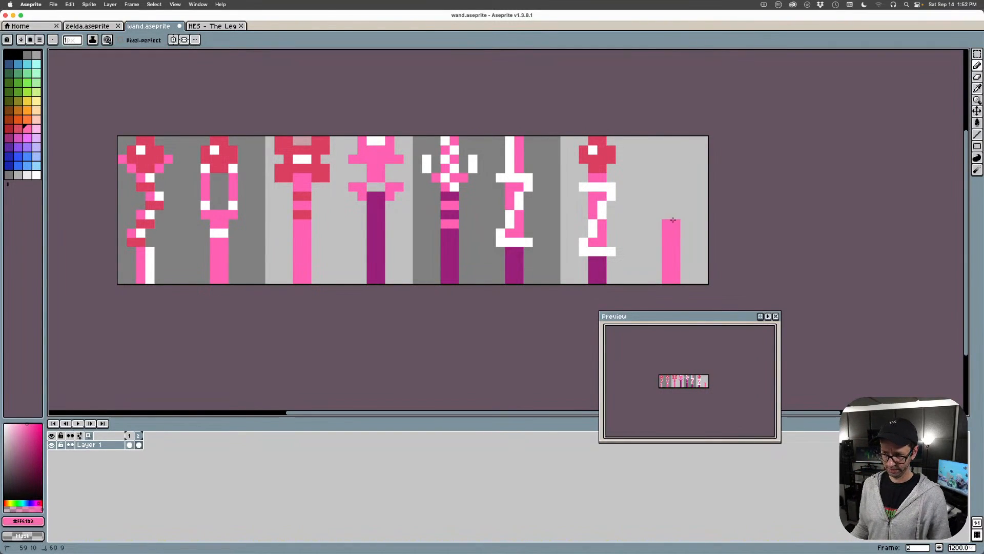
# Draw two 6-pixel orange bars above the eighth wand's handle, with a dark brown bar directly beneath the upper one
pyautogui.click(9, 109)
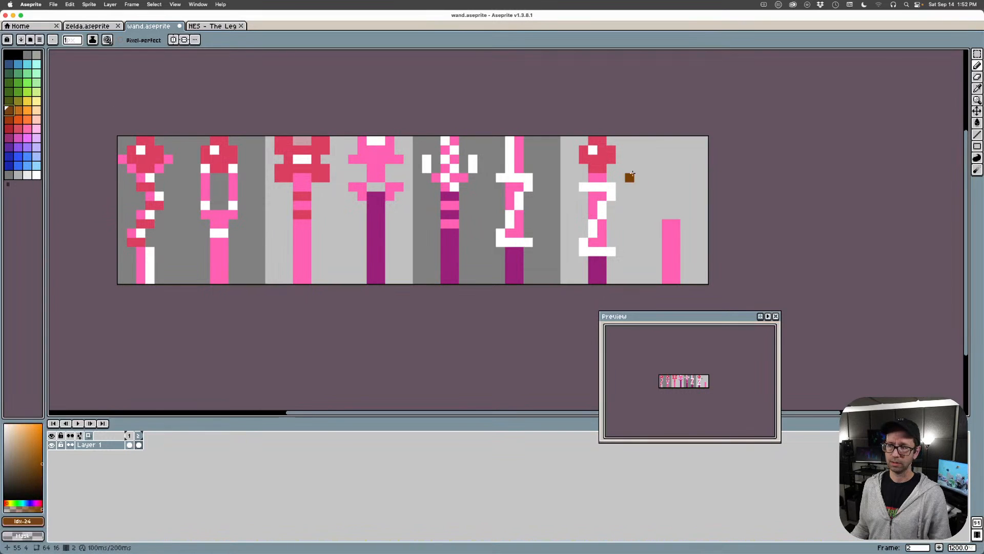
pyautogui.click(18, 110)
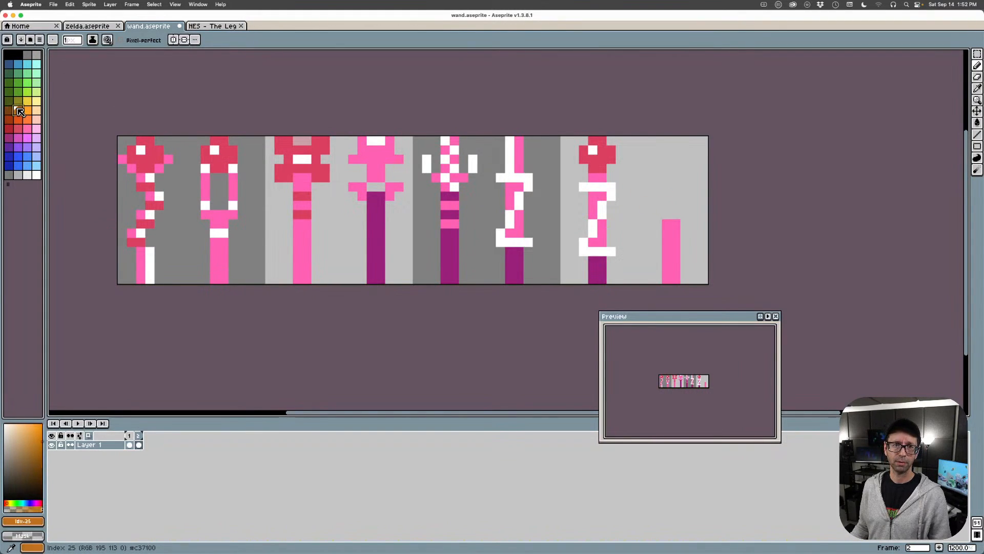
pyautogui.moveTo(648, 196)
pyautogui.mouseDown()
pyautogui.moveTo(691, 193)
pyautogui.moveTo(647, 177)
pyautogui.moveTo(692, 175)
pyautogui.moveTo(649, 167)
pyautogui.moveTo(698, 168)
pyautogui.mouseUp()
pyautogui.press('super+z')
pyautogui.click(9, 109)
pyautogui.moveTo(649, 183); pyautogui.dragTo(698, 177)
pyautogui.press('super+z')
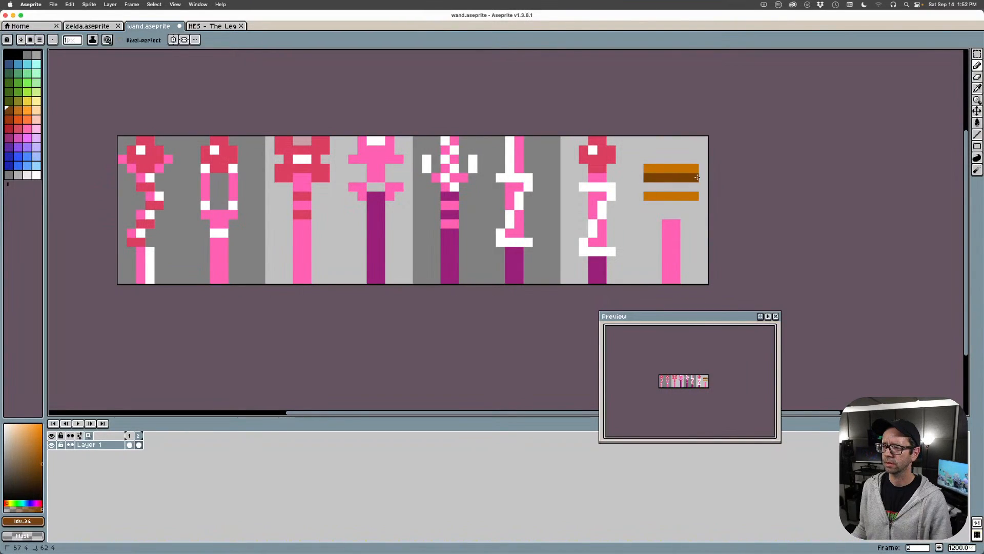
# Add a 6-pixel lime green bar beneath the brown one and trim one pixel from each end of the brown bar
pyautogui.click(27, 91)
pyautogui.click(648, 194)
pyautogui.press('super+z')
pyautogui.moveTo(647, 186); pyautogui.dragTo(696, 186)
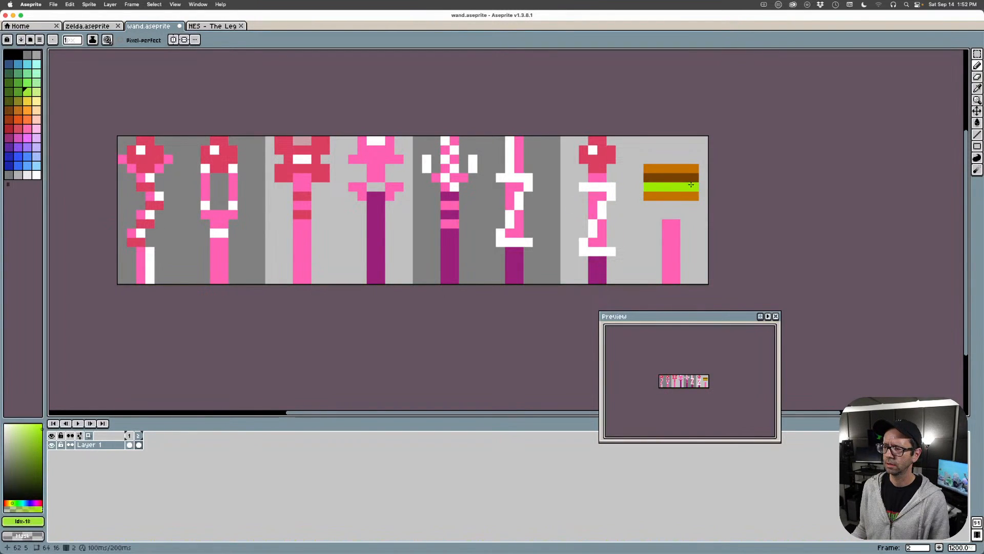
pyautogui.keyDown('alt'); pyautogui.click(707, 165); pyautogui.keyUp('alt')
pyautogui.click(694, 178)
pyautogui.click(648, 178)
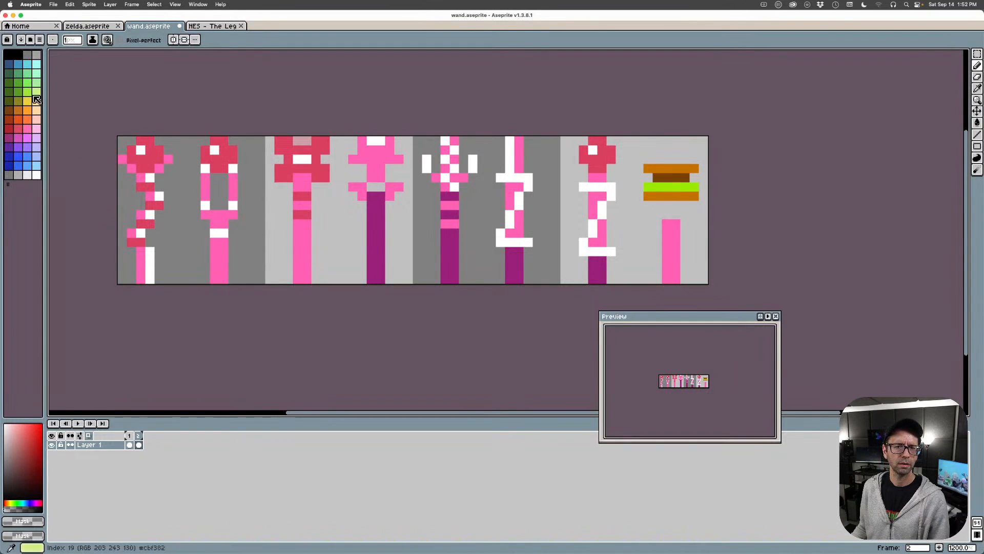
# Round the burger's buns with a 4-pixel orange row above the upper bar and another below the lower bar
pyautogui.press('alt')
pyautogui.keyDown('alt'); pyautogui.click(673, 168); pyautogui.keyUp('alt')
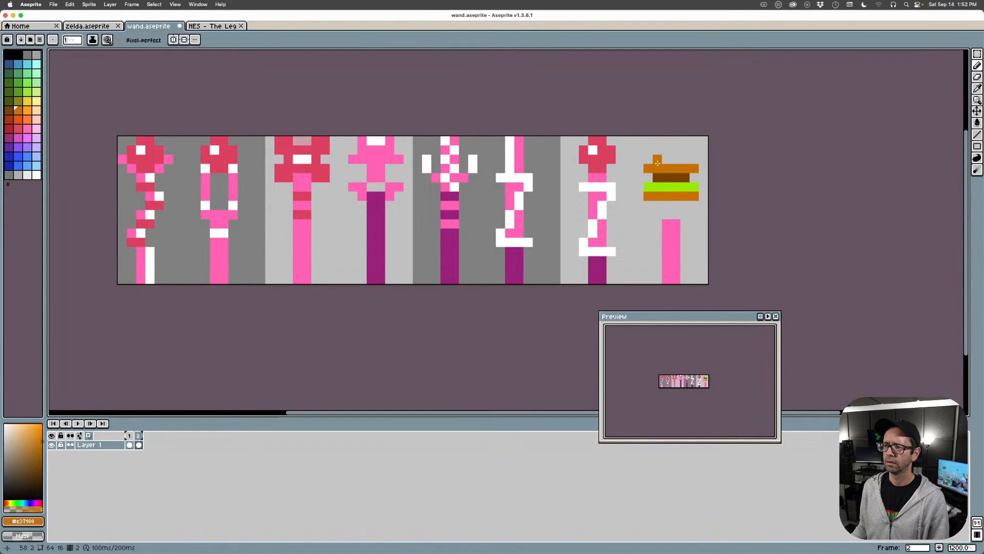
pyautogui.moveTo(658, 160); pyautogui.dragTo(684, 161)
pyautogui.moveTo(658, 204)
pyautogui.mouseDown()
pyautogui.moveTo(696, 204)
pyautogui.moveTo(654, 201)
pyautogui.mouseUp()
pyautogui.press('super+z')
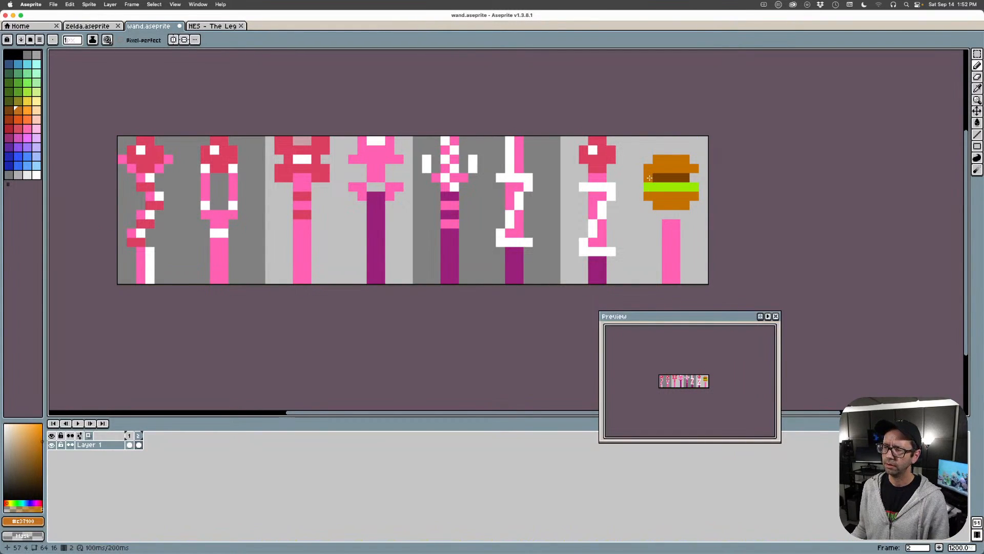
# Move the burger's top bun up one pixel and fill the gap beneath it with a 4-pixel white row
pyautogui.click(979, 55)
pyautogui.moveTo(705, 146)
pyautogui.mouseDown()
pyautogui.moveTo(632, 175)
pyautogui.moveTo(673, 158)
pyautogui.mouseUp()
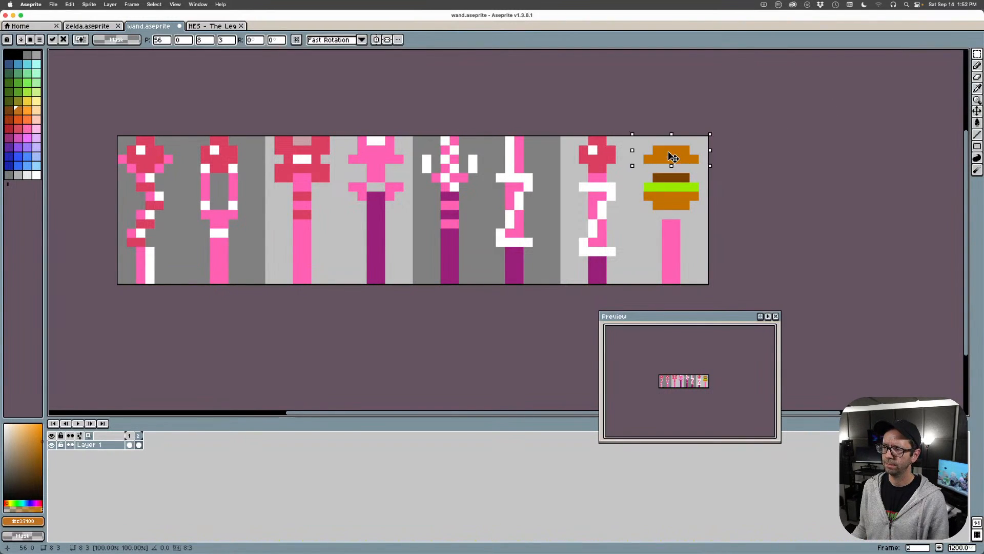
pyautogui.click(732, 159)
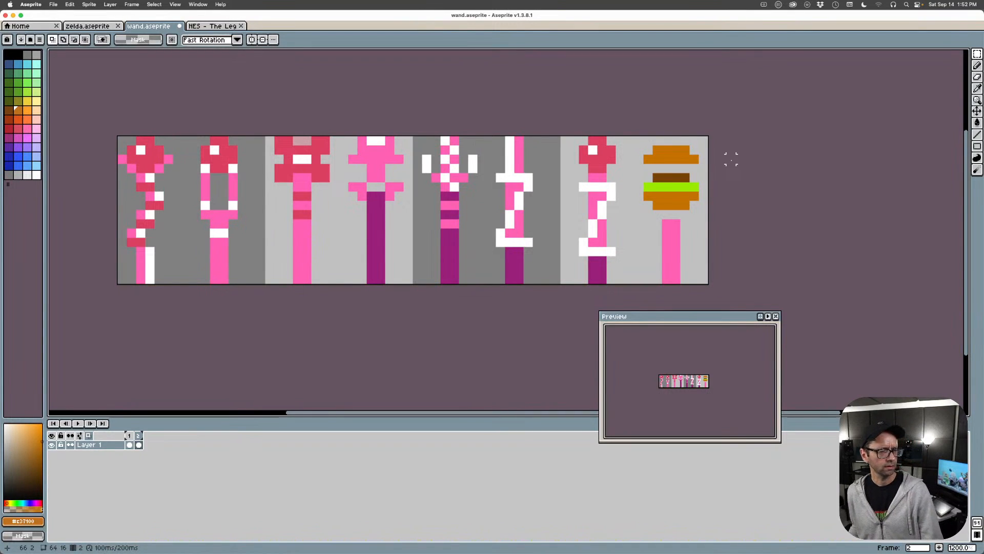
pyautogui.keyDown('alt'); pyautogui.click(610, 185); pyautogui.keyUp('alt')
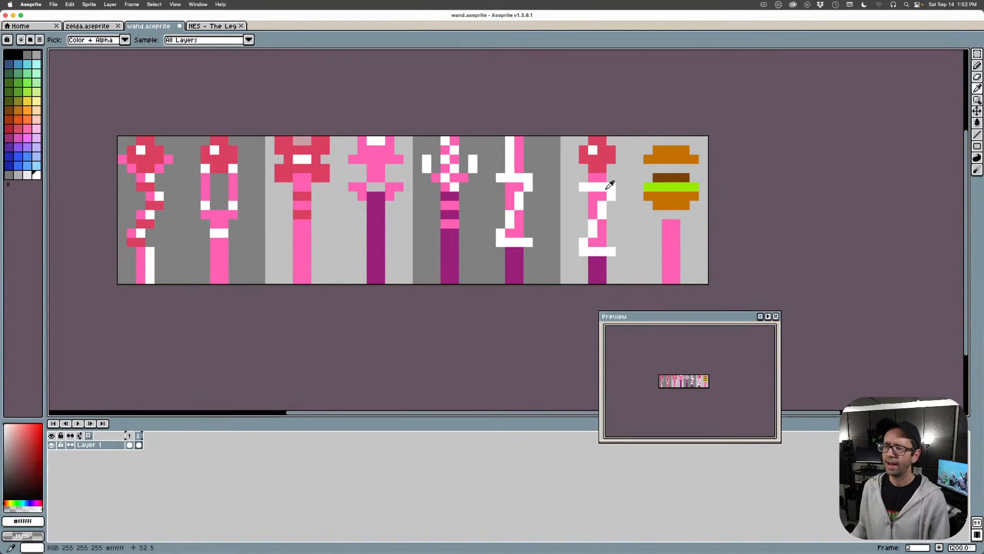
pyautogui.press('b')
pyautogui.moveTo(658, 168); pyautogui.dragTo(686, 168)
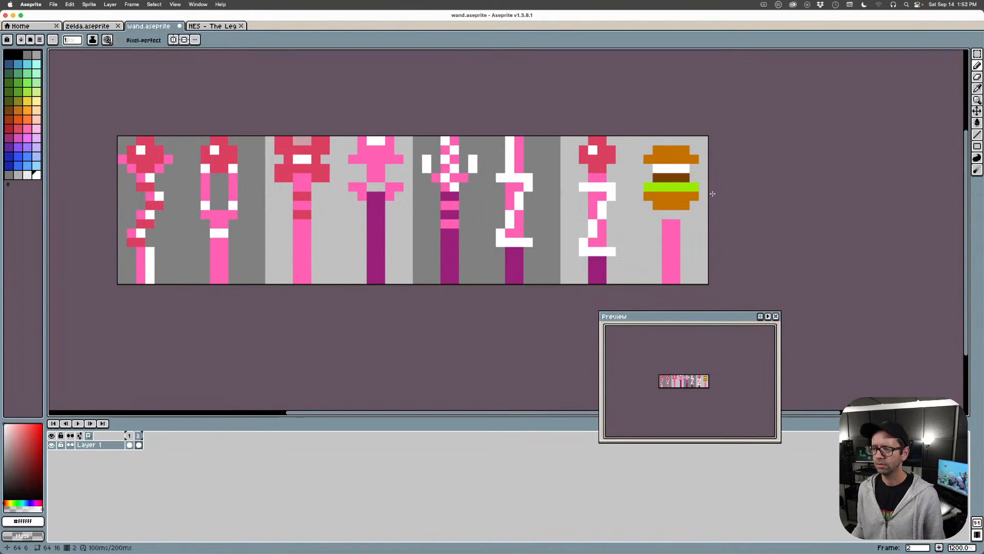
# Move the burger's green bar and bottom bun down one pixel
pyautogui.press('m')
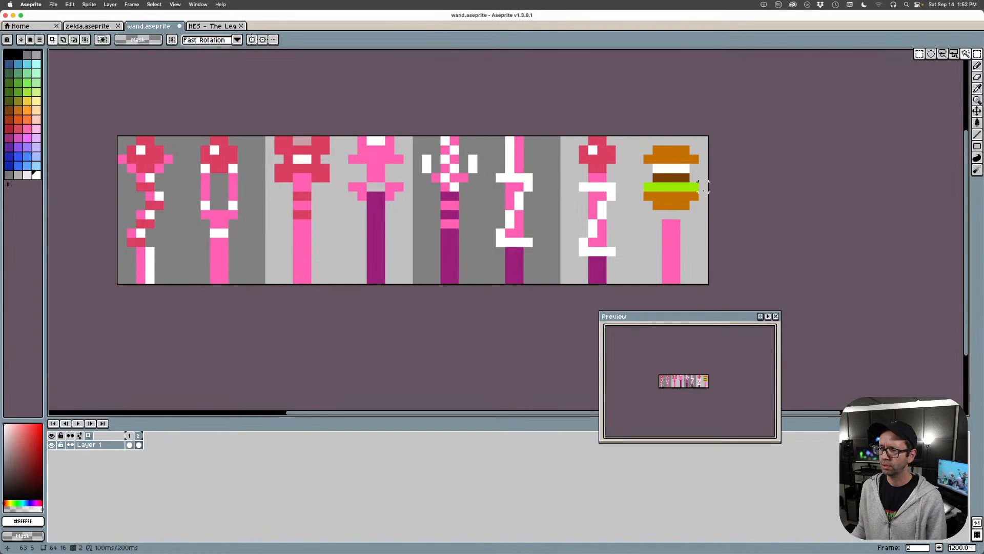
pyautogui.moveTo(707, 181)
pyautogui.mouseDown()
pyautogui.moveTo(624, 212)
pyautogui.moveTo(679, 210)
pyautogui.mouseUp()
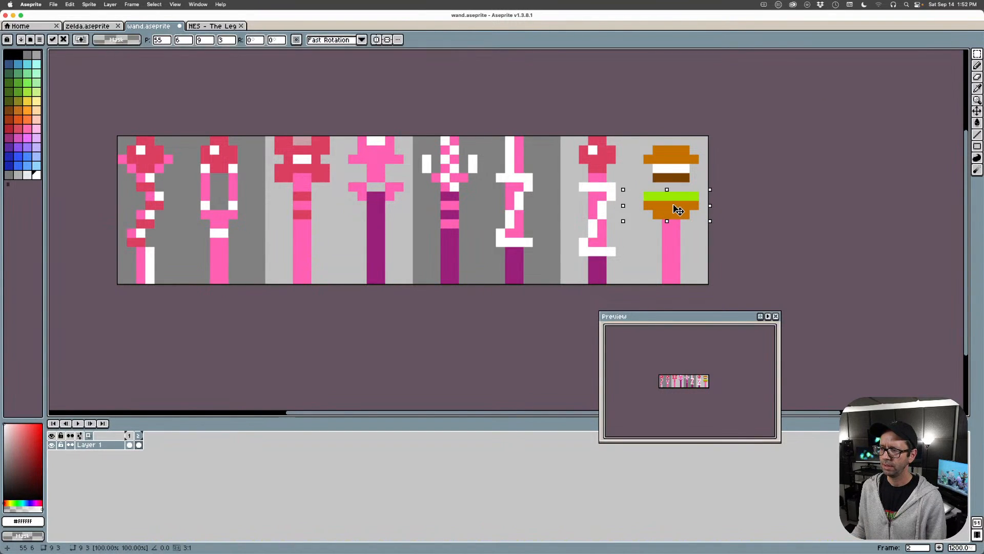
pyautogui.click(749, 186)
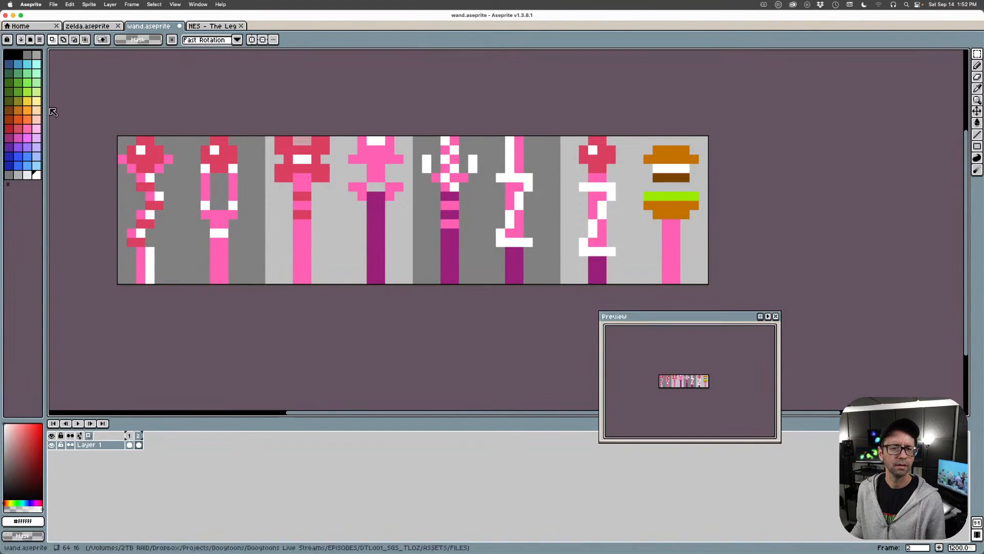
# Fill the gap above the green bar with a 4-pixel yellow row and add a 2-pixel pink tip above the top bun
pyautogui.click(27, 100)
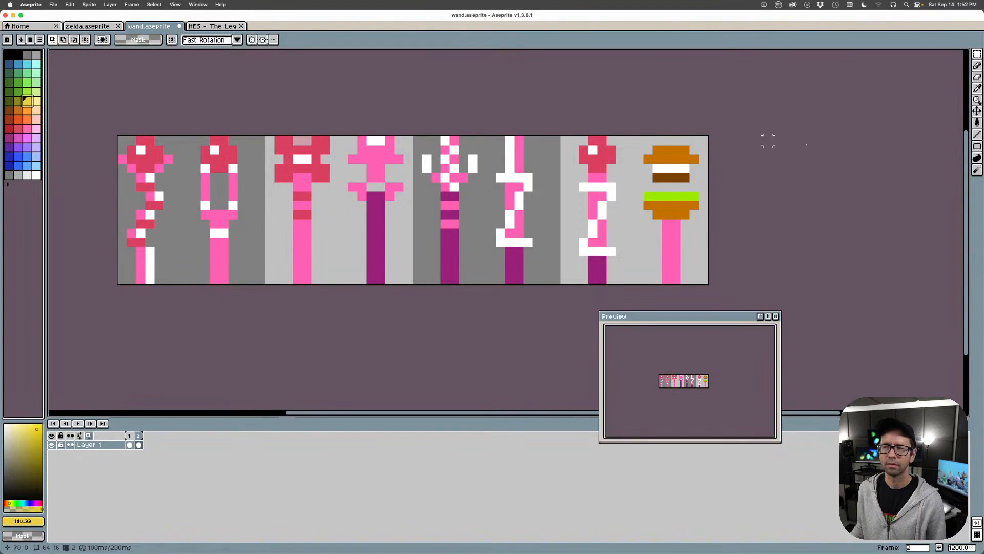
pyautogui.press('b')
pyautogui.moveTo(656, 187); pyautogui.dragTo(681, 187)
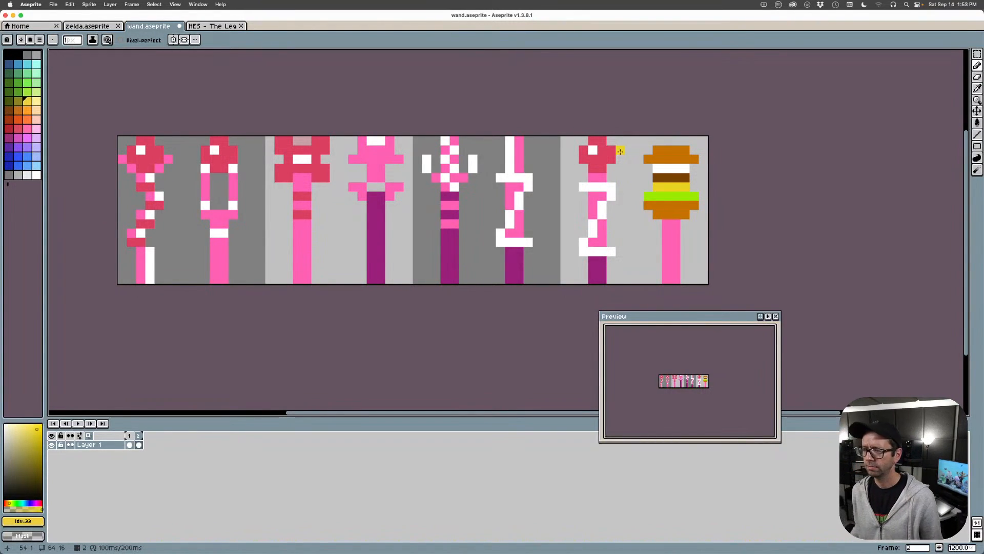
pyautogui.keyDown('alt'); pyautogui.click(674, 238); pyautogui.keyUp('alt')
pyautogui.moveTo(664, 141); pyautogui.dragTo(678, 139)
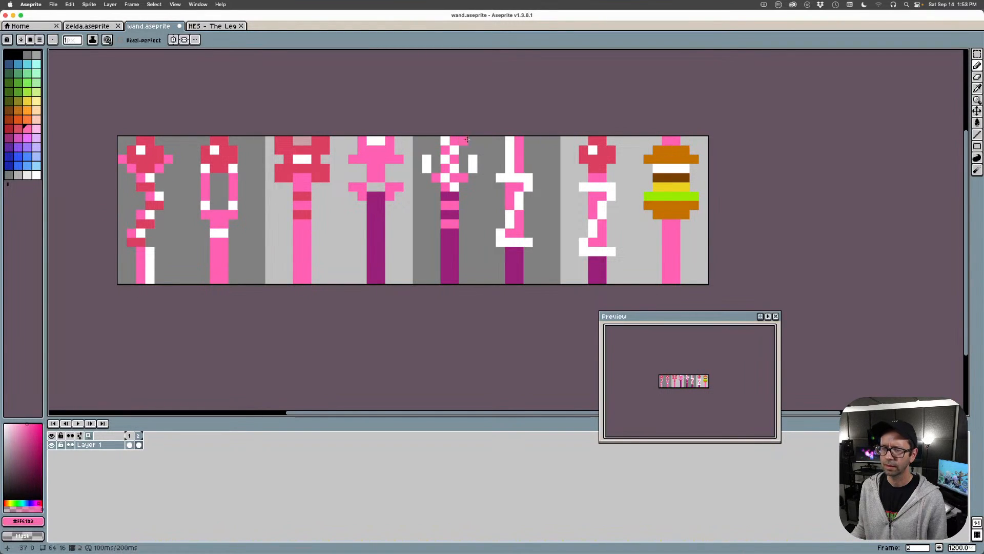
# Try yellow accent pixels on the burger's top and bottom buns, and undo them
pyautogui.click(29, 107)
pyautogui.click(666, 150)
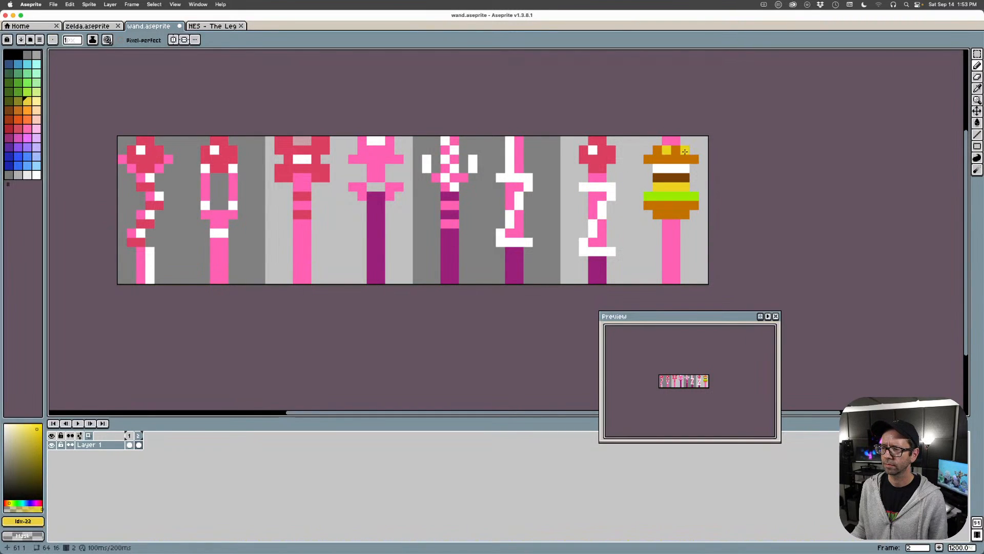
pyautogui.click(666, 214)
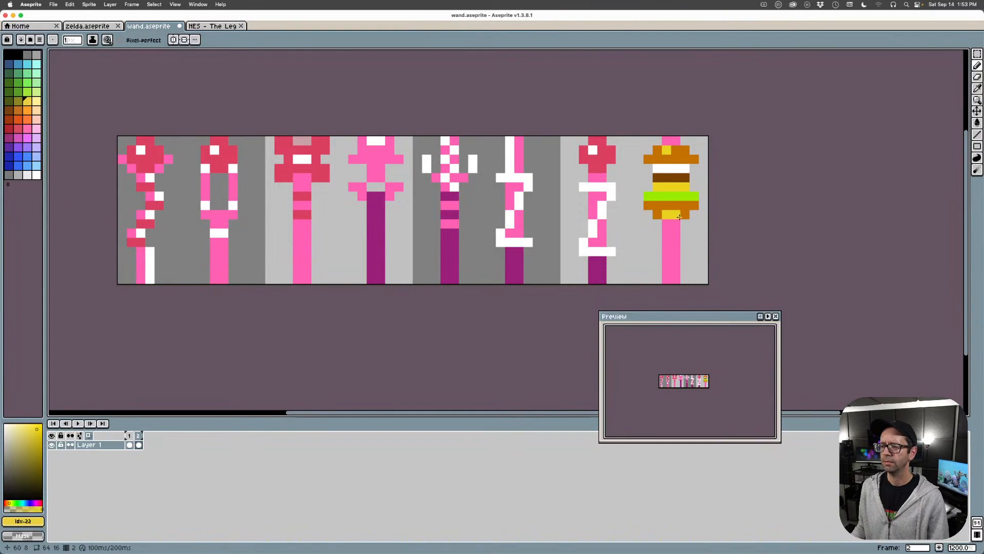
pyautogui.press('super+z')
pyautogui.press('super+z')
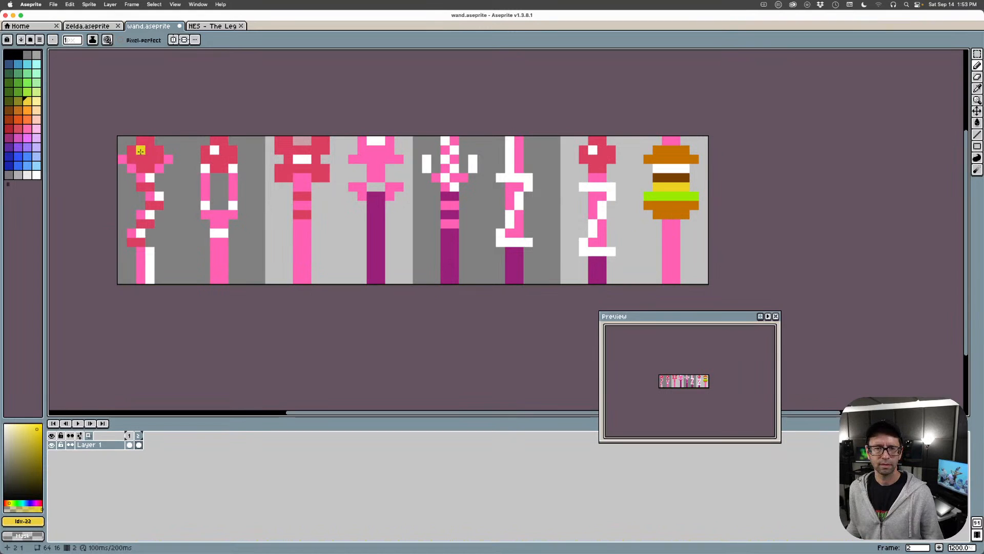
# Draw two separate pale yellow pixels left of the burger wand's handle, erasing the stray ones with the background grey
pyautogui.click(36, 100)
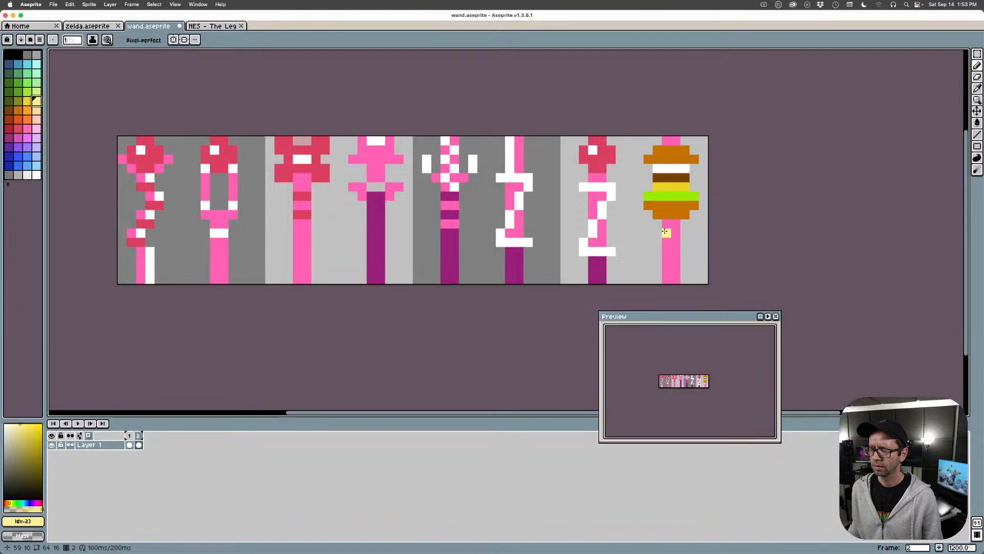
pyautogui.moveTo(648, 261); pyautogui.dragTo(645, 278)
pyautogui.click(635, 263)
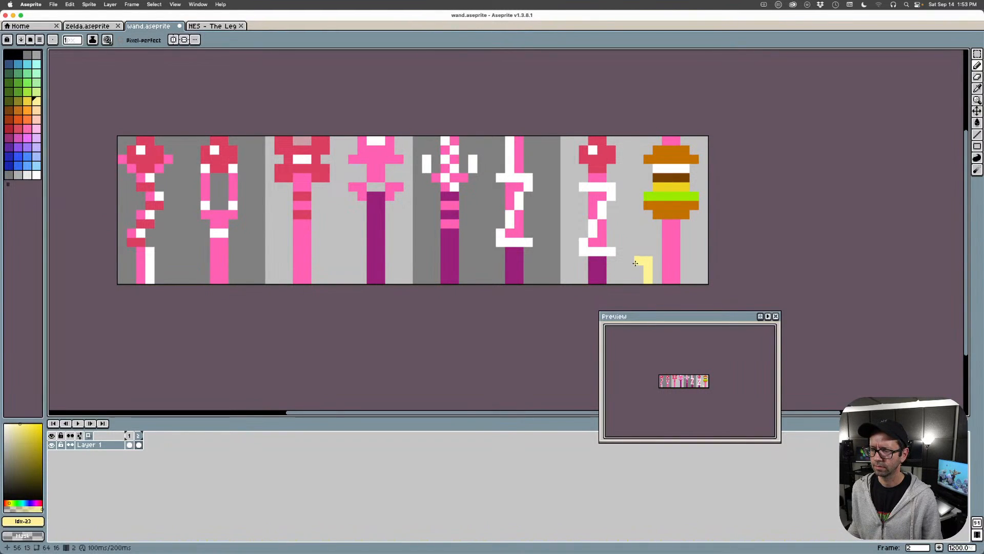
pyautogui.click(628, 261)
pyautogui.keyDown('alt'); pyautogui.click(639, 251); pyautogui.keyUp('alt')
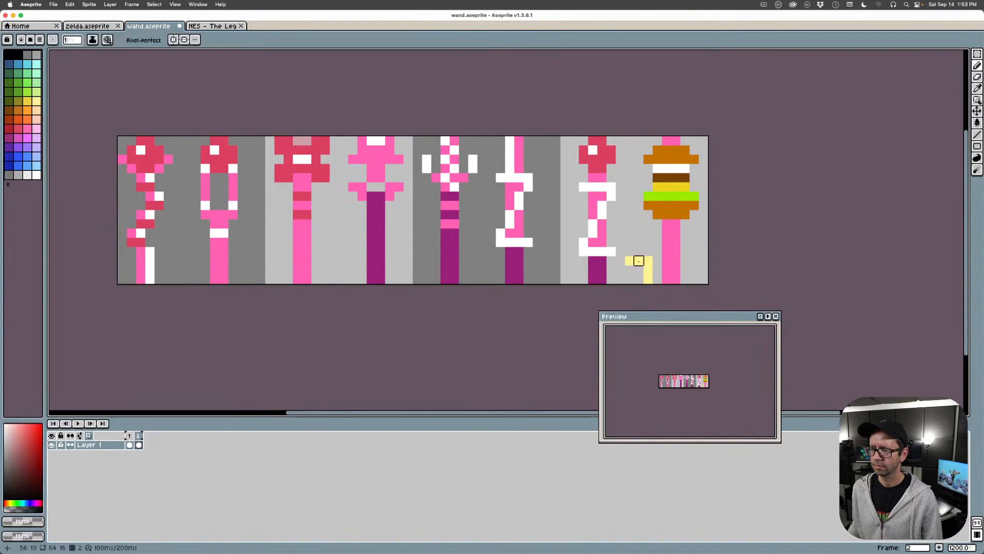
pyautogui.keyDown('alt'); pyautogui.click(648, 270); pyautogui.keyUp('alt')
pyautogui.click(656, 261)
pyautogui.keyDown('alt'); pyautogui.click(655, 272); pyautogui.keyUp('alt')
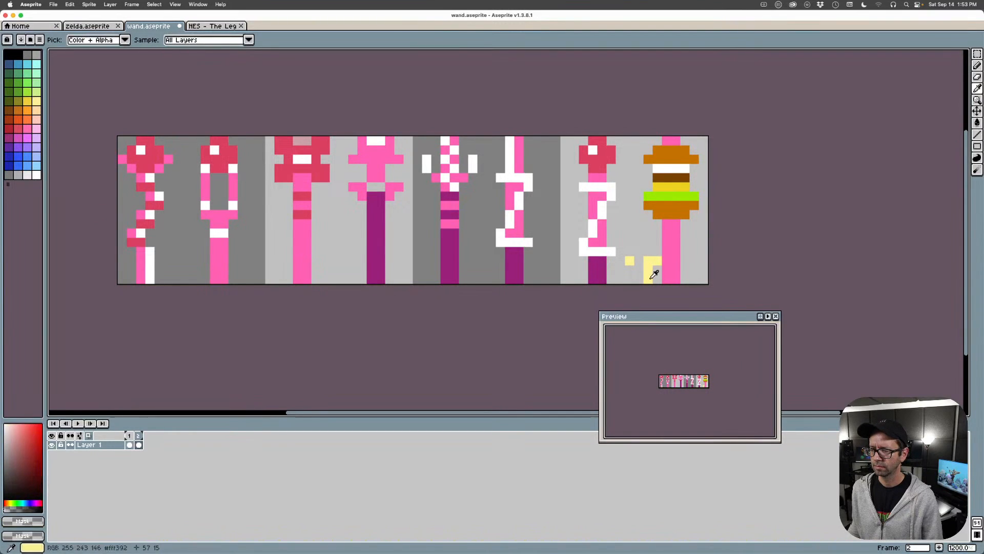
pyautogui.click(657, 261)
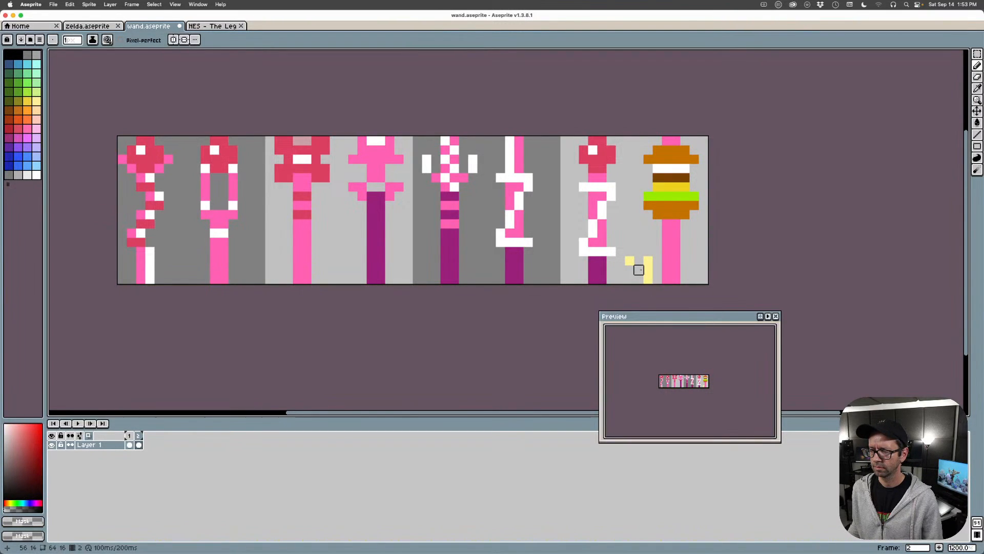
pyautogui.moveTo(648, 279); pyautogui.dragTo(648, 269)
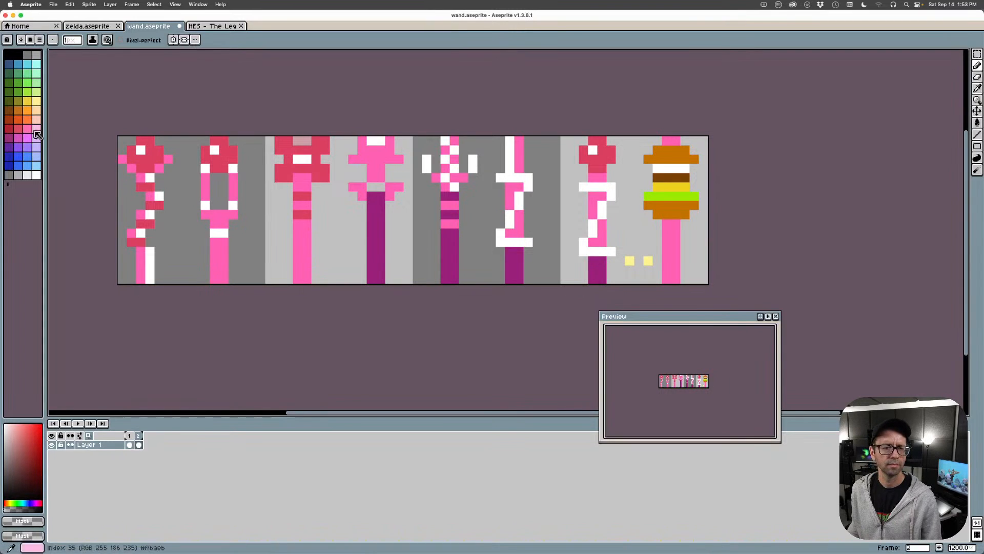
# Draw a 3-by-3-pixel orange box left of the burger wand's handle, with two separate yellow pixels on top as fries
pyautogui.click(17, 119)
pyautogui.moveTo(626, 271)
pyautogui.mouseDown()
pyautogui.moveTo(641, 264)
pyautogui.moveTo(647, 271)
pyautogui.moveTo(630, 260)
pyautogui.moveTo(632, 280)
pyautogui.moveTo(647, 279)
pyautogui.mouseUp()
pyautogui.press('super+z')
pyautogui.press('super+z')
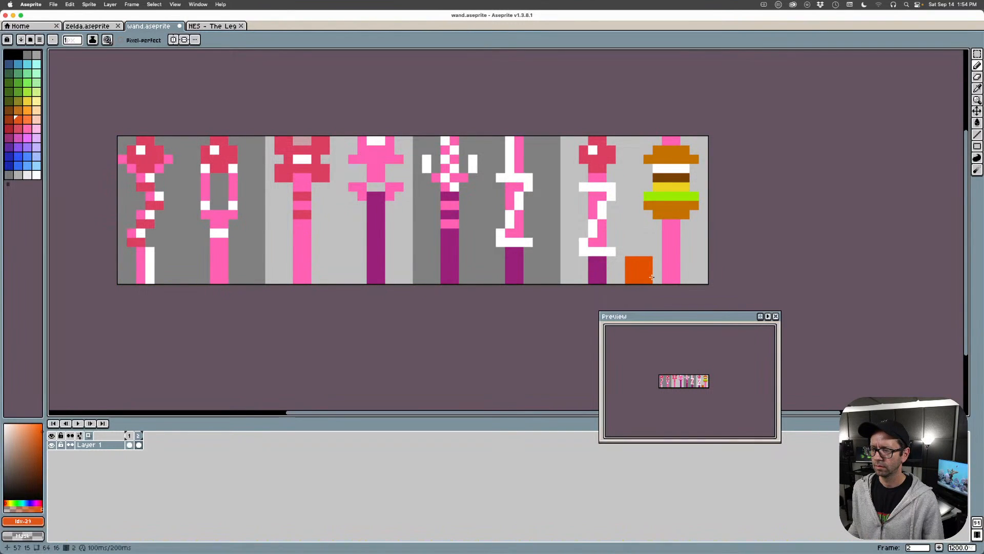
pyautogui.click(26, 101)
pyautogui.click(630, 252)
pyautogui.click(646, 252)
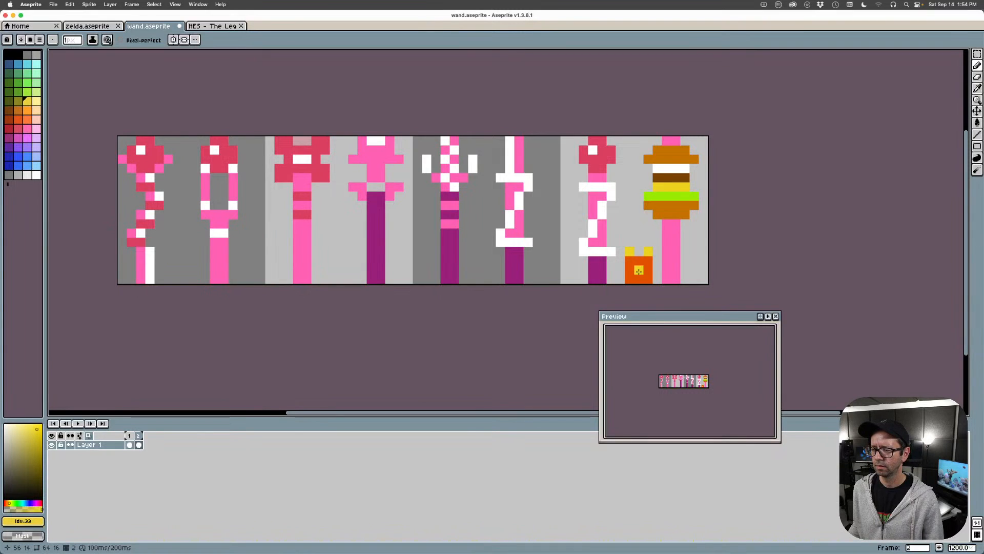
# Draw an orange cup 2 pixels wide and 4 pixels tall right of the burger wand's handle, with one white pixel on top
pyautogui.scroll(-2, 383, 218)
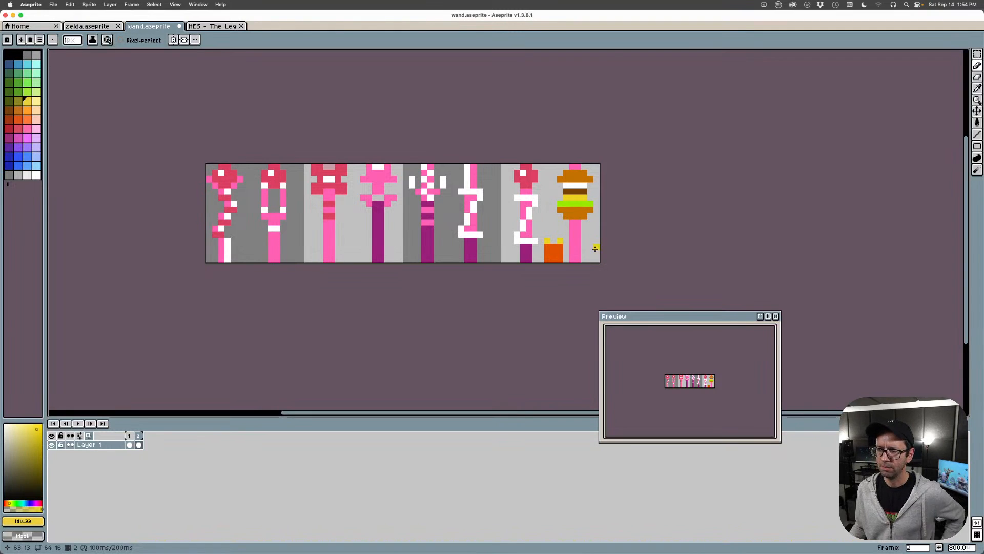
pyautogui.scroll(3, 595, 248)
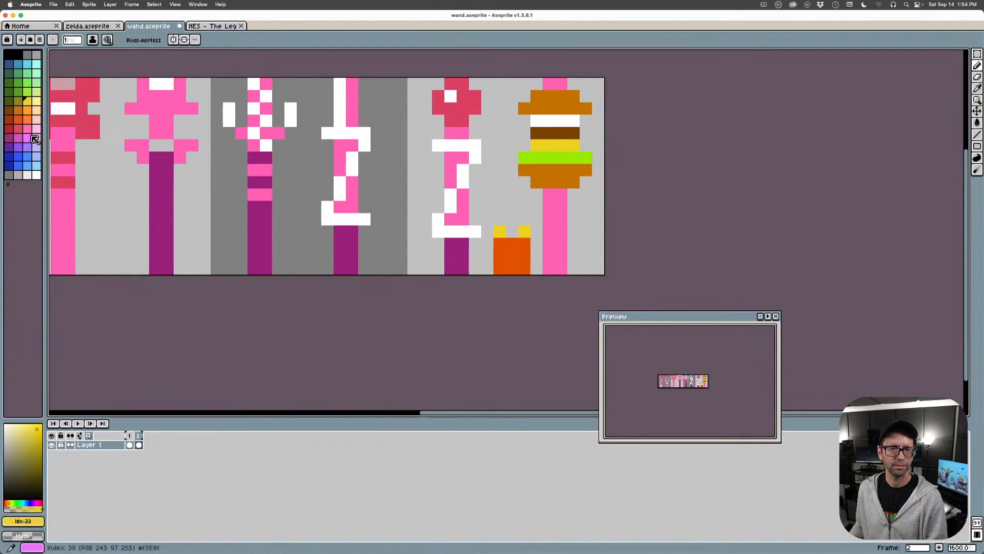
pyautogui.keyDown('alt'); pyautogui.click(526, 252); pyautogui.keyUp('alt')
pyautogui.moveTo(599, 269)
pyautogui.mouseDown()
pyautogui.moveTo(598, 244)
pyautogui.moveTo(583, 244)
pyautogui.moveTo(584, 269)
pyautogui.mouseUp()
pyautogui.moveTo(586, 232); pyautogui.dragTo(598, 231)
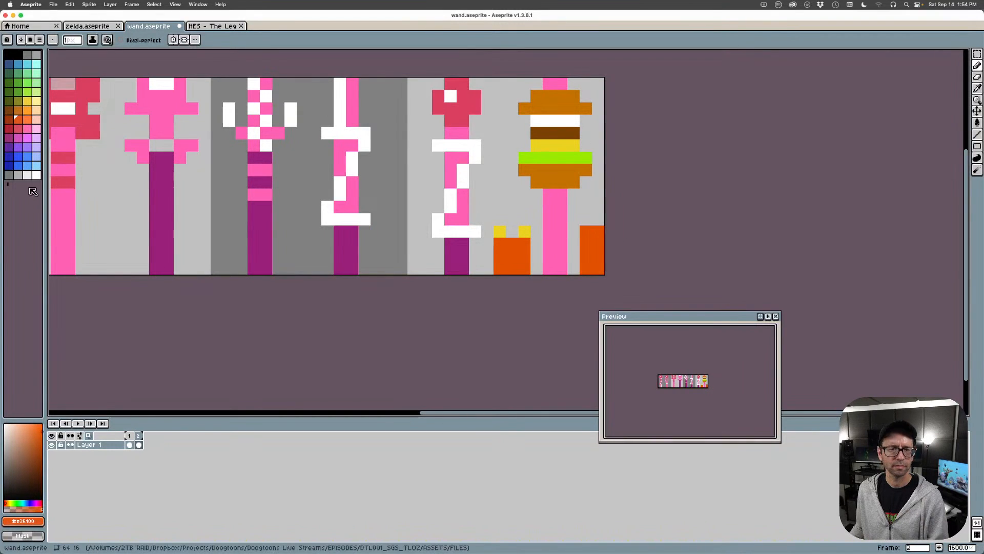
pyautogui.click(36, 175)
pyautogui.click(586, 220)
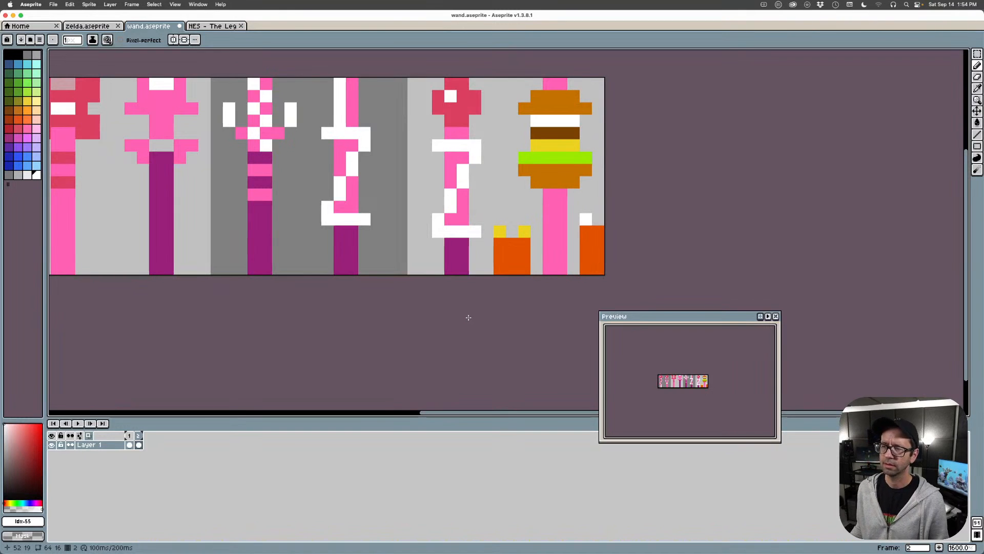
pyautogui.click(561, 220)
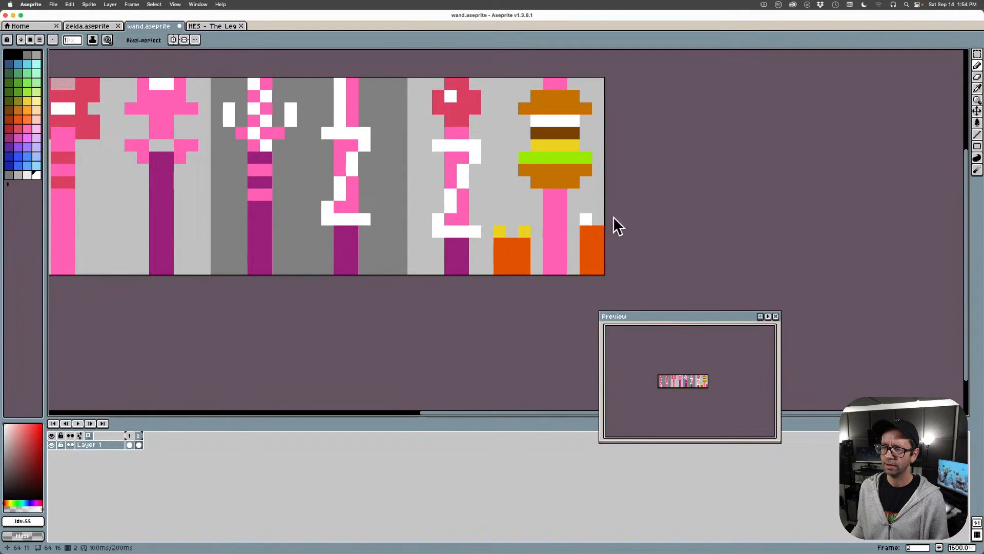
# Move the last red-orb wand two pixels left, and the burger wand with its fries and cup one pixel left
pyautogui.press('m')
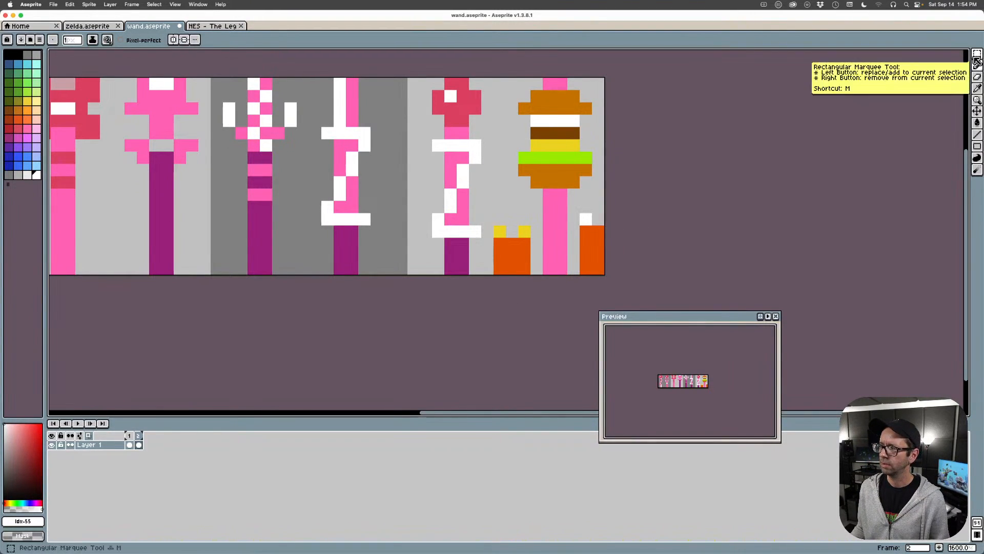
pyautogui.moveTo(419, 76); pyautogui.dragTo(483, 277)
pyautogui.moveTo(464, 234); pyautogui.dragTo(442, 233)
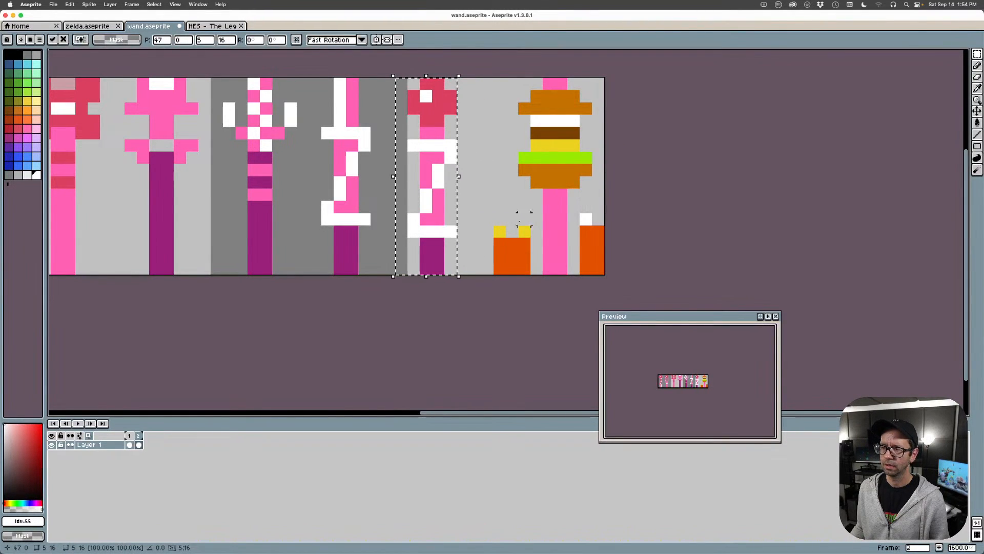
pyautogui.click(517, 219)
pyautogui.moveTo(487, 85); pyautogui.dragTo(576, 253)
pyautogui.click(647, 219)
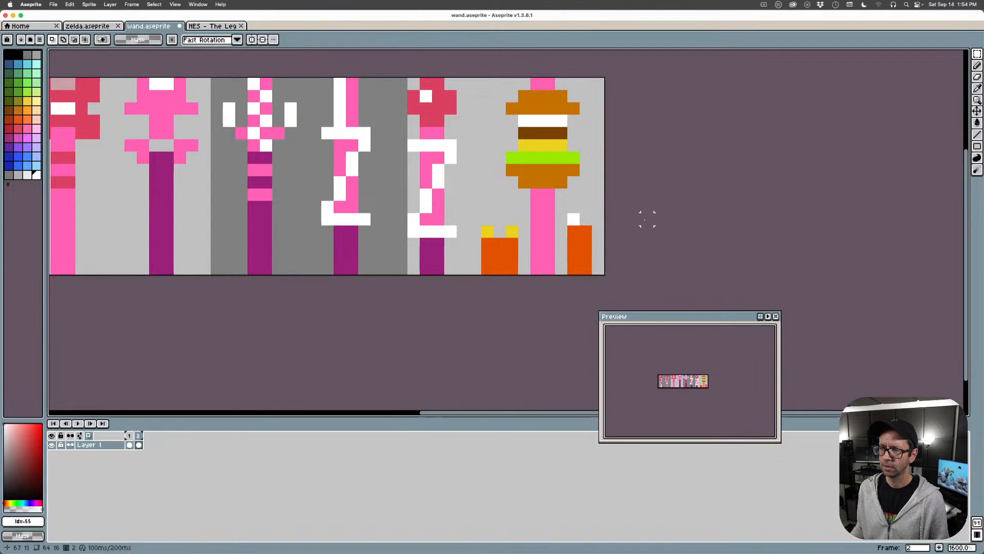
# Widen the orange cup beside the burger wand to three pixels and save the file
pyautogui.click(977, 65)
pyautogui.click(574, 243)
pyautogui.keyDown('alt'); pyautogui.click(583, 237); pyautogui.keyUp('alt')
pyautogui.moveTo(598, 230); pyautogui.dragTo(598, 268)
pyautogui.press('super+s')
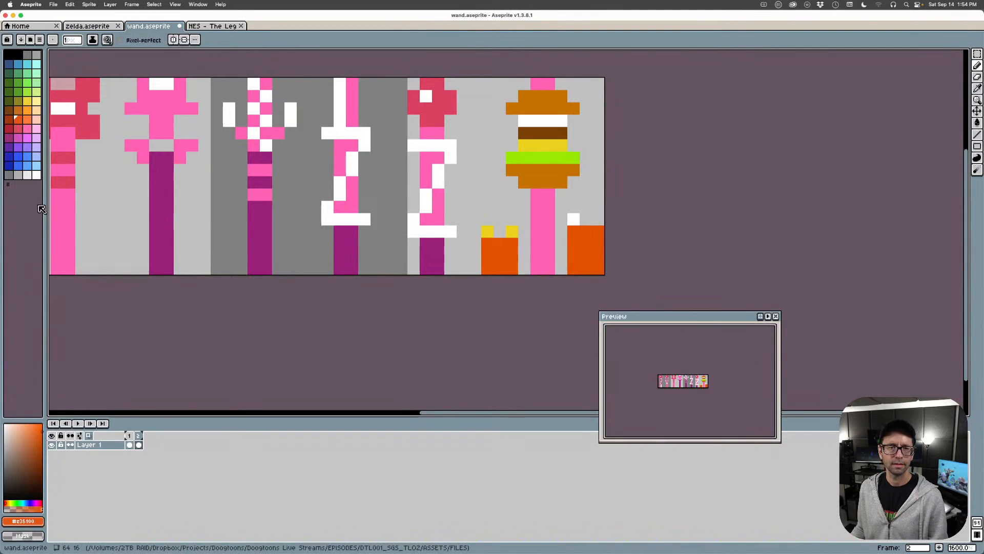
# Choose light blue from the palette as the drawing colour
pyautogui.scroll(-3, 500, 157)
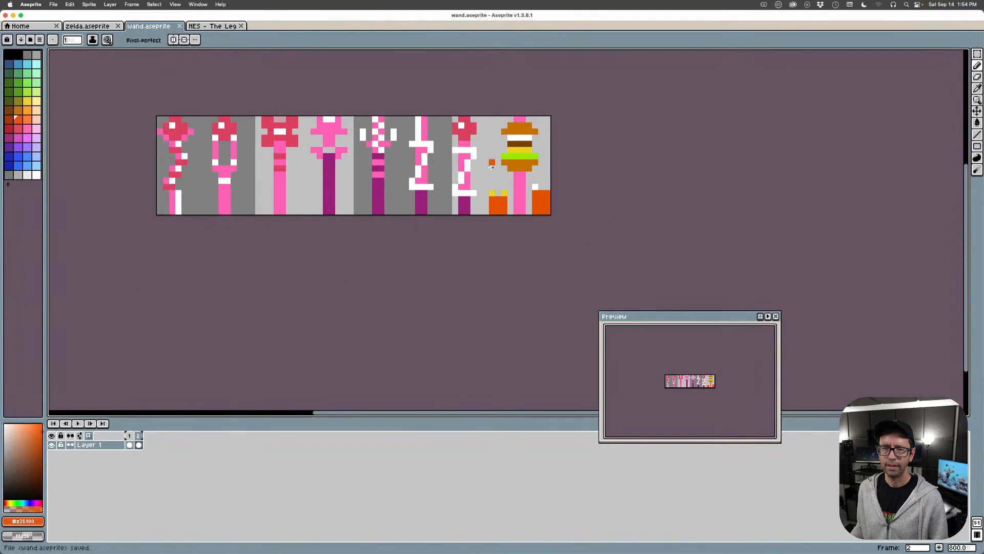
pyautogui.press('space')
pyautogui.moveTo(358, 172)
pyautogui.mouseDown()
pyautogui.moveTo(440, 177)
pyautogui.moveTo(438, 185)
pyautogui.mouseUp()
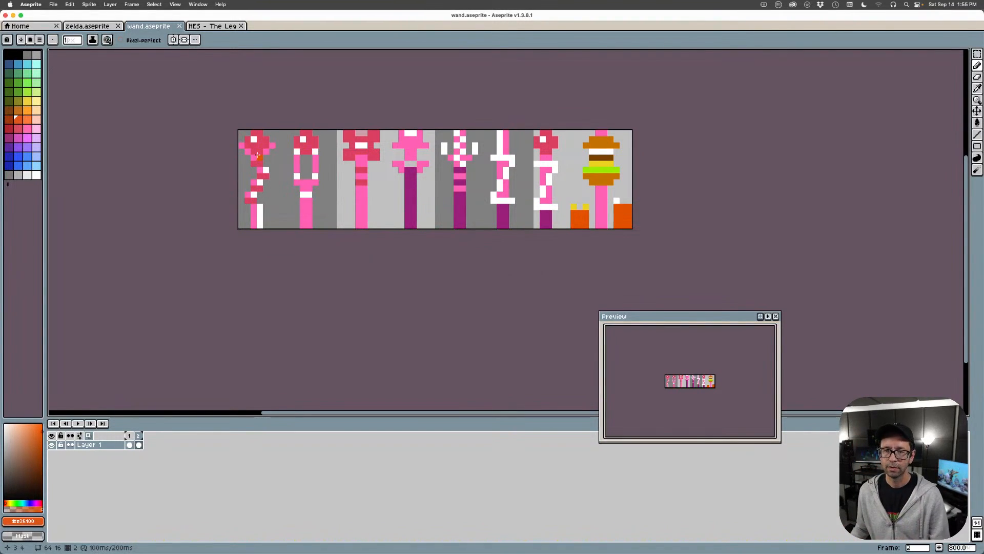
pyautogui.click(36, 165)
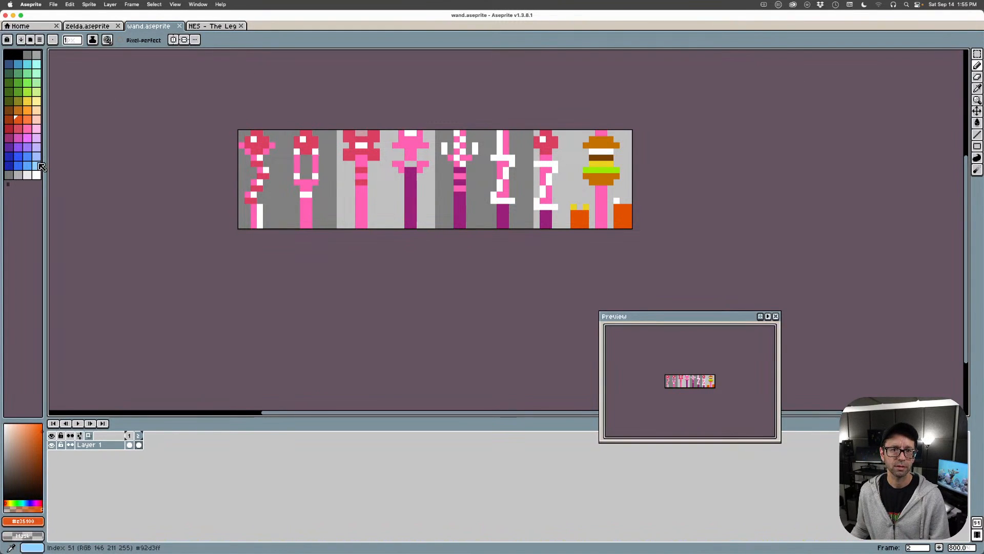